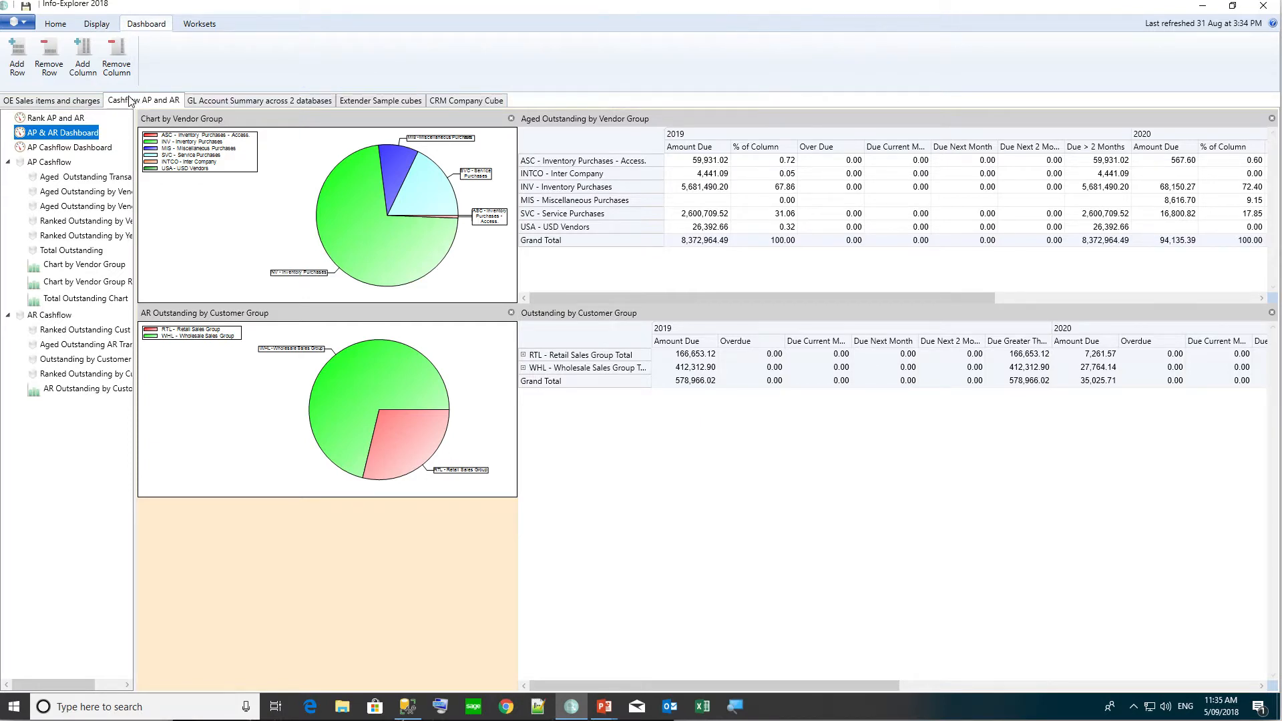
Point out the AP Cashflow and AR Cashflow cubes, then show the Home ribbon commands.
{"action": "left_click", "coordinate": [50, 166]}
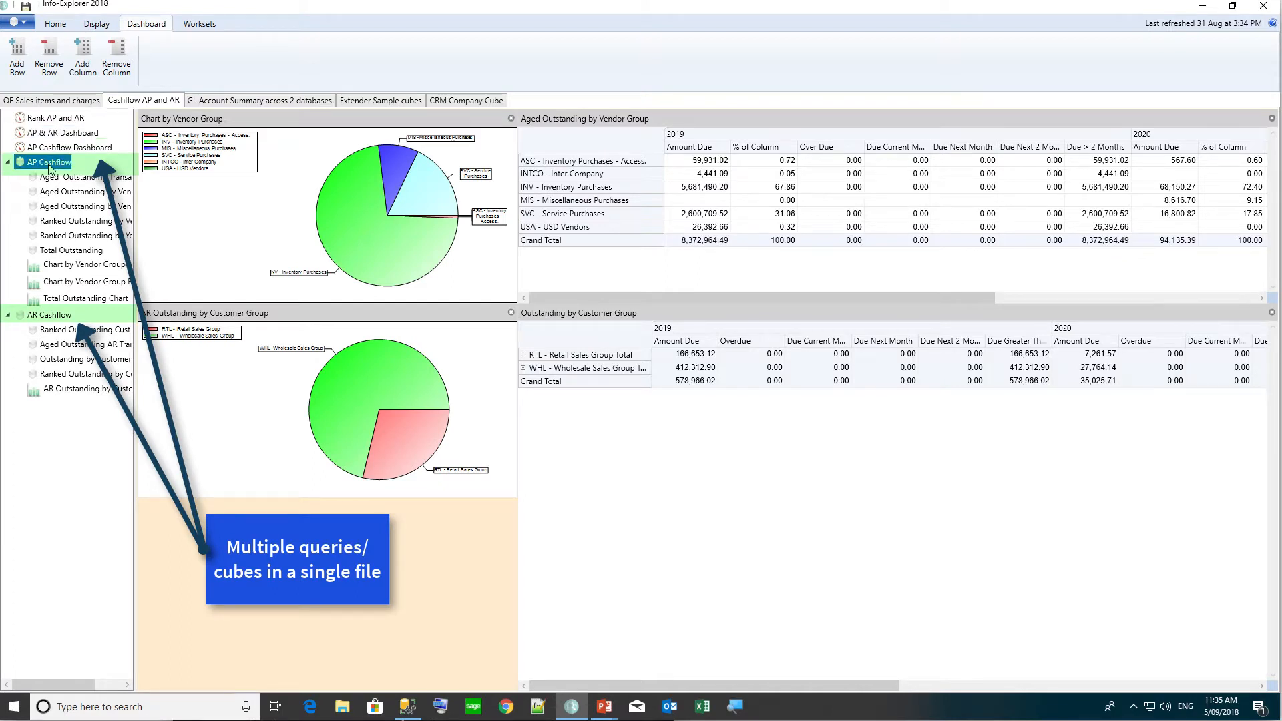
{"action": "left_click", "coordinate": [46, 316]}
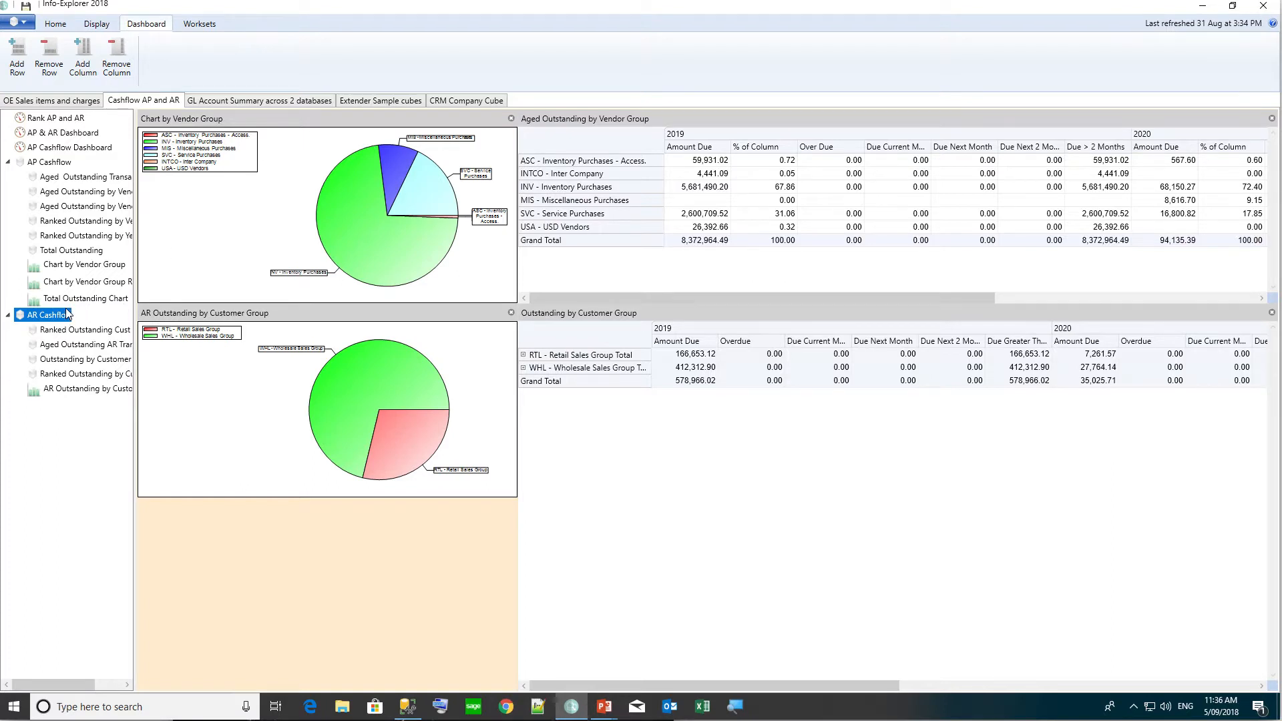
{"action": "left_click", "coordinate": [56, 25]}
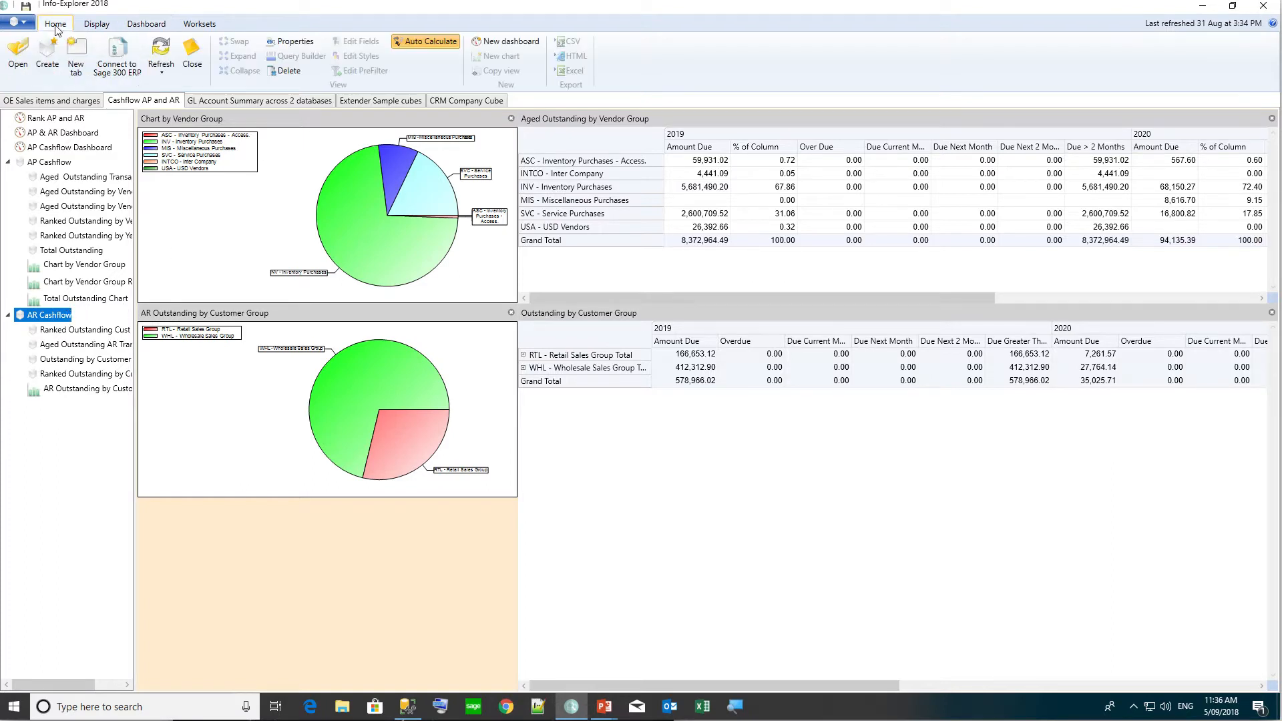
List the All Cubes / AP Cashflow / AR Cashflow refresh choices, then open the file's Properties.
{"action": "left_click", "coordinate": [161, 69]}
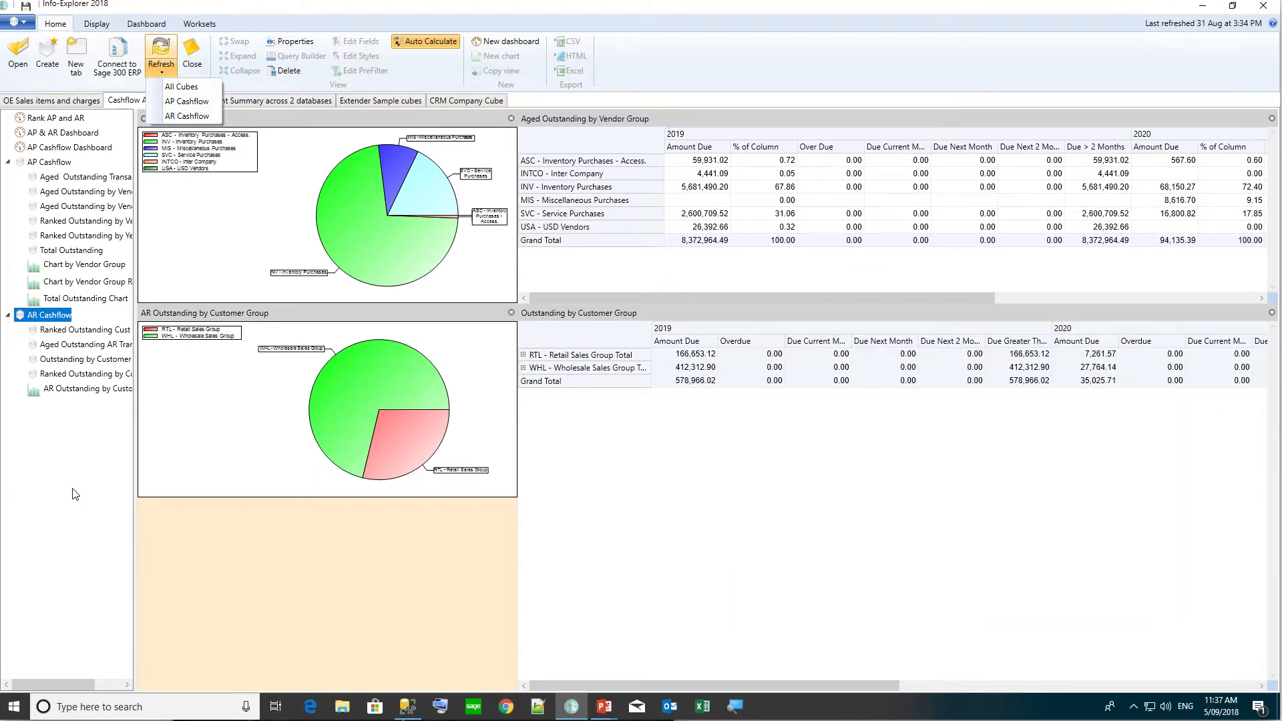
{"action": "left_click", "coordinate": [299, 41]}
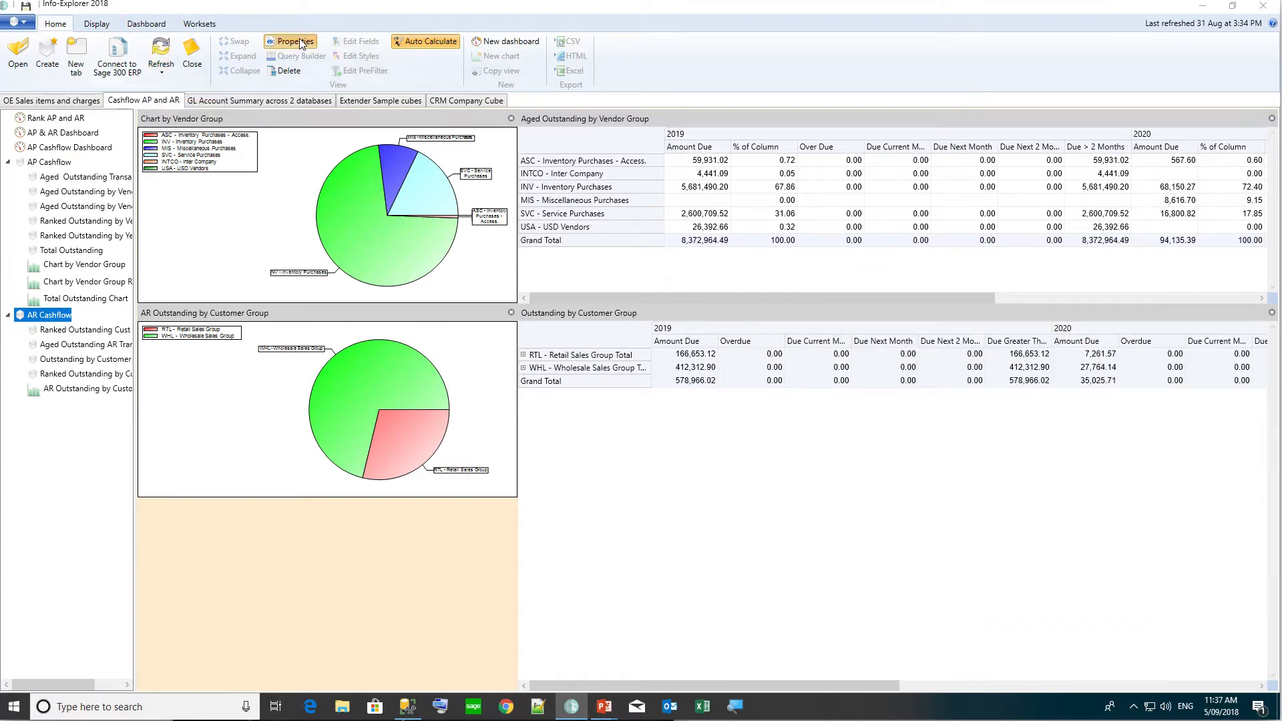
Check the 0-minute Auto Refresh interval and close the Properties dialog.
{"action": "left_click", "coordinate": [439, 359]}
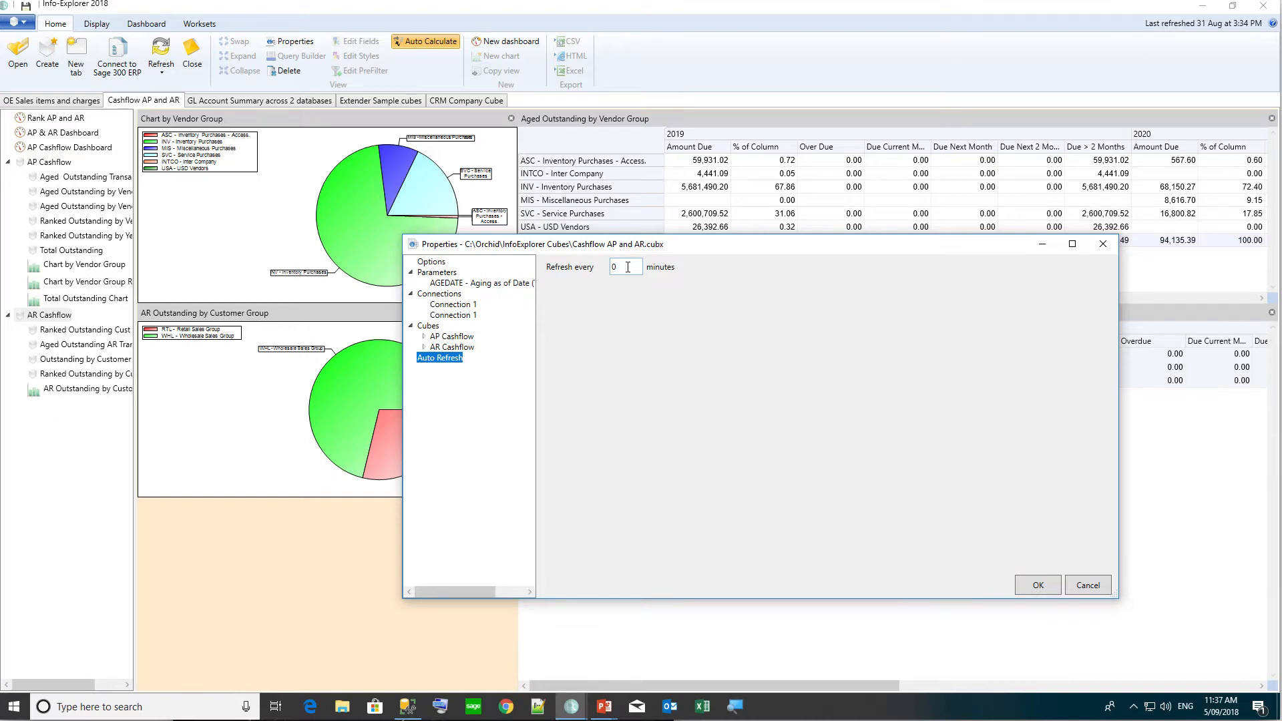
{"action": "left_click", "coordinate": [1086, 587]}
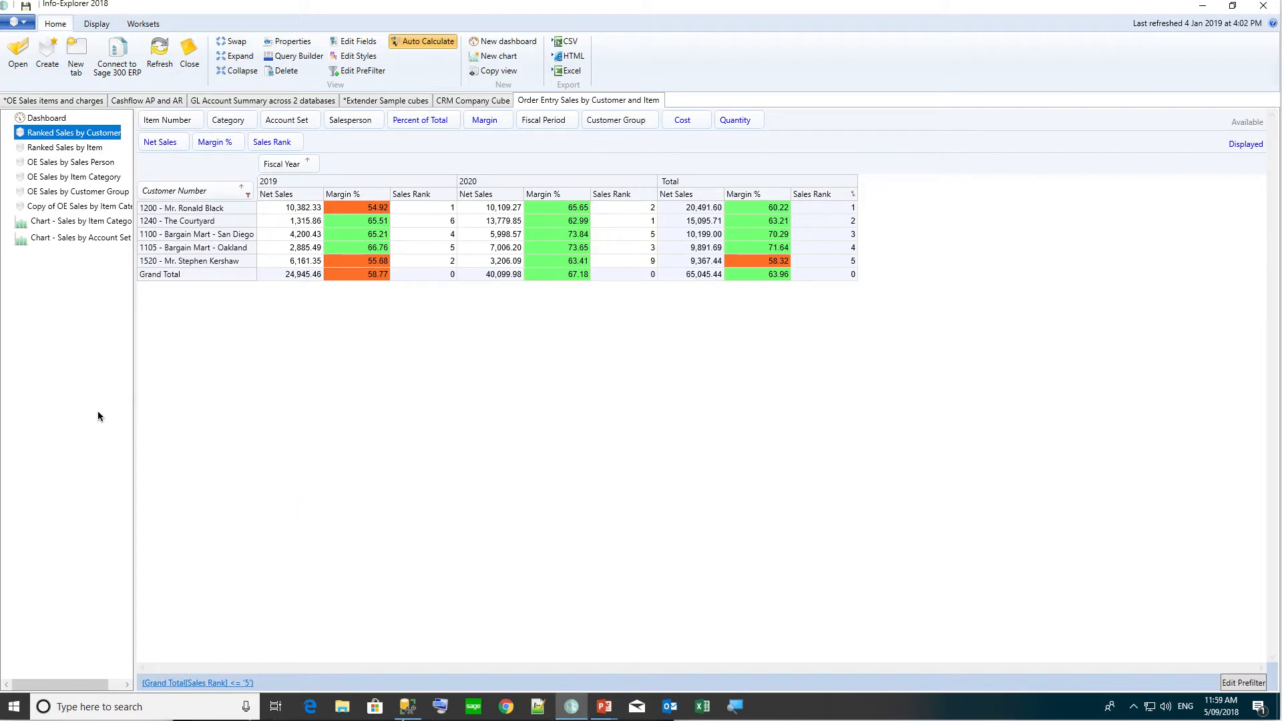
Create a new cube from the database and add the OESHDT sales history table to the query.
{"action": "left_click", "coordinate": [50, 52]}
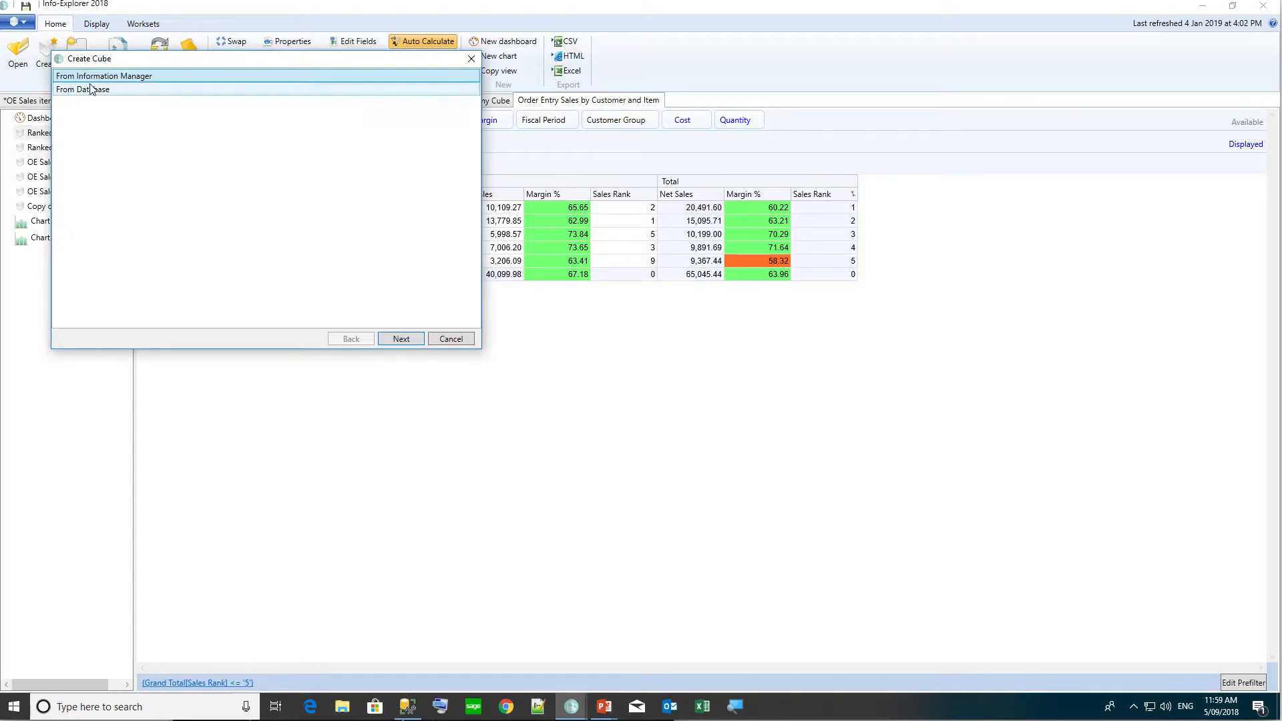
{"action": "double_click", "coordinate": [91, 89]}
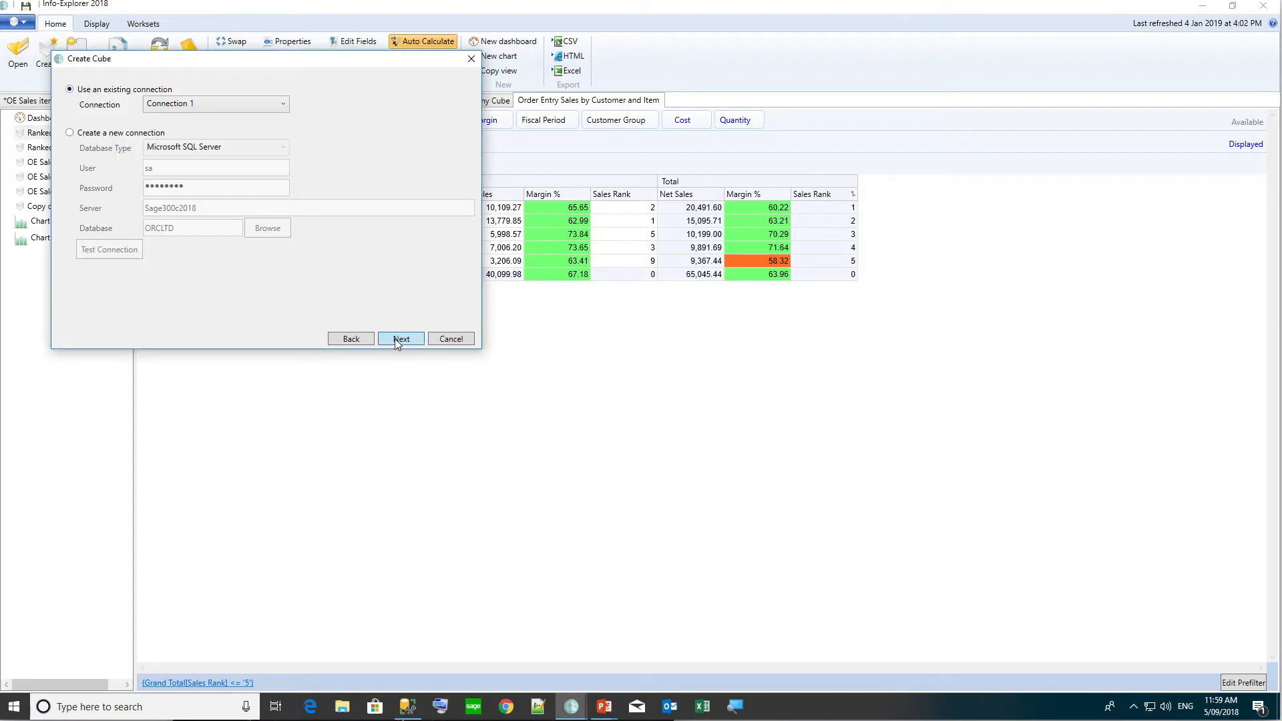
{"action": "left_click", "coordinate": [394, 340]}
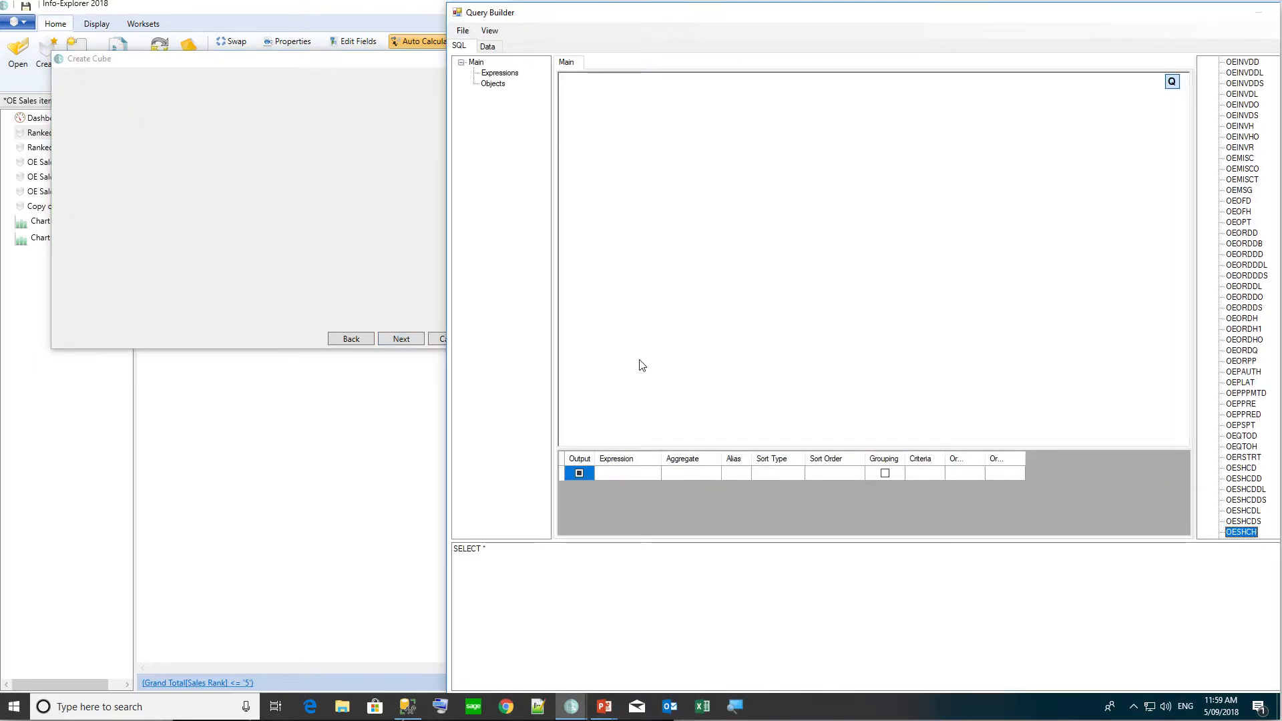
{"action": "double_click", "coordinate": [1241, 499]}
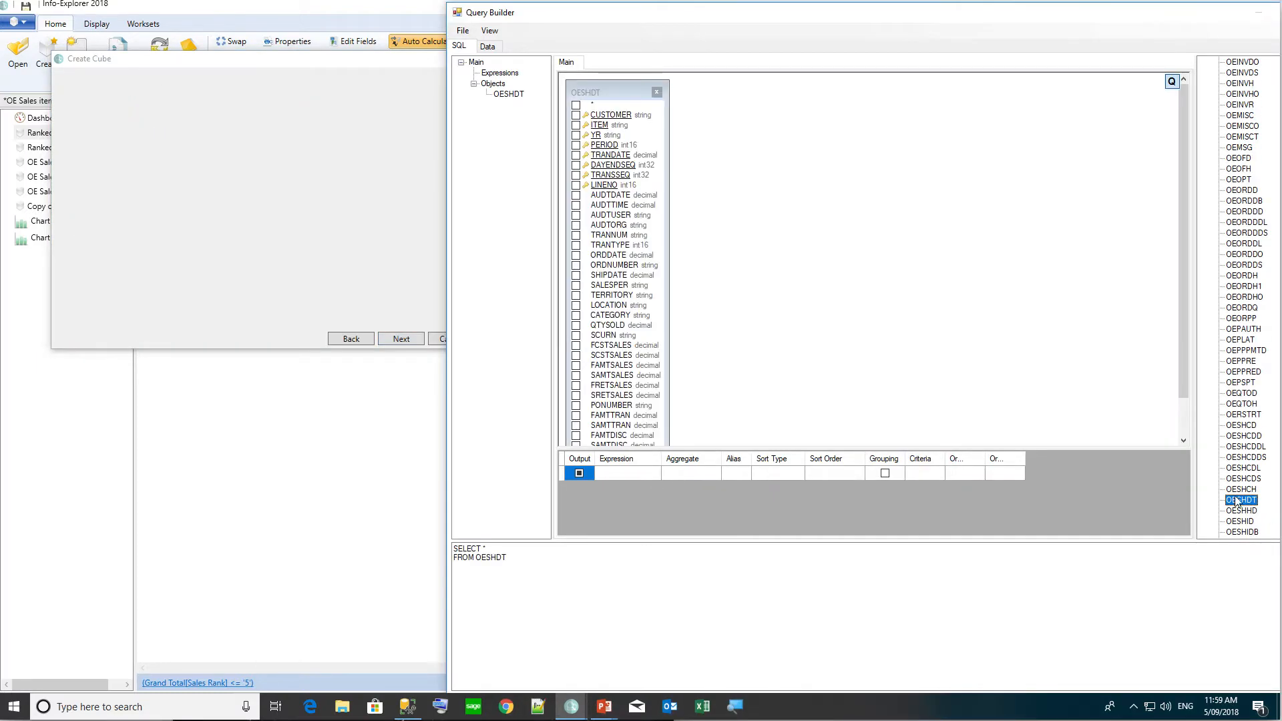
Add the ARCUS customer table and join OESHDT.CUSTOMER to ARCUS.IDCUST.
{"action": "scroll", "coordinate": [1241, 120], "scroll_direction": "up", "scroll_amount": 4}
{"action": "scroll", "coordinate": [1212, 301], "scroll_direction": "up", "scroll_amount": 20}
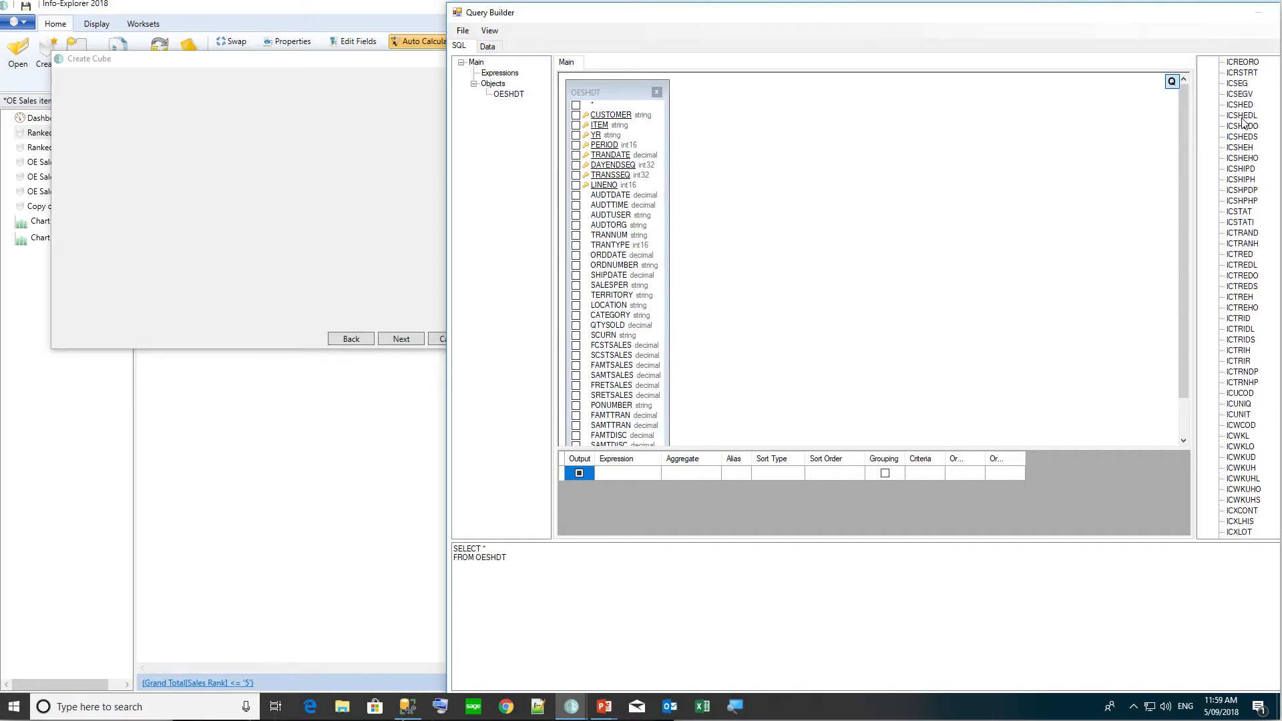
{"action": "scroll", "coordinate": [1244, 501], "scroll_direction": "down", "scroll_amount": 4}
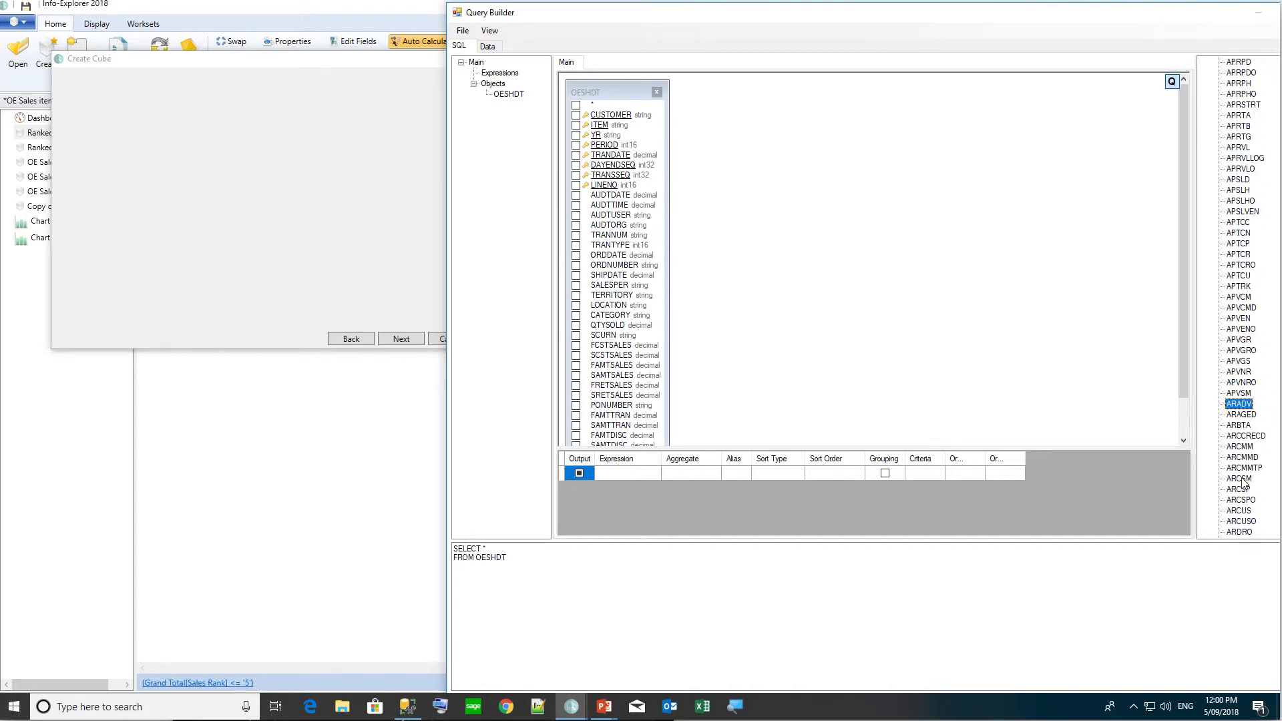
{"action": "double_click", "coordinate": [1240, 413]}
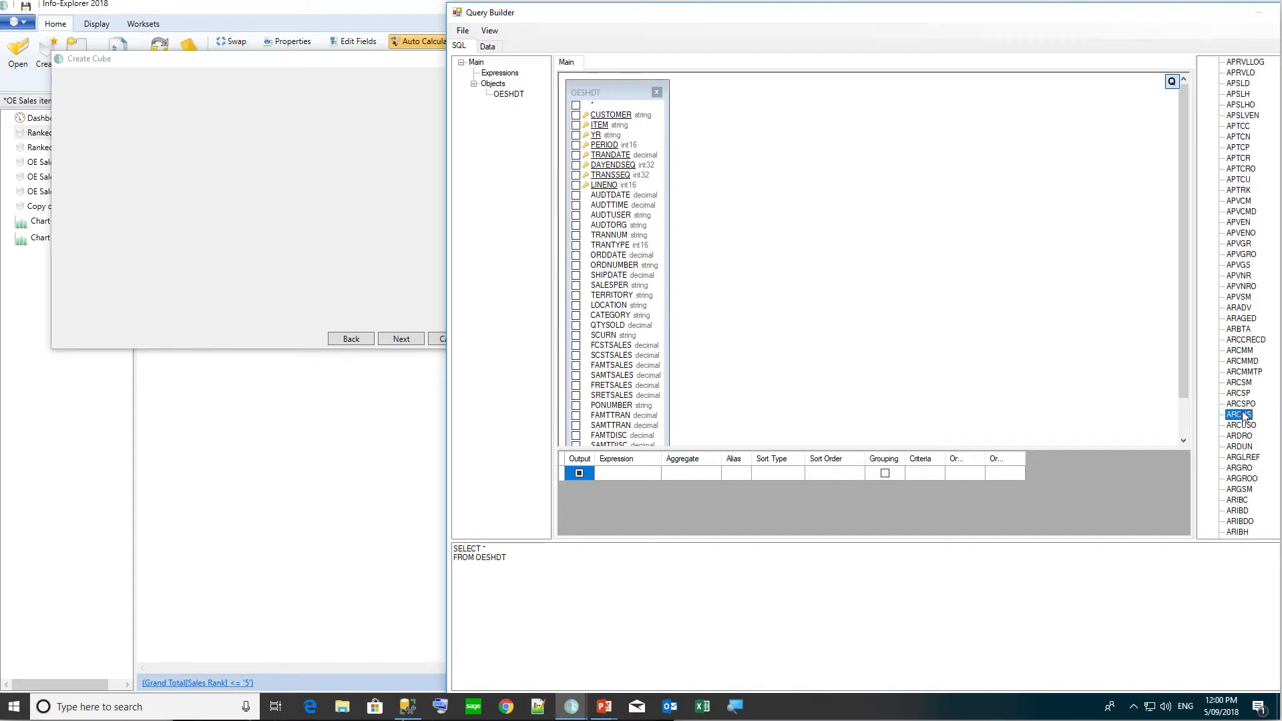
{"action": "left_click_drag", "start_coordinate": [611, 114], "coordinate": [711, 118]}
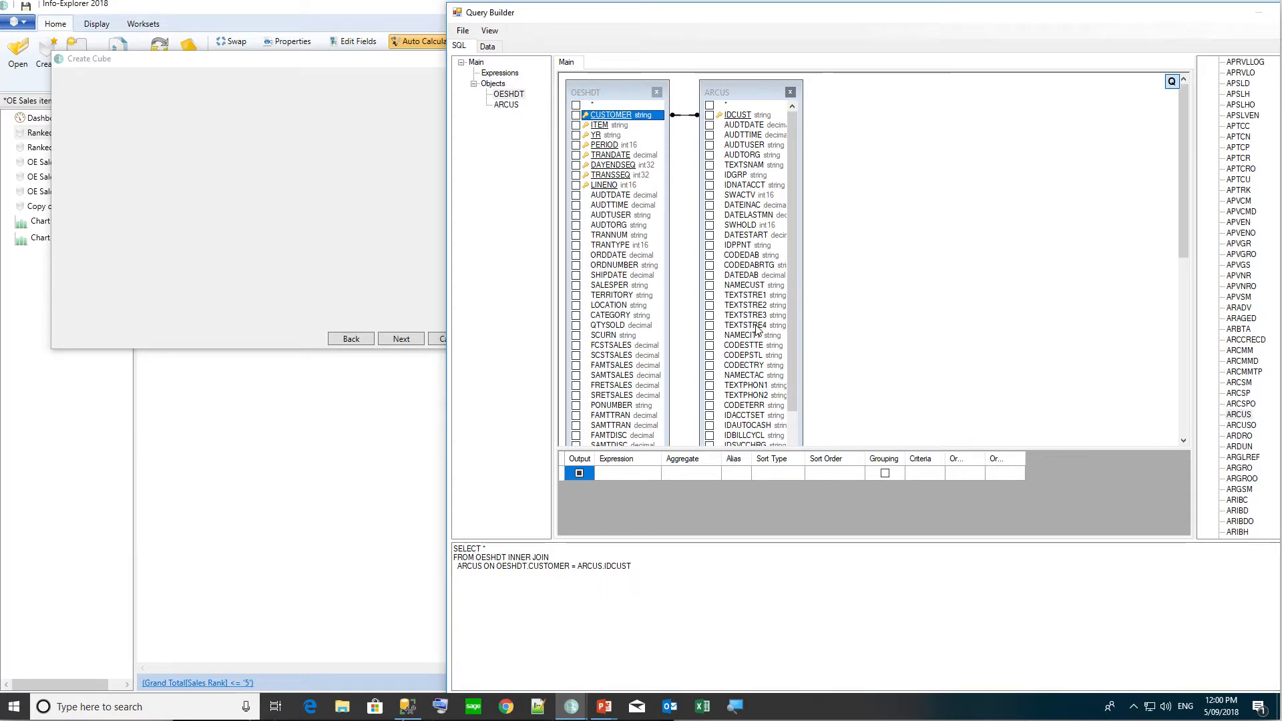
{"action": "scroll", "coordinate": [758, 331], "scroll_direction": "down", "scroll_amount": 4}
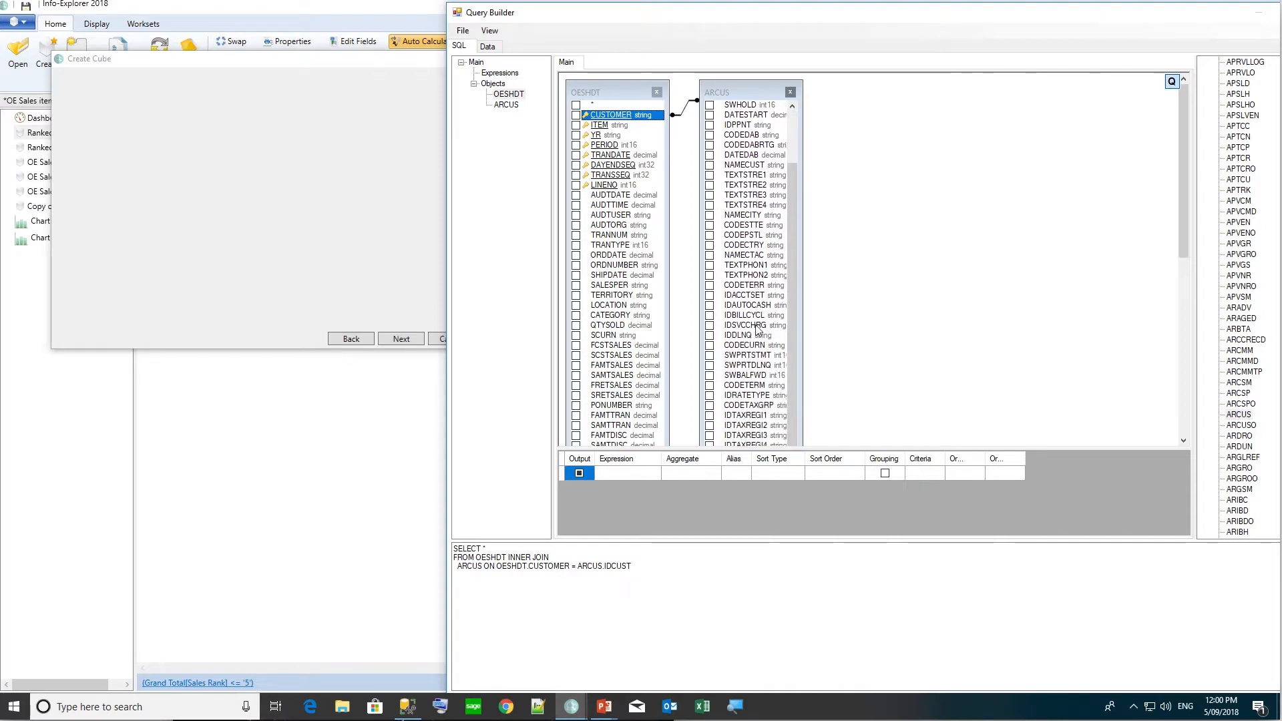
{"action": "scroll", "coordinate": [758, 331], "scroll_direction": "up", "scroll_amount": 3}
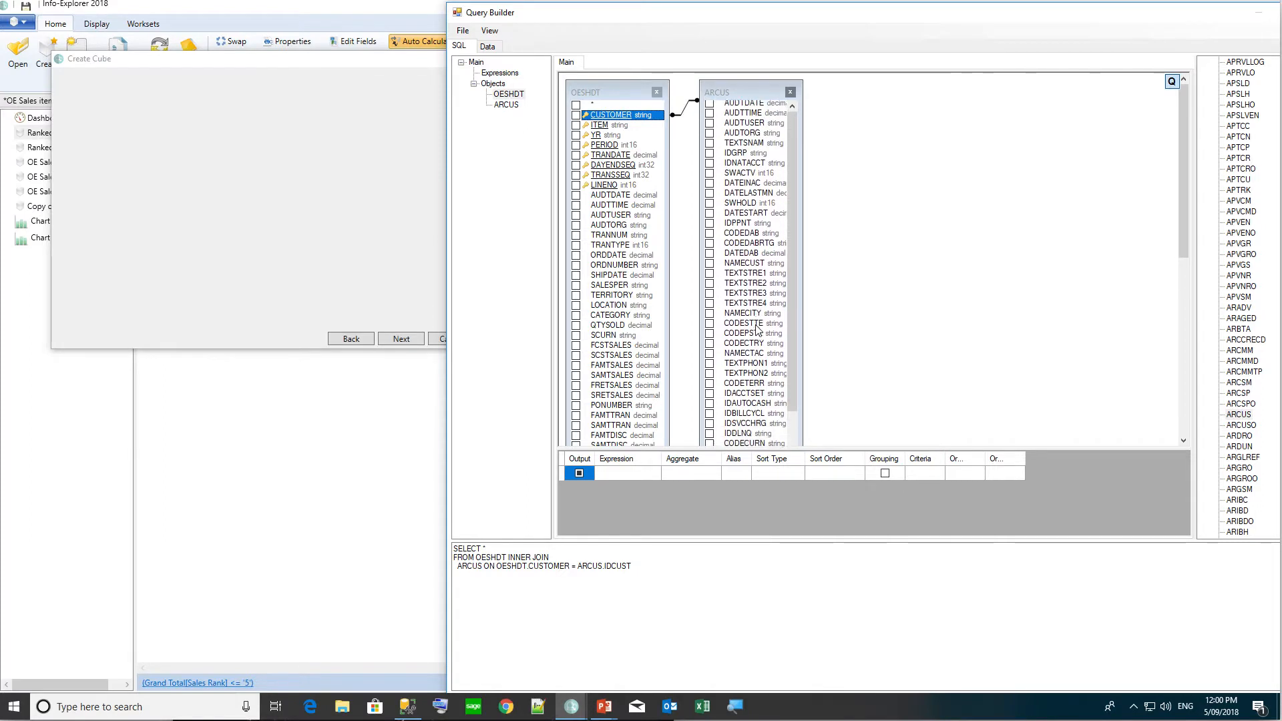
{"action": "scroll", "coordinate": [757, 327], "scroll_direction": "up", "scroll_amount": 1}
{"action": "scroll", "coordinate": [756, 325], "scroll_direction": "down", "scroll_amount": 1}
{"action": "scroll", "coordinate": [757, 281], "scroll_direction": "up", "scroll_amount": 1}
{"action": "left_click", "coordinate": [757, 279]}
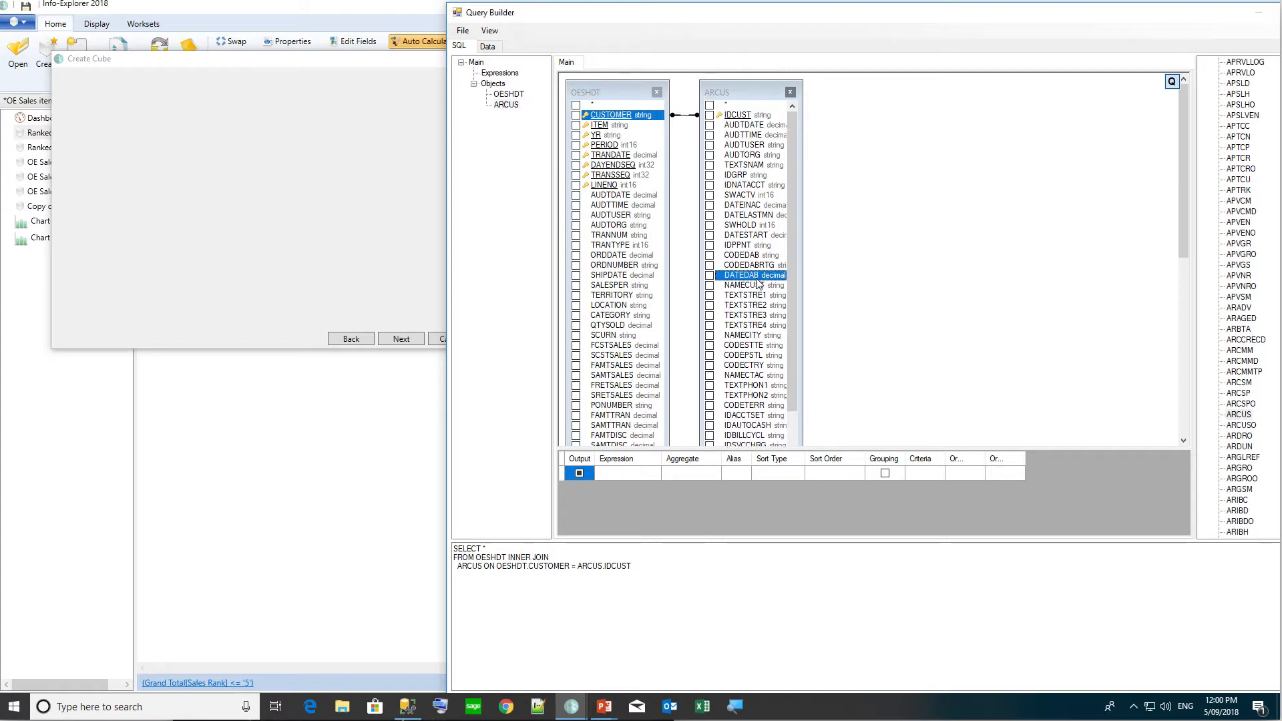
Output ARCUS NAMECUST plus OESHDT CUSTOMER, ITEM, YR, PERIOD, TRANDATE and TRANNUM.
{"action": "left_click", "coordinate": [709, 285]}
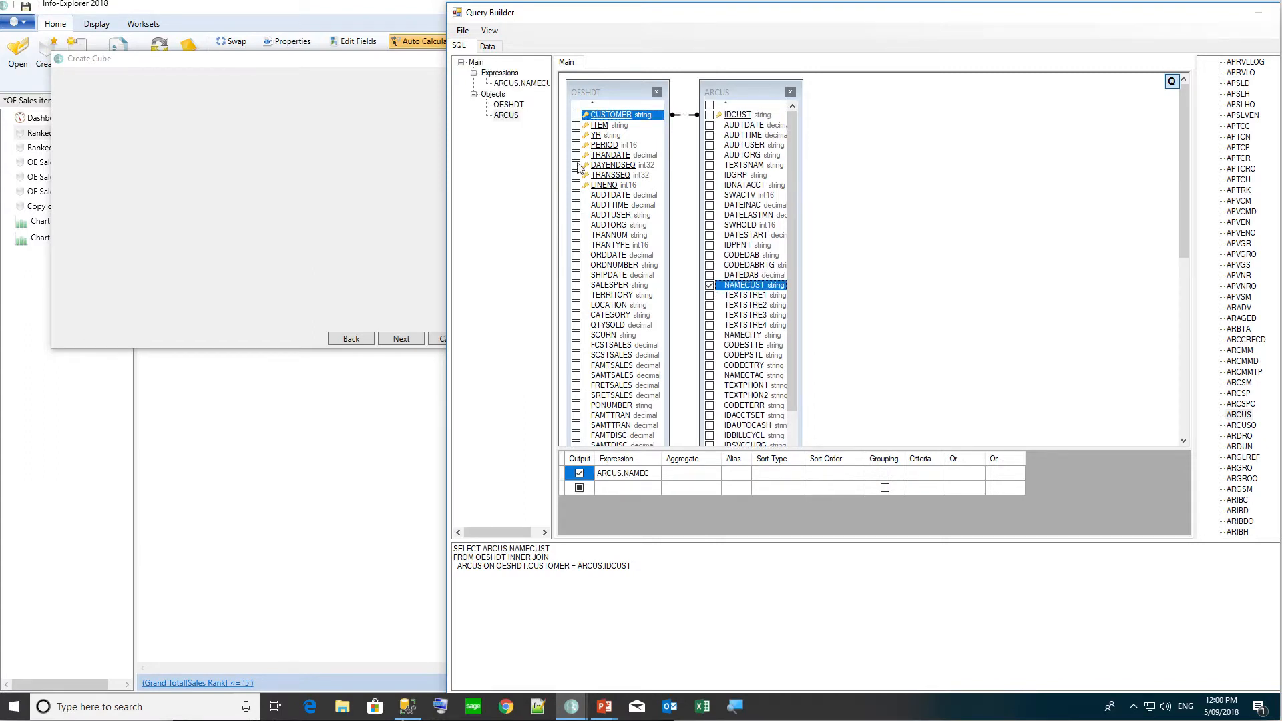
{"action": "left_click", "coordinate": [576, 116]}
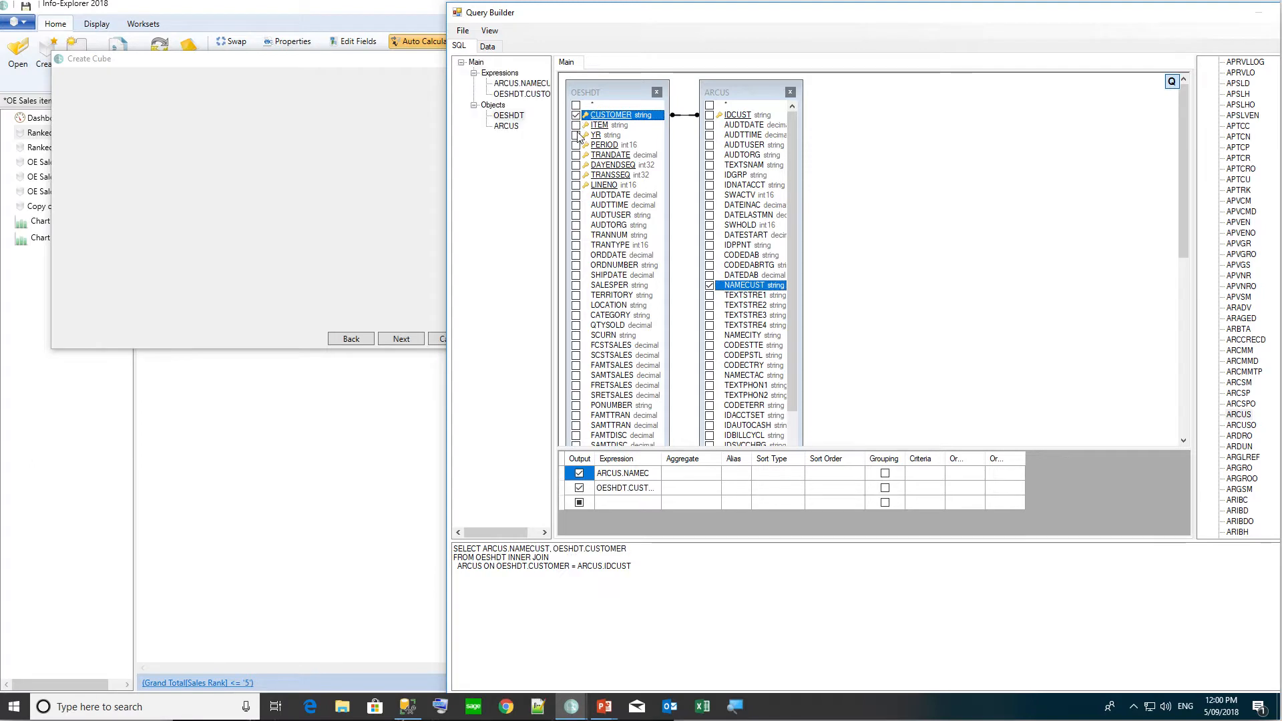
{"action": "left_click", "coordinate": [576, 125]}
{"action": "left_click", "coordinate": [576, 135]}
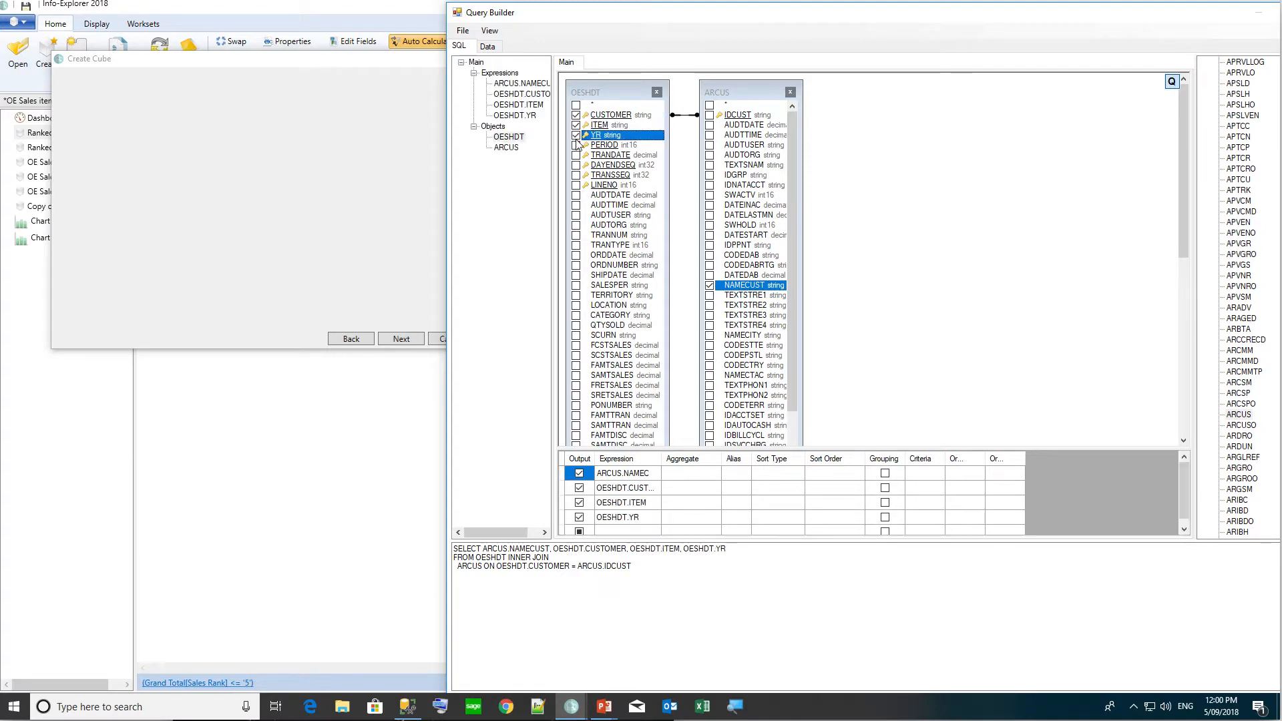
{"action": "left_click", "coordinate": [576, 145]}
{"action": "left_click", "coordinate": [576, 156]}
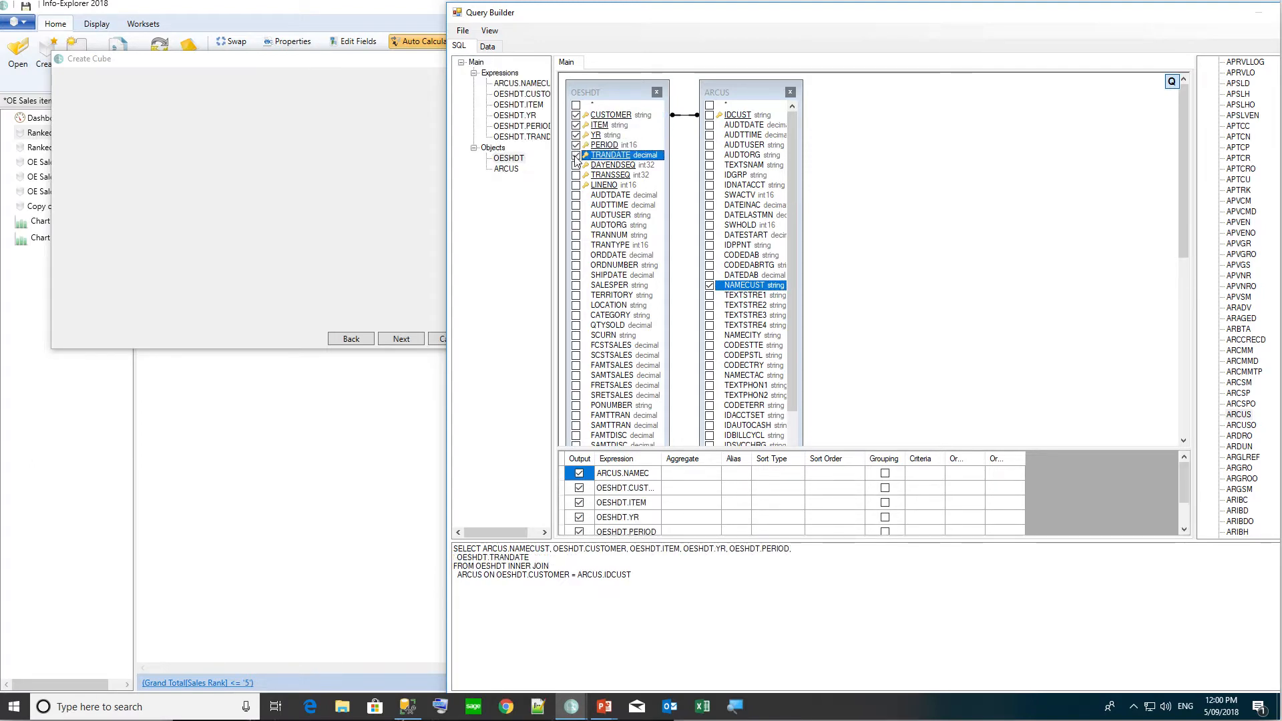
{"action": "left_click", "coordinate": [576, 235]}
Add LOCATION, CATEGORY, QTYSOLD, FCSTSALES, FAMTSALES and FRETSALES, then preview the returned rows.
{"action": "left_click", "coordinate": [576, 305]}
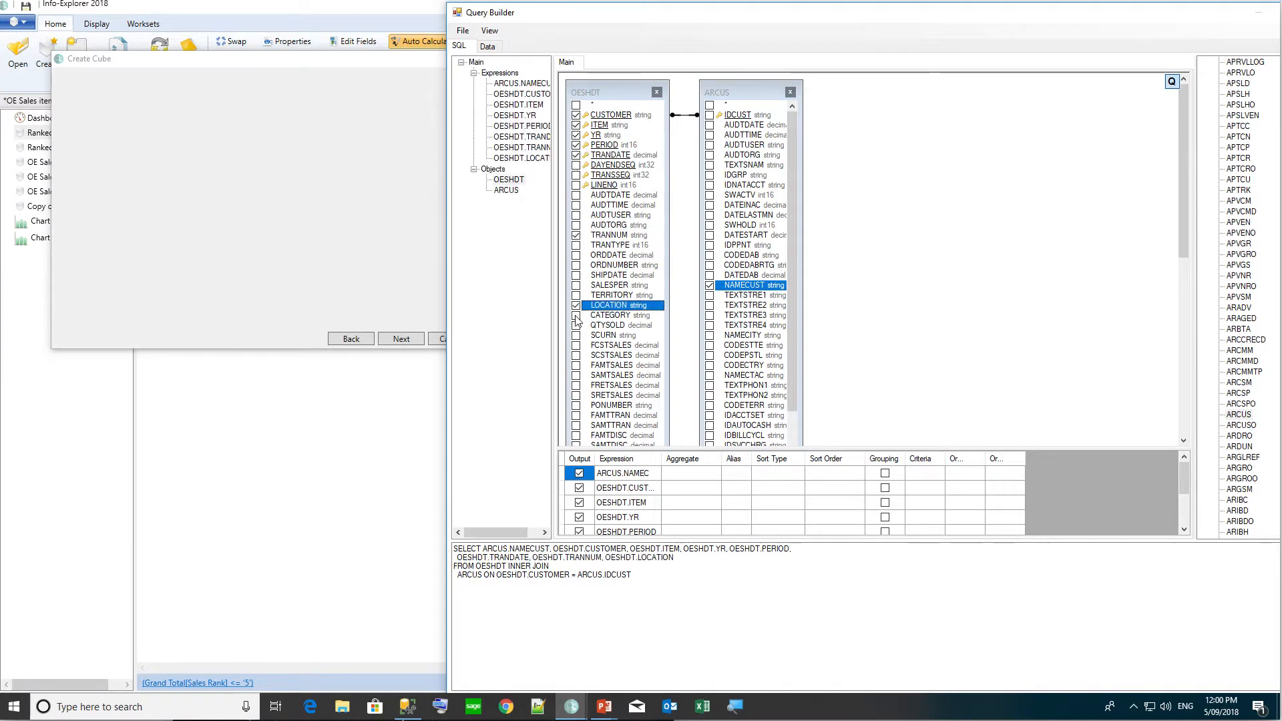
{"action": "left_click", "coordinate": [576, 315]}
{"action": "left_click", "coordinate": [576, 325]}
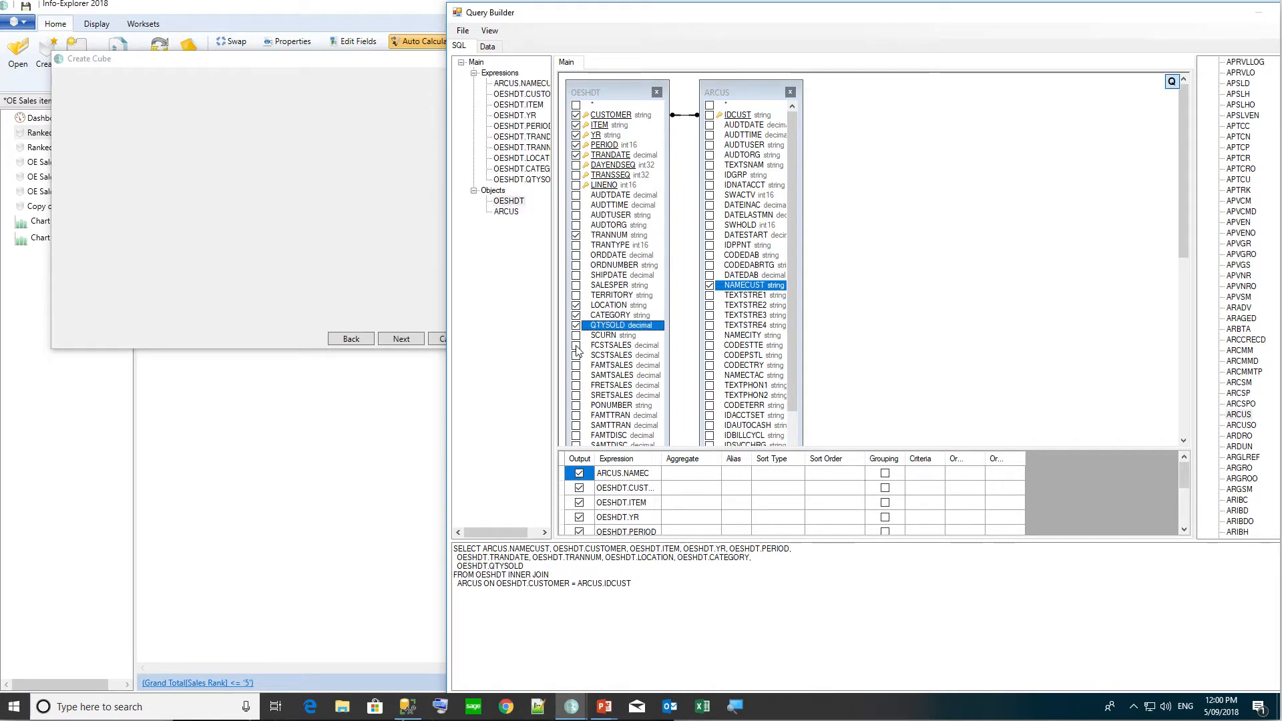
{"action": "left_click", "coordinate": [576, 345]}
{"action": "left_click", "coordinate": [576, 365]}
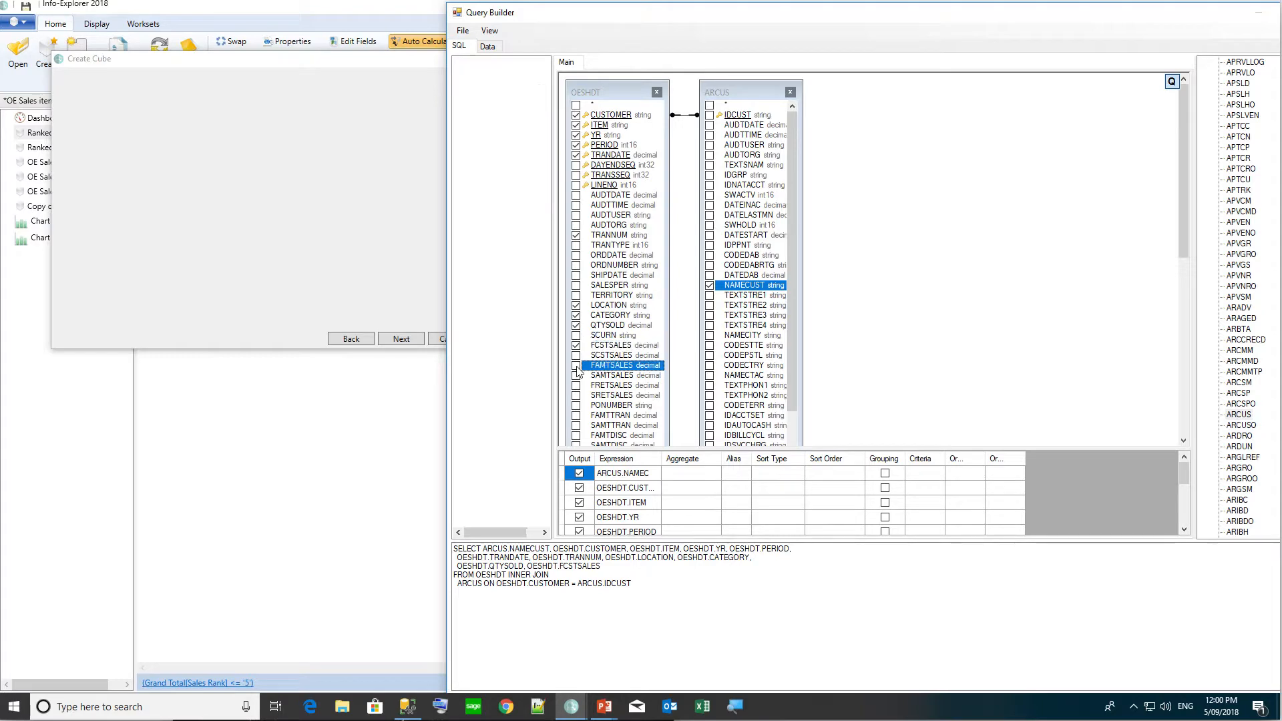
{"action": "left_click", "coordinate": [577, 385]}
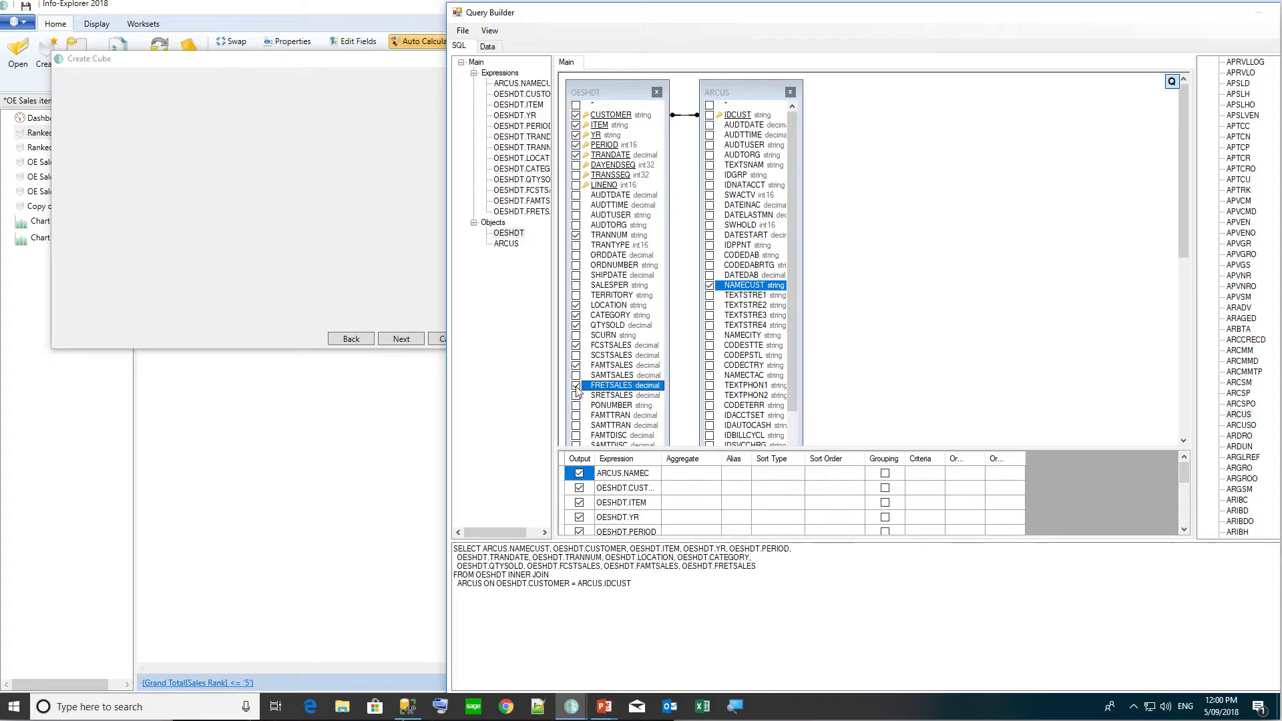
{"action": "left_click", "coordinate": [488, 47]}
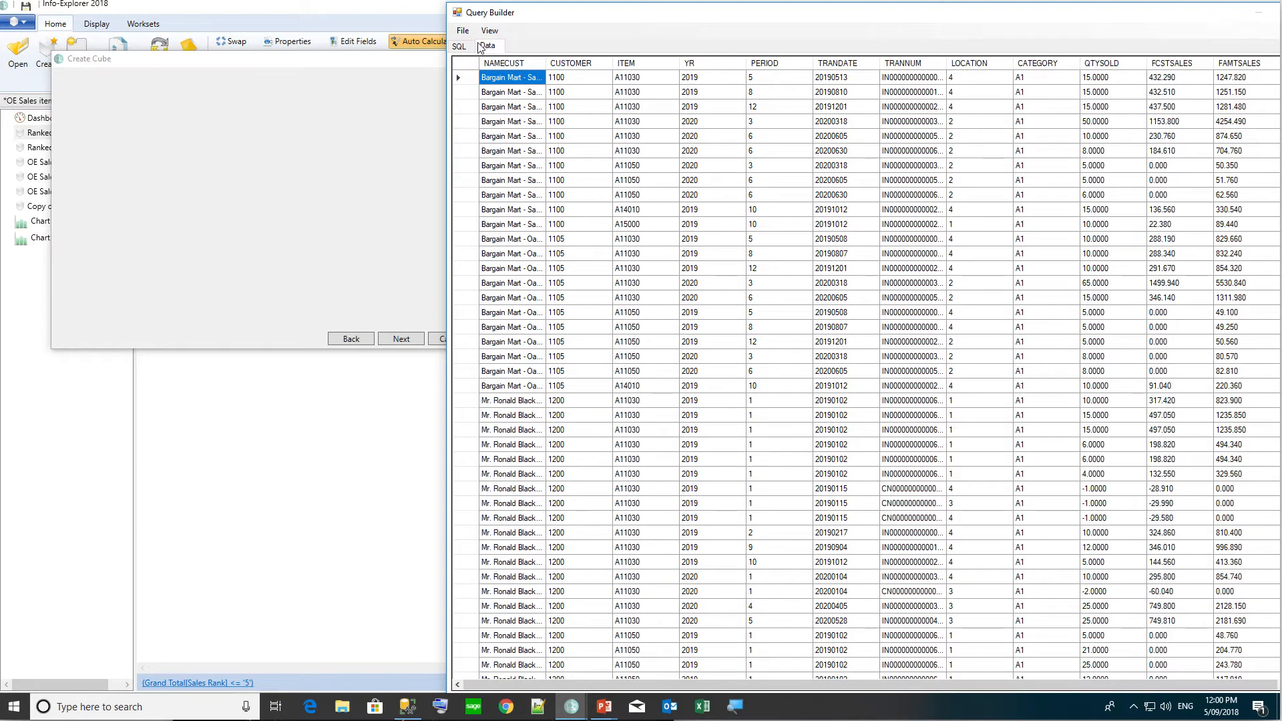
Accept the query, rename the New cube group to 'OE Sales Transactions', and select its cube.
{"action": "left_click", "coordinate": [462, 31]}
{"action": "left_click", "coordinate": [477, 45]}
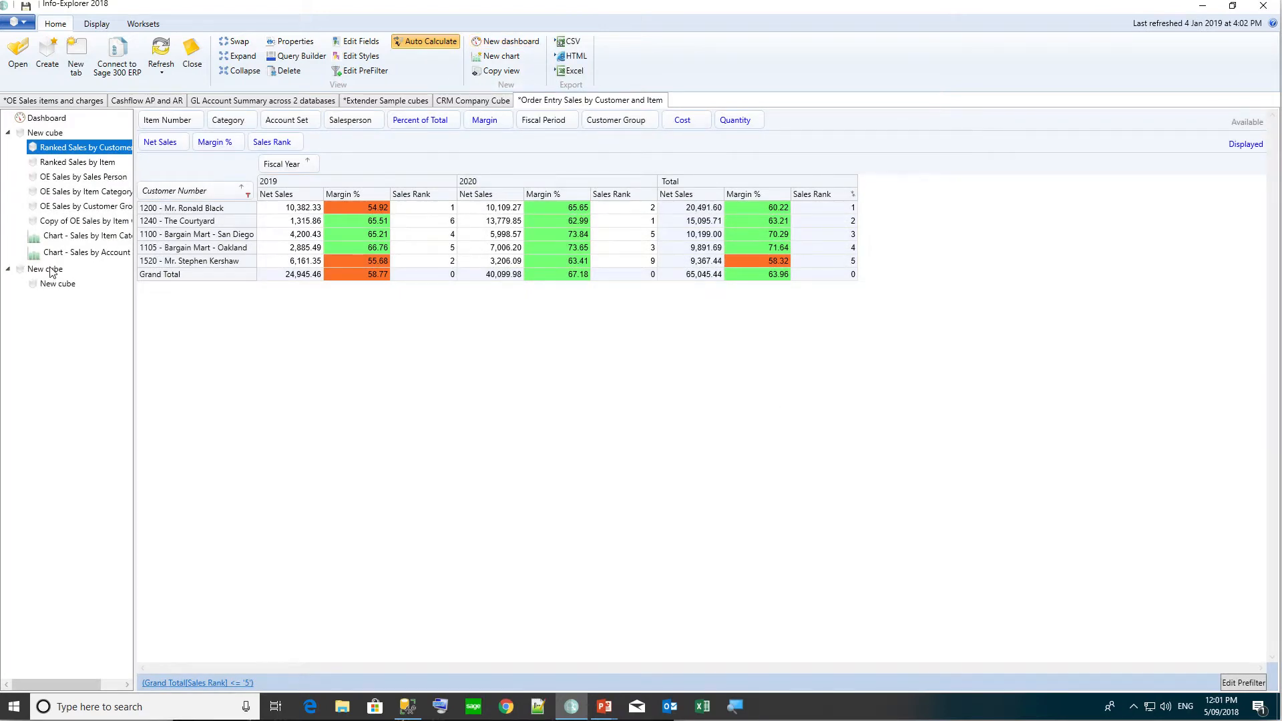
{"action": "left_click", "coordinate": [51, 271]}
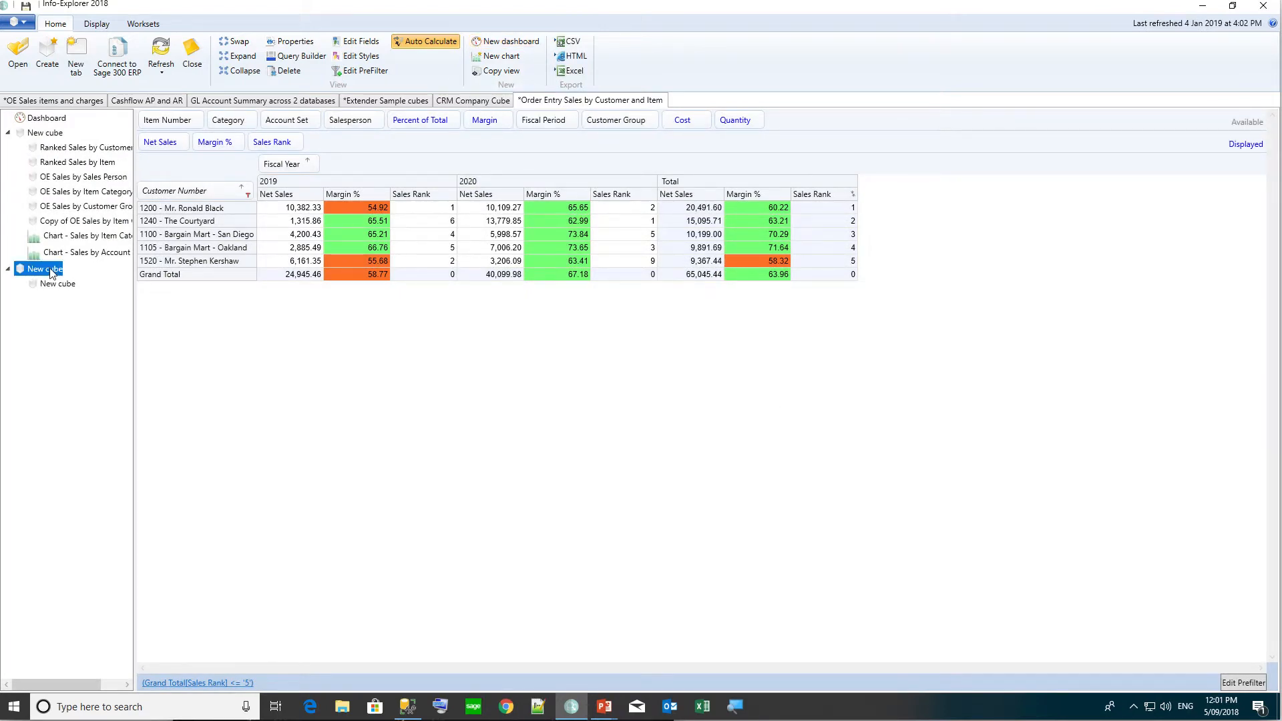
{"action": "right_click", "coordinate": [51, 273]}
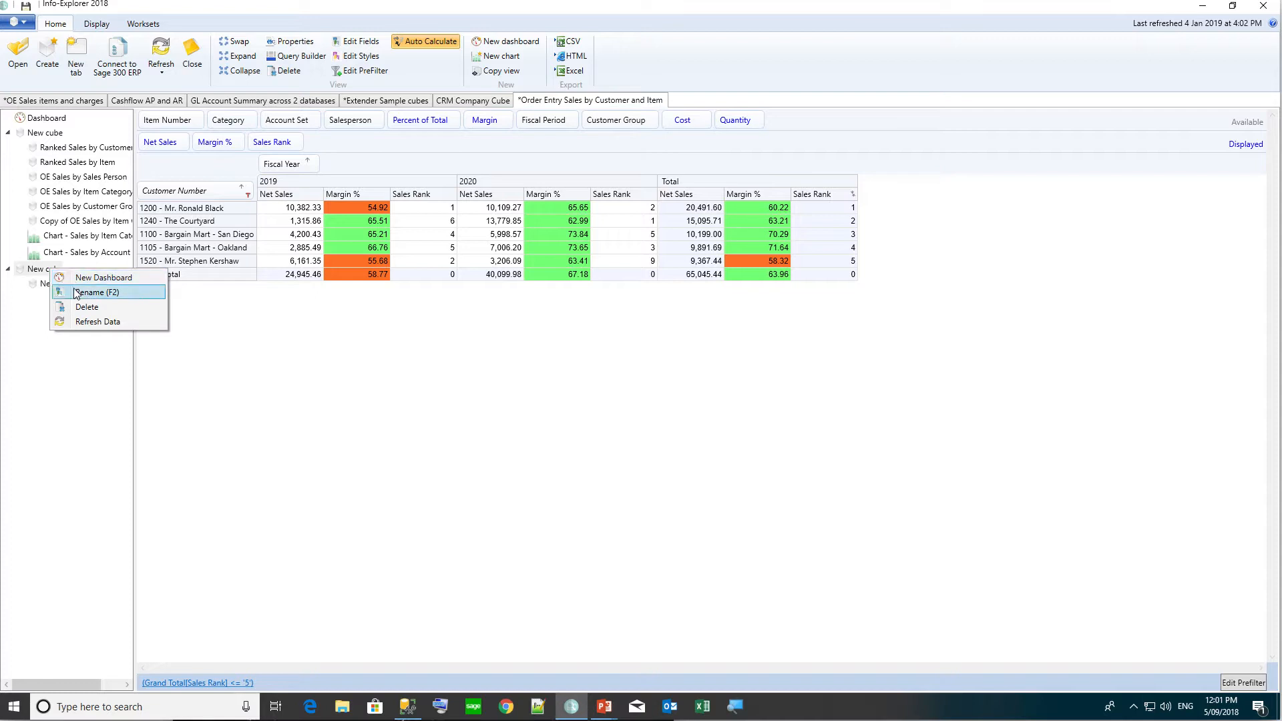
{"action": "left_click", "coordinate": [76, 292]}
{"action": "left_click", "coordinate": [76, 287]}
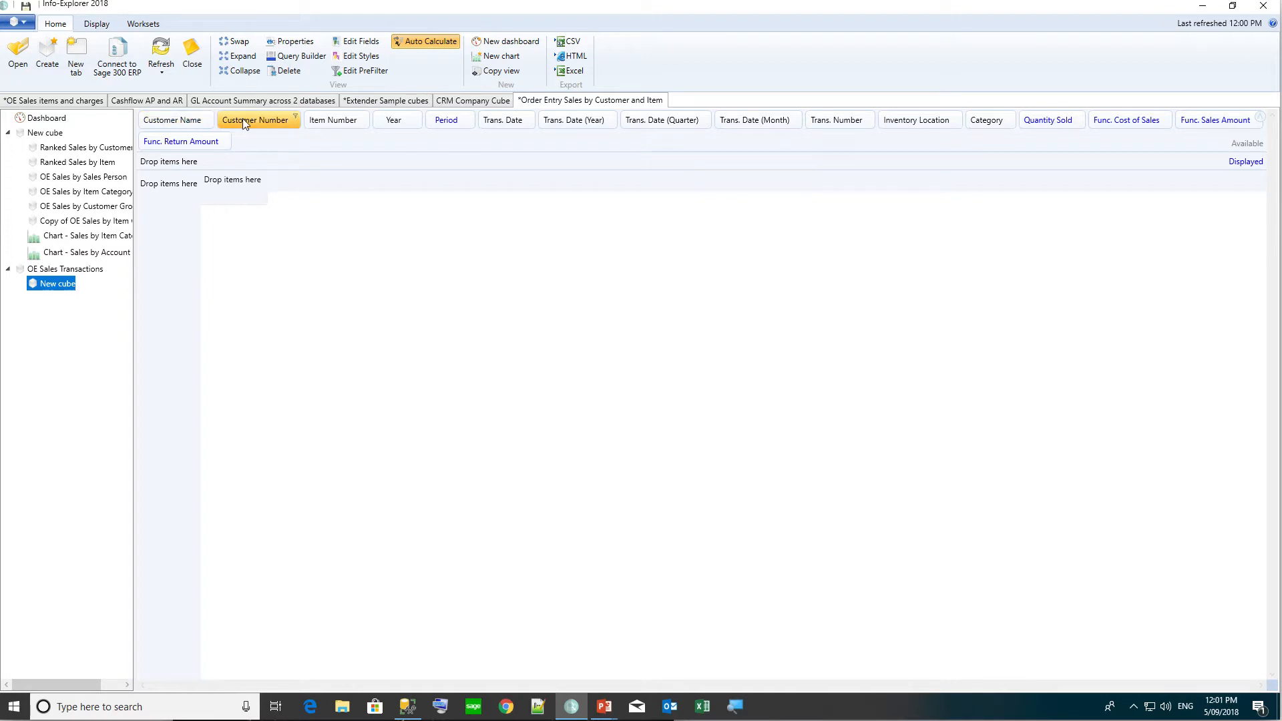
Put Customer Number and Customer Name on the rows, widening Customer Name.
{"action": "left_click_drag", "start_coordinate": [242, 118], "coordinate": [167, 185]}
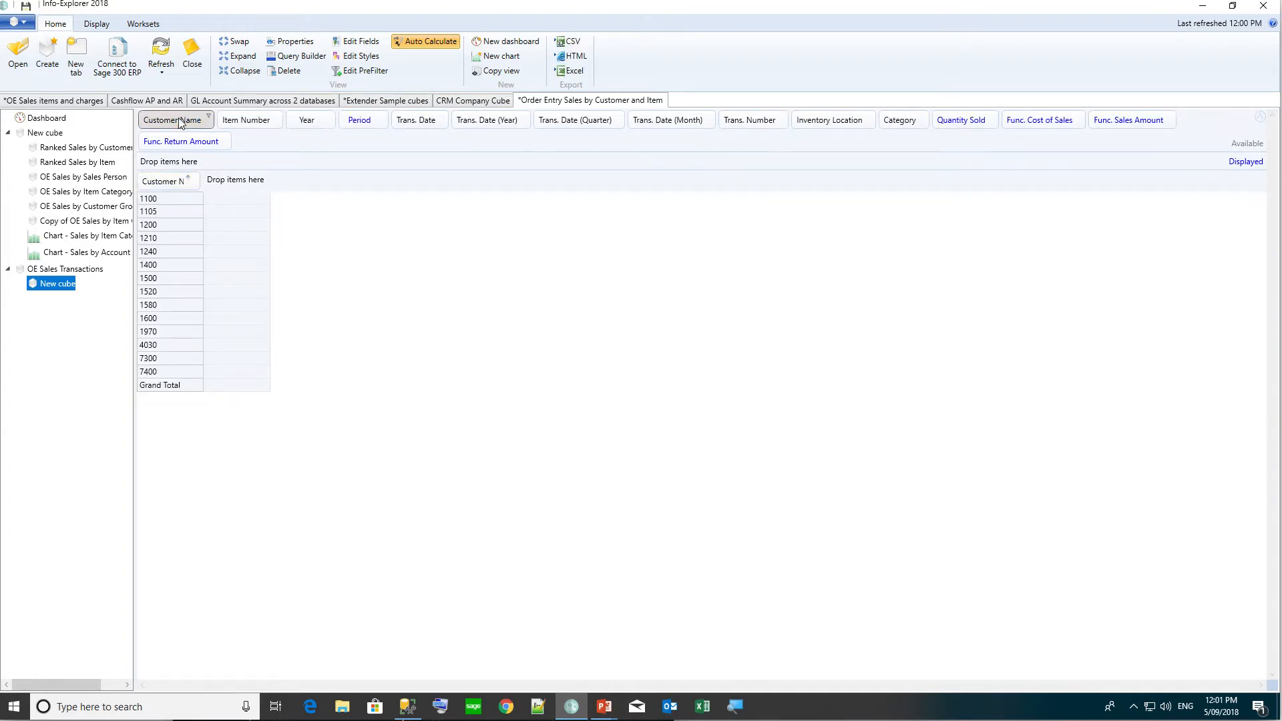
{"action": "left_click_drag", "start_coordinate": [178, 118], "coordinate": [226, 162]}
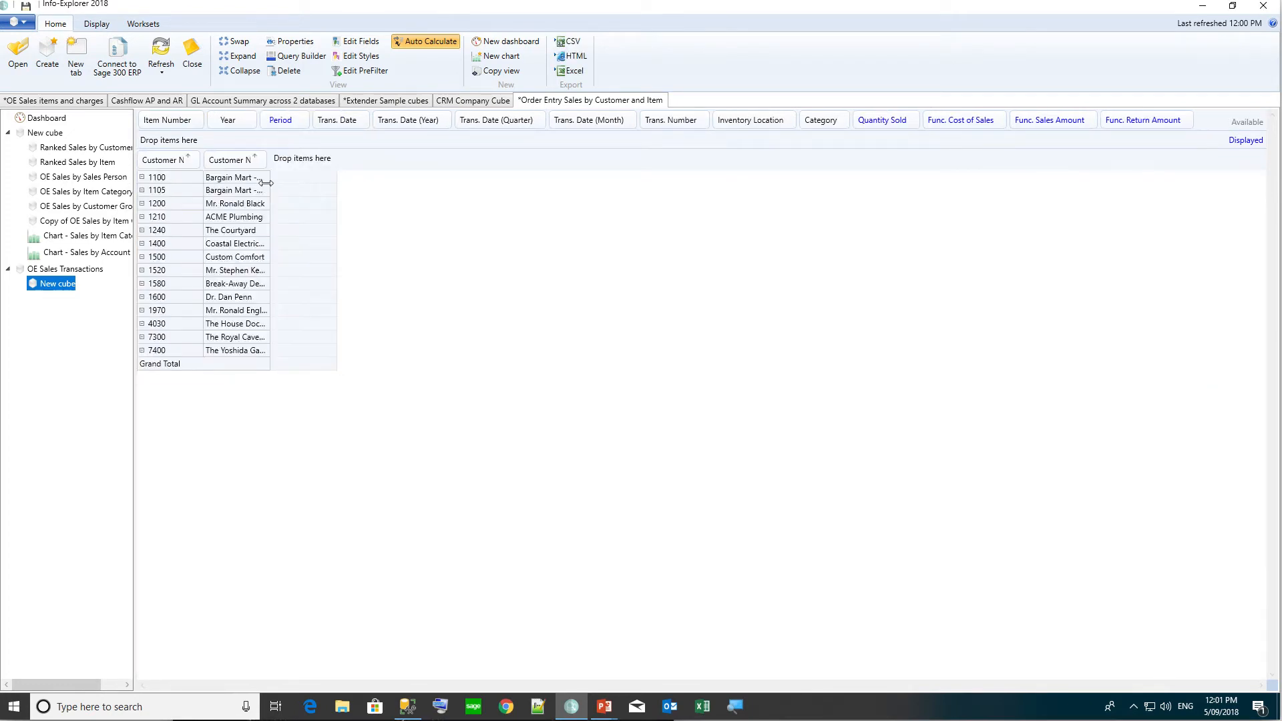
{"action": "left_click_drag", "start_coordinate": [269, 183], "coordinate": [339, 185]}
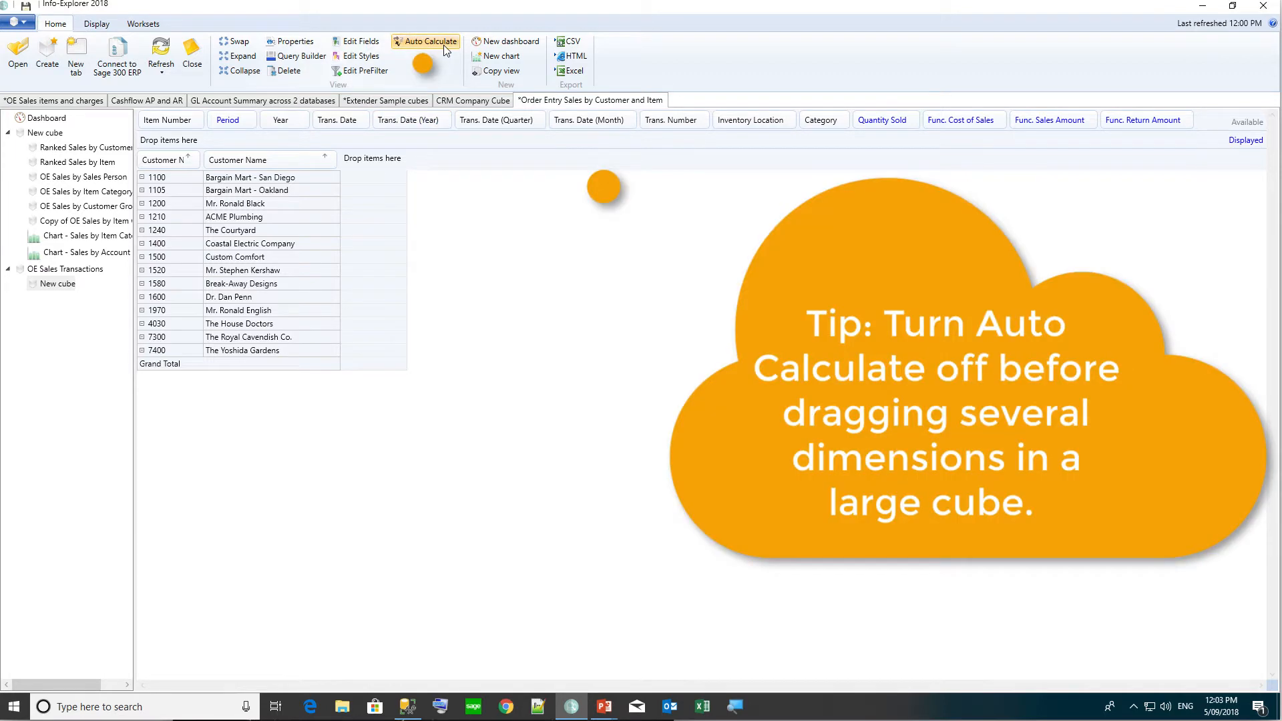
Put Year across columns and display Quantity Sold, Func. Sales Amount, Cost of Sales and Return Amount.
{"action": "left_click", "coordinate": [443, 46]}
{"action": "left_click_drag", "start_coordinate": [278, 121], "coordinate": [377, 164]}
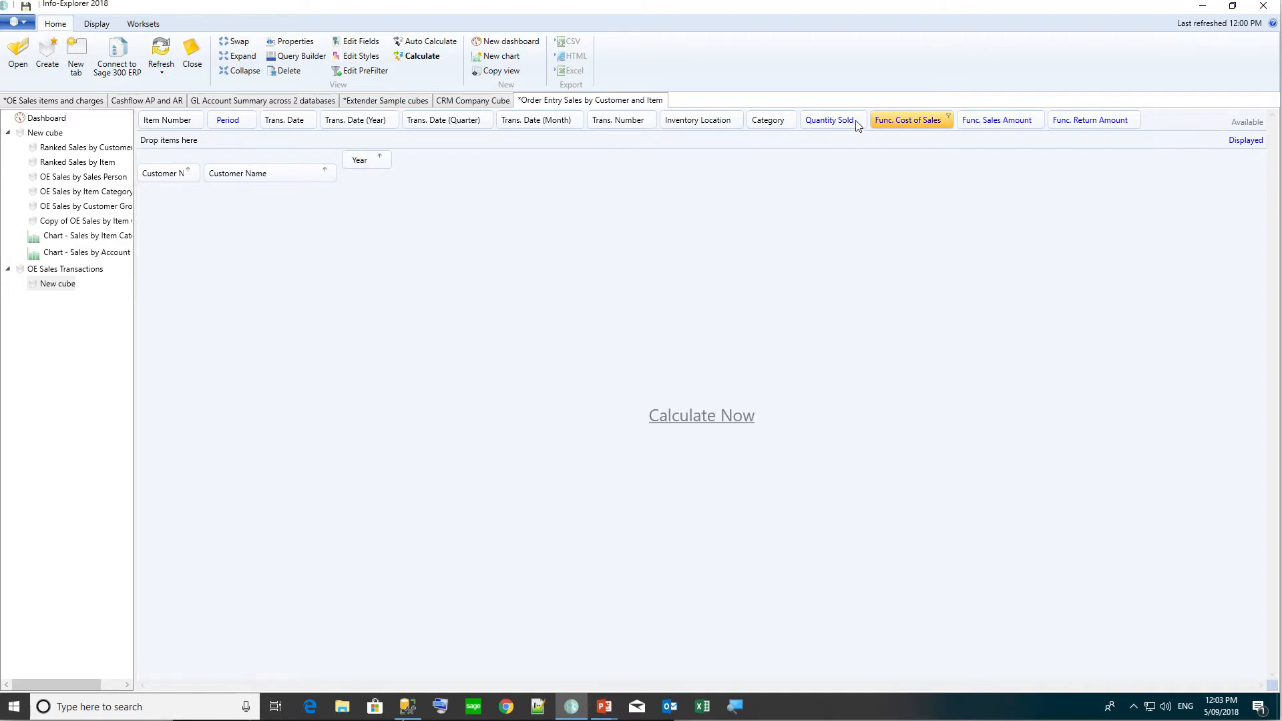
{"action": "left_click_drag", "start_coordinate": [831, 121], "coordinate": [556, 142]}
{"action": "left_click_drag", "start_coordinate": [927, 120], "coordinate": [738, 151]}
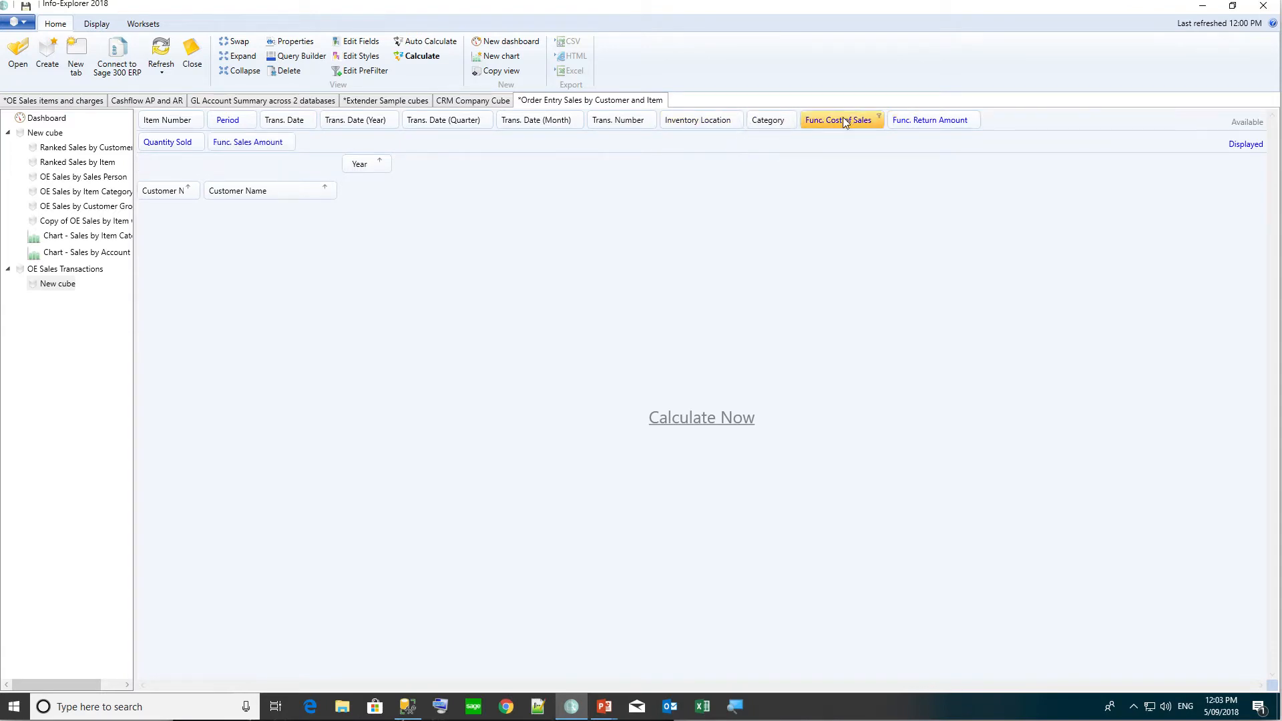
{"action": "left_click_drag", "start_coordinate": [843, 121], "coordinate": [626, 151]}
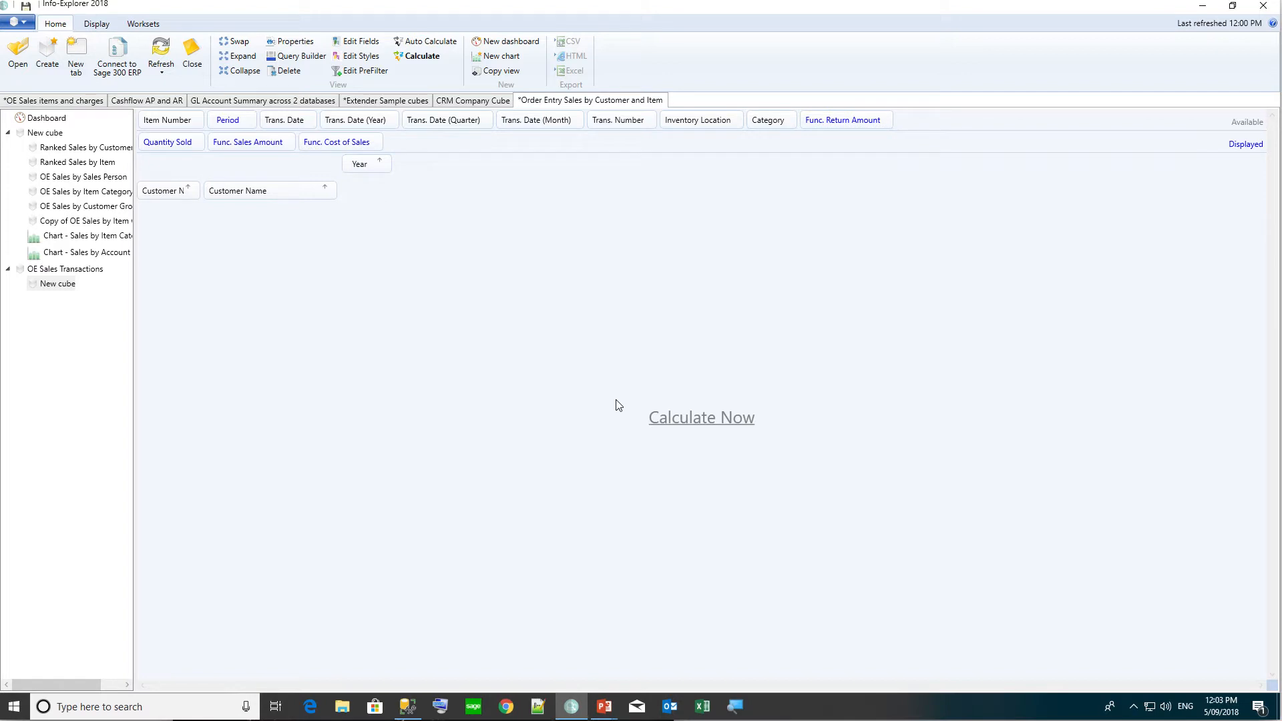
{"action": "left_click", "coordinate": [695, 420]}
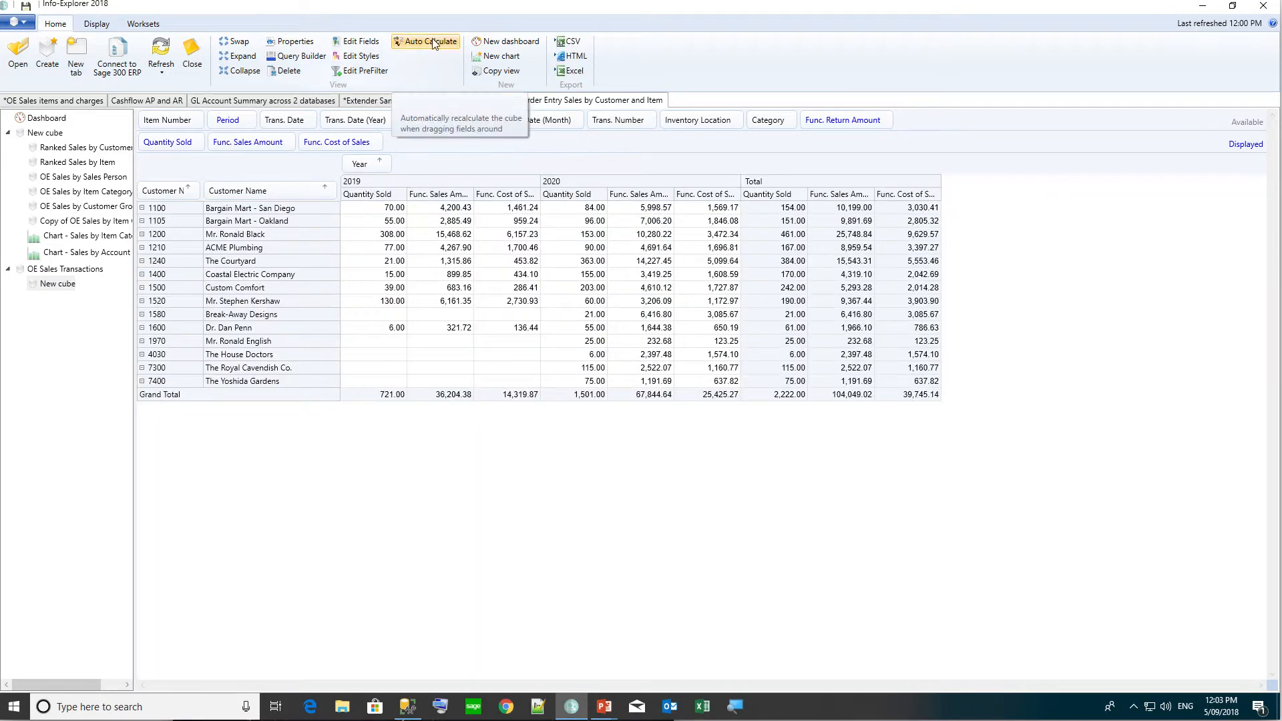
{"action": "left_click", "coordinate": [433, 43]}
{"action": "left_click_drag", "start_coordinate": [853, 120], "coordinate": [439, 149]}
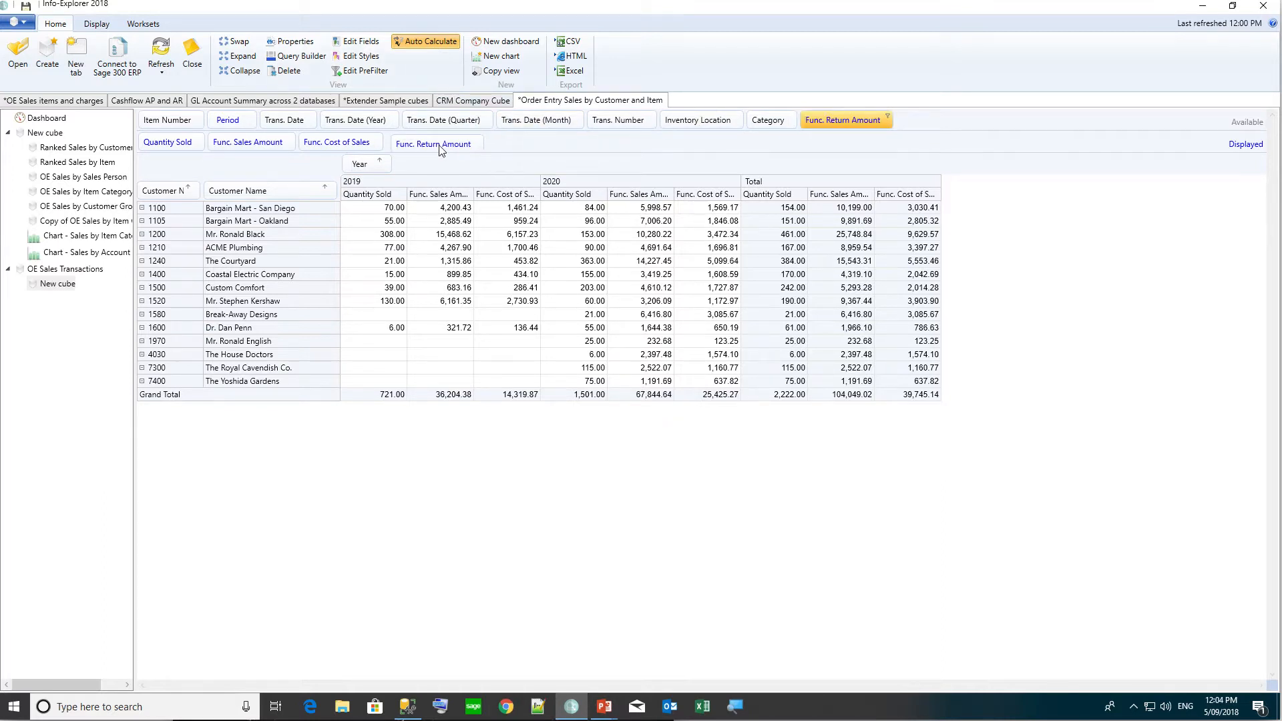
Open the cube's query in Query Builder and select the whole SQL statement.
{"action": "left_click", "coordinate": [300, 58]}
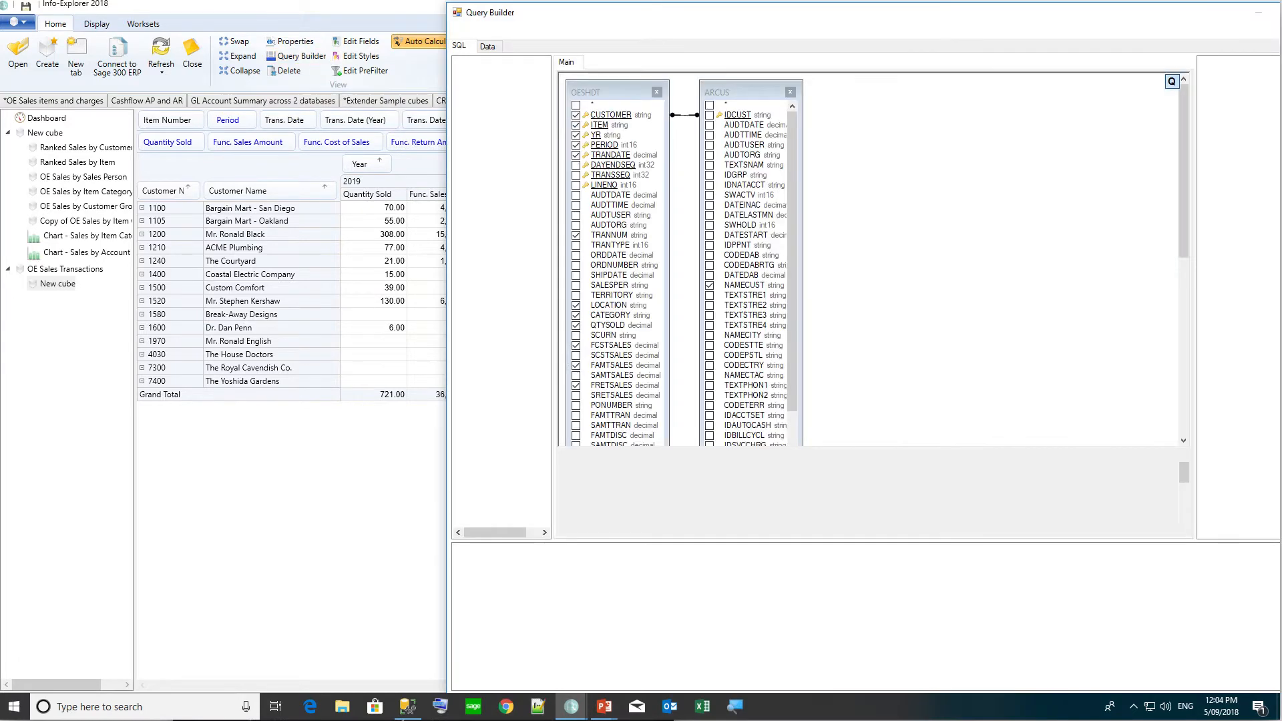
{"action": "key", "text": "ctrl+a"}
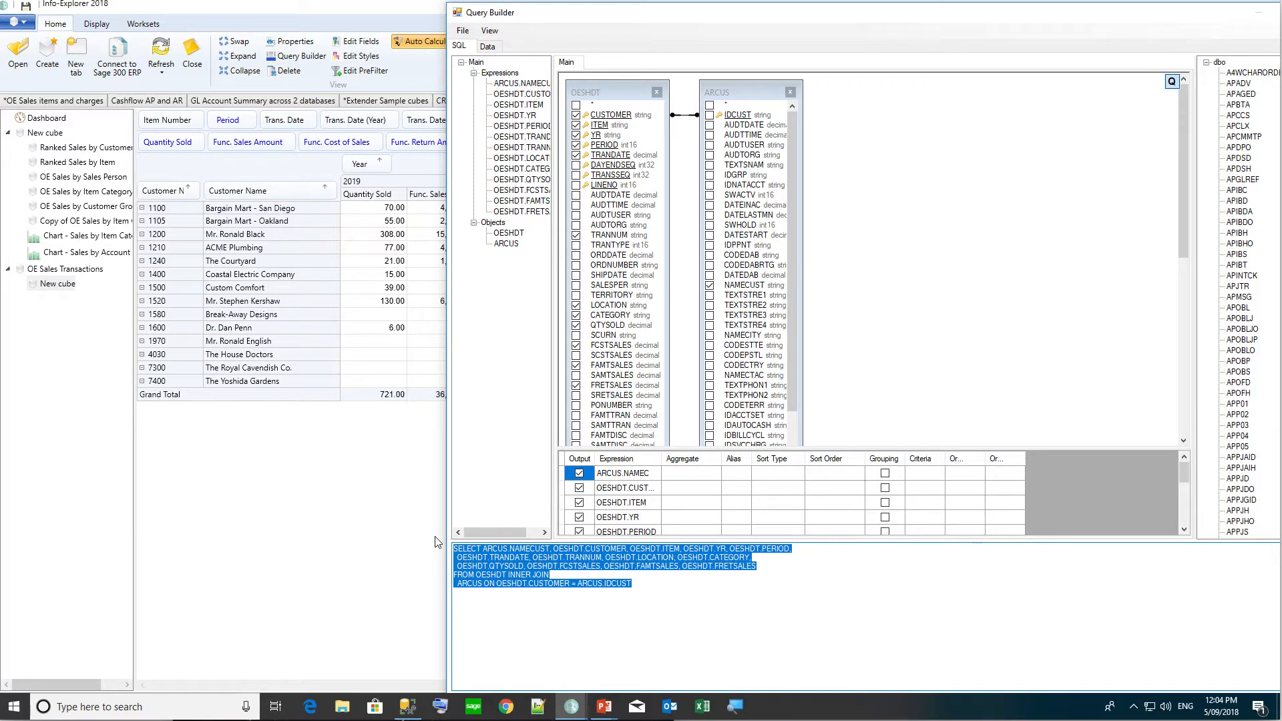
In a new SSMS query, add NETSALES and margin expressions after FRETSALES and execute it.
{"action": "left_click", "coordinate": [411, 712]}
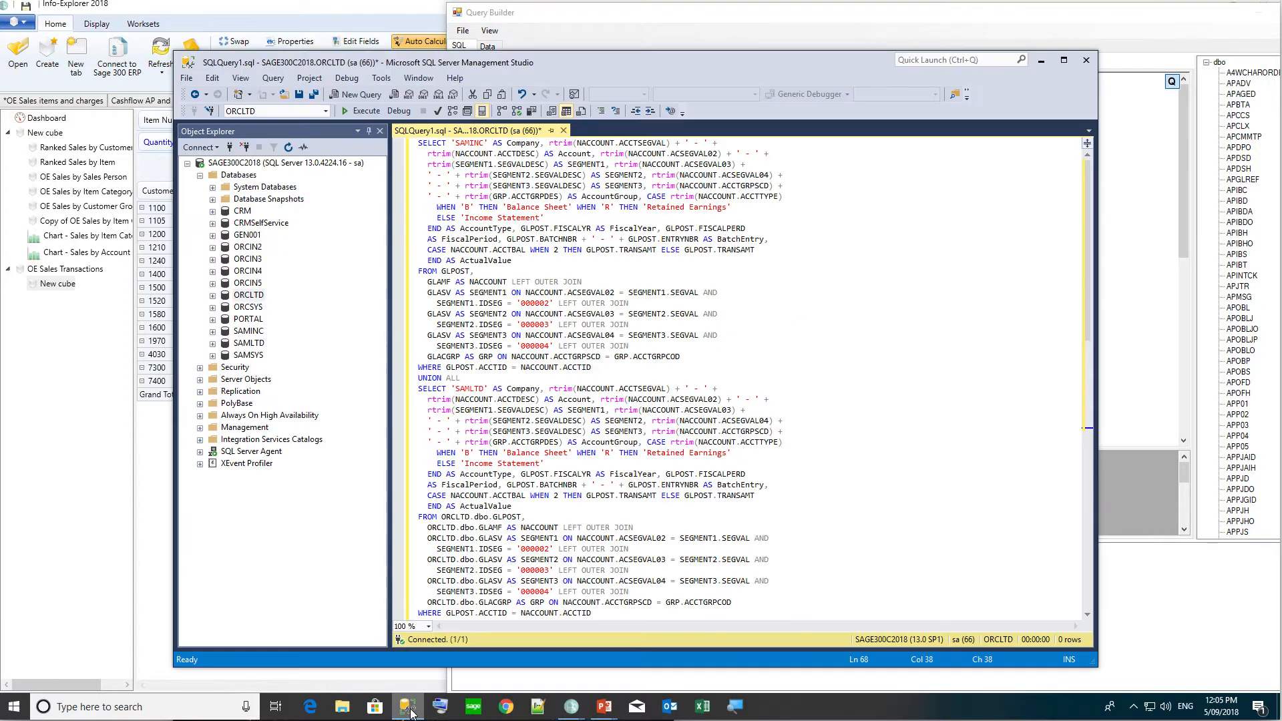
{"action": "left_click", "coordinate": [358, 94]}
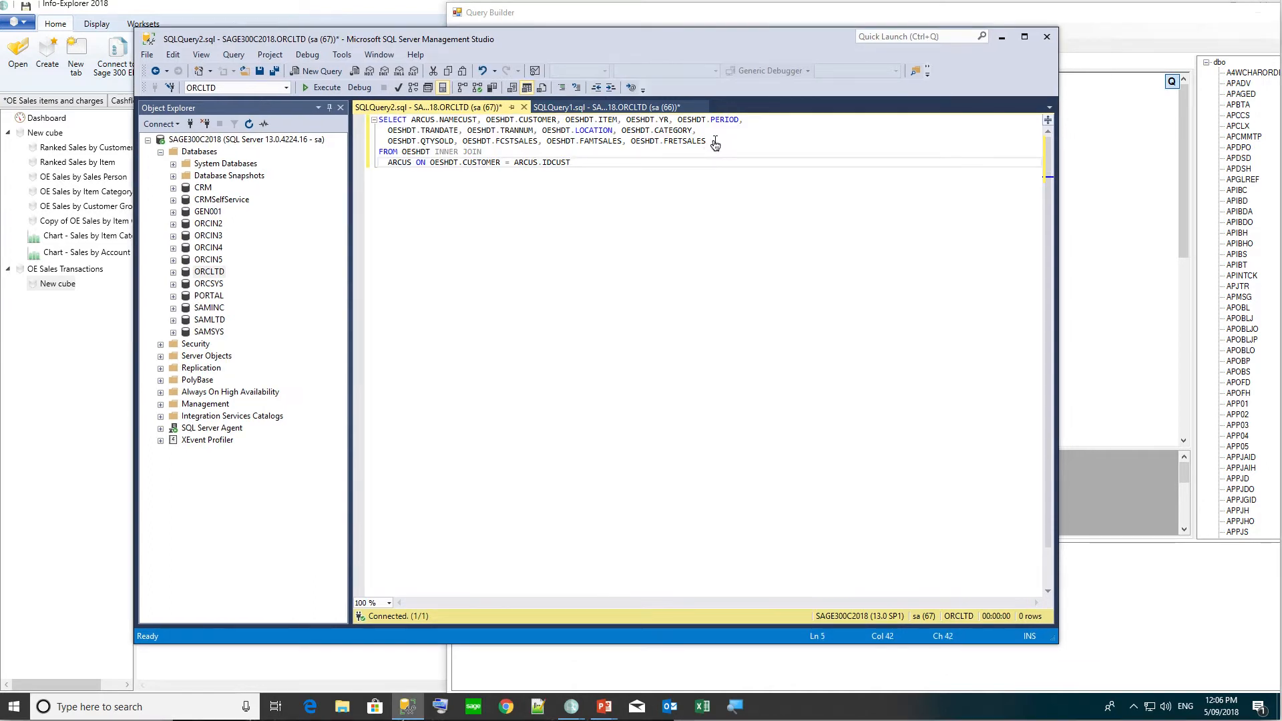
{"action": "left_click", "coordinate": [714, 140]}
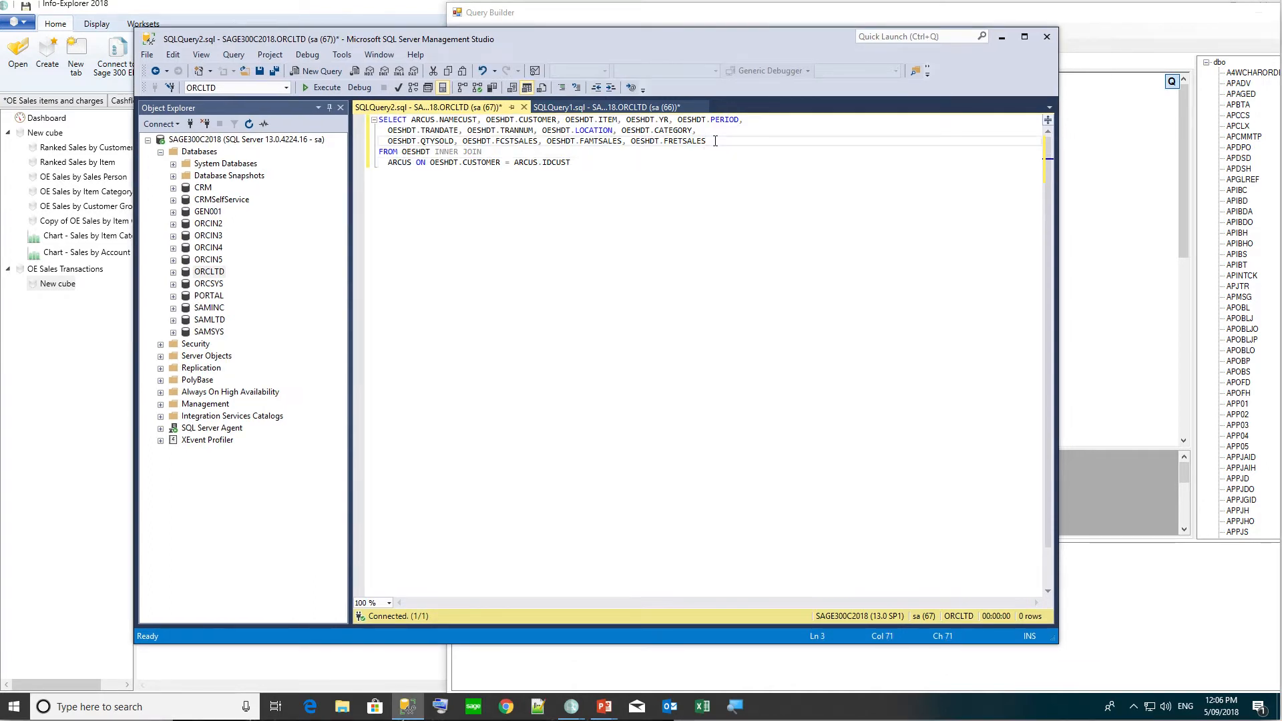
{"action": "type", "text": ","}
{"action": "key", "text": "Return"}
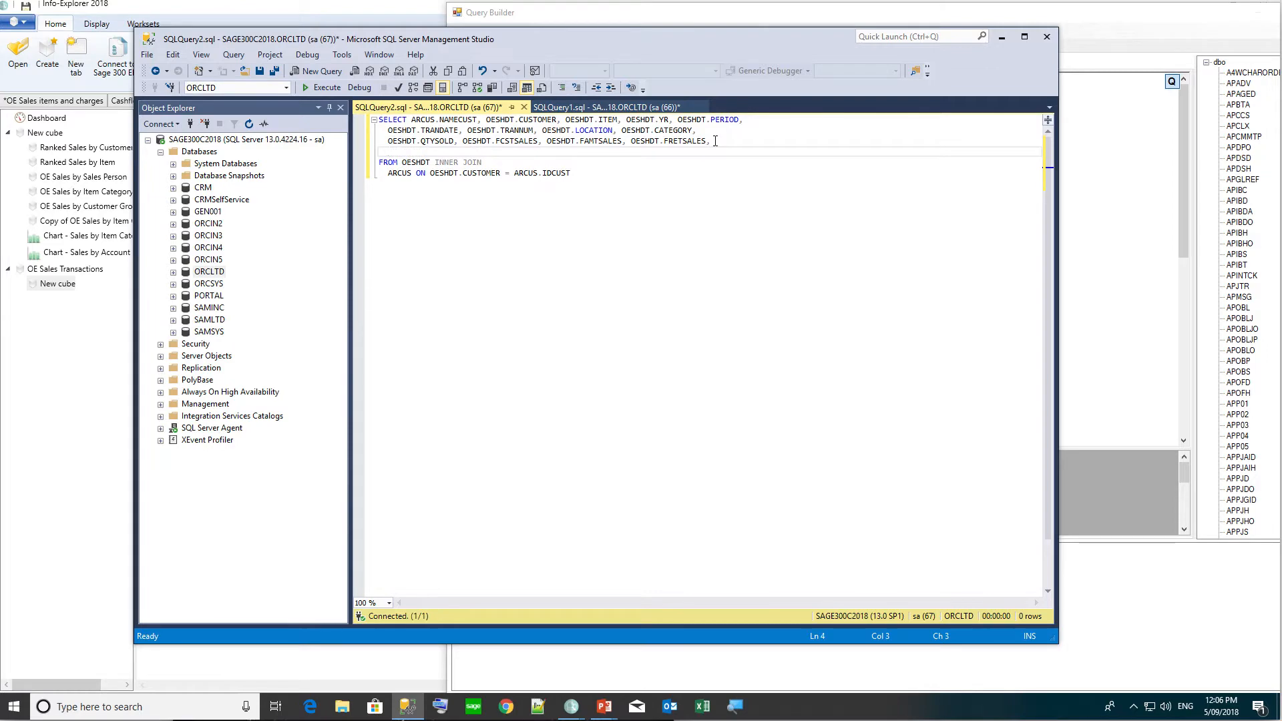
{"action": "type", "text": "OESHDT.FAMTSALES-OESHDT.FRETSALES, OESHDT.FAMTSALES-OESHDT.FRETSALES - OESHDT.FCSTSALES"}
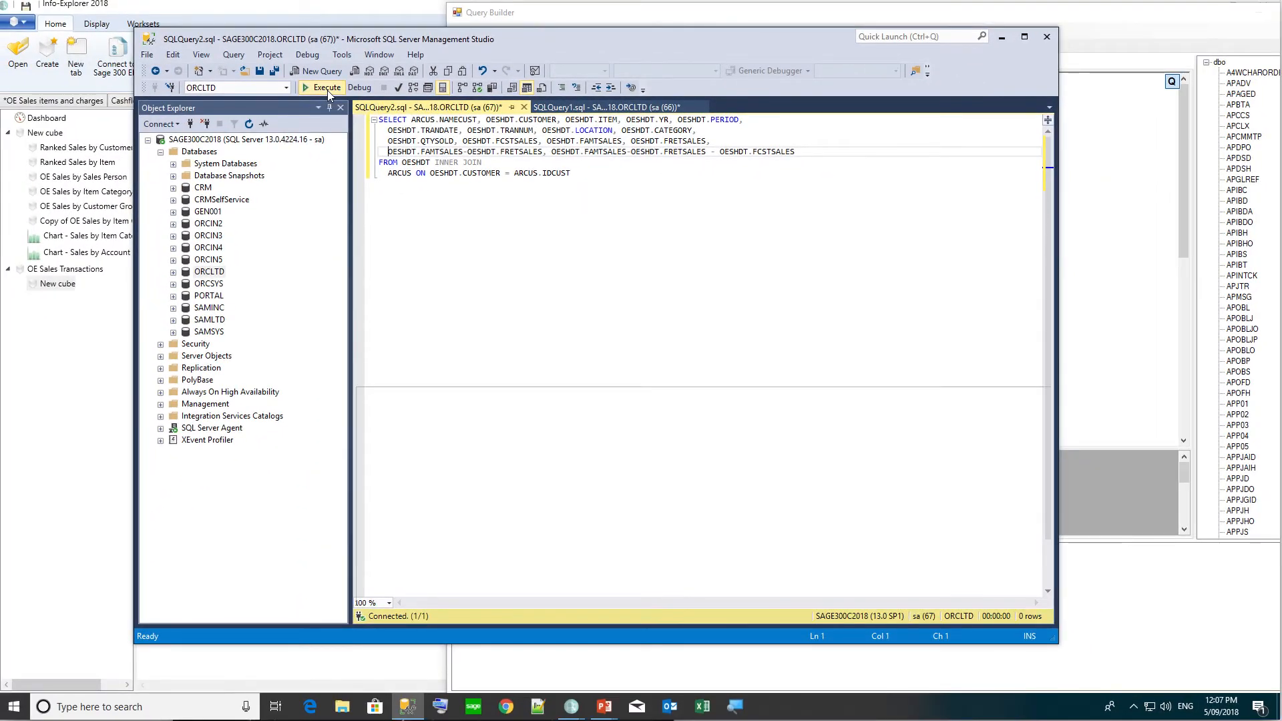
{"action": "left_click", "coordinate": [327, 90]}
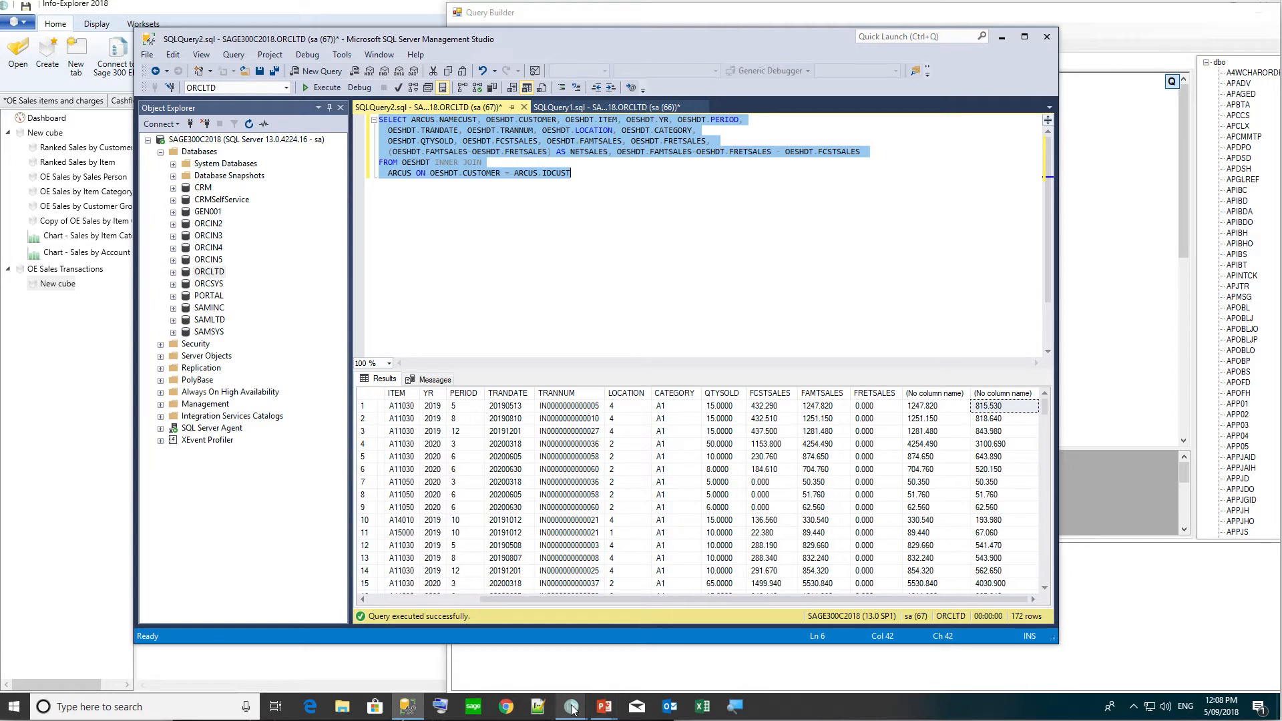
Paste the extended SQL into the cube's query and refresh OE Sales Transactions, hitting the unnamed column 15 error.
{"action": "mouse_move", "coordinate": [572, 709]}
{"action": "left_click", "coordinate": [624, 673]}
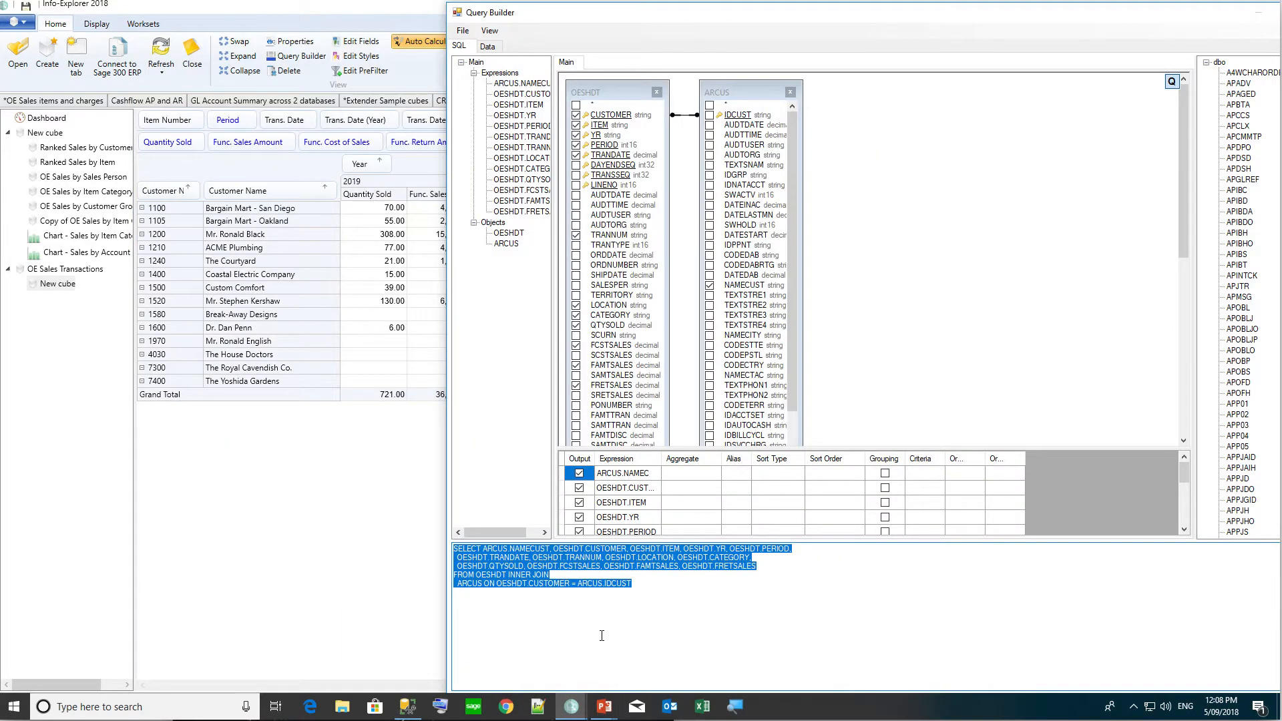
{"action": "type", "text": "SELECT ARCUS.NAMECUST, OESHDT.CUSTOMER, OESHDT.ITEM, OESHDT.YR, OESHDT.PERIOD,  OESHDT.TRANDATE, OESHDT.TRANNUM, OESHDT.LOCATION, OESHDT.CATEGORY,  OESHDT.QTYSOLD, OESHDT.FCSTSALES, OESHDT.FAMTSALES, OESHDT.FRETSALES,  (OESHDT.FAMTSALES-OESHDT.FRETSALES) AS NETSALES, OESHDT.FAMTSALES-OESHDT.FRETSALES - OESHDT.FCSTSALES FROM OESHDT INNER JOIN  ARCUS ON OESHDT.CUSTOMER = ARCUS.IDCUST"}
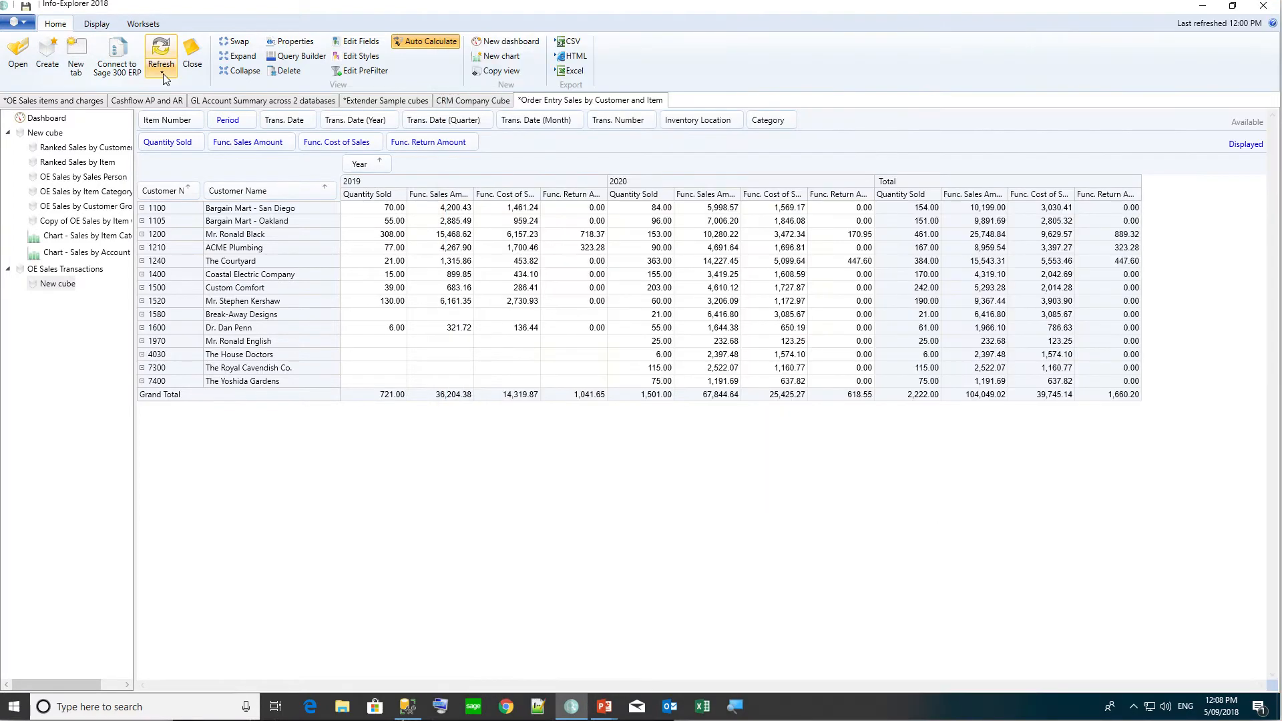
{"action": "left_click", "coordinate": [163, 73]}
{"action": "left_click", "coordinate": [182, 117]}
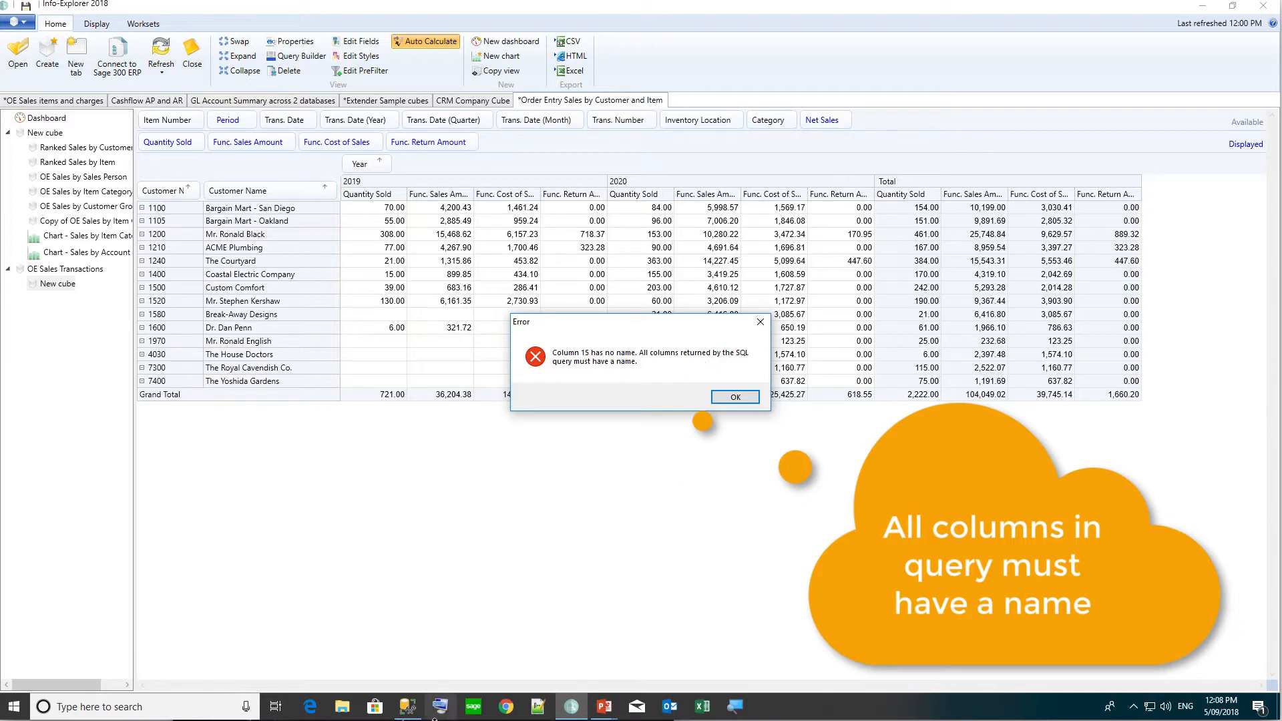
{"action": "left_click", "coordinate": [411, 712]}
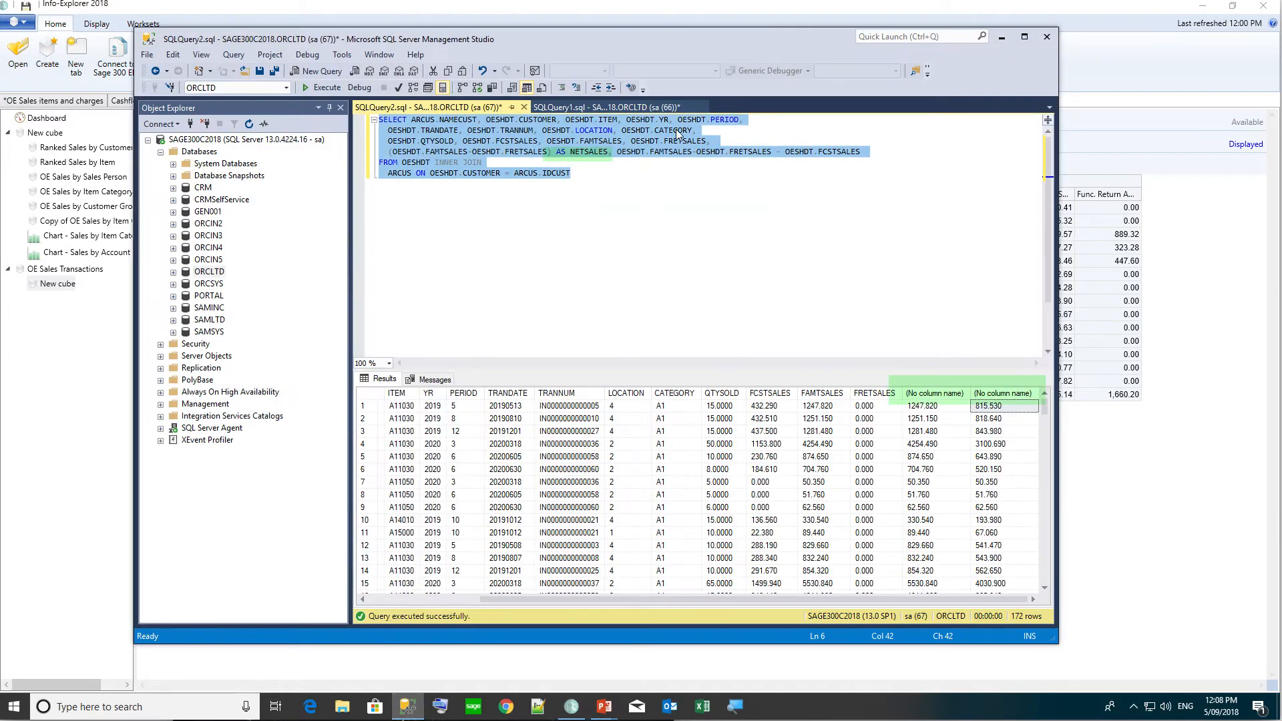
Reload the cube in Info-Explorer to show Quantity Sold, Net Sales and Margin by year.
{"action": "left_click", "coordinate": [407, 707]}
{"action": "left_click", "coordinate": [183, 117]}
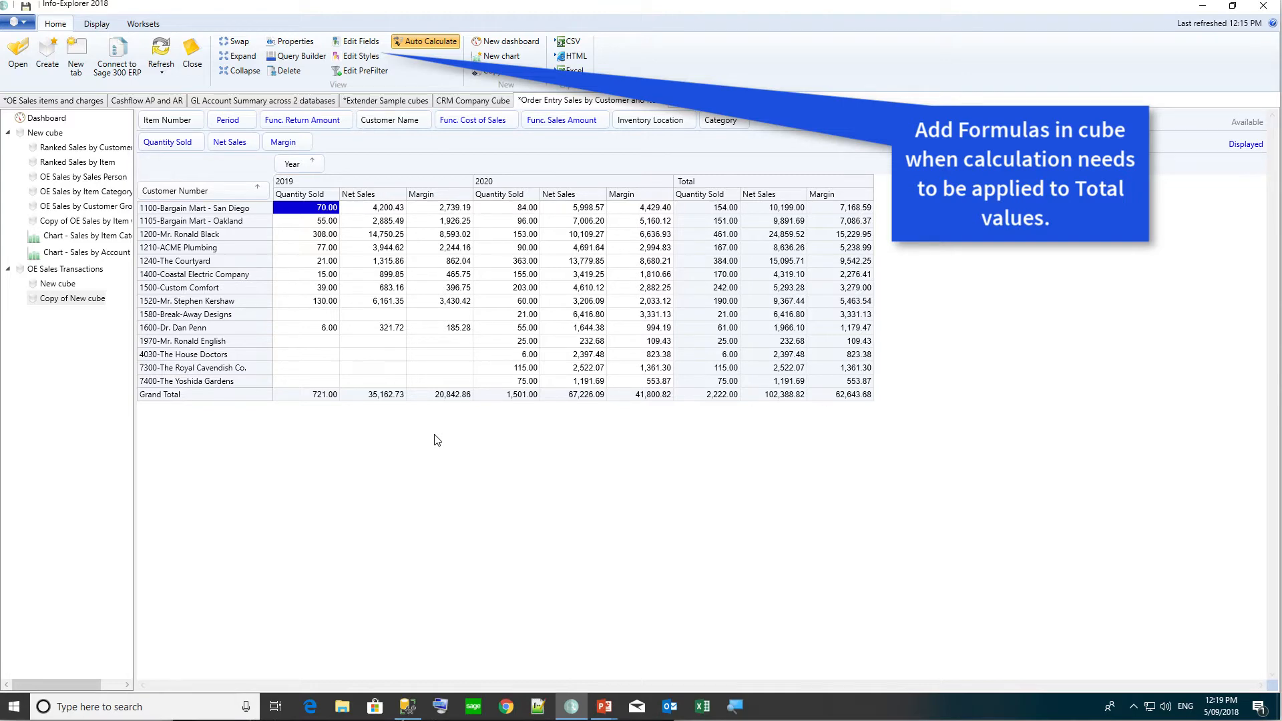
Create a new fact named MARGINPC with caption 'Margin %' and set its value to Formula.
{"action": "left_click", "coordinate": [358, 40]}
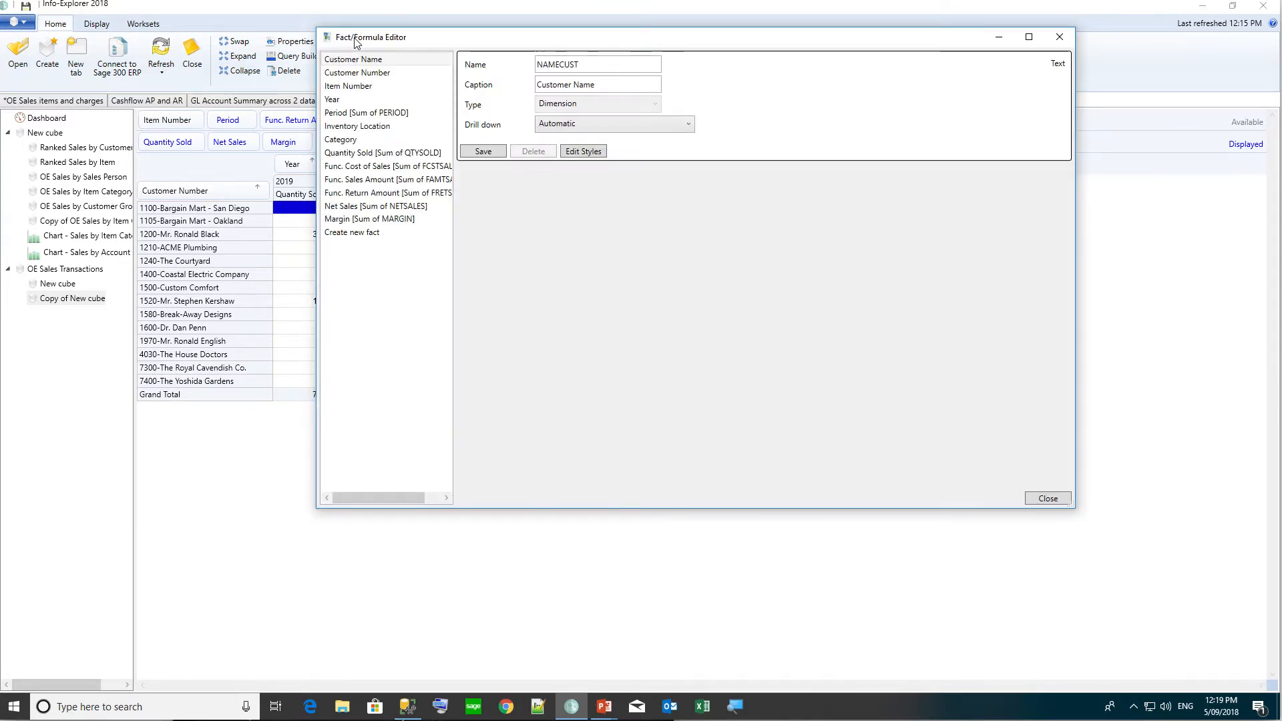
{"action": "left_click", "coordinate": [342, 233]}
{"action": "type", "text": "MA"}
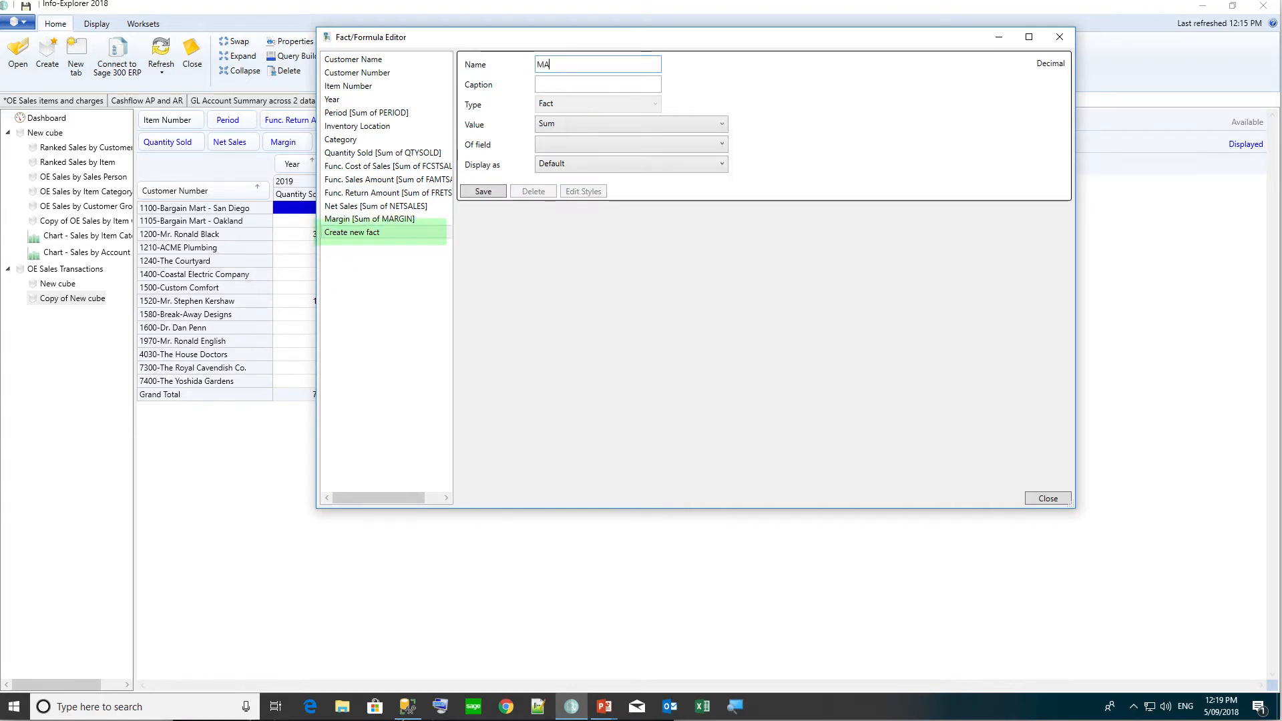
{"action": "type", "text": "RGINPC"}
{"action": "key", "text": "Tab"}
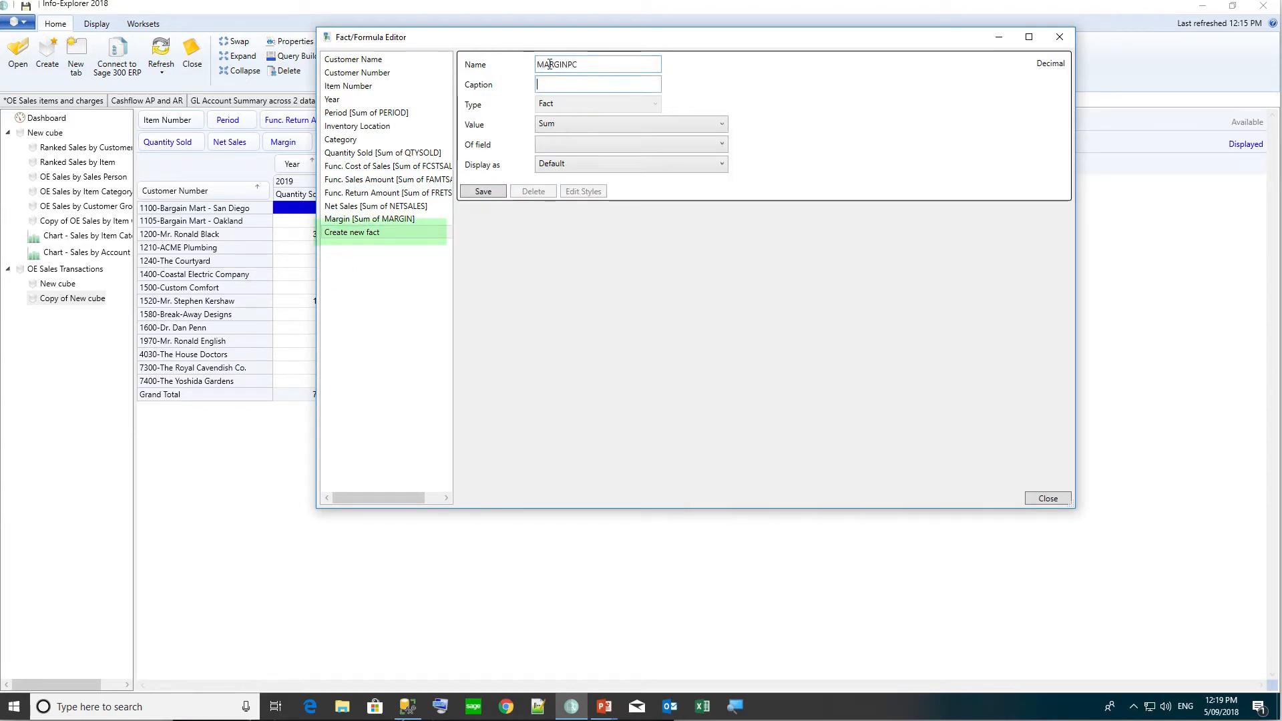
{"action": "type", "text": "Margin "}
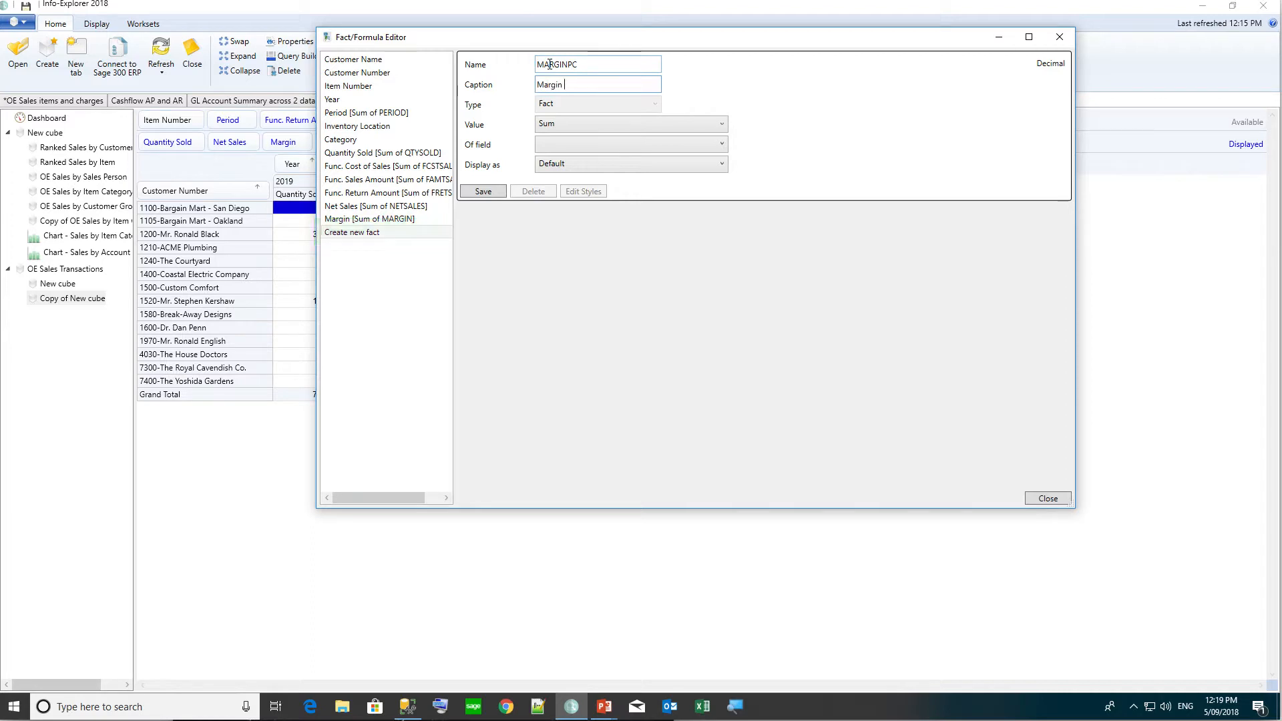
{"action": "type", "text": "%"}
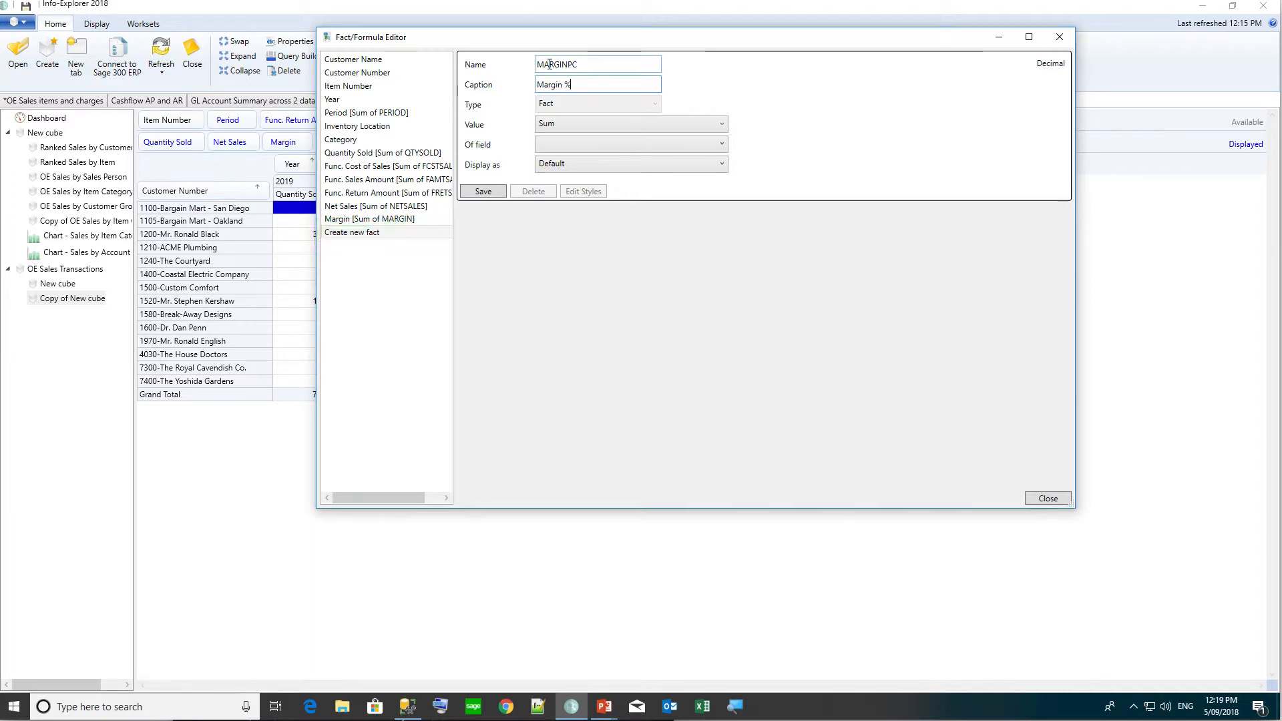
{"action": "left_click", "coordinate": [558, 123]}
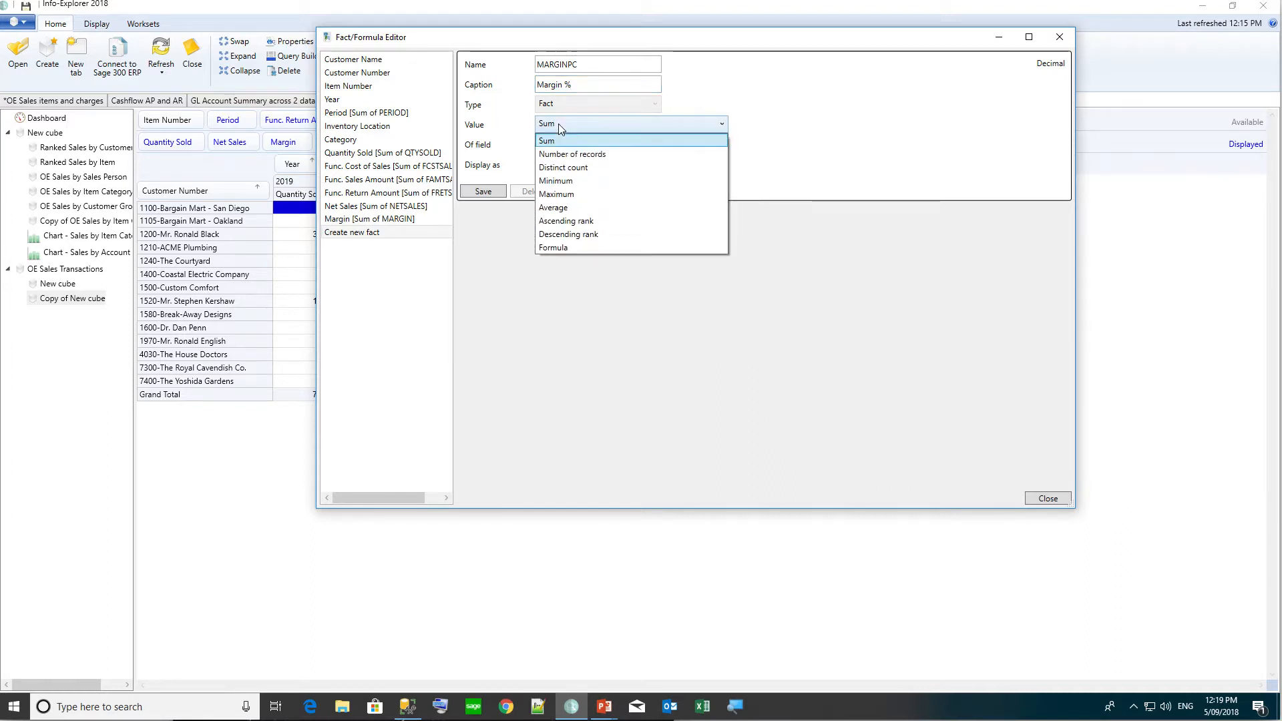
{"action": "left_click", "coordinate": [555, 248]}
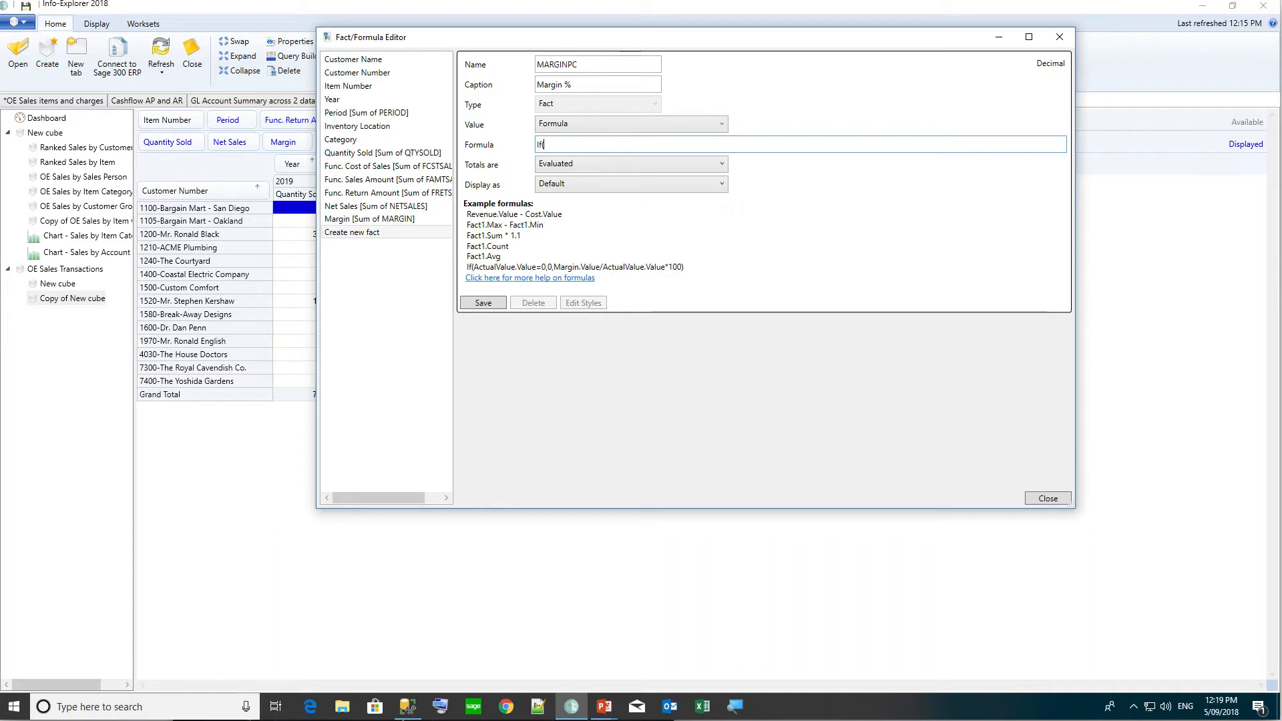
Enter the formula If(NETSALES.Value = 0, 0, MARGIN.Value/NETSALES.Value), then save and close the editor.
{"action": "type", "text": "NETSALES,"}
{"action": "type", "text": "Value = 0, "}
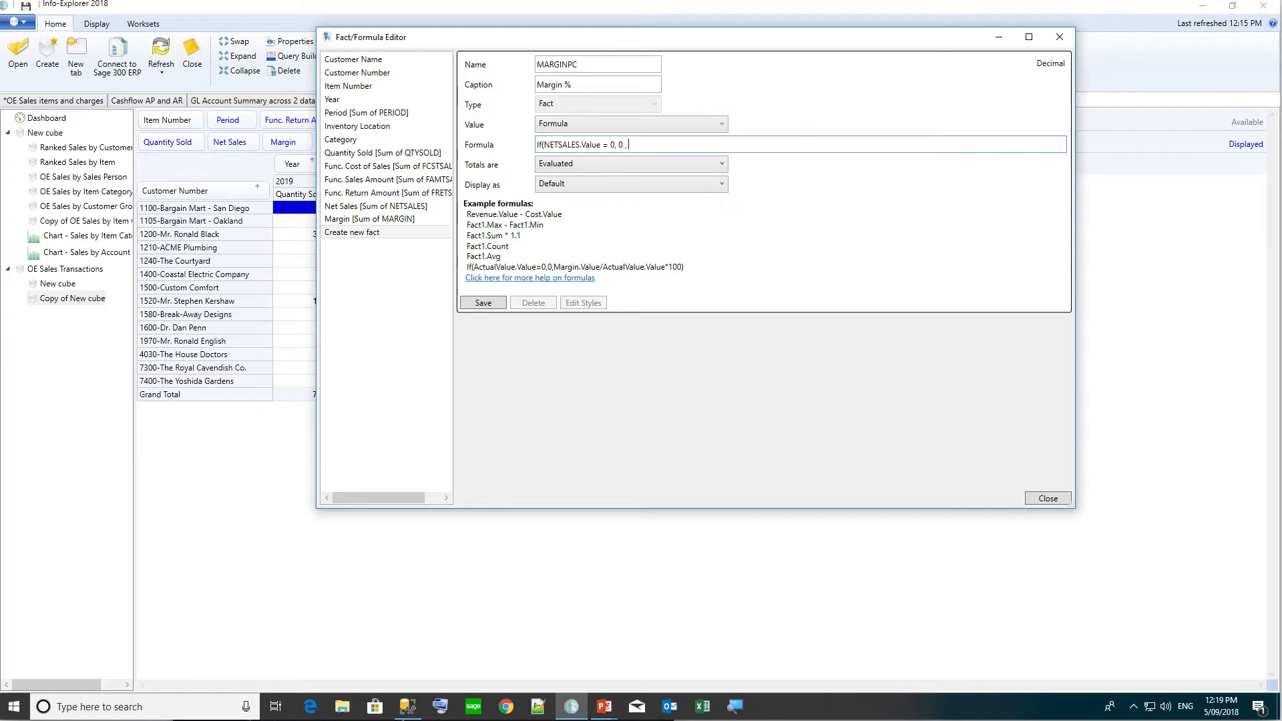
{"action": "type", "text": "0 , MARGIN.Value"}
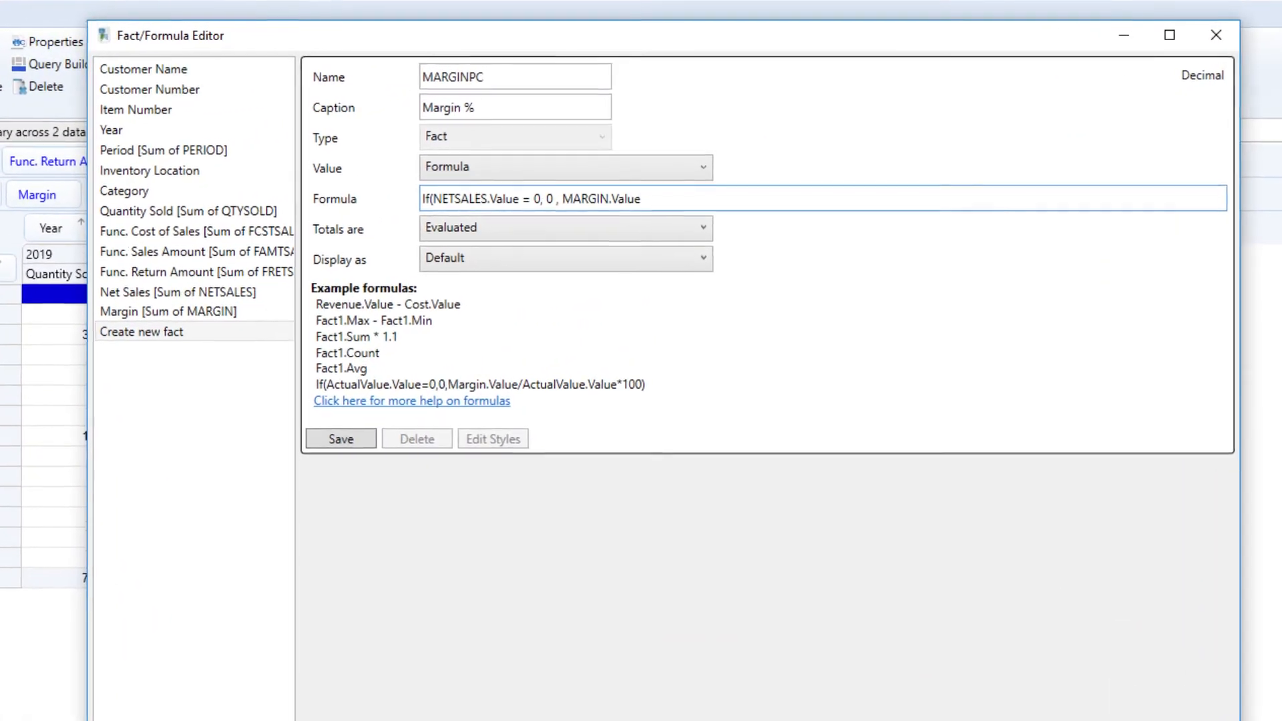
{"action": "type", "text": "/"}
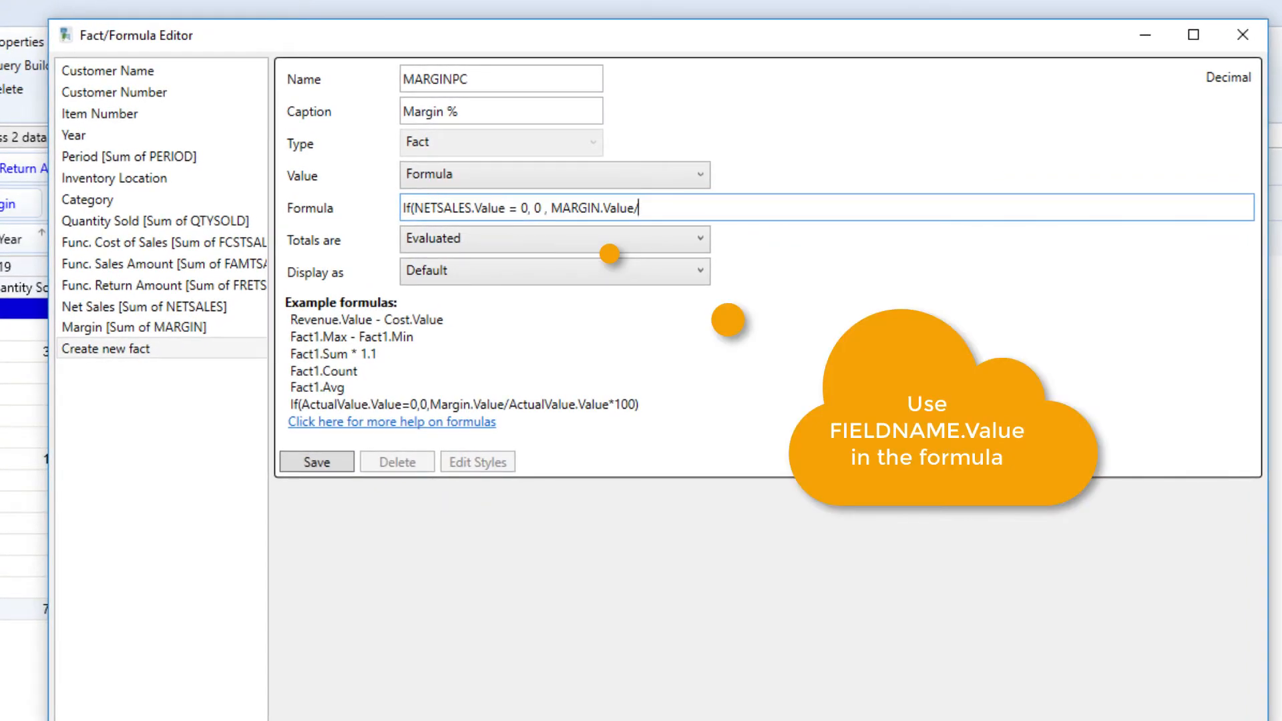
{"action": "type", "text": "NETSALES.Value)"}
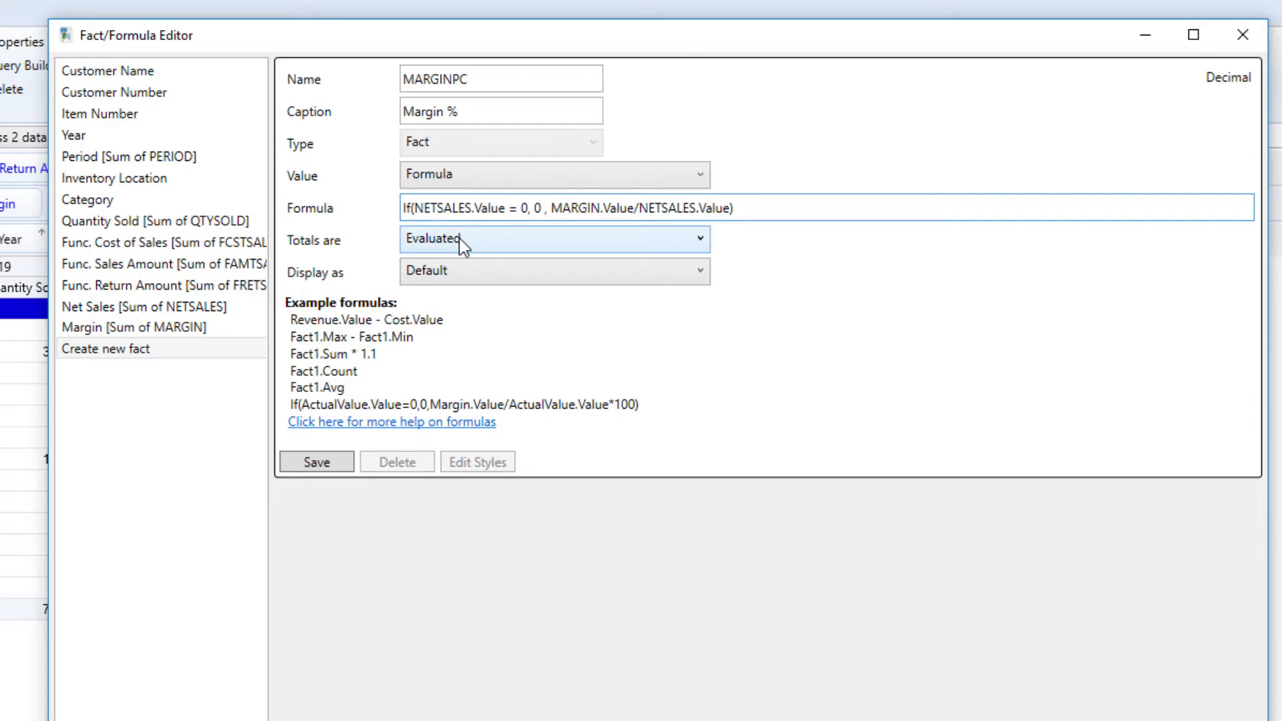
{"action": "left_click", "coordinate": [298, 468]}
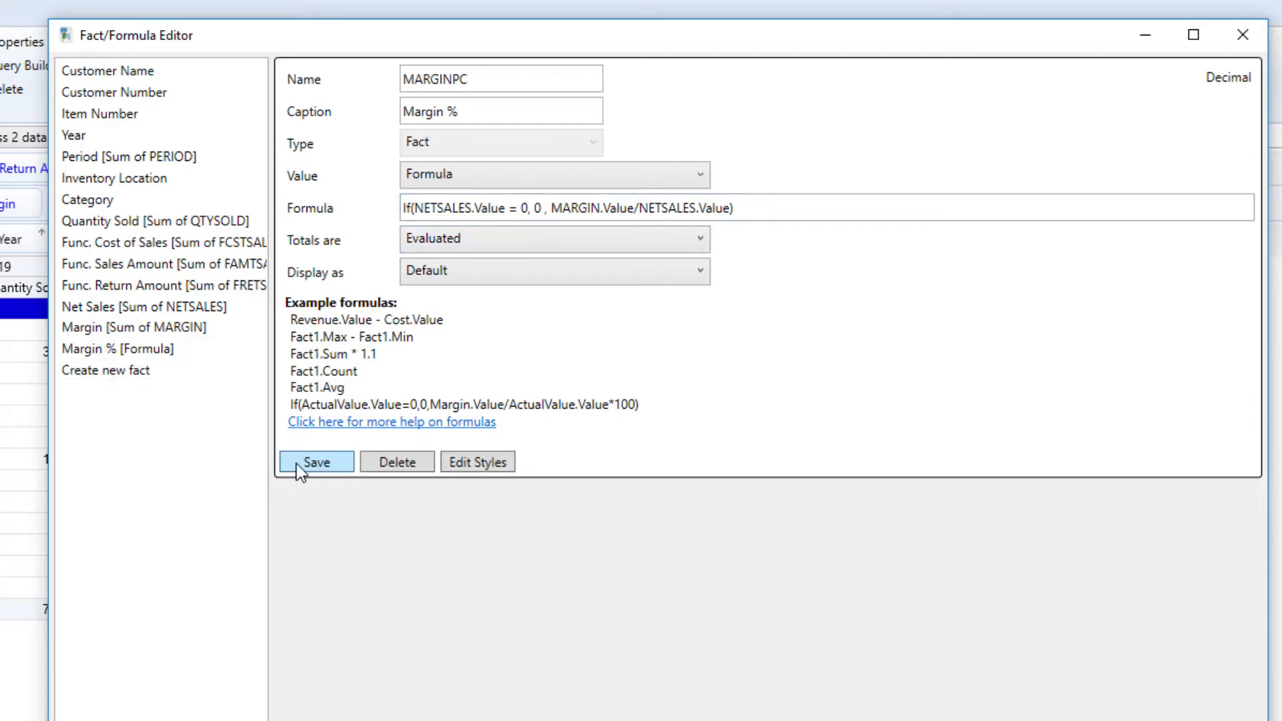
{"action": "left_click", "coordinate": [1074, 557]}
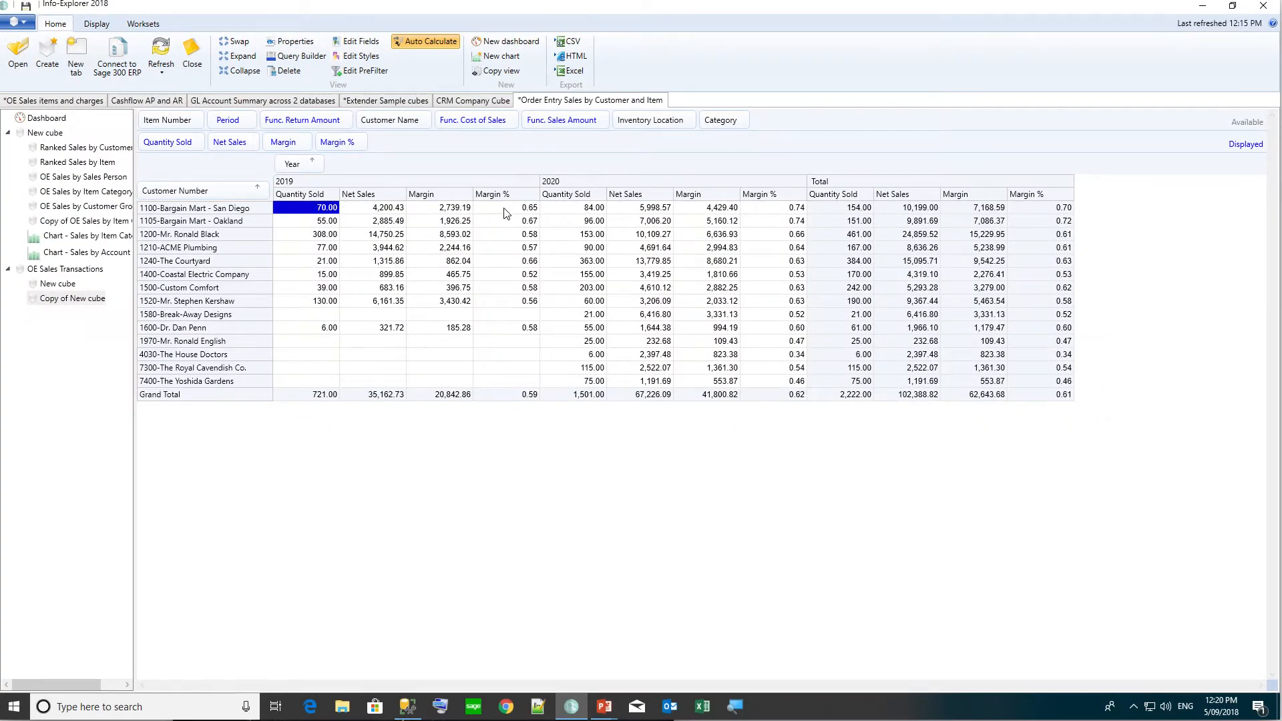
Append *100 to the Margin % formula, then save and close the editor.
{"action": "left_click", "coordinate": [358, 40]}
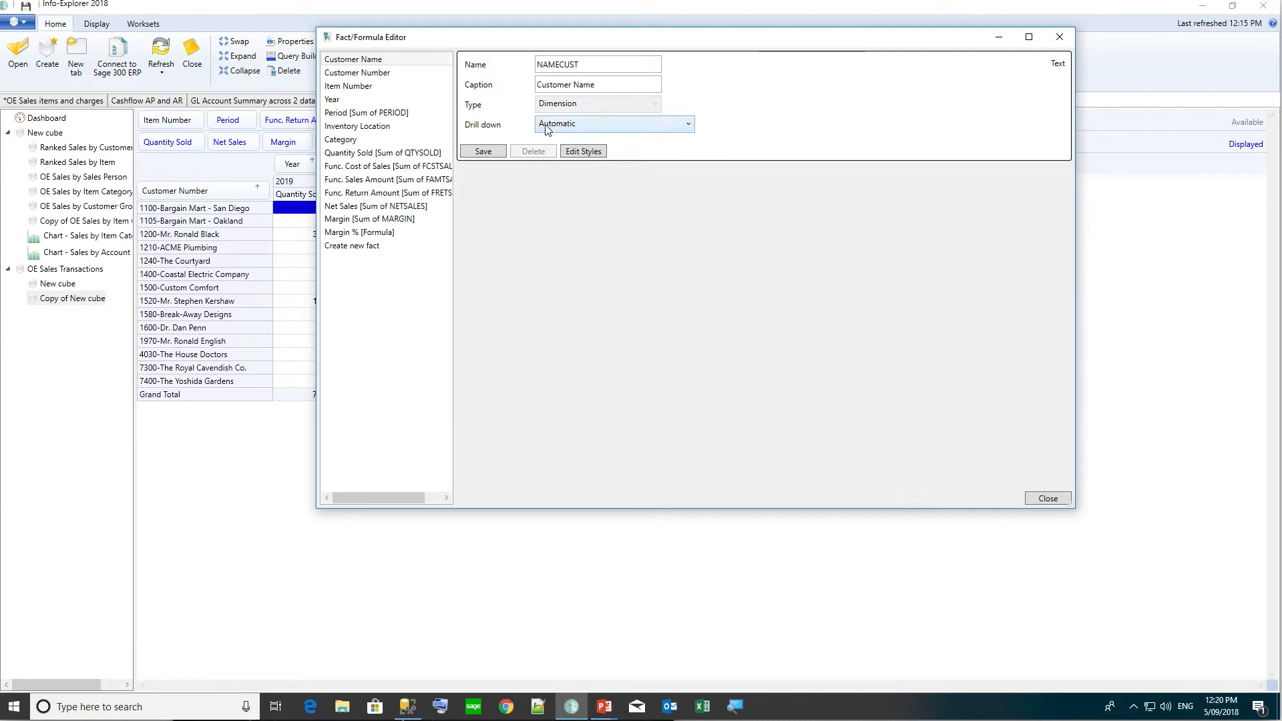
{"action": "left_click", "coordinate": [363, 231]}
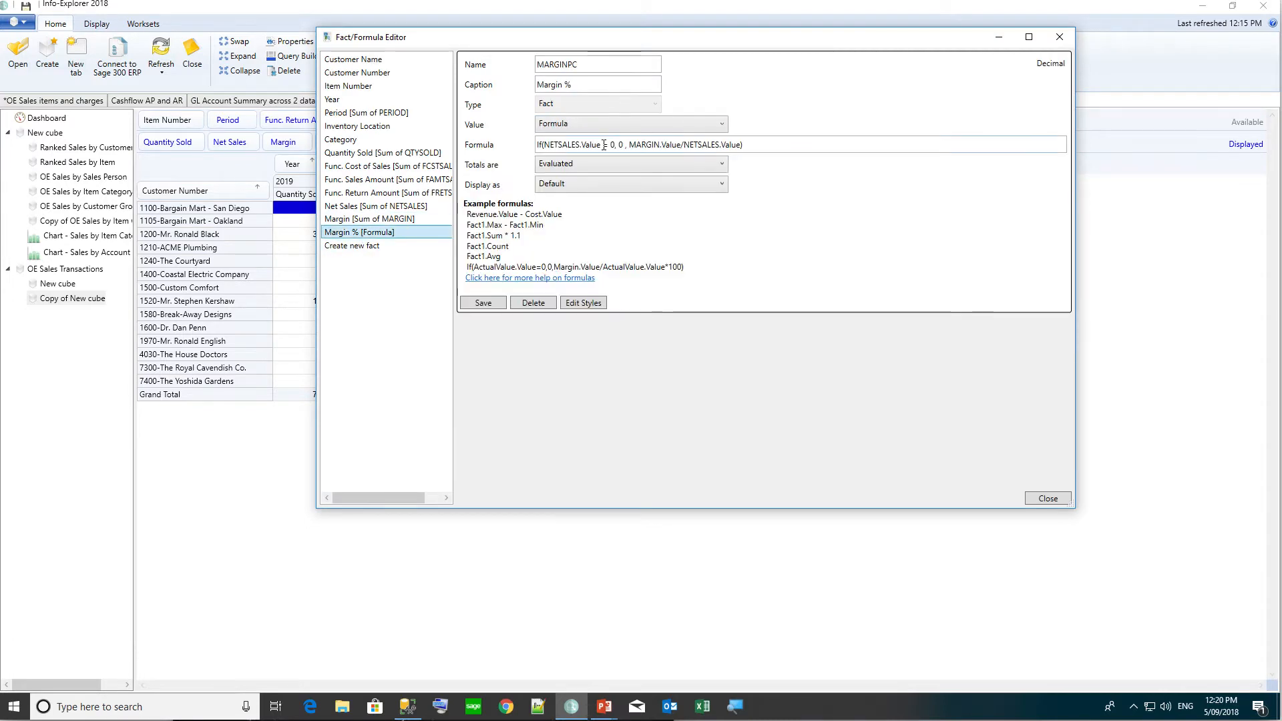
{"action": "left_click", "coordinate": [741, 145]}
{"action": "type", "text": "*100)"}
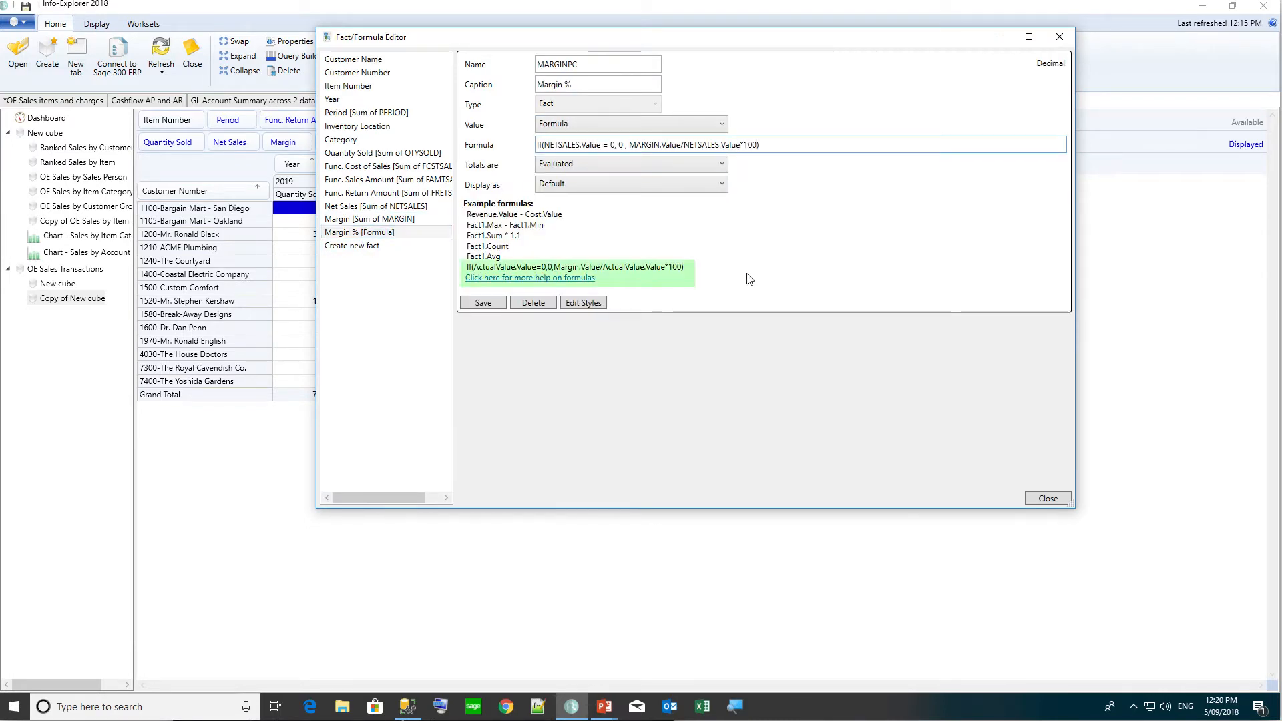
{"action": "left_click", "coordinate": [494, 305]}
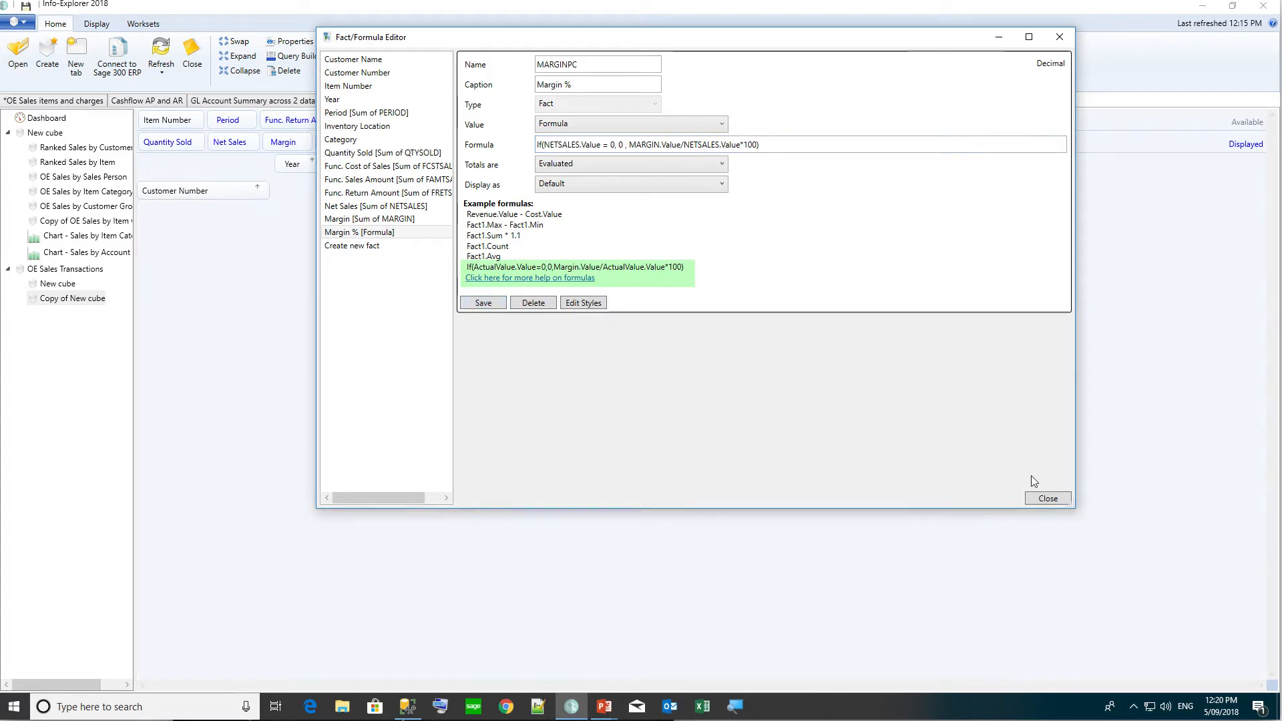
{"action": "left_click", "coordinate": [1045, 500]}
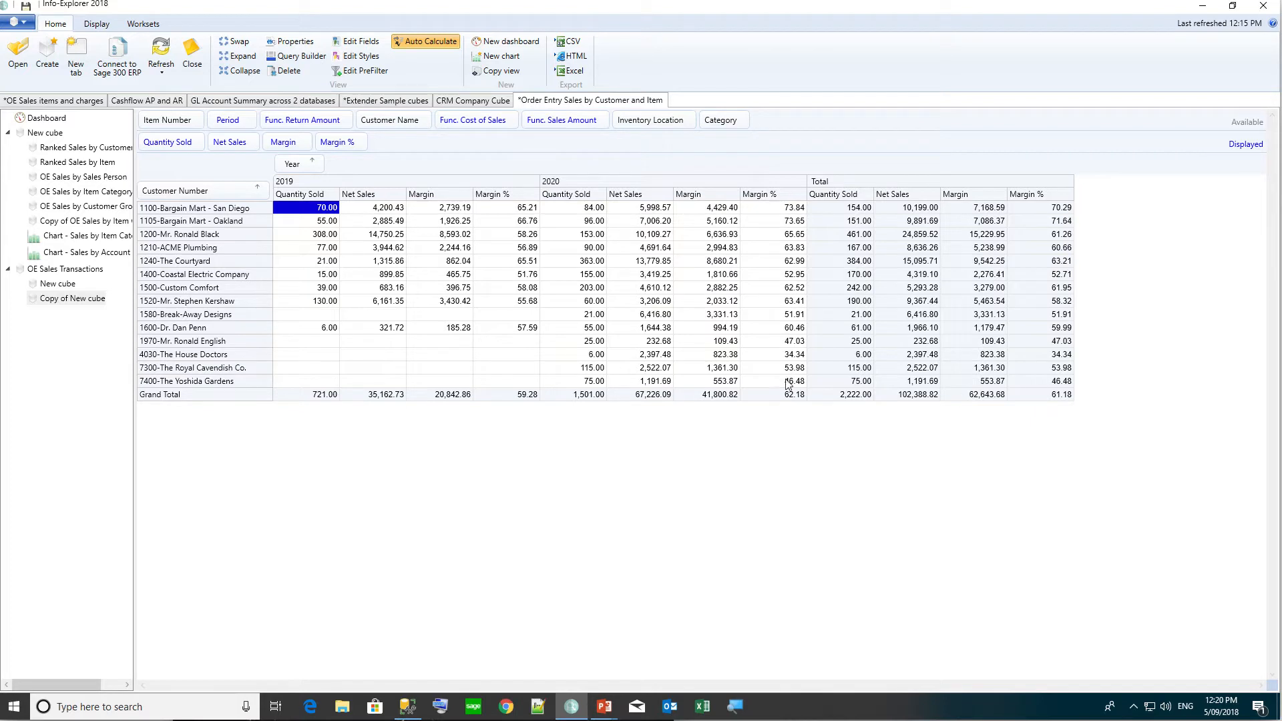
Check the Margin % grand totals: 59.28 for 2019, 62.18 for 2020, 61.18 overall.
{"action": "left_click", "coordinate": [520, 395]}
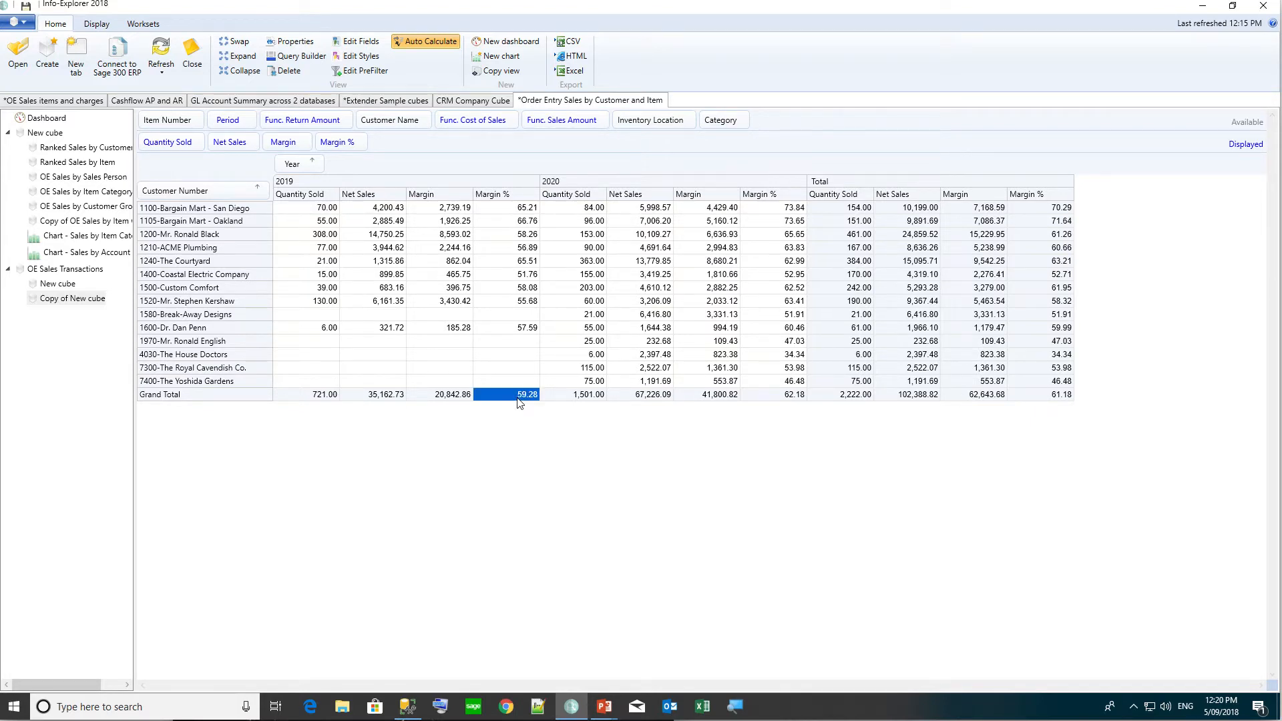
{"action": "left_click", "coordinate": [787, 400]}
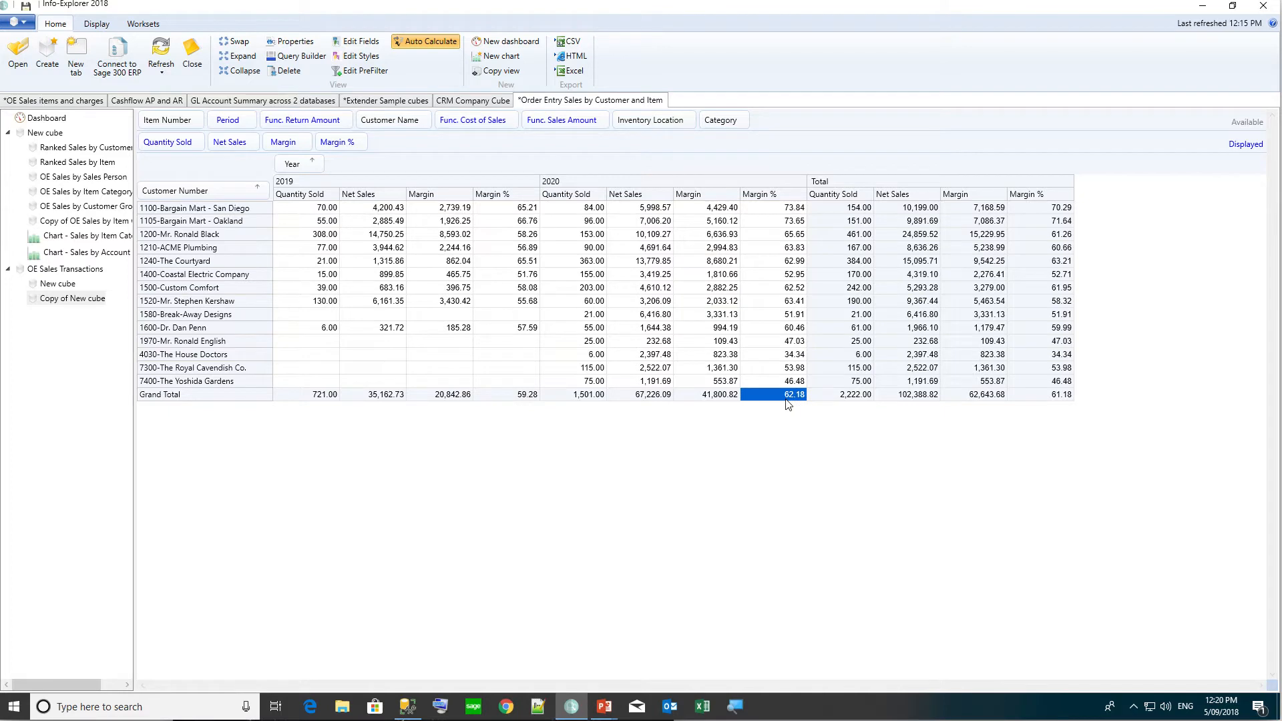
{"action": "left_click", "coordinate": [1057, 396]}
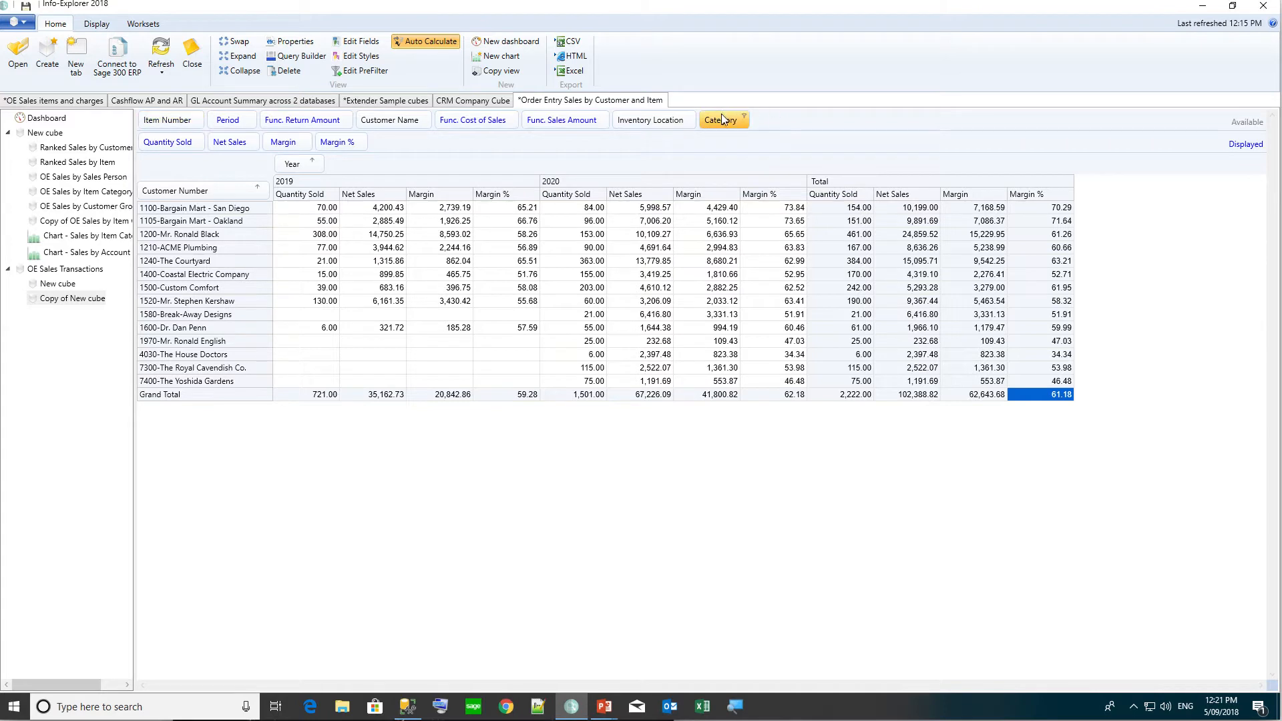
Put Category before customer in the rows, enable Show Row Totals, and check the A1 and A2 Margin % subtotals.
{"action": "left_click_drag", "start_coordinate": [720, 114], "coordinate": [141, 193]}
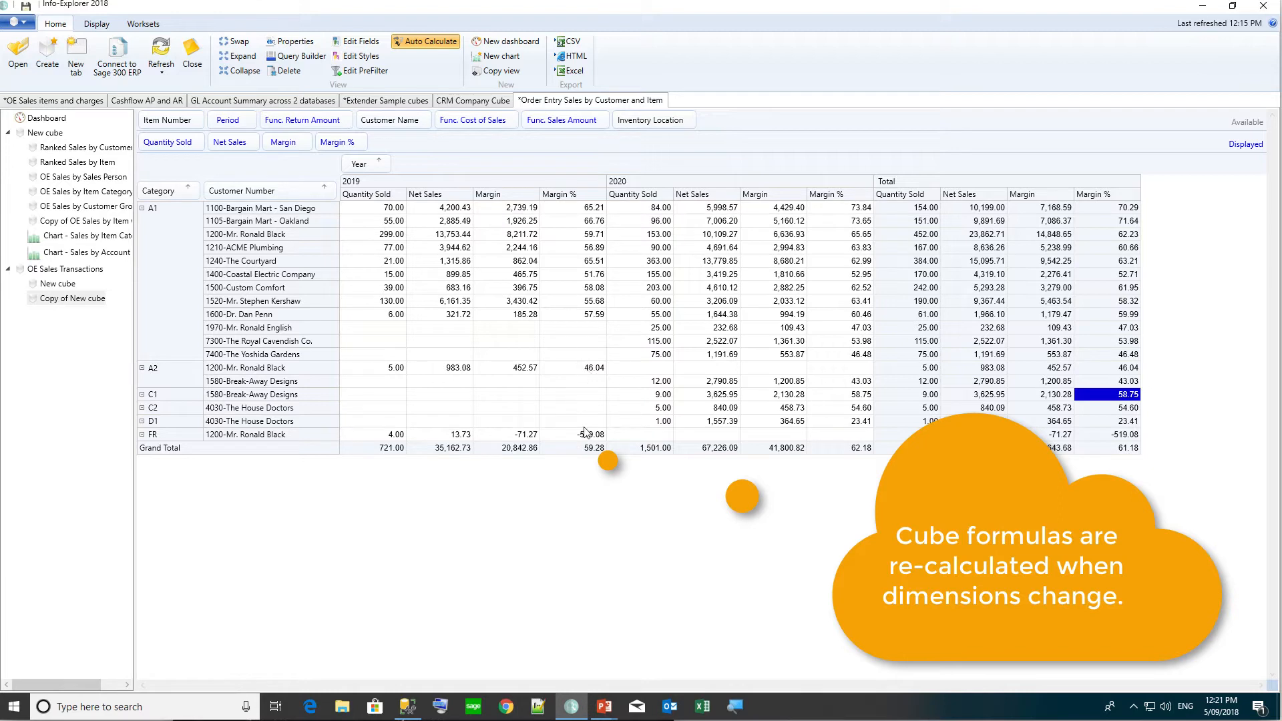
{"action": "left_click", "coordinate": [97, 27]}
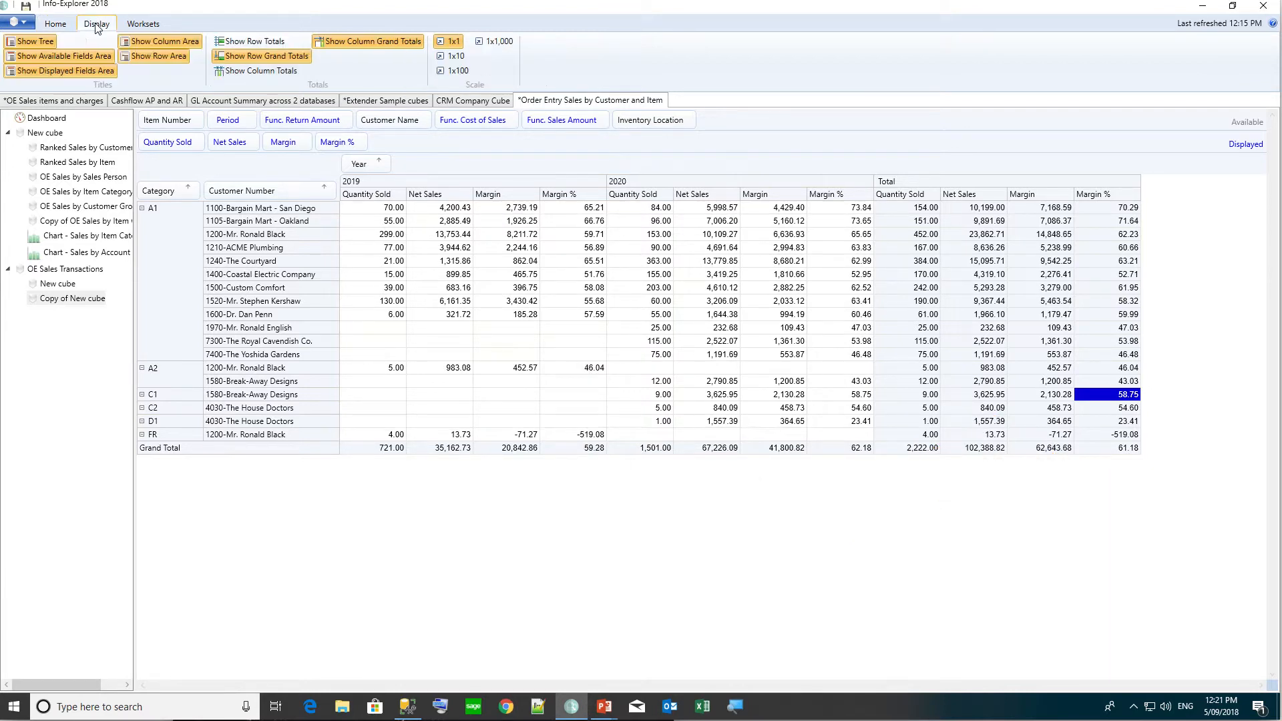
{"action": "left_click", "coordinate": [249, 42]}
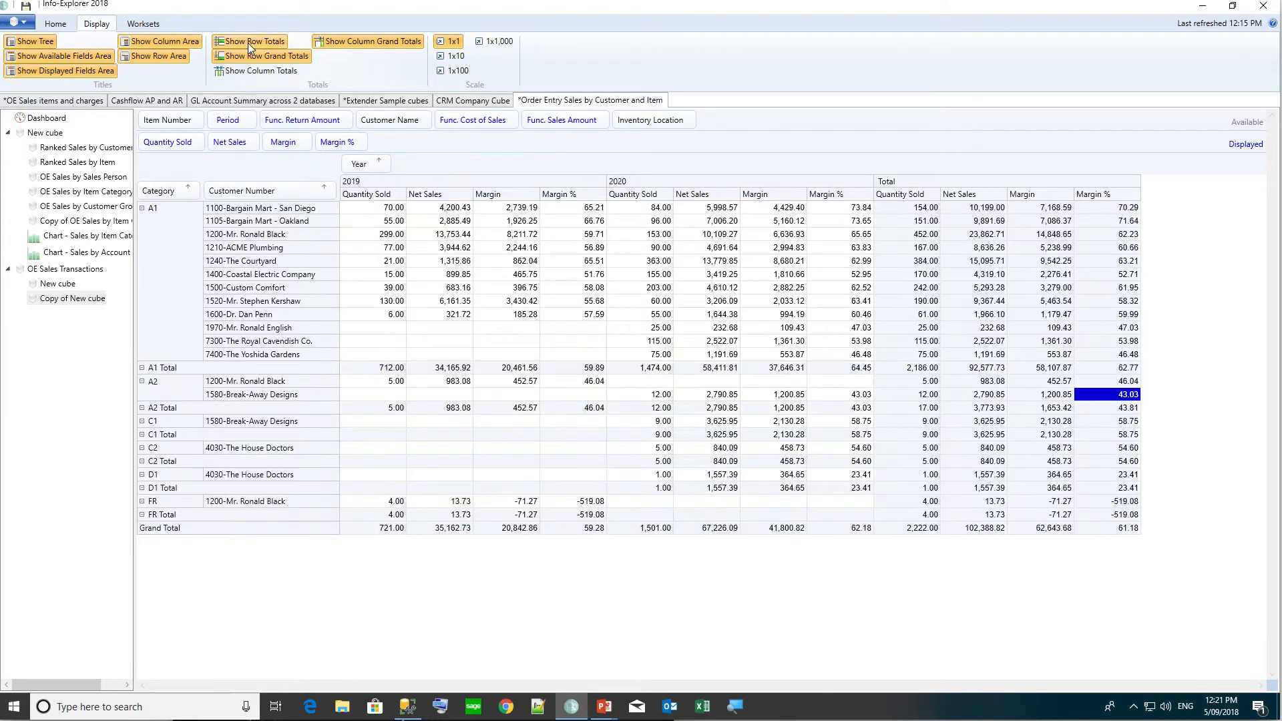
{"action": "left_click", "coordinate": [590, 368]}
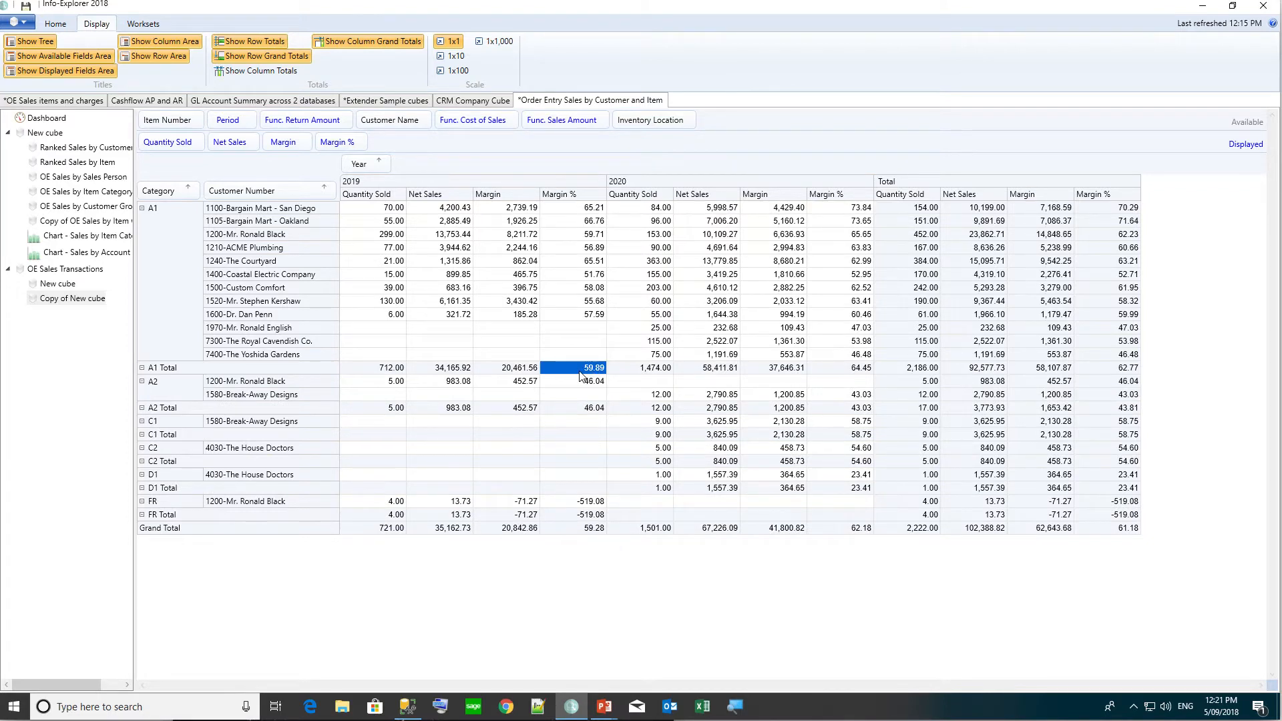
{"action": "left_click", "coordinate": [580, 411]}
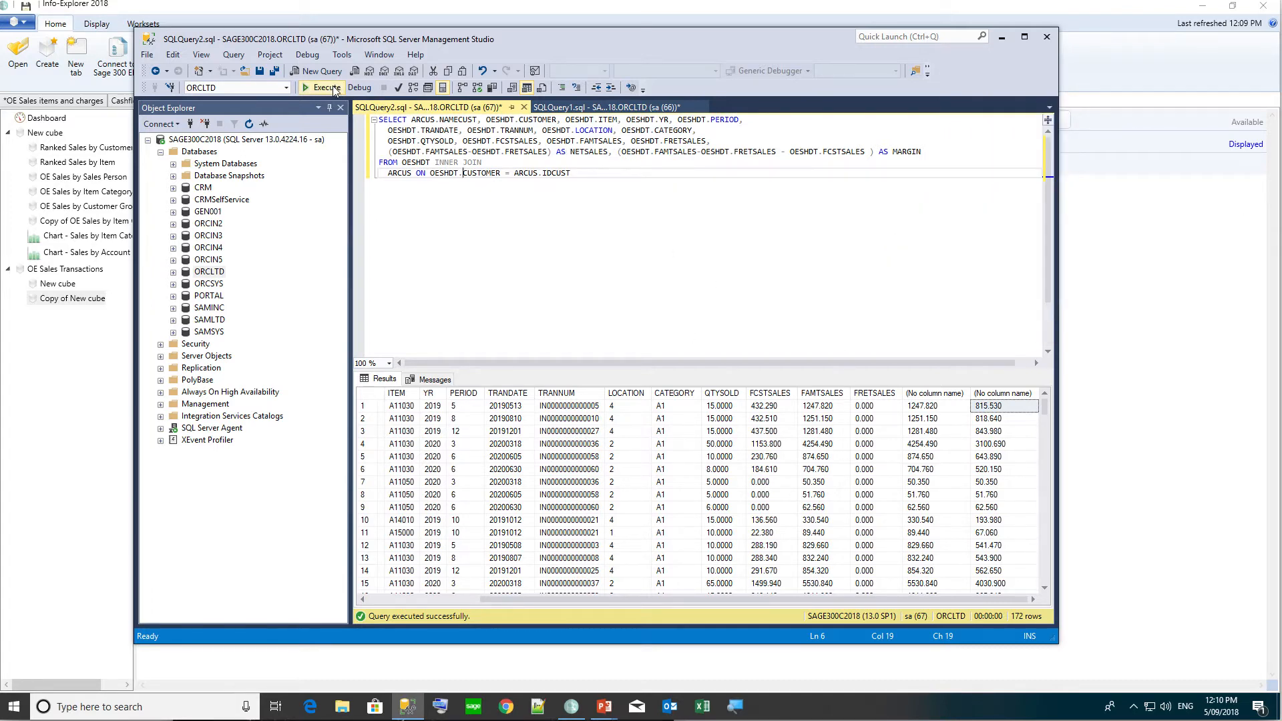
Run the SUM/GROUP BY sales query returning 133 rows, then select the whole query text.
{"action": "key", "text": "F5"}
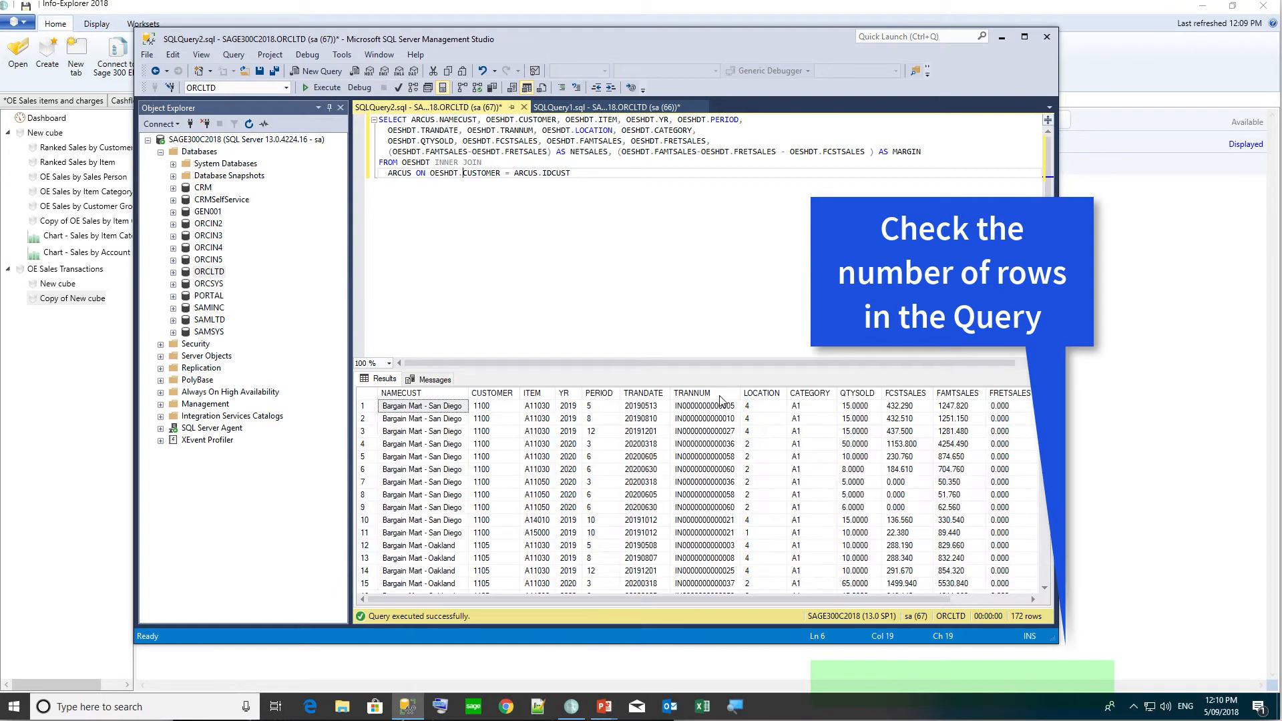
{"action": "left_click", "coordinate": [710, 408]}
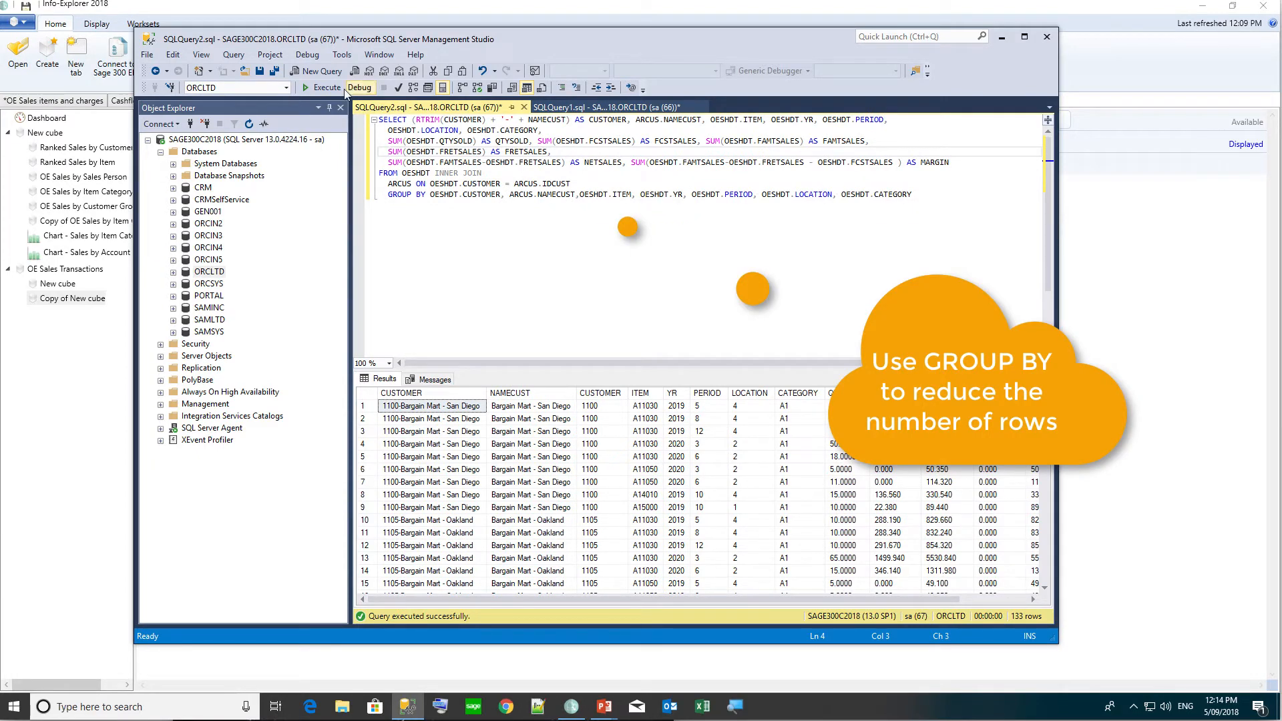
{"action": "left_click", "coordinate": [322, 89]}
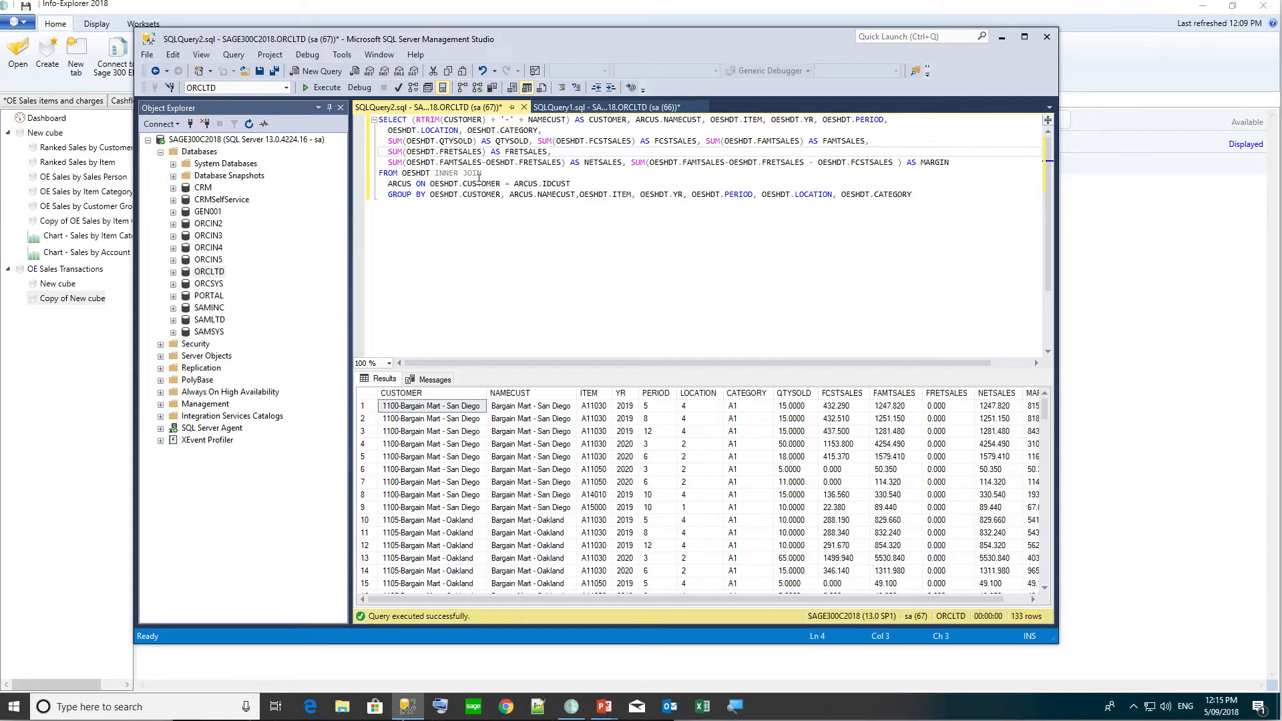
{"action": "left_click", "coordinate": [397, 142]}
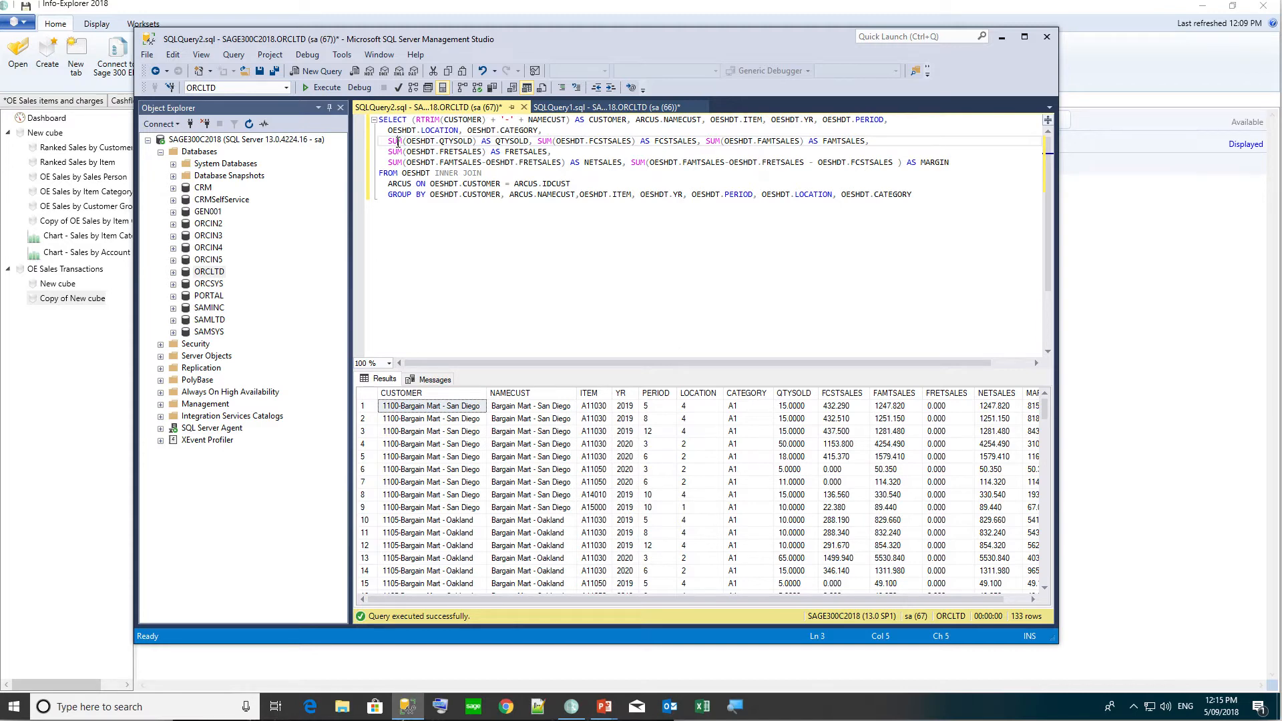
{"action": "key", "text": "ctrl+a"}
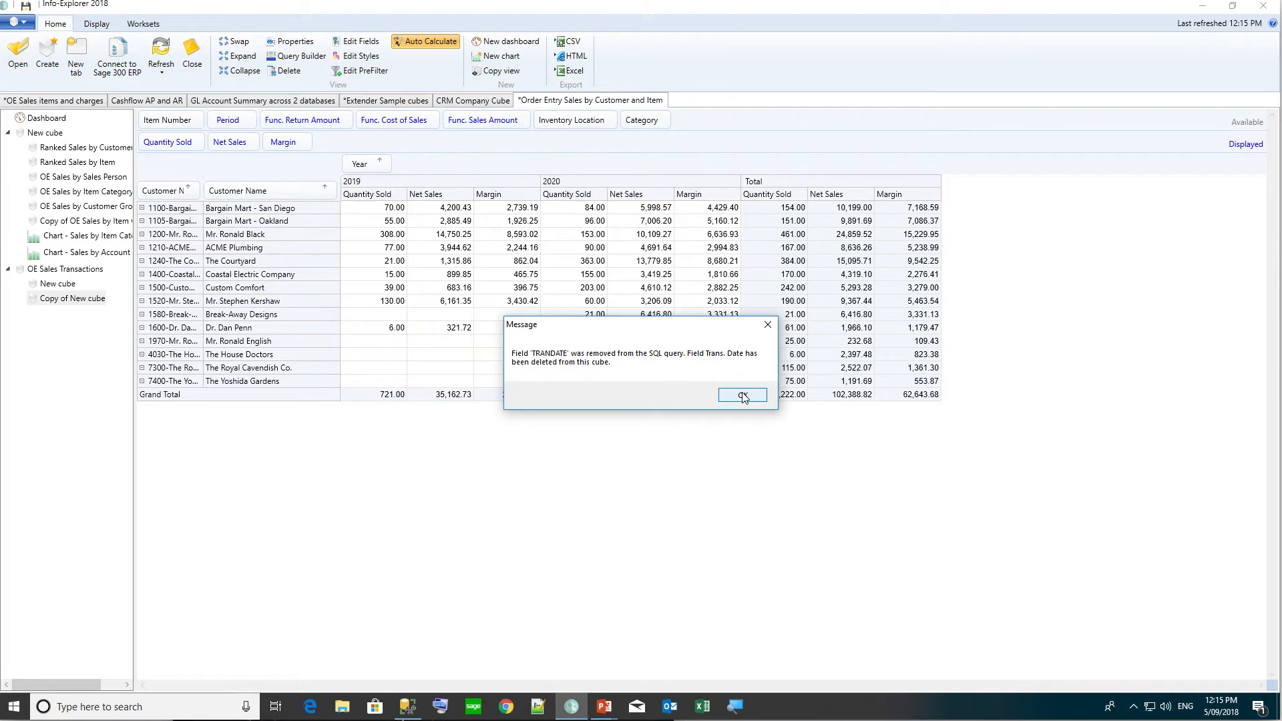
Dismiss the removed Trans. Date notice, widen Customer Number, and remove Customer Name from the layout.
{"action": "left_click", "coordinate": [743, 397]}
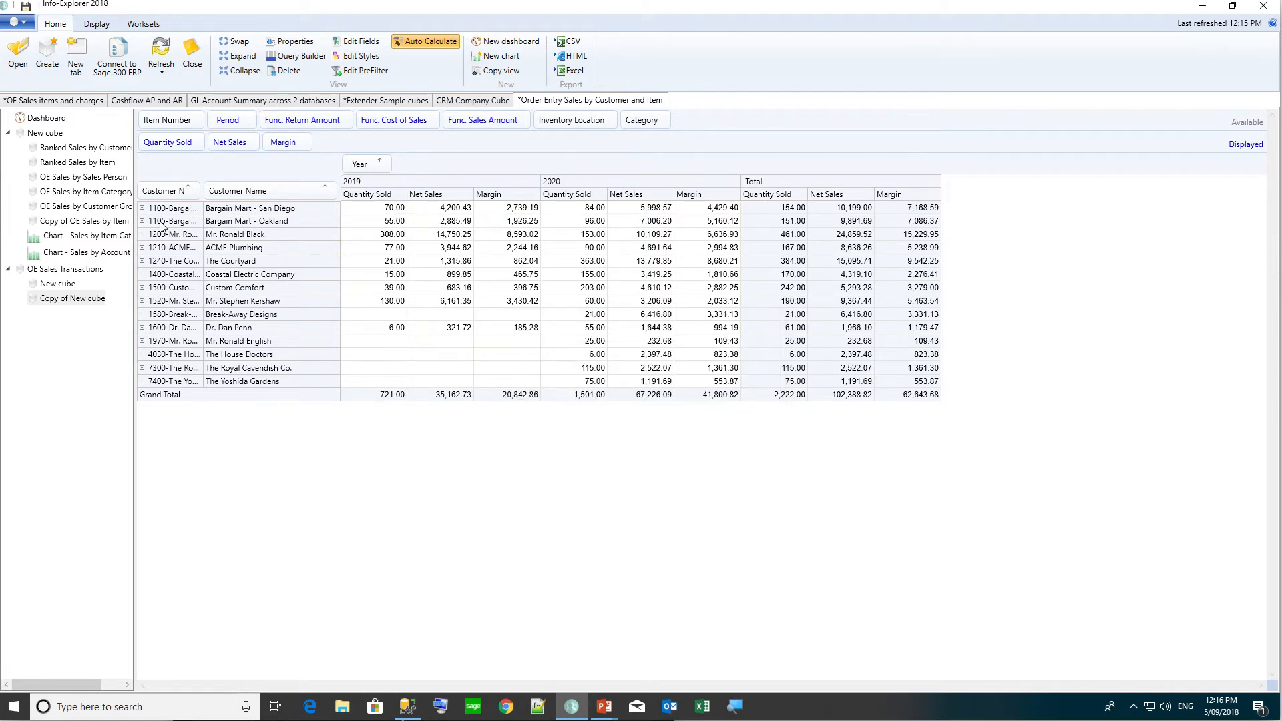
{"action": "left_click_drag", "start_coordinate": [200, 202], "coordinate": [325, 127]}
{"action": "left_click_drag", "start_coordinate": [326, 127], "coordinate": [325, 127]}
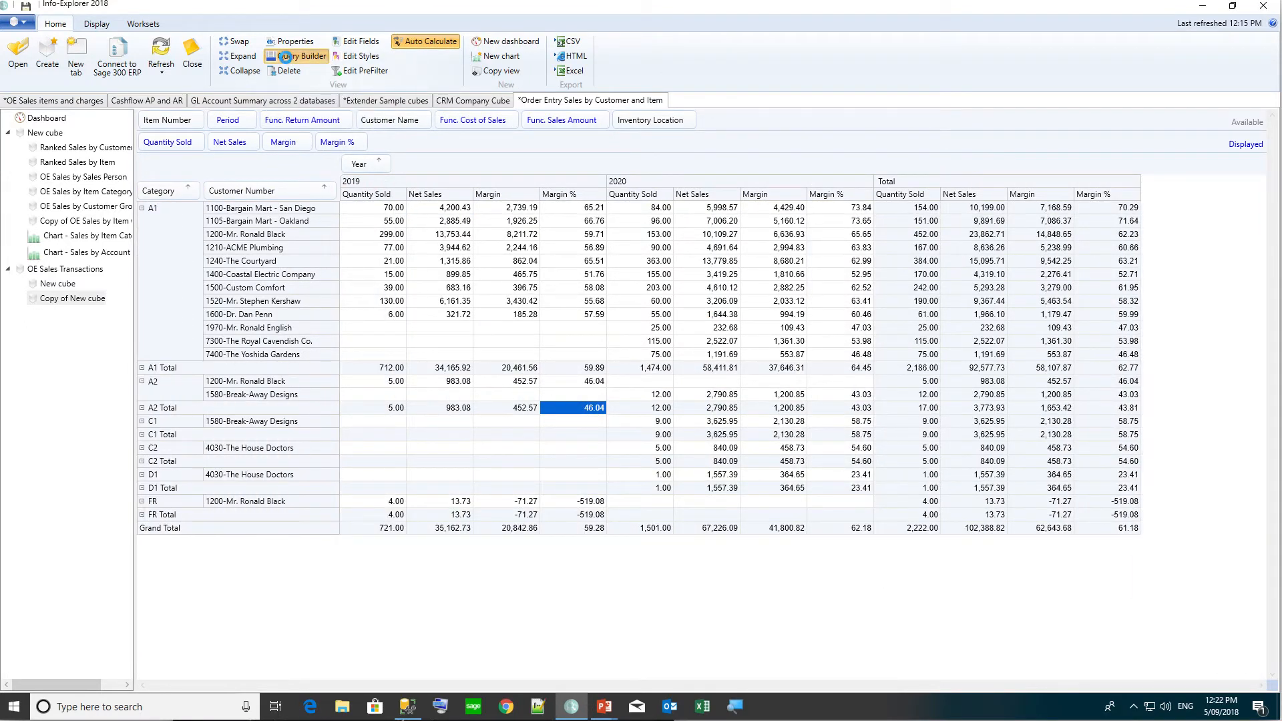
Add WHERE OESHDT.YR>'2018' before GROUP BY in the cube's SQL query.
{"action": "left_click", "coordinate": [286, 57]}
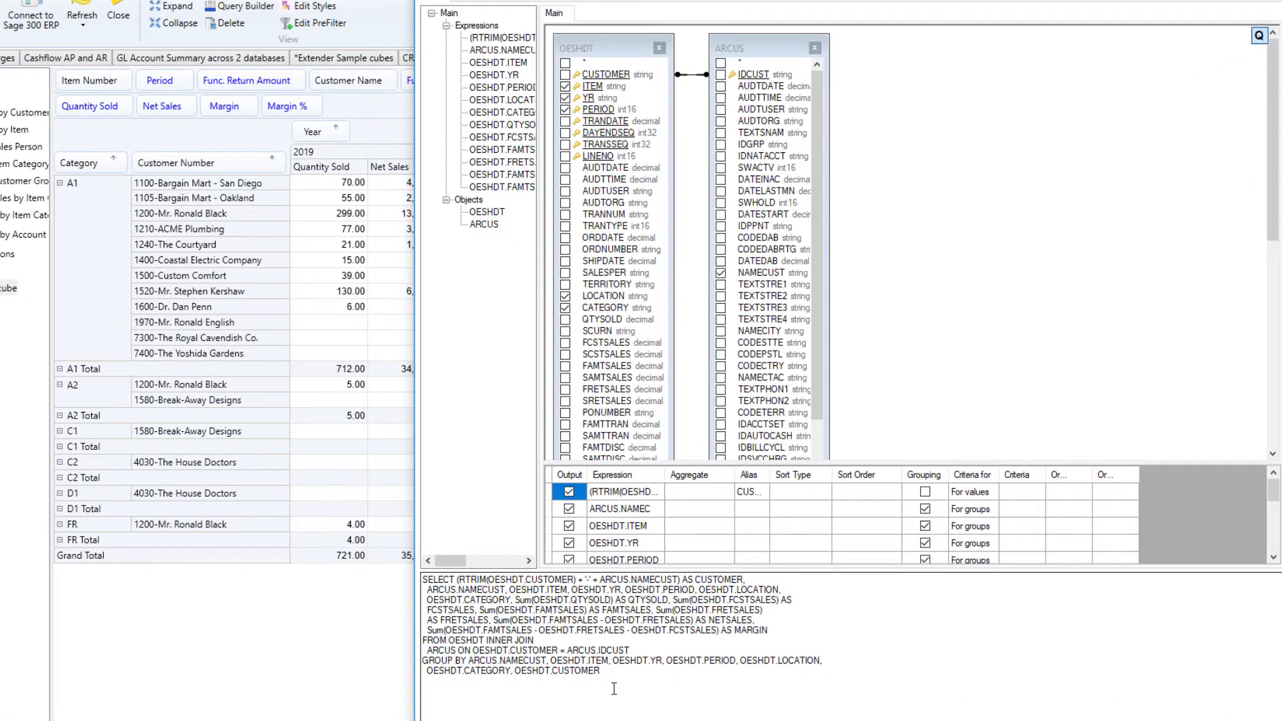
{"action": "left_click", "coordinate": [639, 651]}
{"action": "key", "text": "Return"}
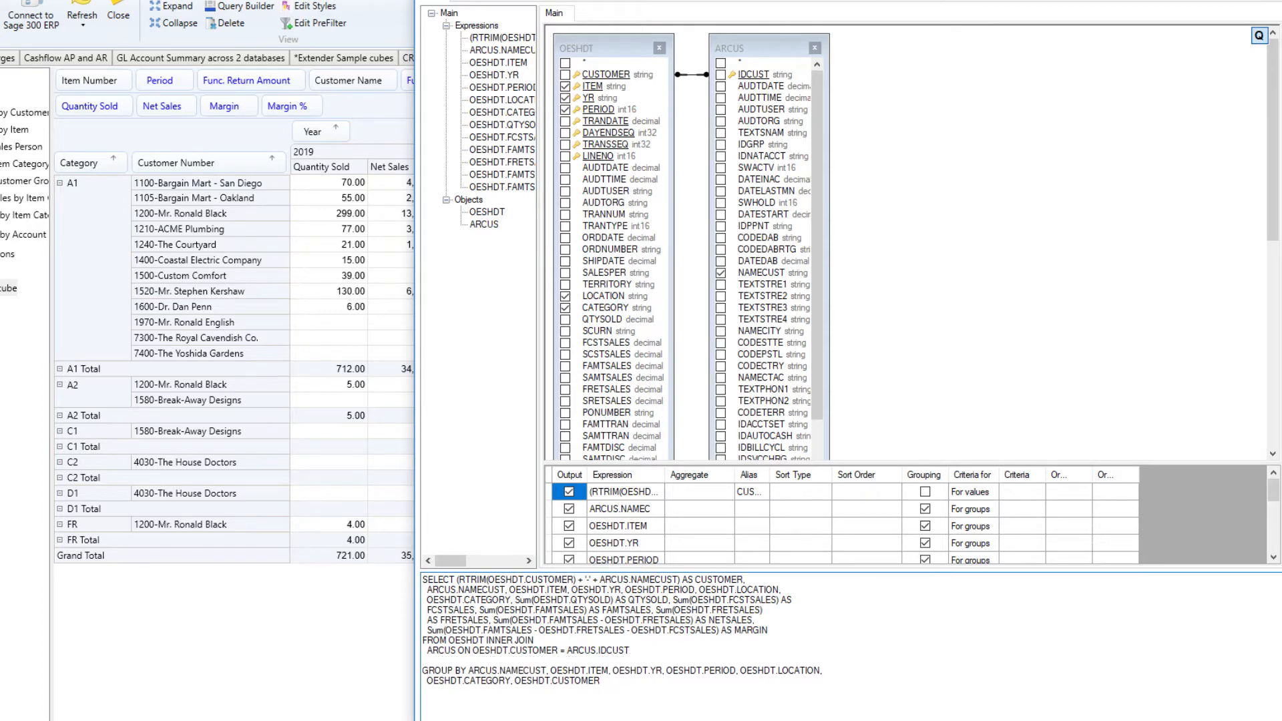
{"action": "type", "text": "WHERE"}
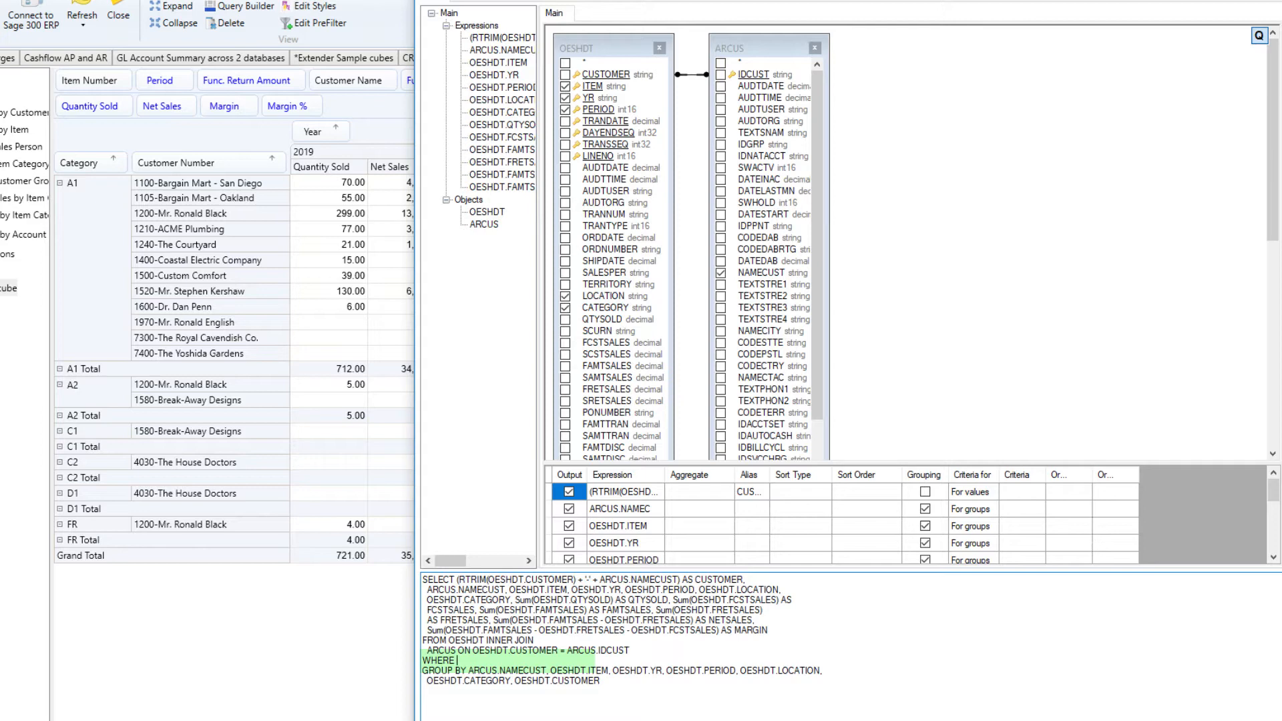
{"action": "type", "text": "OESHDT.YR>'2018'"}
{"action": "left_click", "coordinate": [449, 1]}
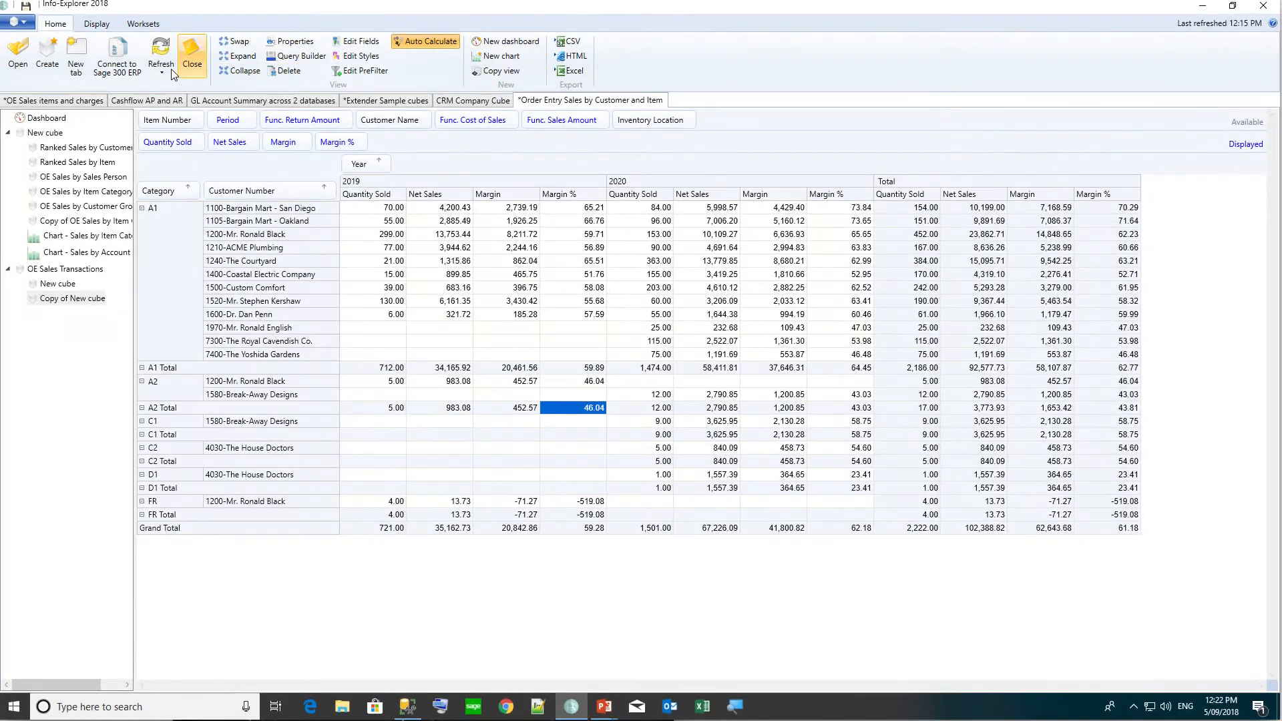
Refresh OE Sales Transactions, now showing only 2020, and check the STARTYEAR parameter (default 2016).
{"action": "left_click", "coordinate": [100, 37]}
{"action": "left_click", "coordinate": [180, 117]}
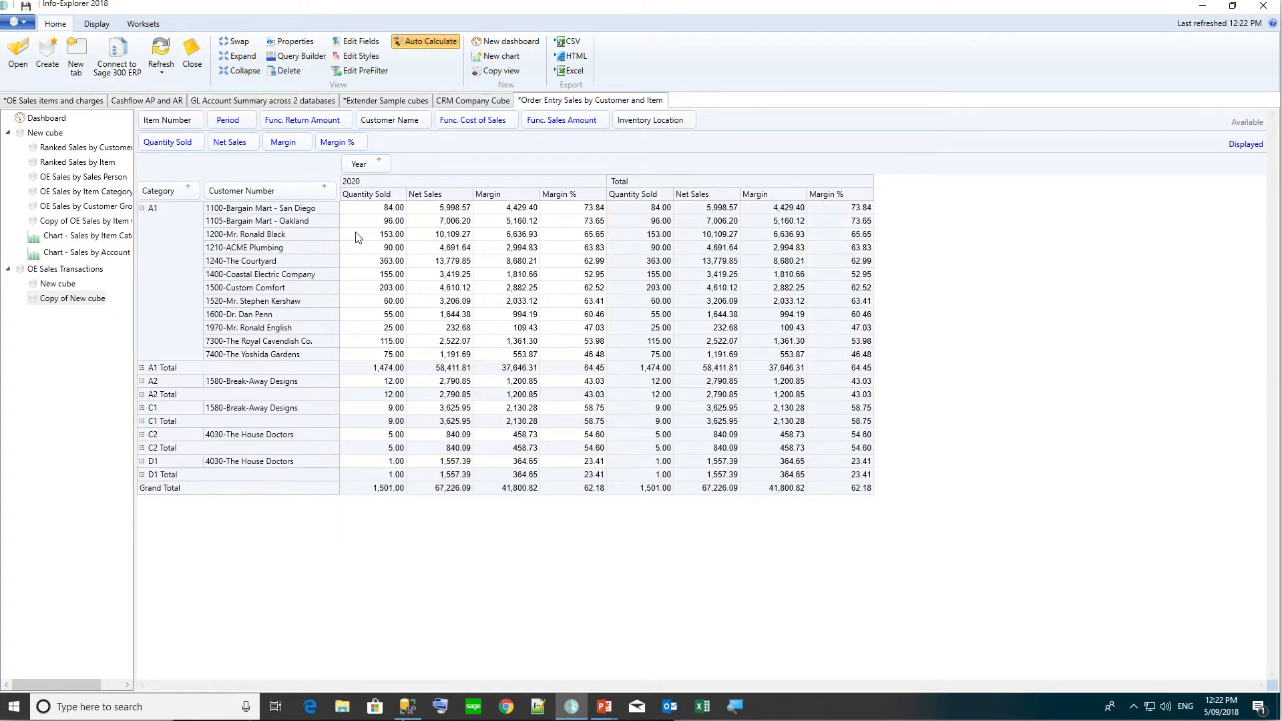
{"action": "left_click", "coordinate": [289, 44]}
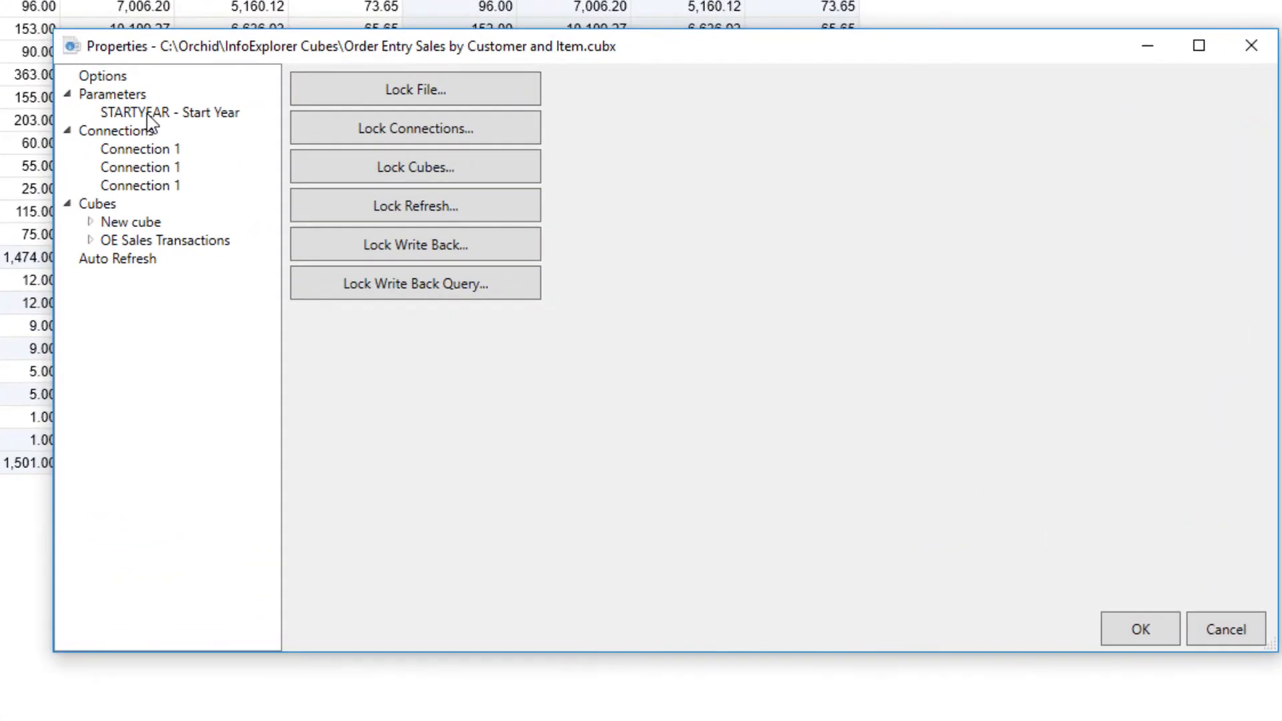
{"action": "left_click", "coordinate": [460, 285]}
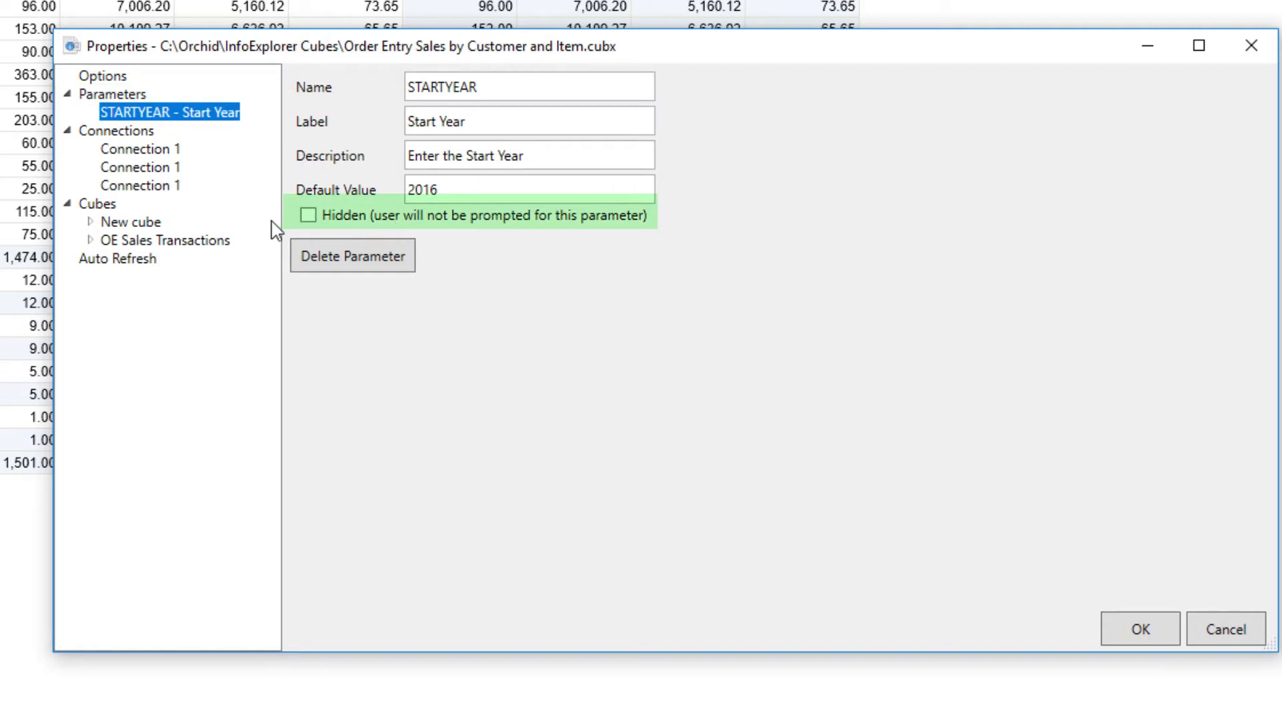
Replace the hard-coded year in the cube's SQL query with %STARTYEAR% and save.
{"action": "left_click", "coordinate": [200, 240]}
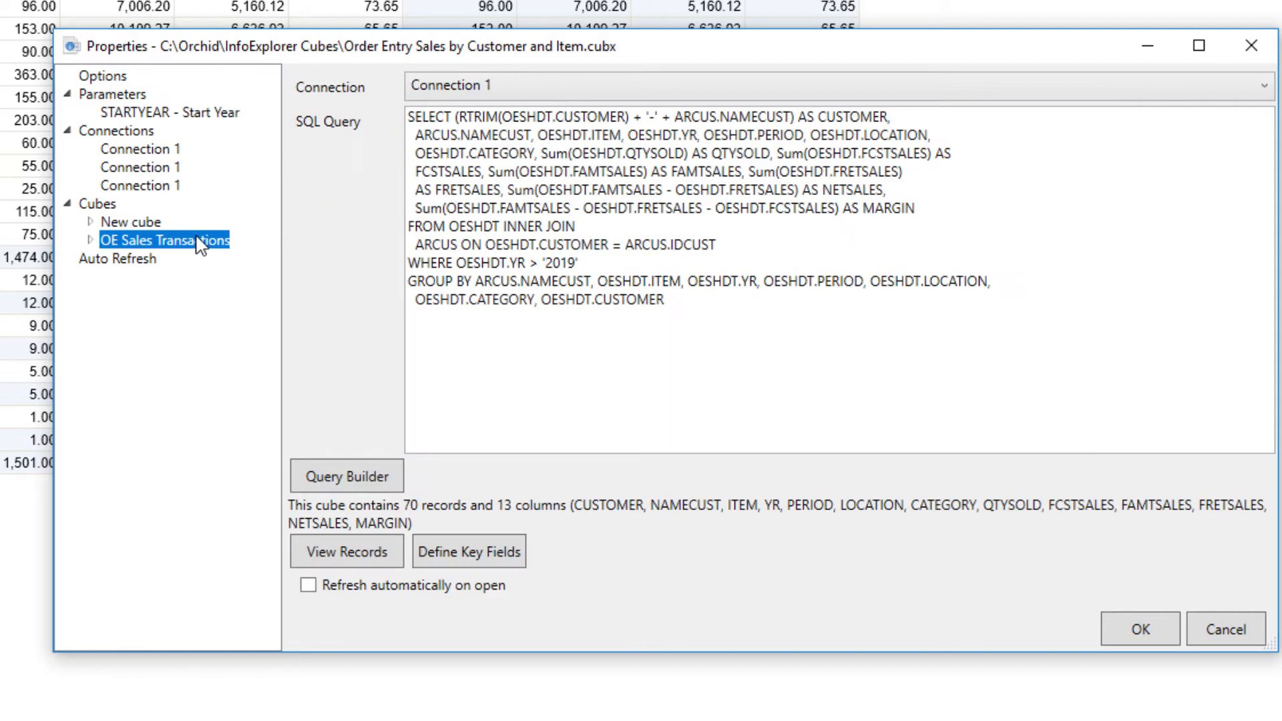
{"action": "left_click", "coordinate": [544, 262]}
{"action": "key", "text": "ctrl+a"}
{"action": "left_click", "coordinate": [544, 261]}
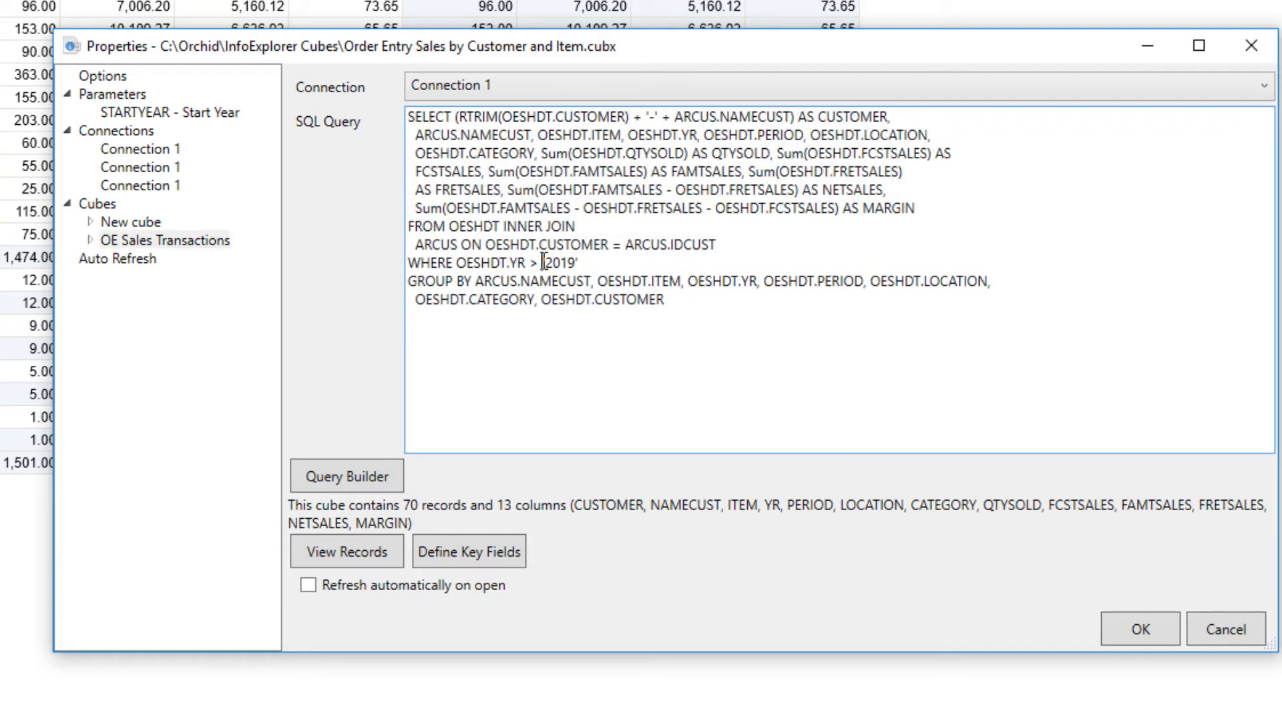
{"action": "key", "text": "shift+Right"}
{"action": "key", "text": "shift+Right"}
{"action": "key", "text": "shift+Right"}
{"action": "key", "text": "shift+Right"}
{"action": "key", "text": "shift+Right"}
{"action": "type", "text": "%START"}
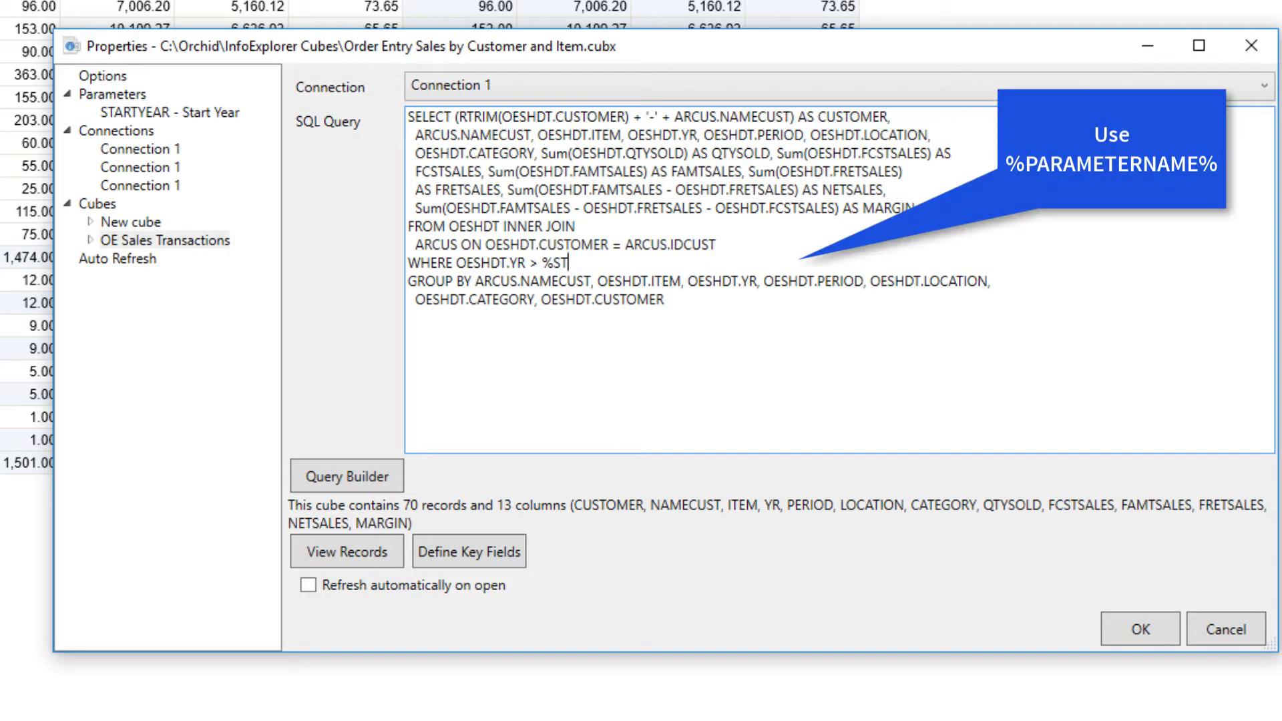
{"action": "type", "text": "YEAR%"}
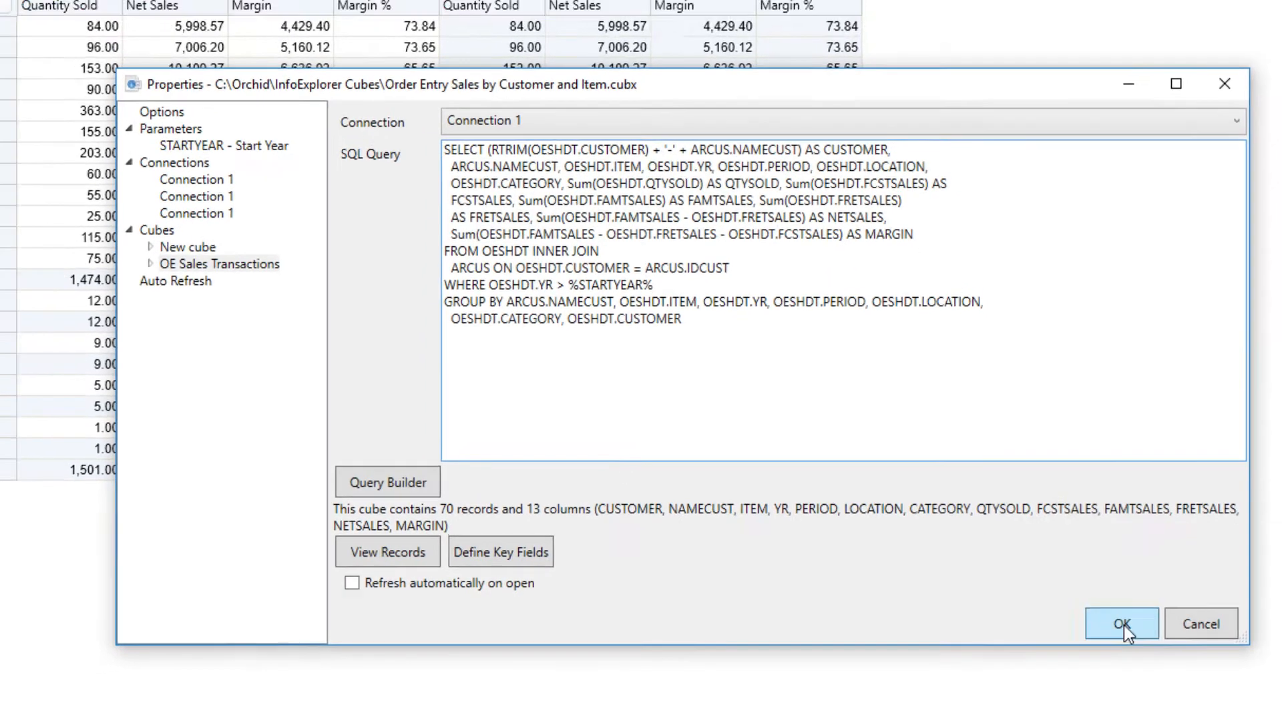
{"action": "left_click", "coordinate": [1138, 627]}
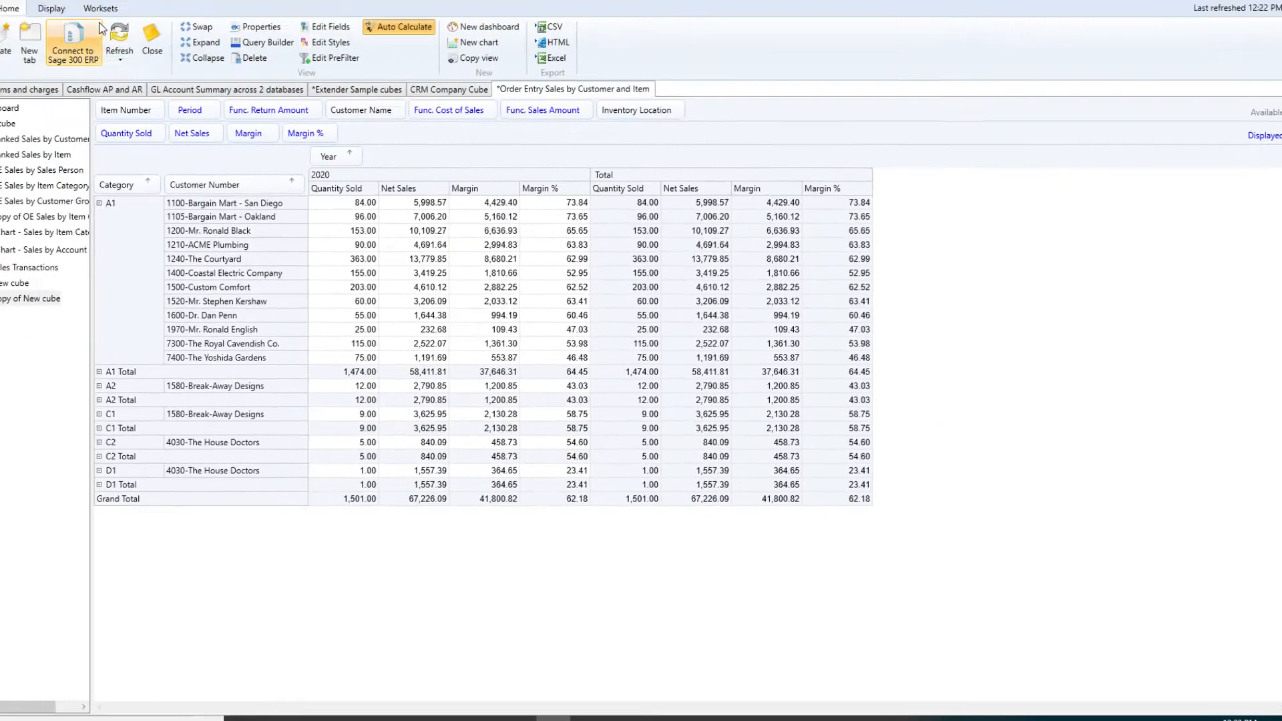
Refresh OE Sales Transactions with Start Year 2018, bringing back 2019 and 2020 figures.
{"action": "left_click", "coordinate": [164, 90]}
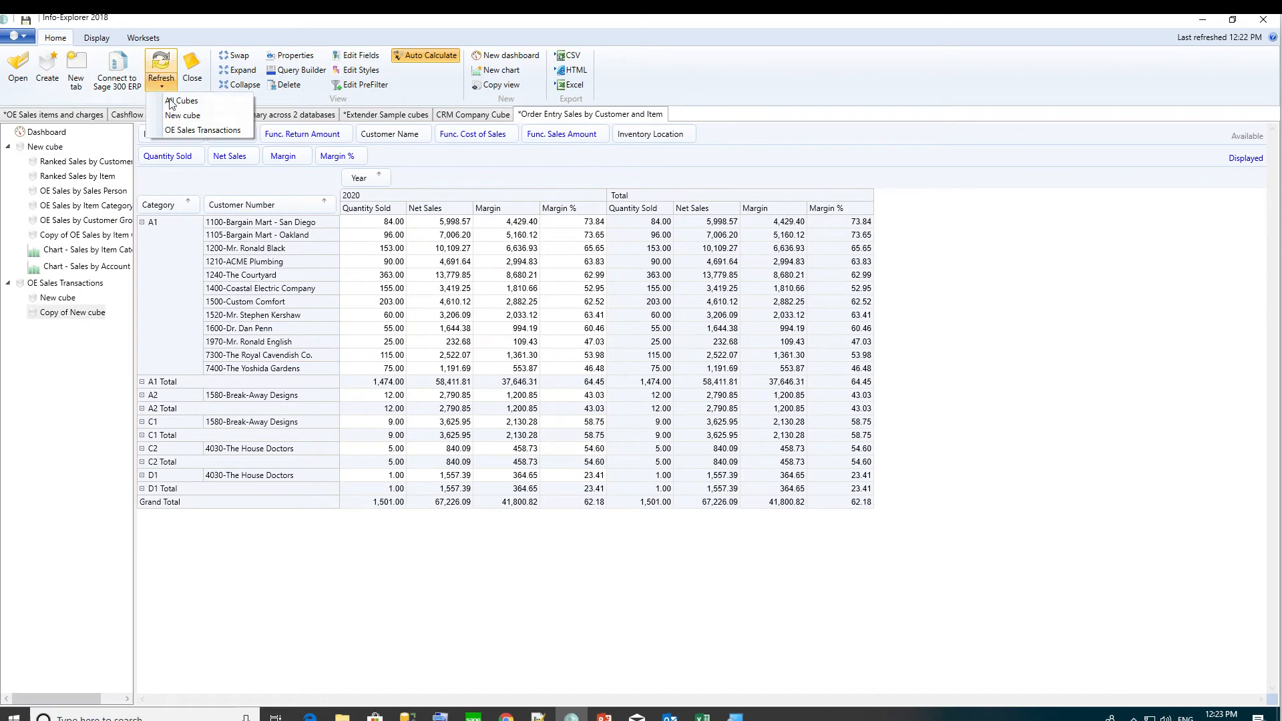
{"action": "left_click", "coordinate": [182, 131]}
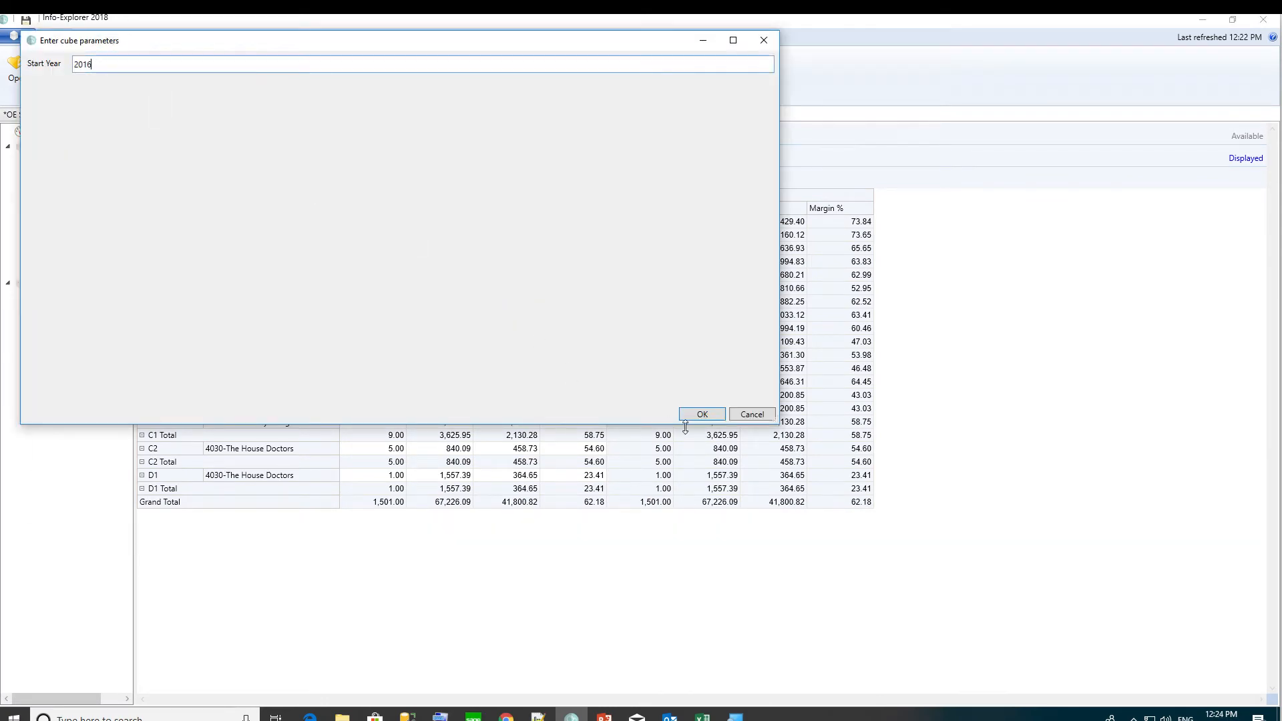
{"action": "left_click", "coordinate": [704, 414]}
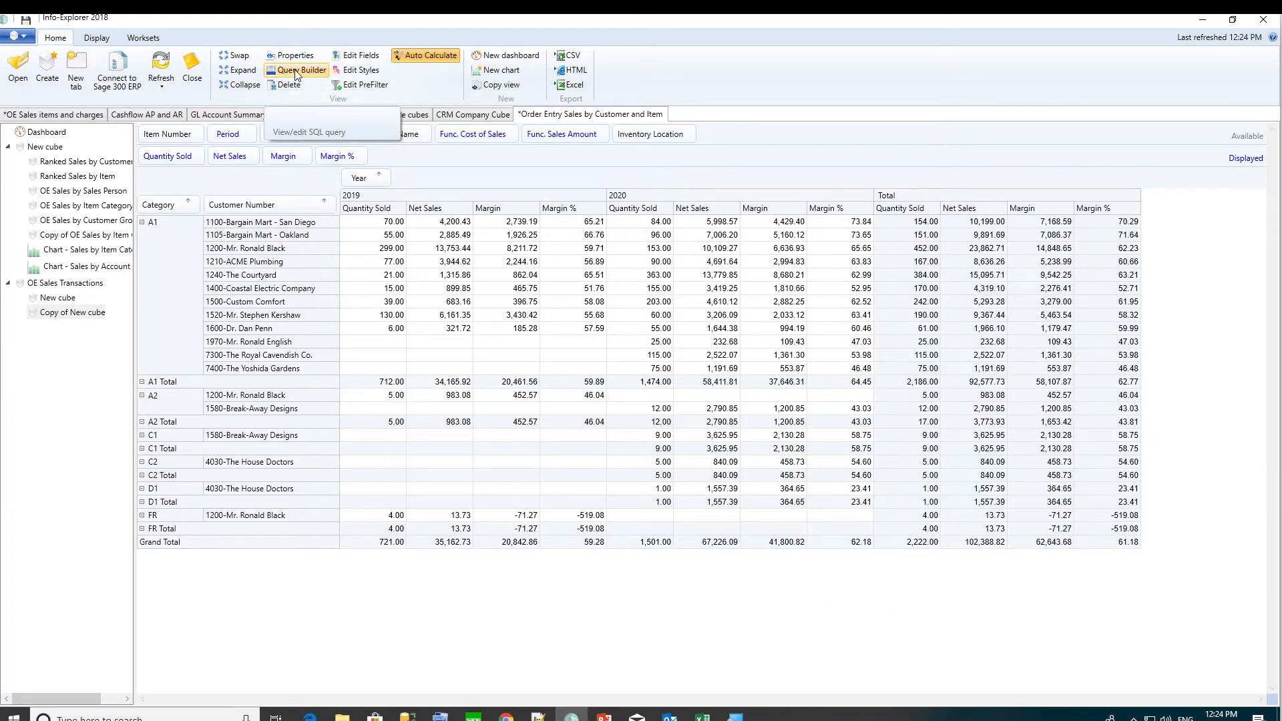
{"action": "left_click", "coordinate": [297, 72]}
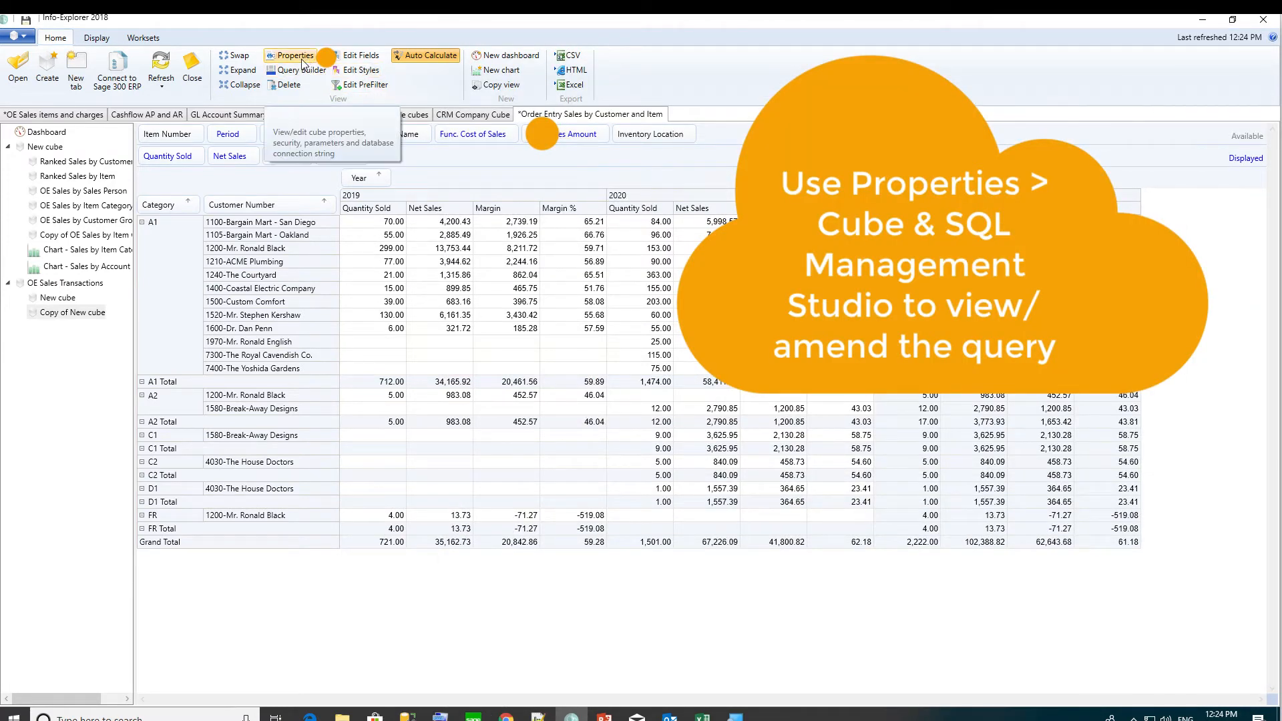
Open file properties to the OE Sales Transactions query and its OESHDT.YR > %STARTYEAR% filter.
{"action": "left_click", "coordinate": [303, 62]}
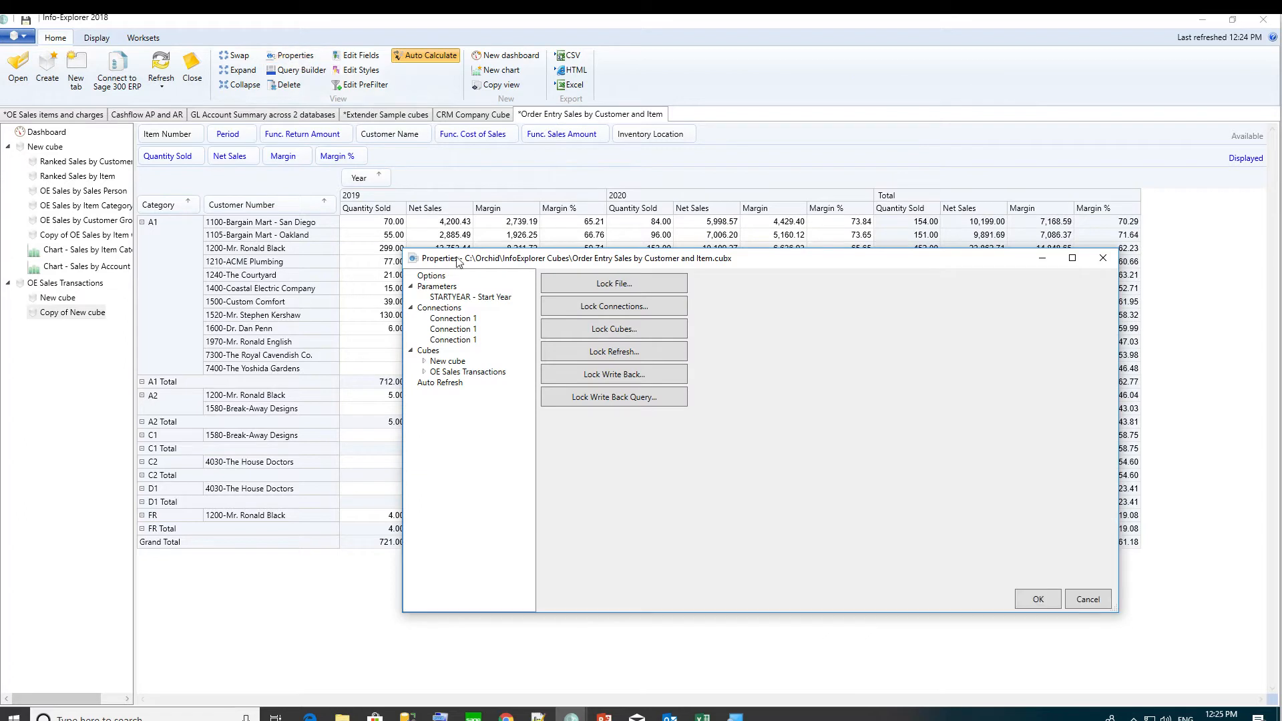
{"action": "left_click", "coordinate": [456, 371]}
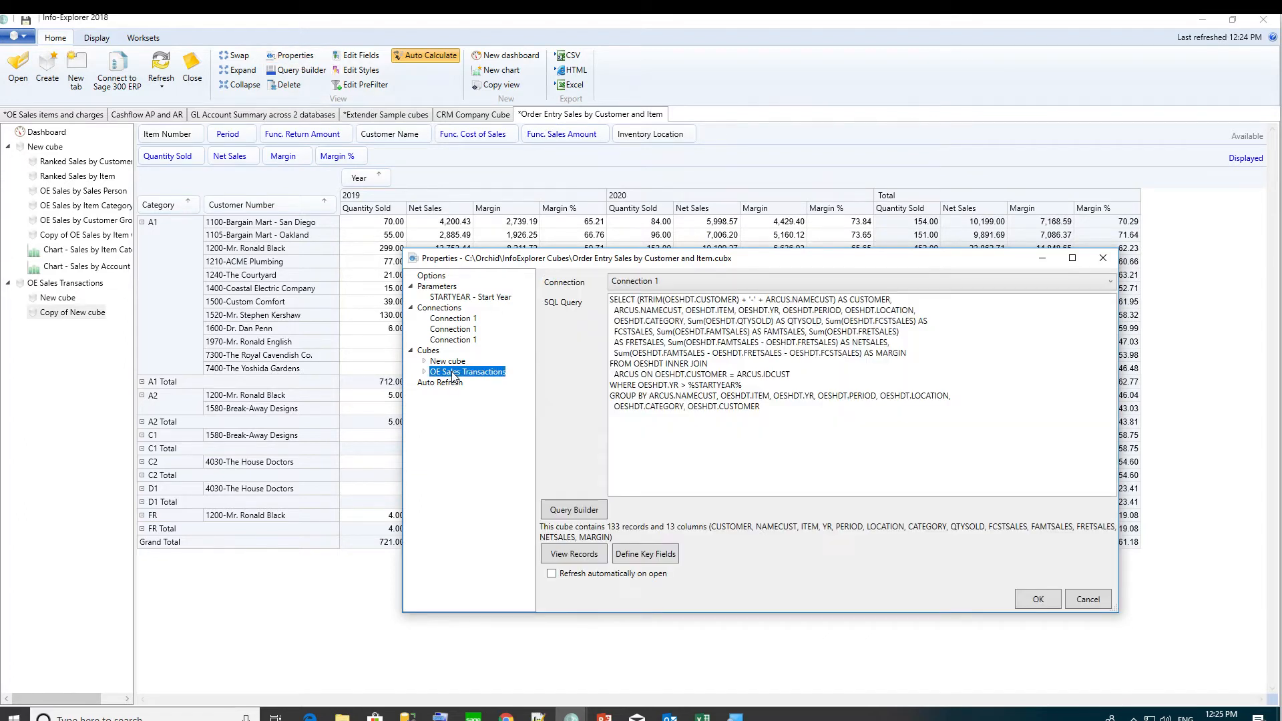
{"action": "left_click", "coordinate": [679, 412]}
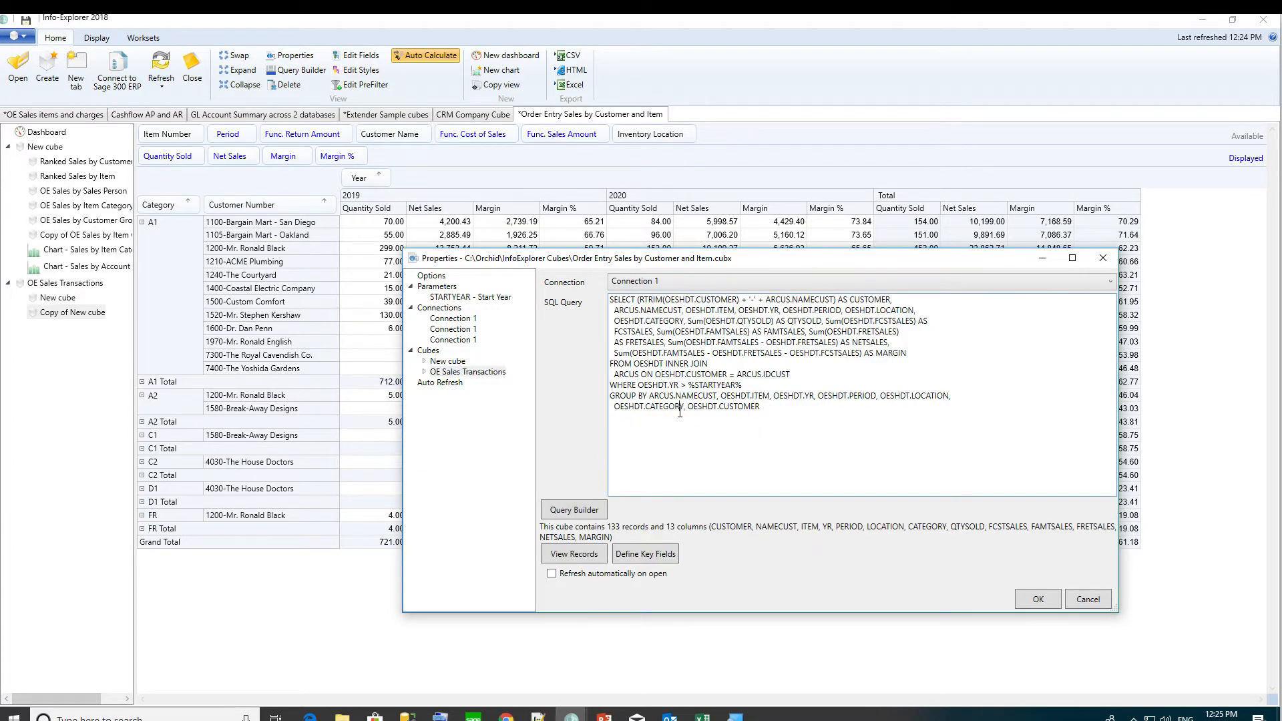
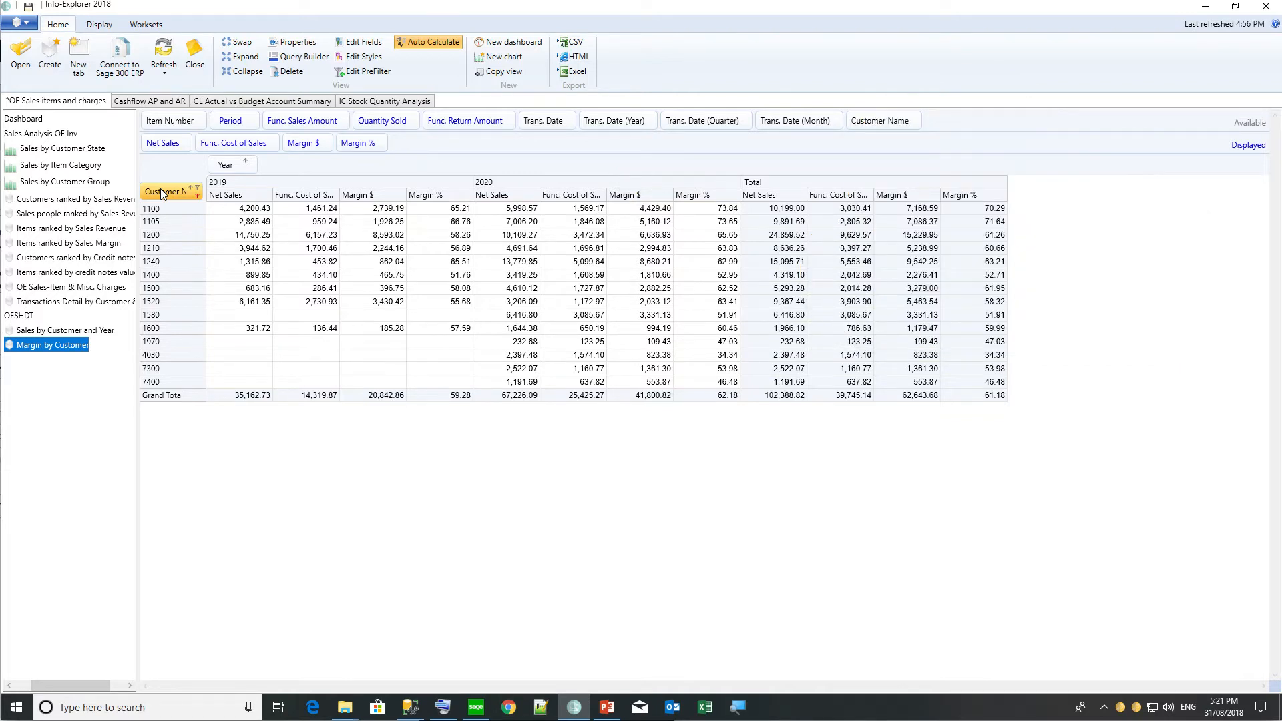
Change Period [Sum of PERIOD] from a summed fact to a Dimension field and save it.
{"action": "left_click", "coordinate": [240, 121]}
{"action": "left_click", "coordinate": [353, 43]}
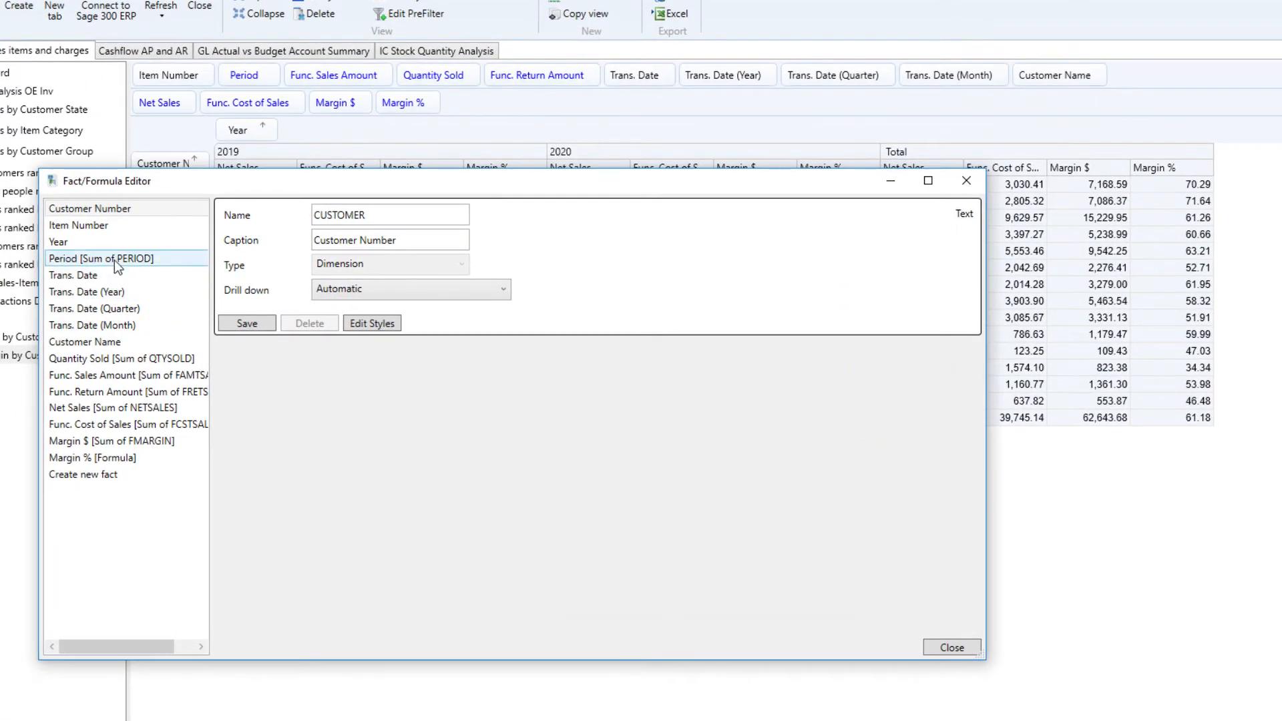
{"action": "left_click", "coordinate": [115, 261]}
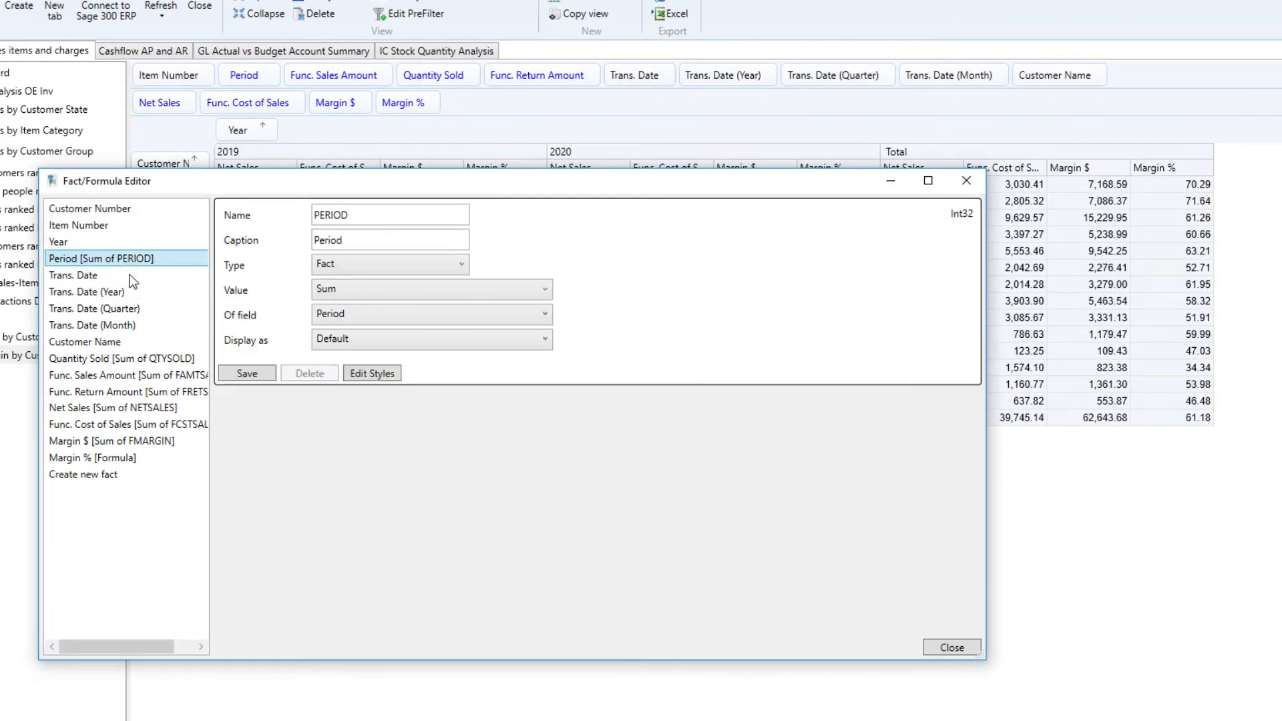
{"action": "left_click", "coordinate": [451, 266]}
{"action": "left_click", "coordinate": [359, 300]}
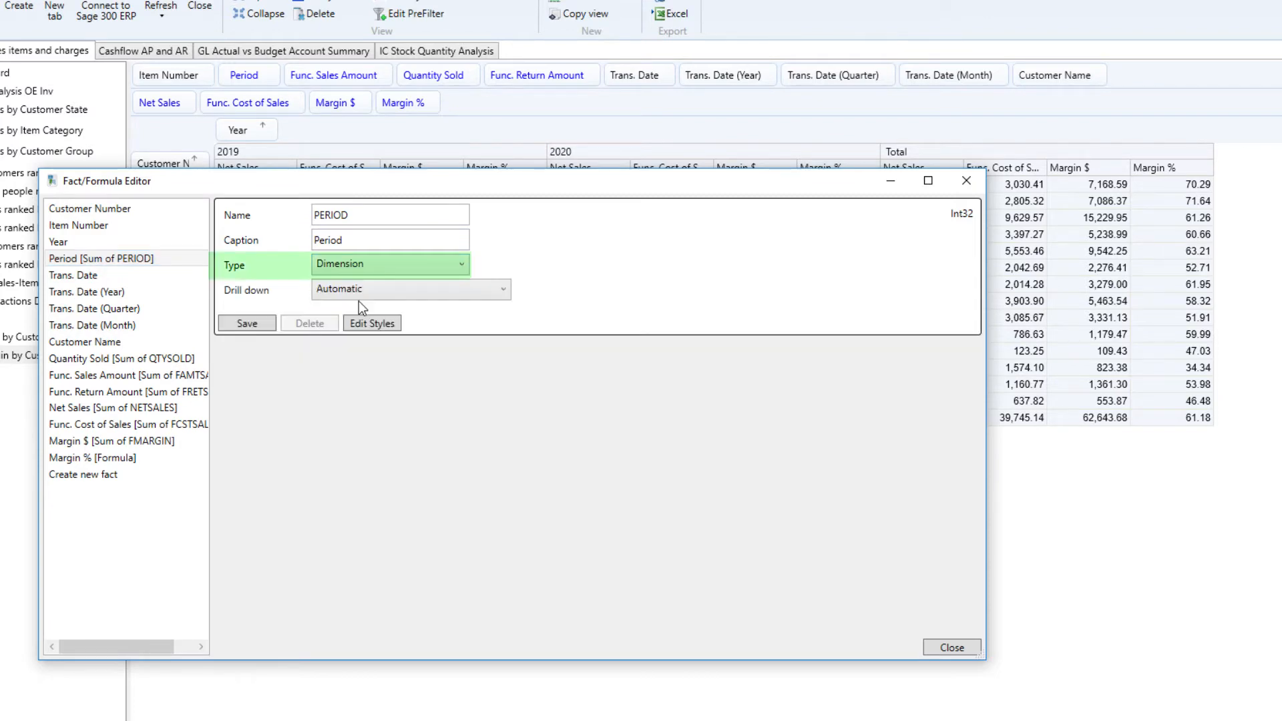
{"action": "left_click", "coordinate": [248, 325]}
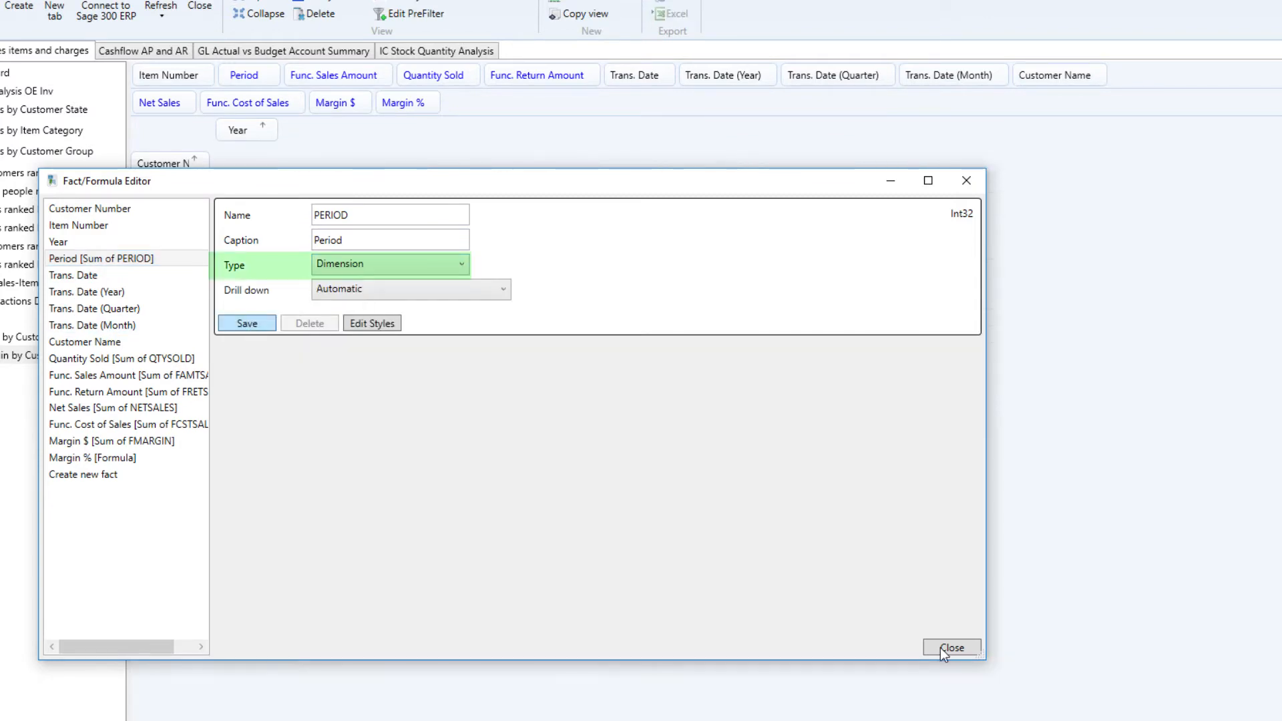
{"action": "left_click", "coordinate": [942, 648]}
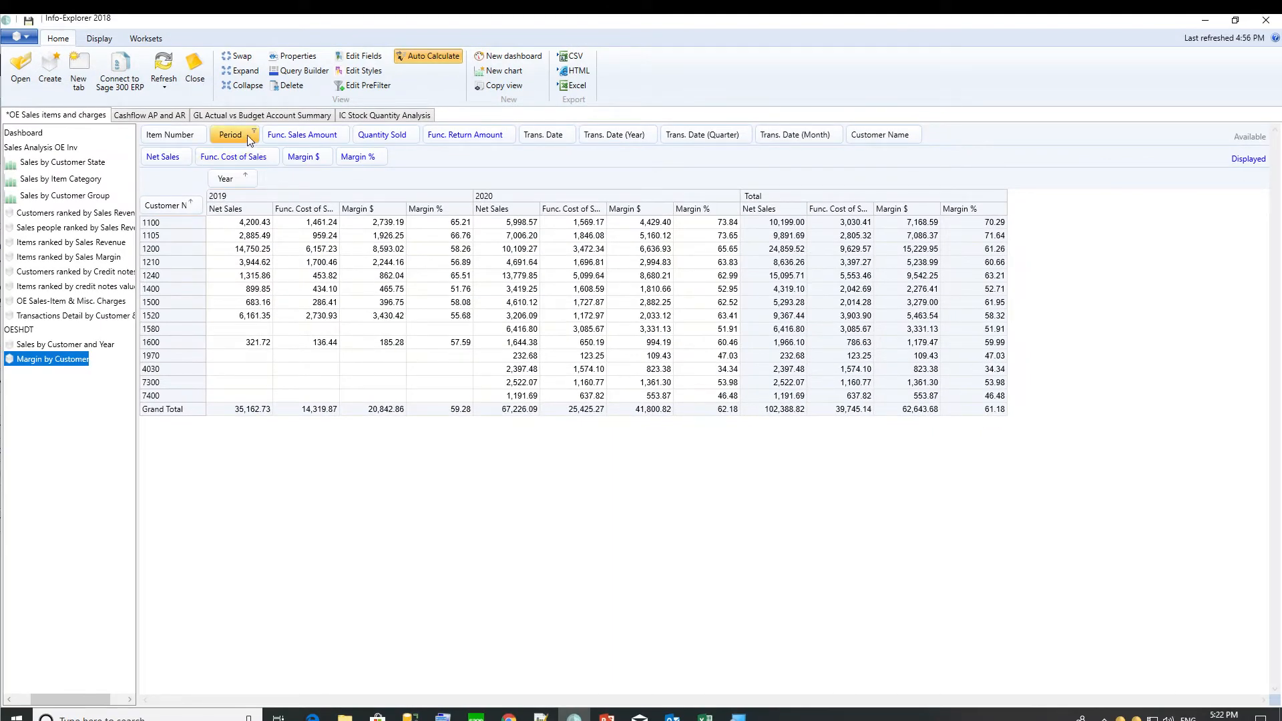
Move Period into the column headers beside Year.
{"action": "left_click_drag", "start_coordinate": [247, 134], "coordinate": [293, 181]}
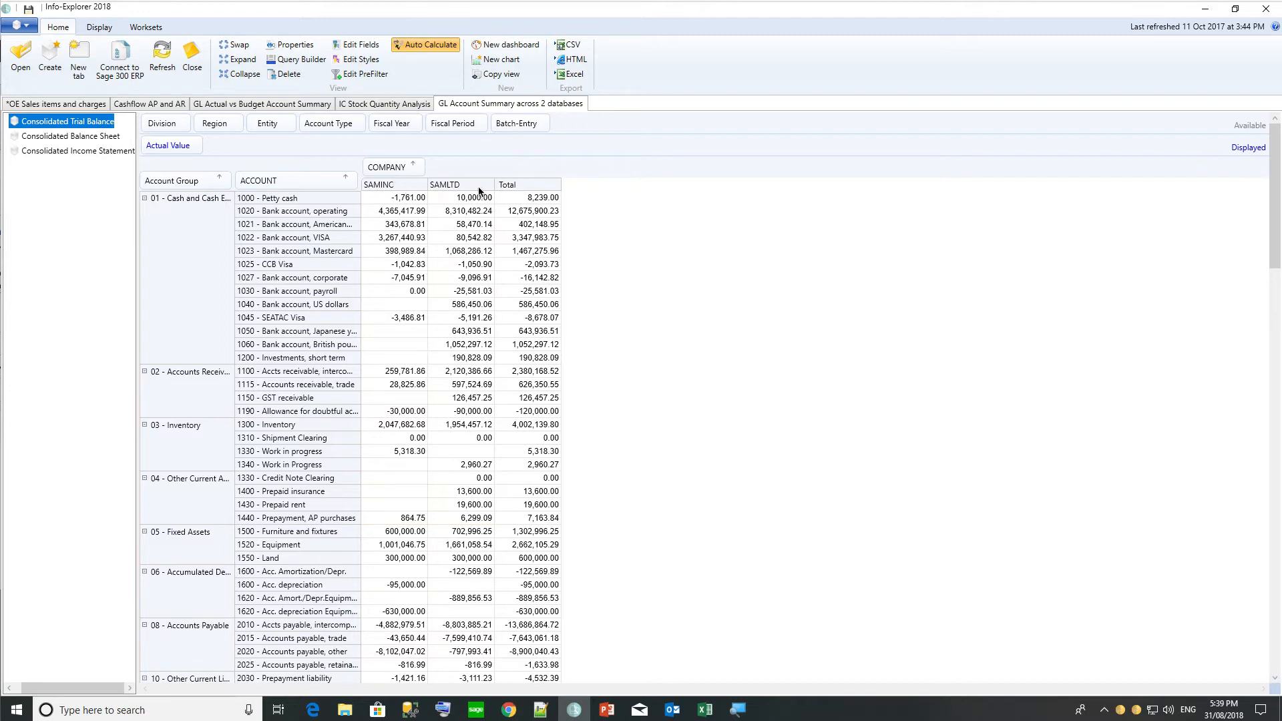
Show the GL cube's SAMINC/SAMLTD union query in Query Builder and select all its SQL text.
{"action": "left_click", "coordinate": [298, 60]}
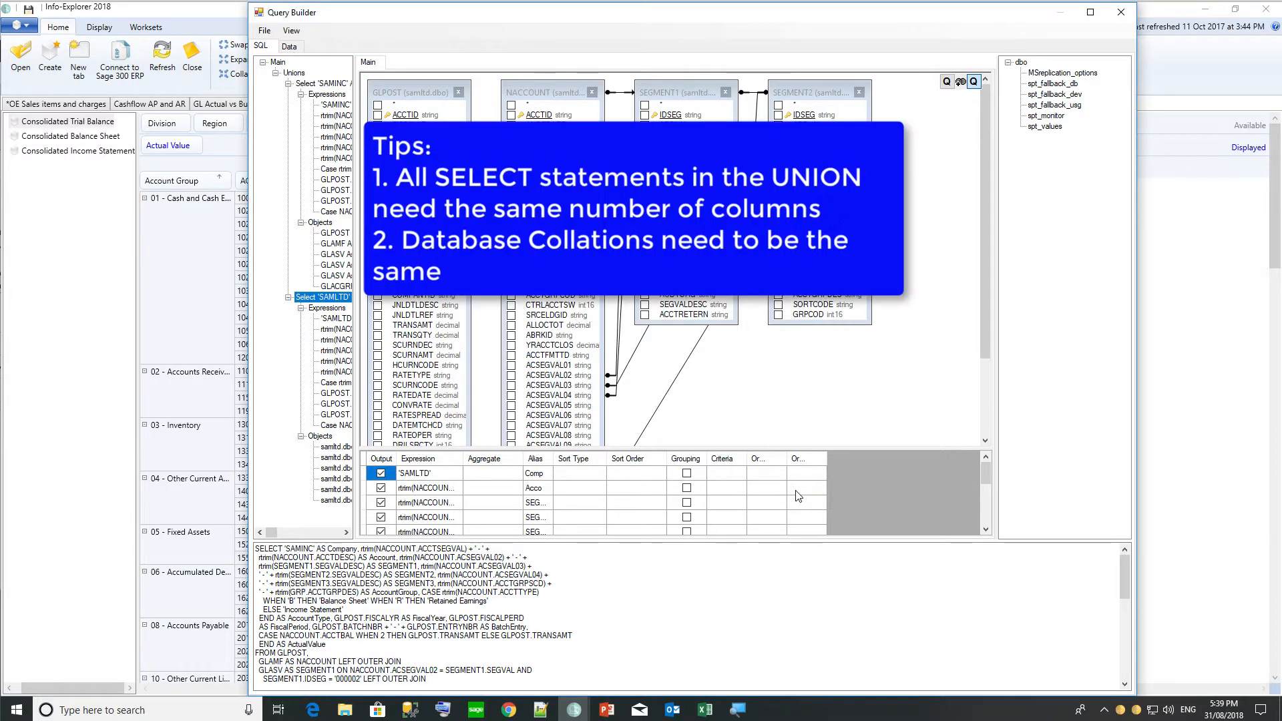
{"action": "left_click", "coordinate": [958, 81]}
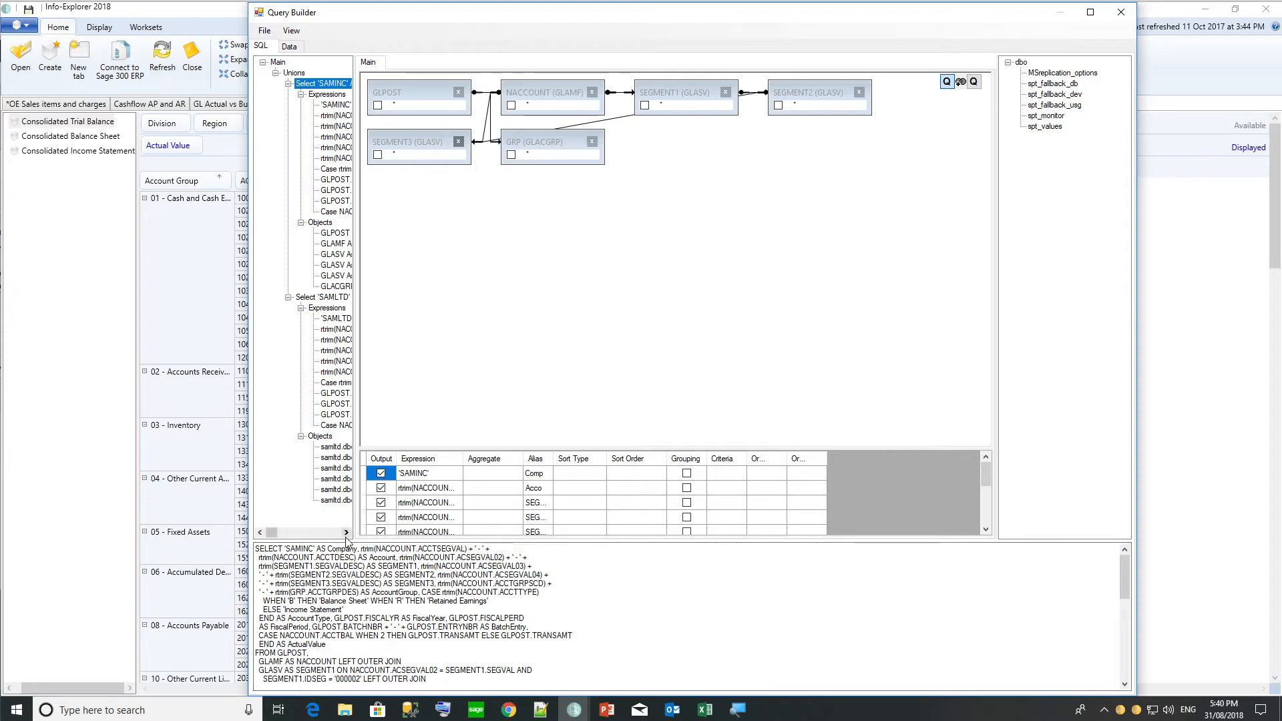
{"action": "left_click", "coordinate": [344, 564]}
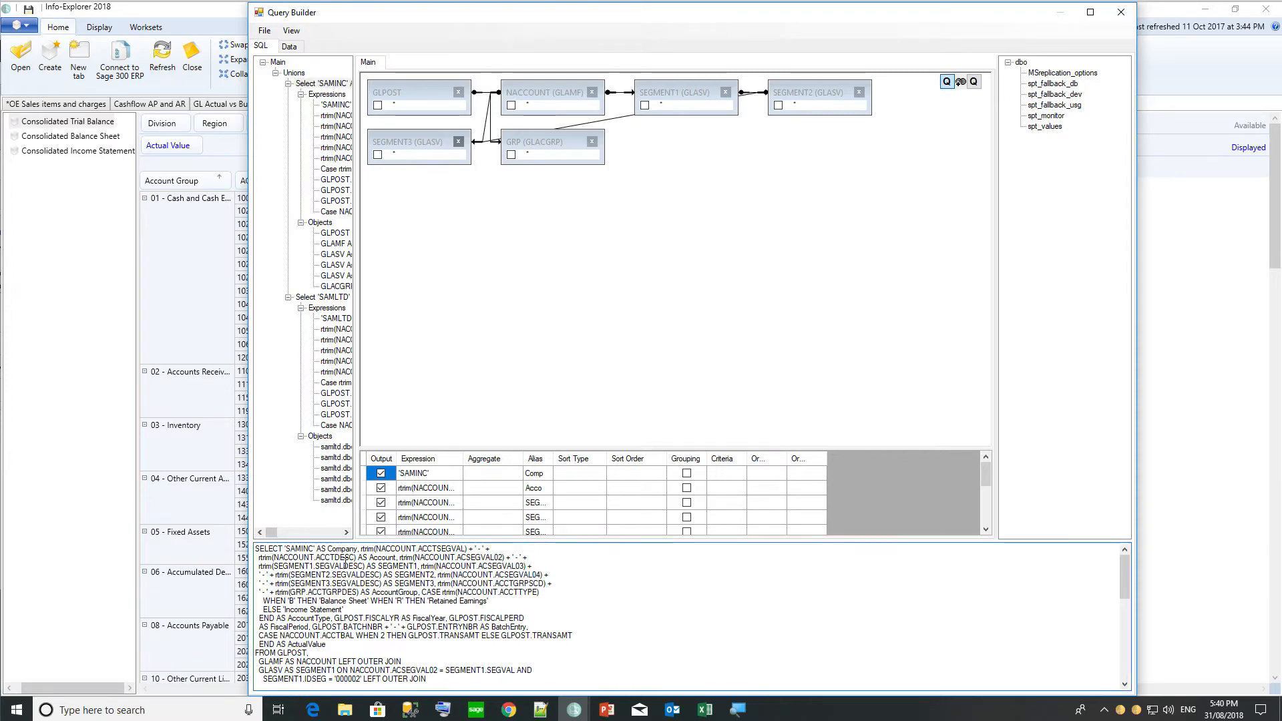
{"action": "key", "text": "ctrl+a"}
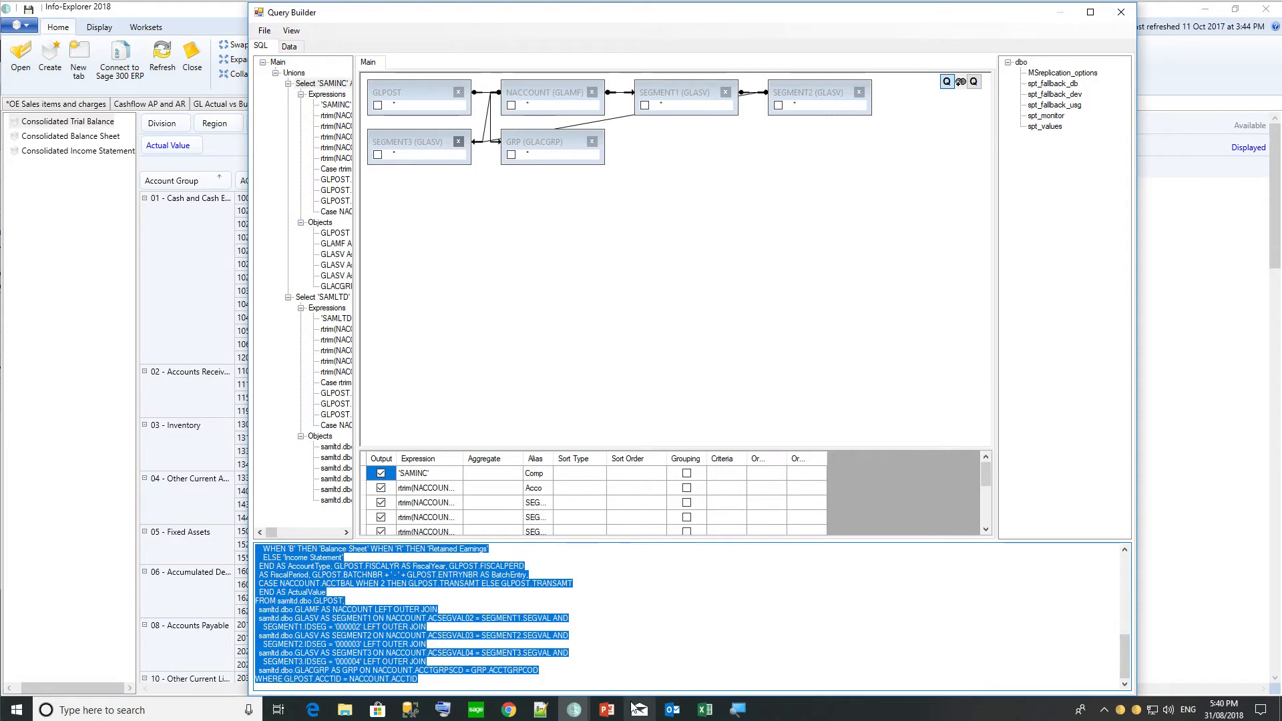
{"action": "left_click", "coordinate": [416, 711]}
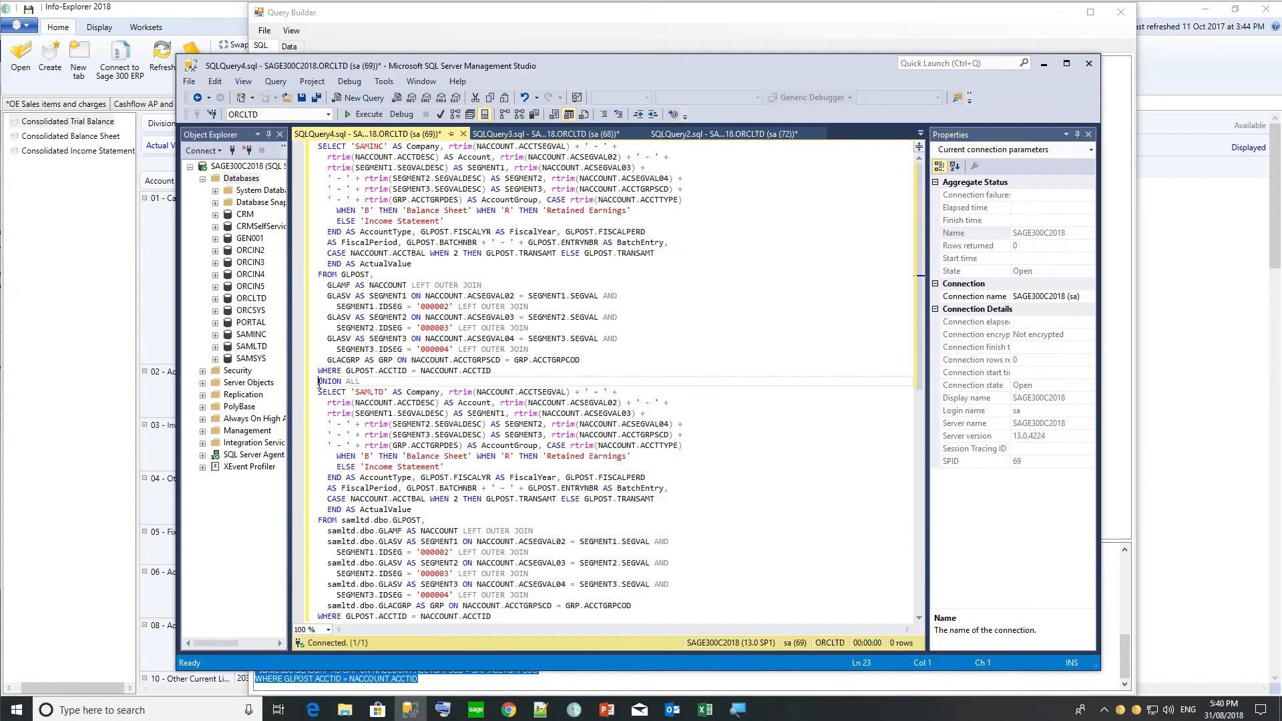
Add blank lines around UNION ALL and highlight the first query part before it.
{"action": "key", "text": "Return"}
{"action": "key", "text": "Down"}
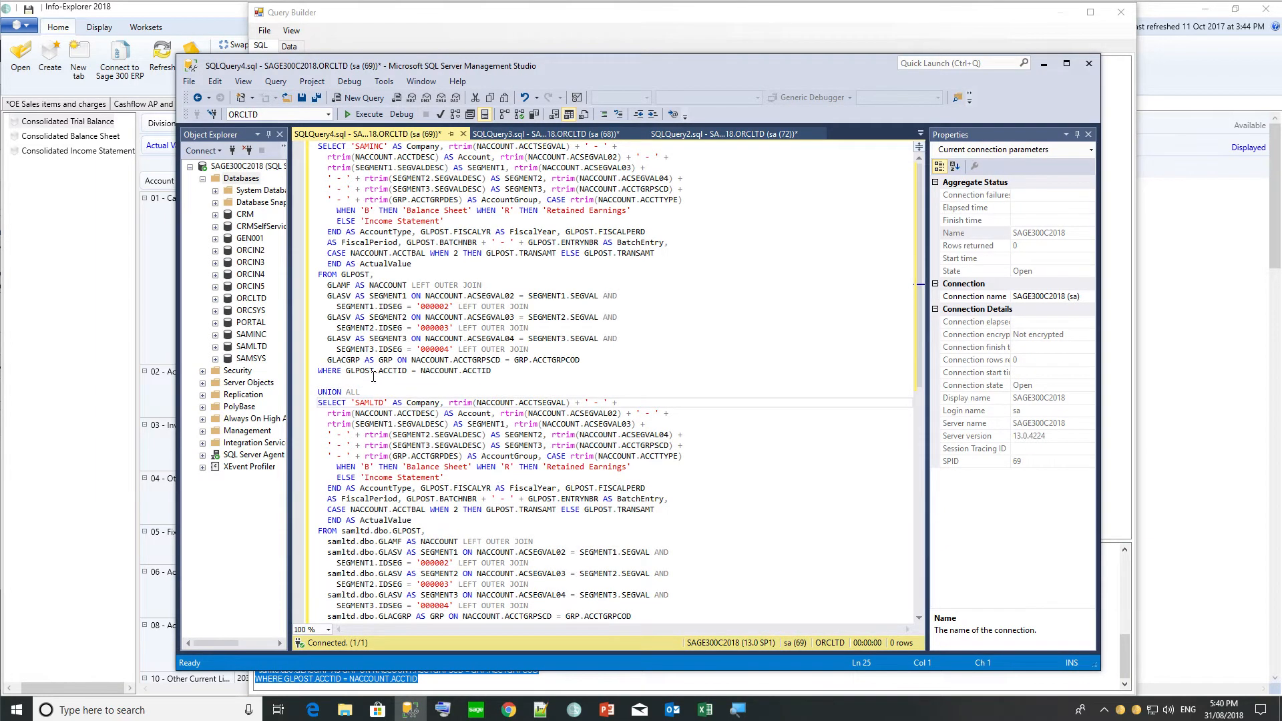
{"action": "key", "text": "Return"}
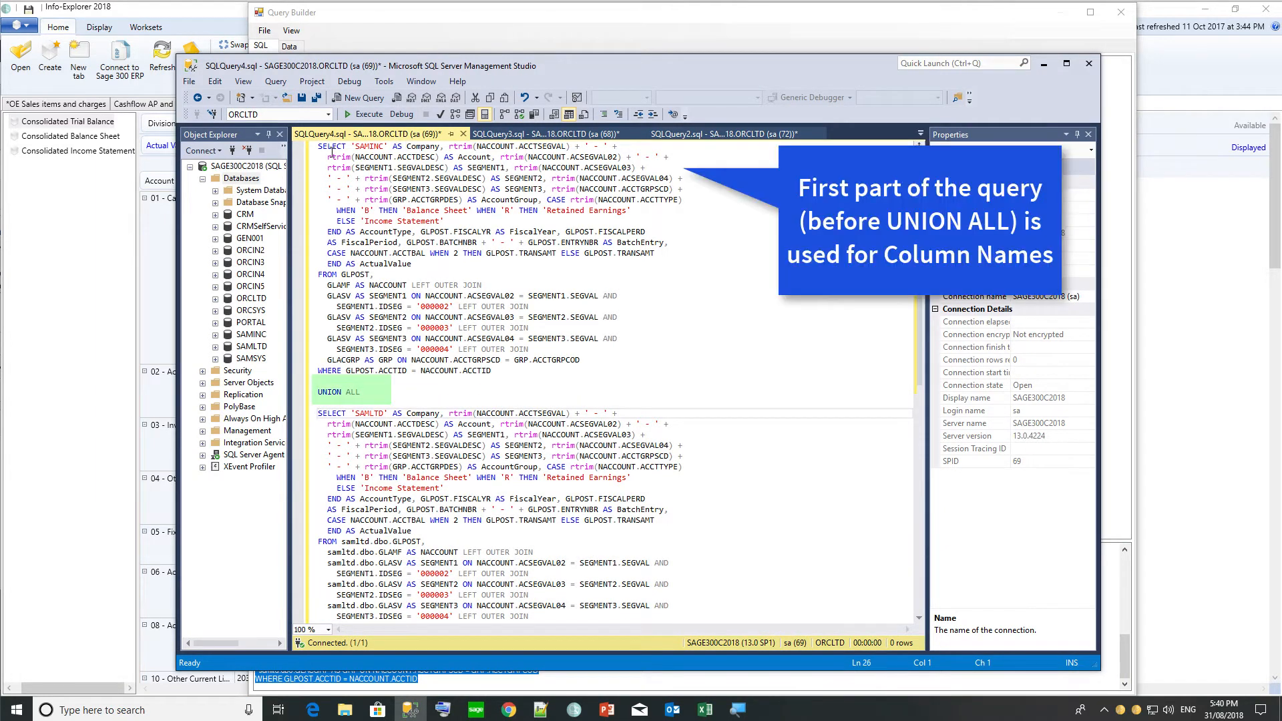
{"action": "left_click_drag", "start_coordinate": [312, 147], "coordinate": [623, 380]}
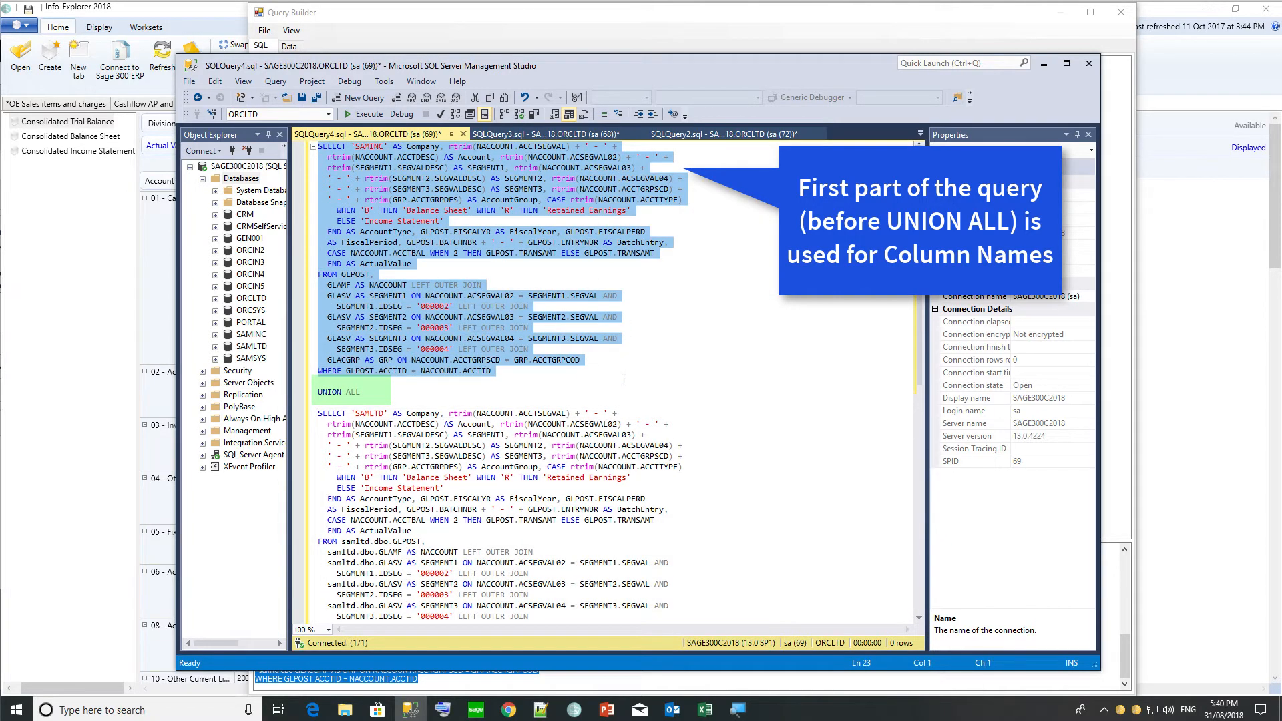
{"action": "left_click", "coordinate": [372, 389]}
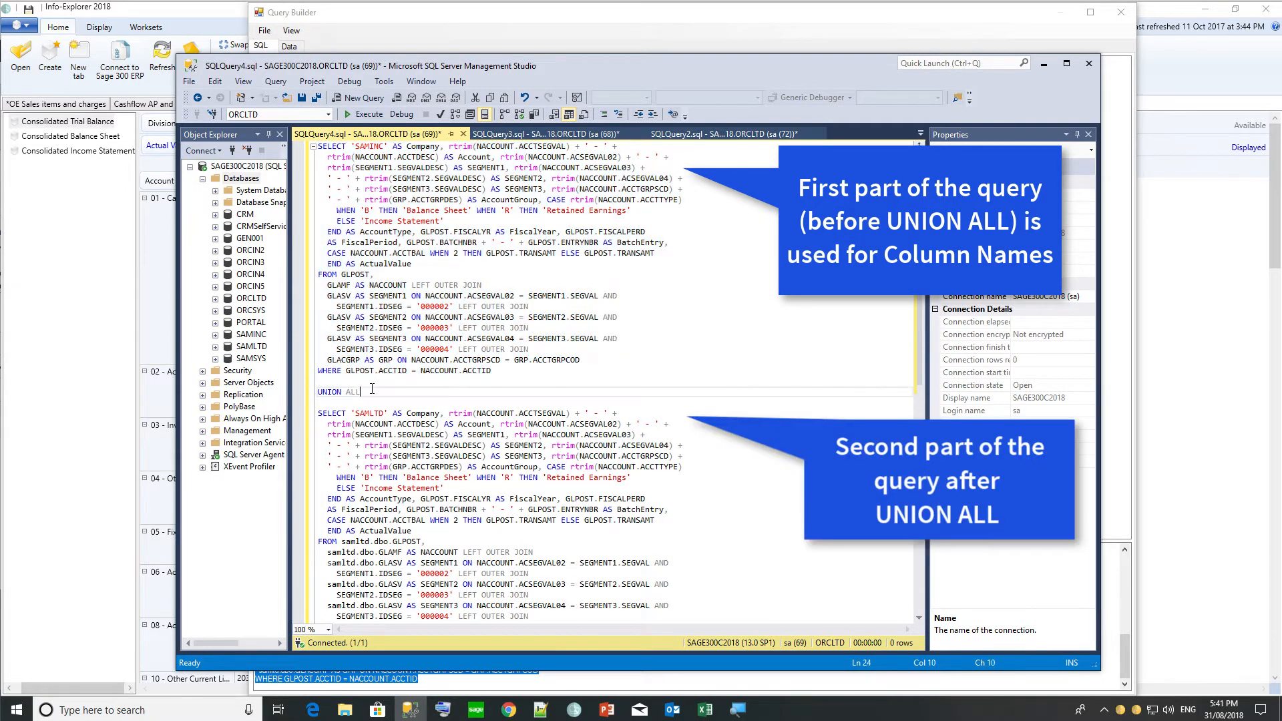
{"action": "scroll", "coordinate": [377, 452], "scroll_direction": "down", "scroll_amount": 3}
{"action": "scroll", "coordinate": [378, 453], "scroll_direction": "up", "scroll_amount": 3}
Point out the SAMINC label and GLPOST table, then the SAMLTD label and samltd database prefix.
{"action": "double_click", "coordinate": [369, 147]}
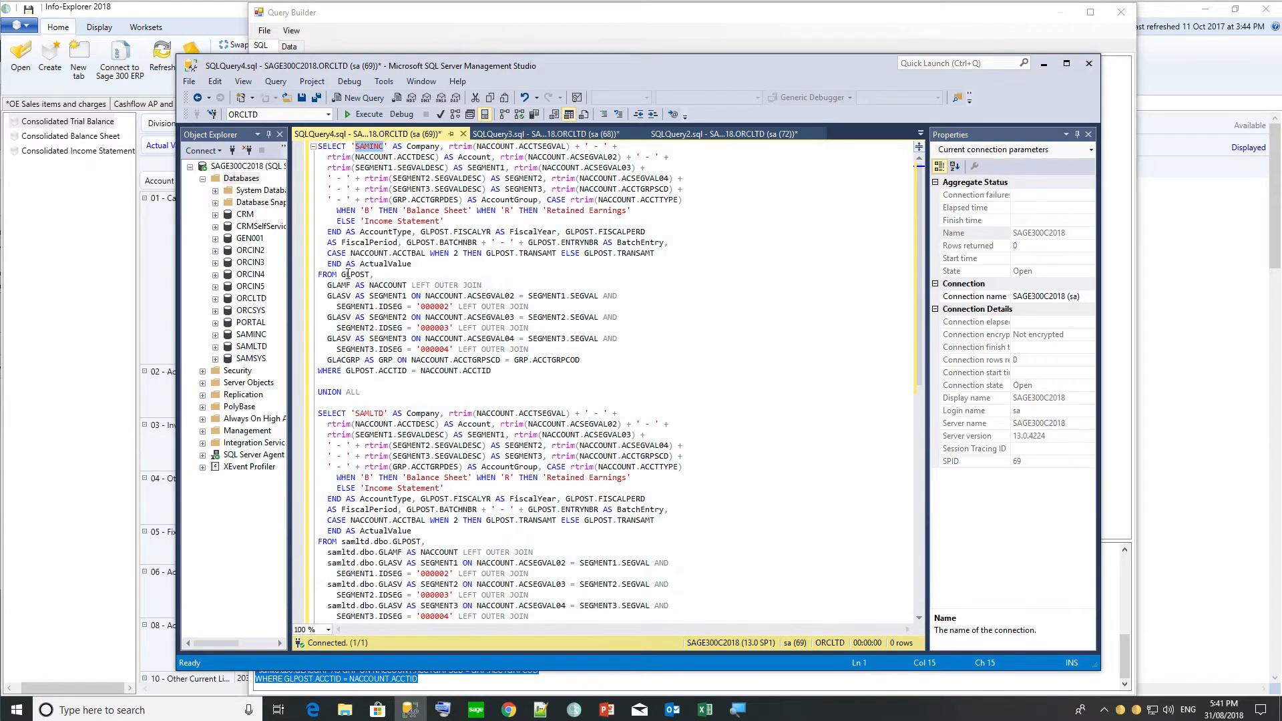
{"action": "left_click_drag", "start_coordinate": [341, 274], "coordinate": [373, 275]}
{"action": "left_click", "coordinate": [391, 275]}
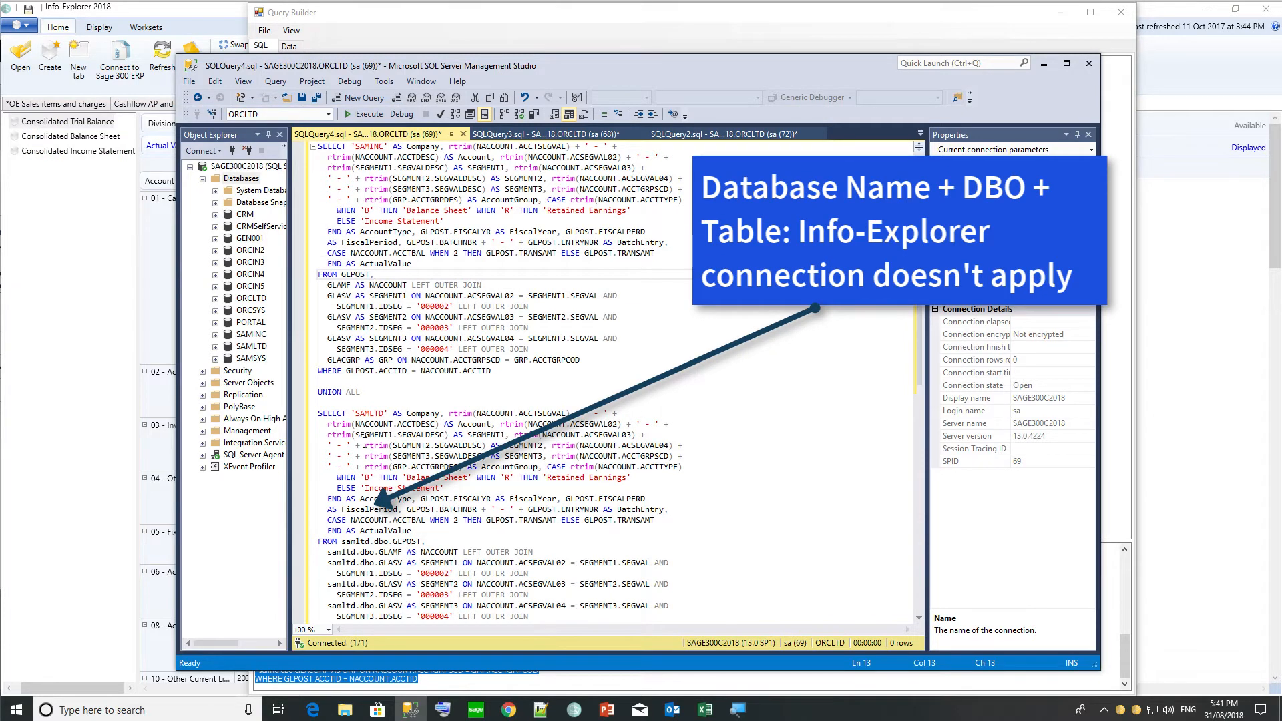
{"action": "scroll", "coordinate": [365, 442], "scroll_direction": "down", "scroll_amount": 1}
{"action": "double_click", "coordinate": [364, 382]}
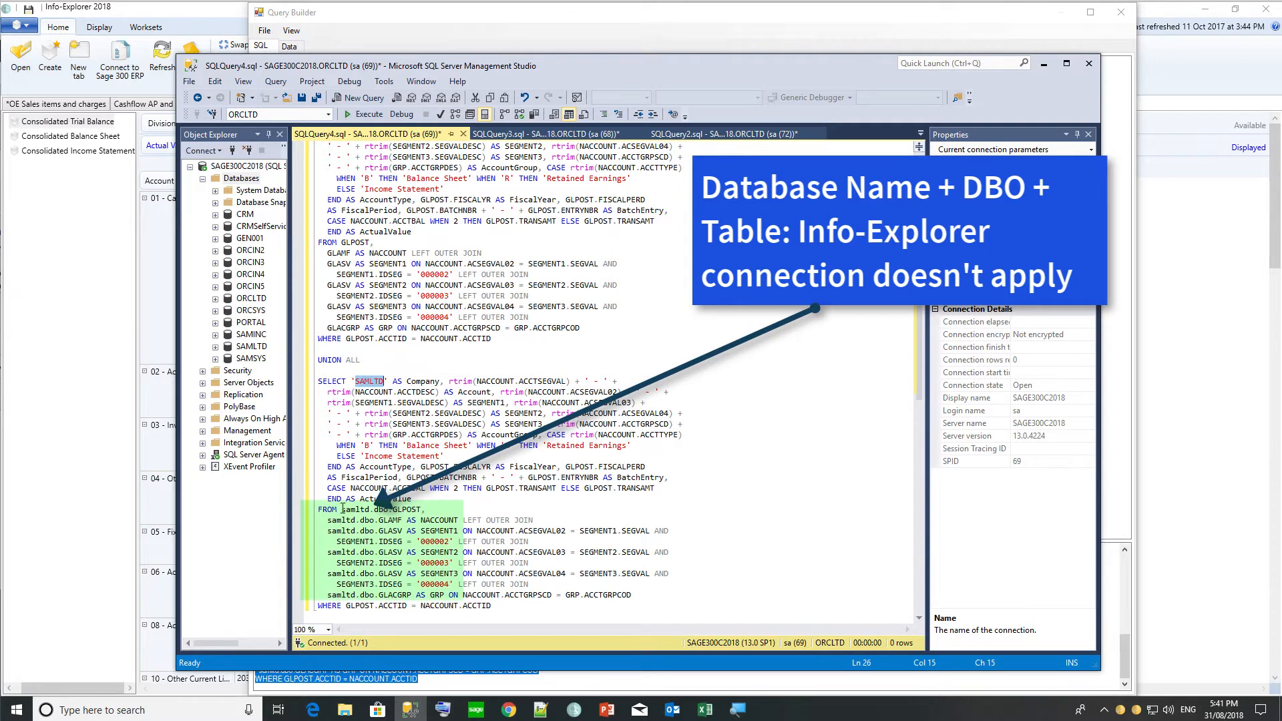
{"action": "left_click_drag", "start_coordinate": [341, 508], "coordinate": [371, 512]}
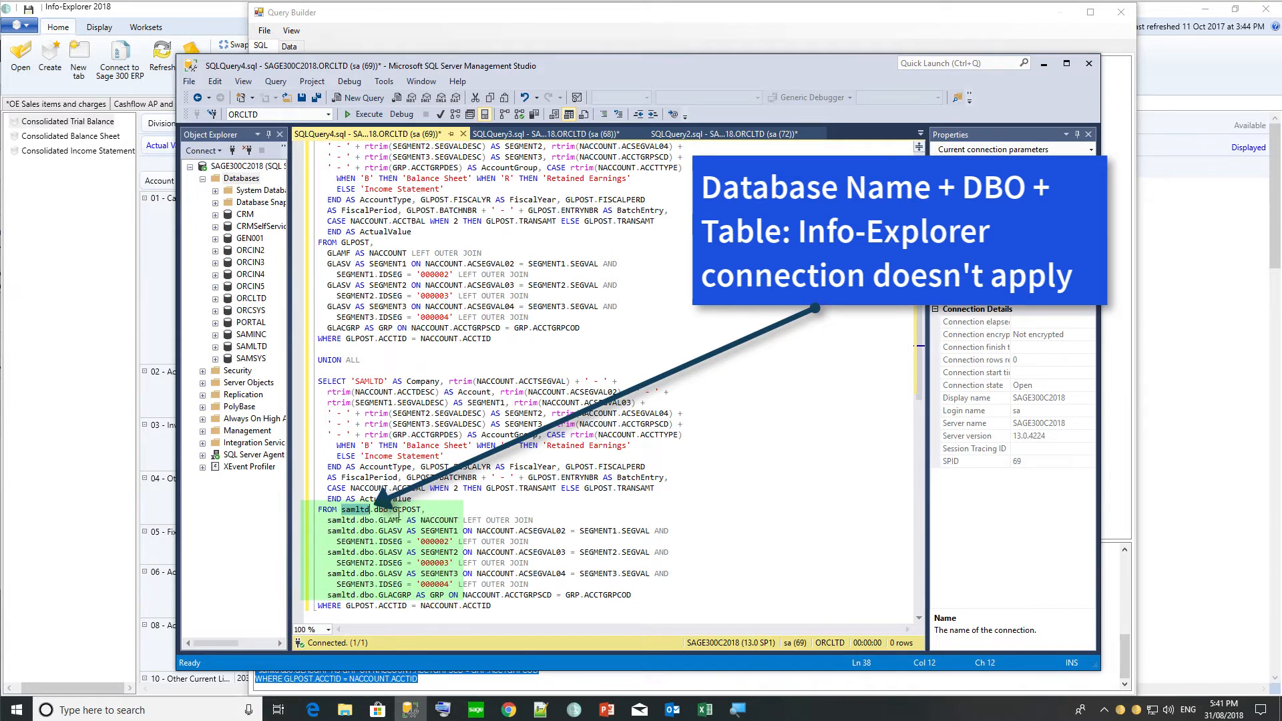
{"action": "left_click", "coordinate": [343, 510]}
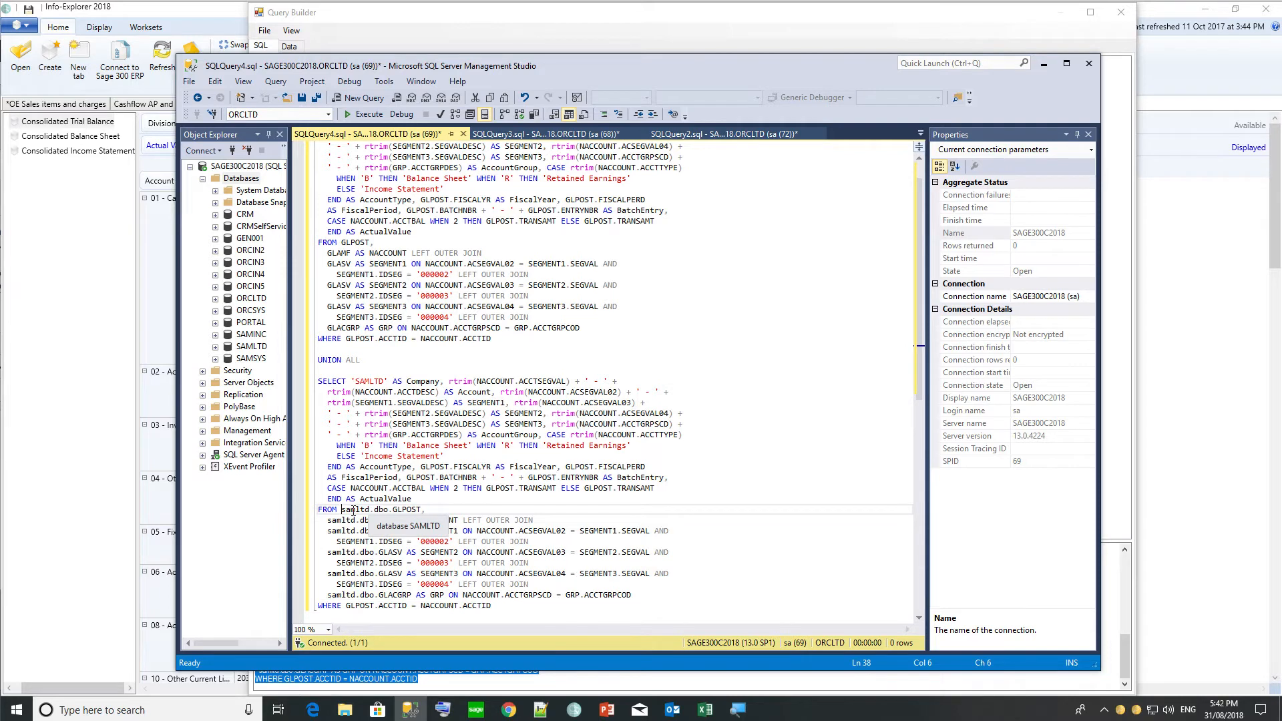
Replace the samltd database prefixes after UNION ALL, including the SEGMENT1 join line, with ORCLTD.
{"action": "double_click", "coordinate": [353, 510]}
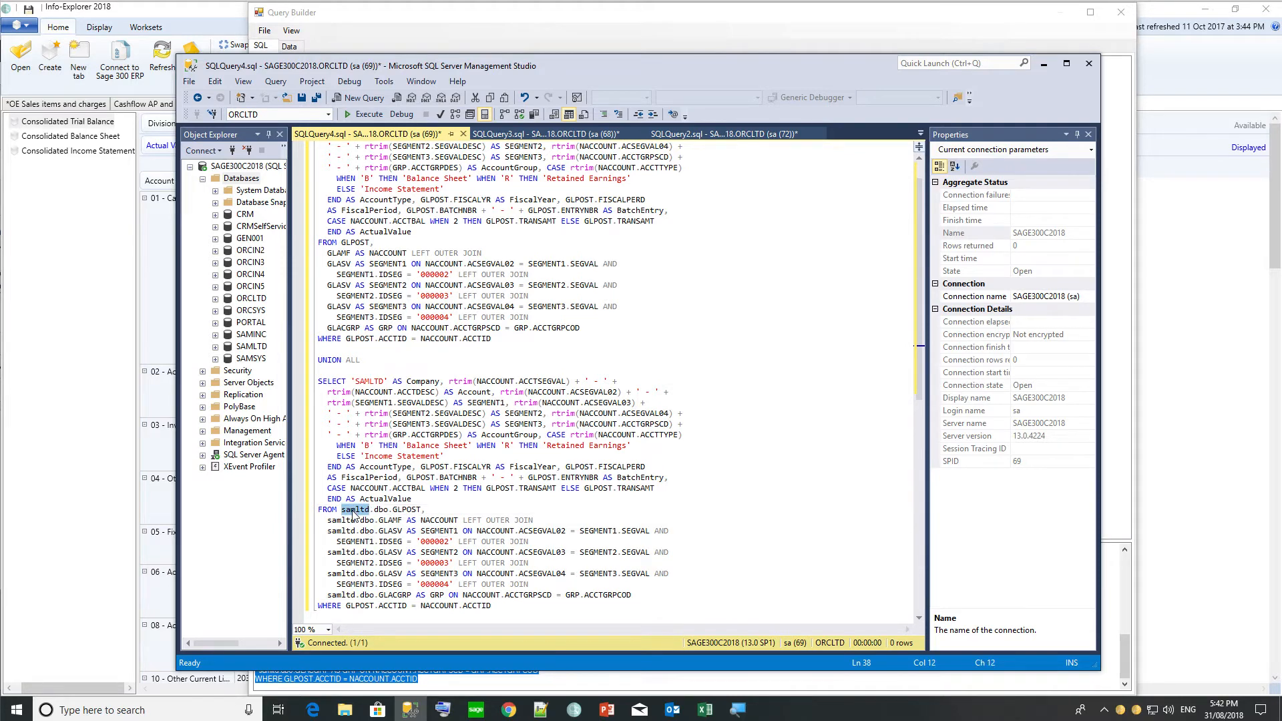
{"action": "type", "text": "ORCLT"}
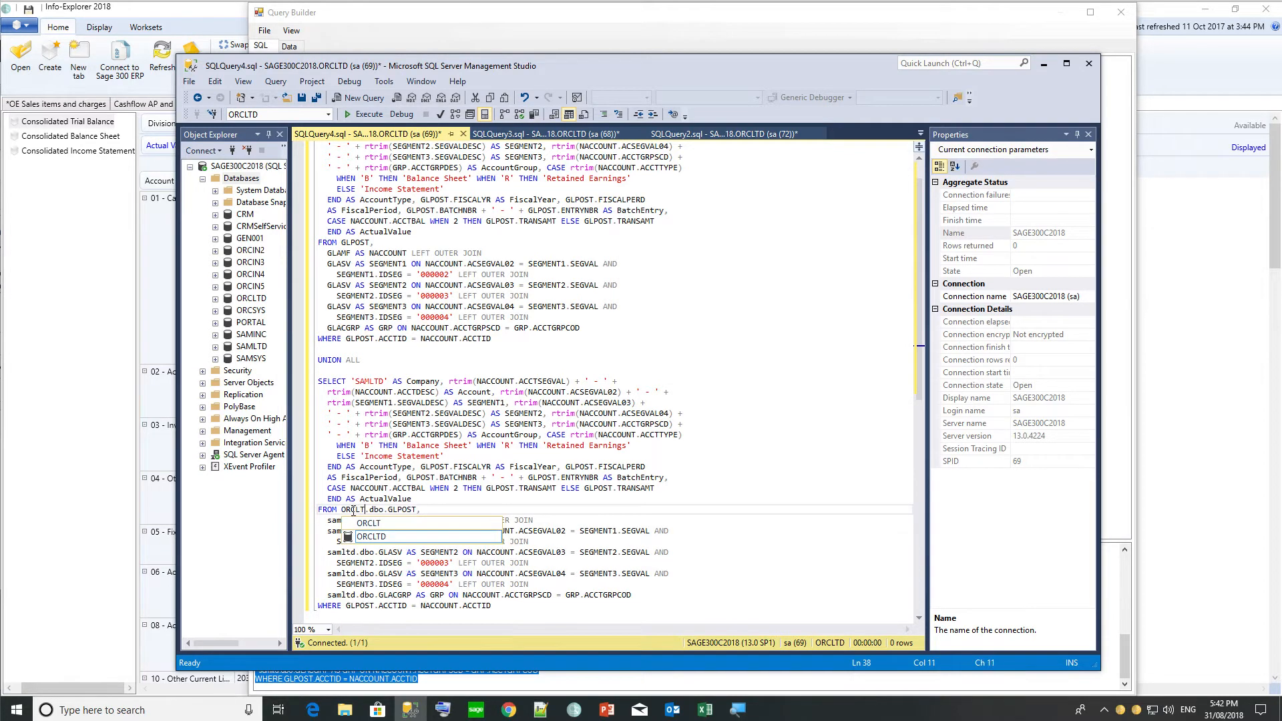
{"action": "type", "text": "D"}
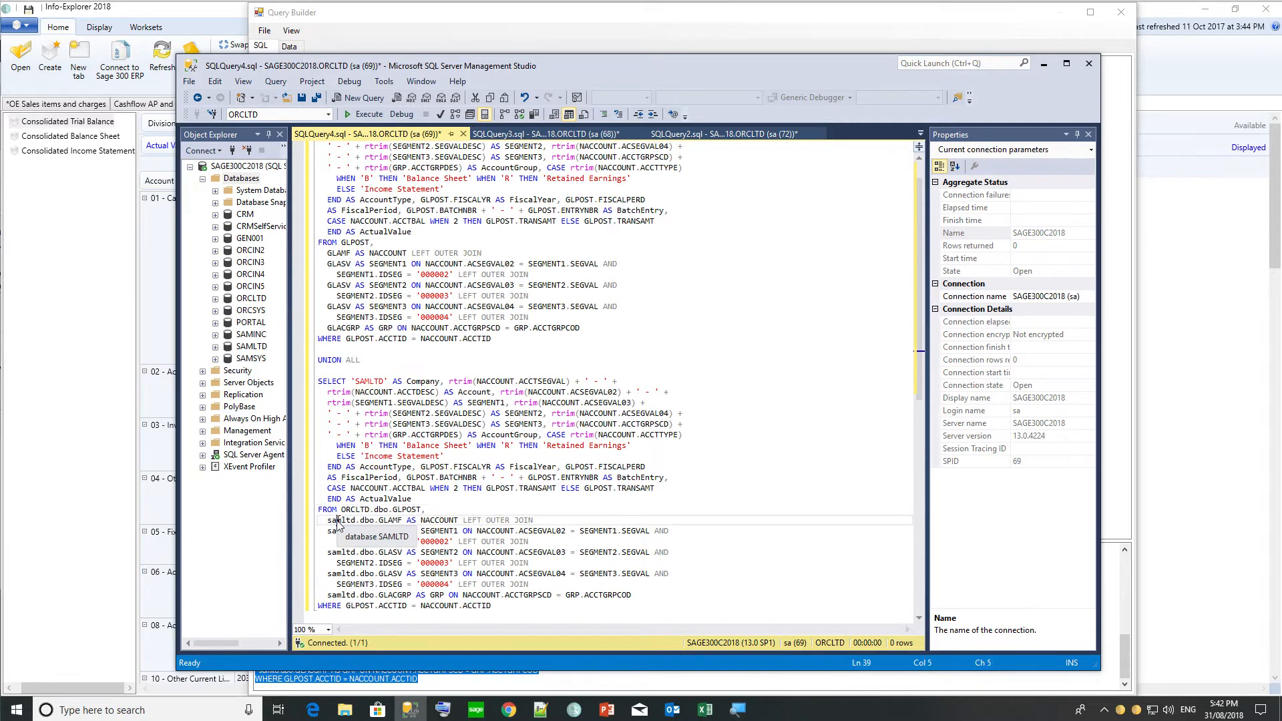
{"action": "double_click", "coordinate": [337, 521]}
{"action": "type", "text": "ORCLTD"}
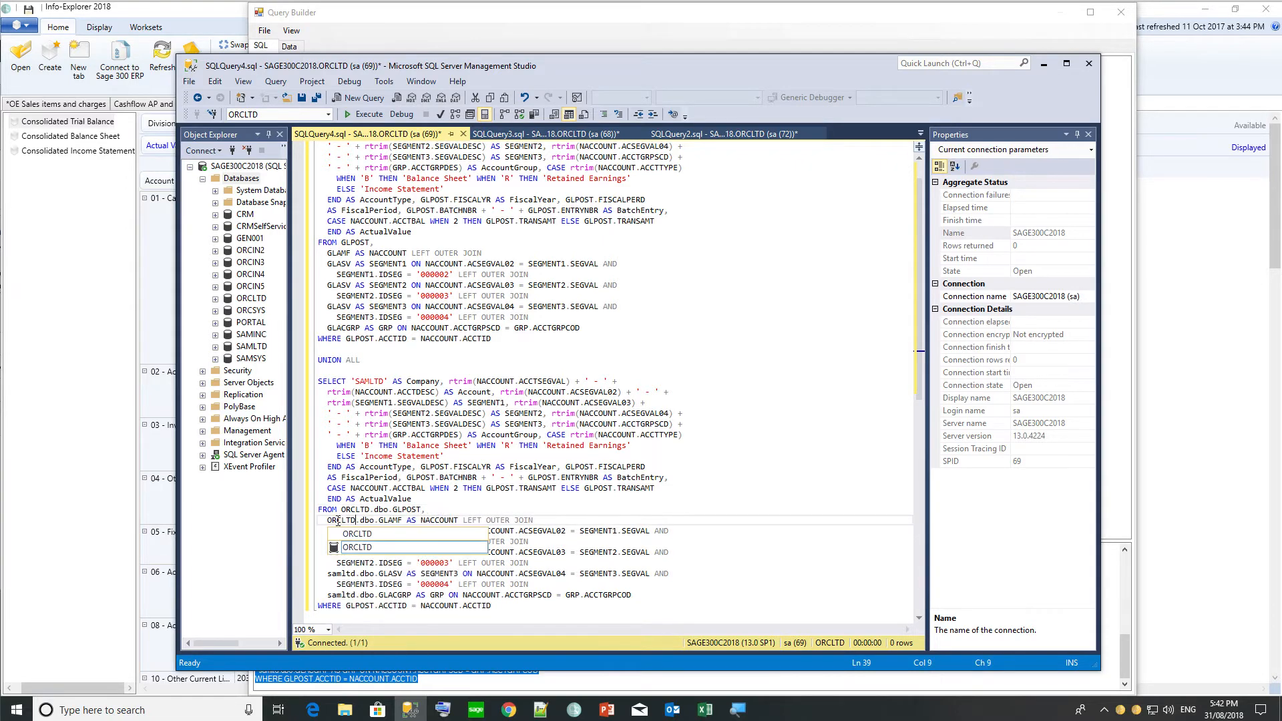
{"action": "left_click", "coordinate": [403, 498]}
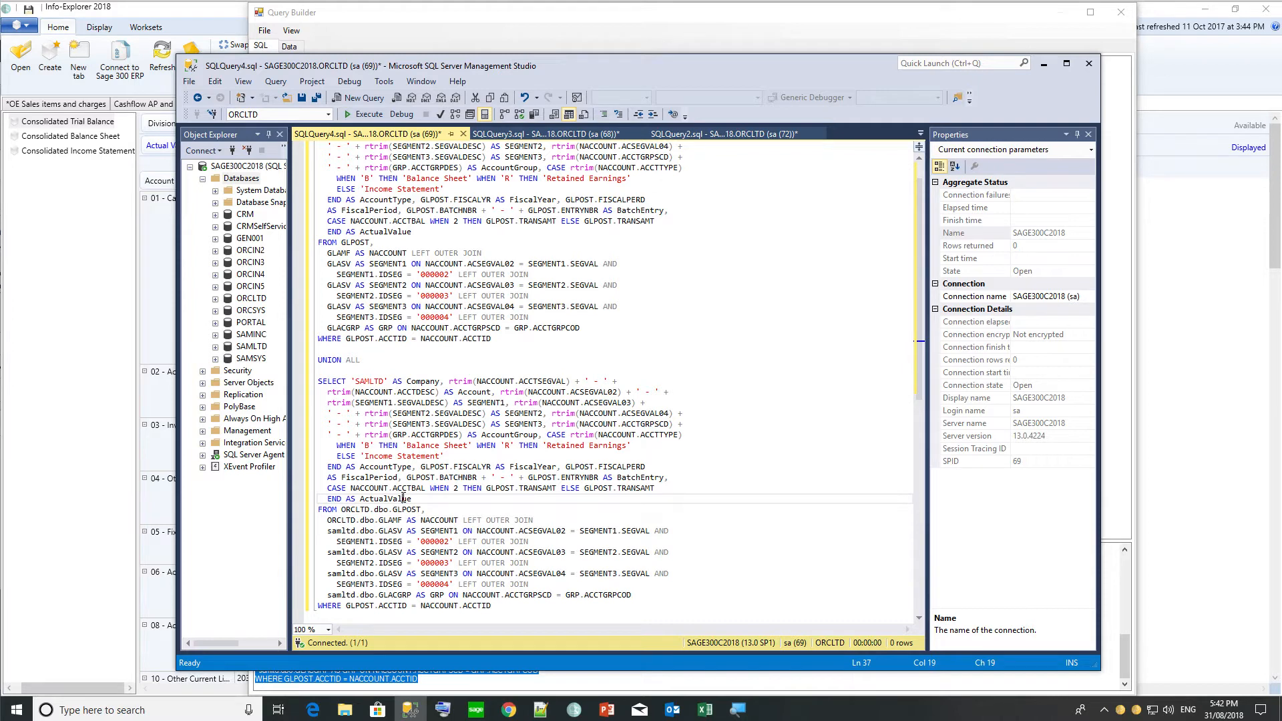
{"action": "double_click", "coordinate": [341, 532]}
{"action": "type", "text": "ORCLTD"}
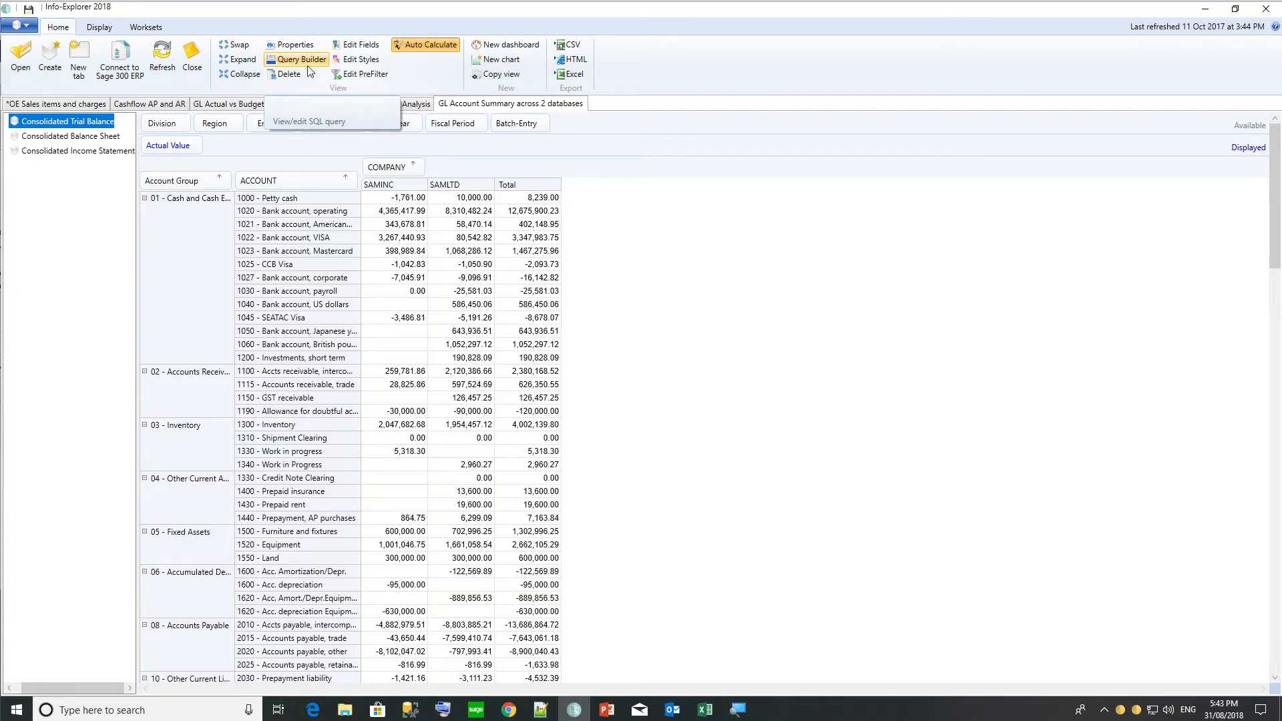
Append a third UNION ALL block with SAMLTD and ORCLTD changed to ORCIN2, and copy the query.
{"action": "left_click", "coordinate": [412, 710]}
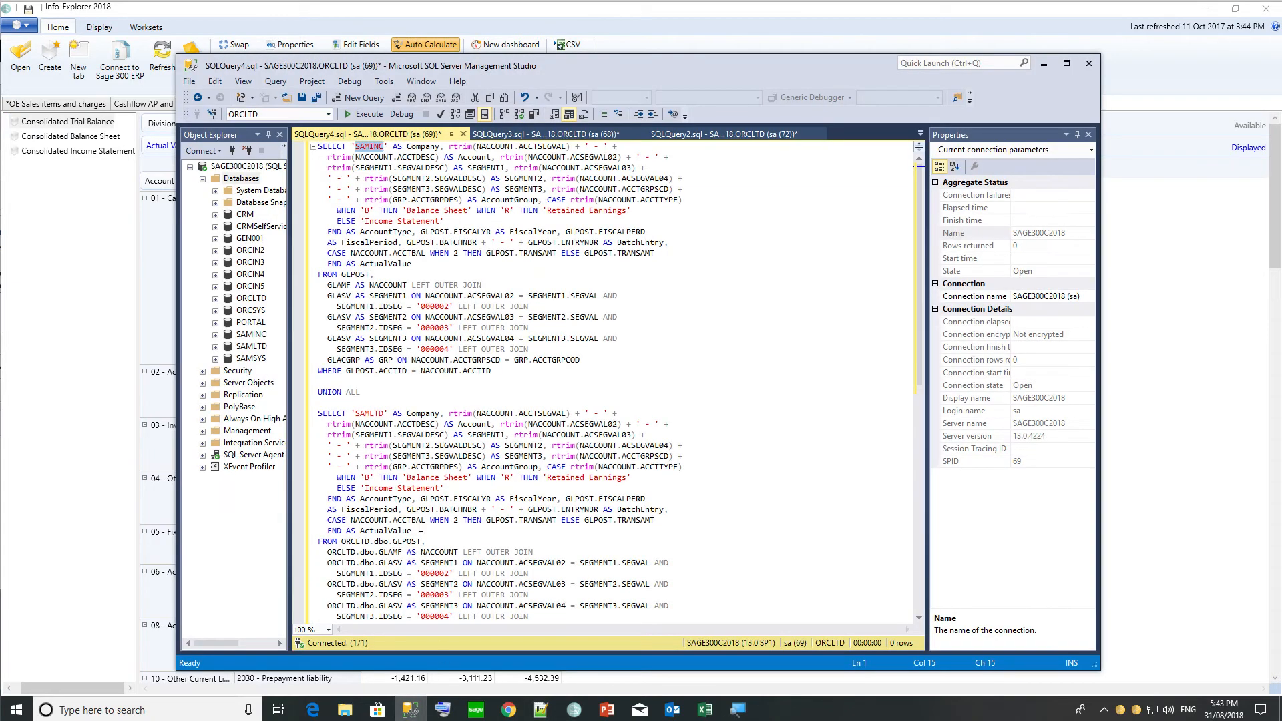
{"action": "left_click_drag", "start_coordinate": [319, 392], "coordinate": [580, 661]}
{"action": "key", "text": "ctrl+c"}
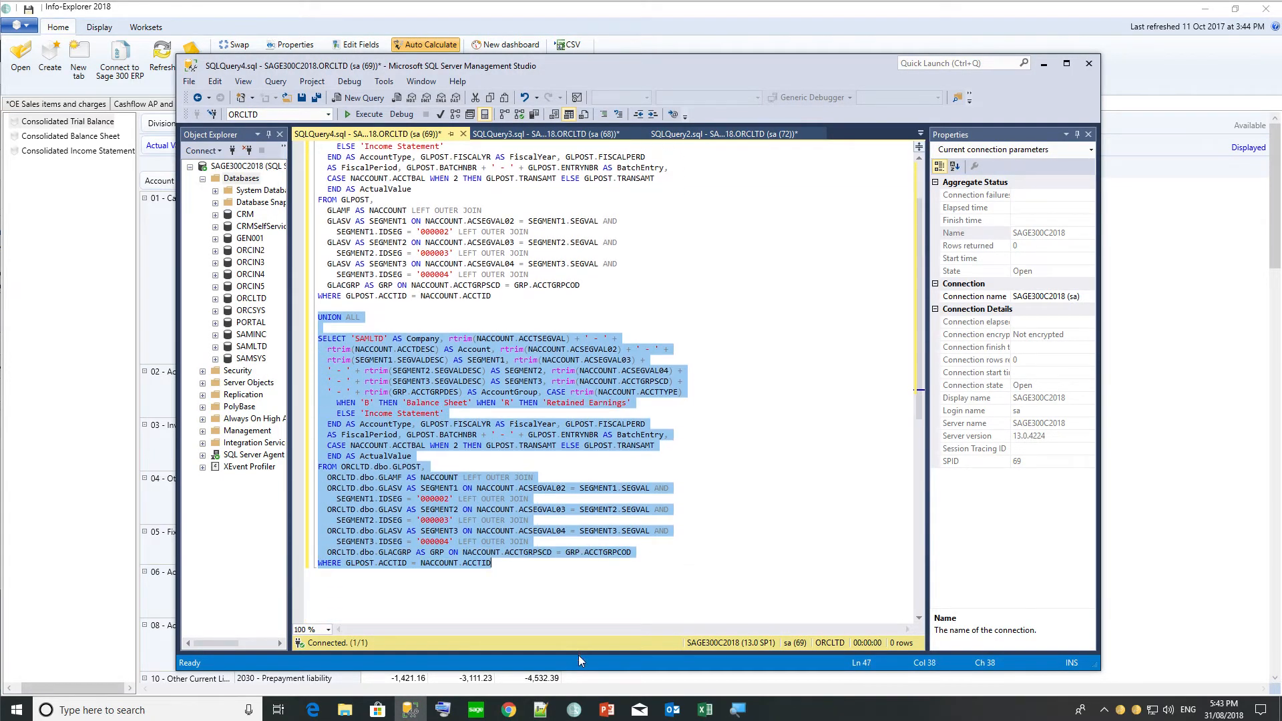
{"action": "left_click", "coordinate": [363, 576]}
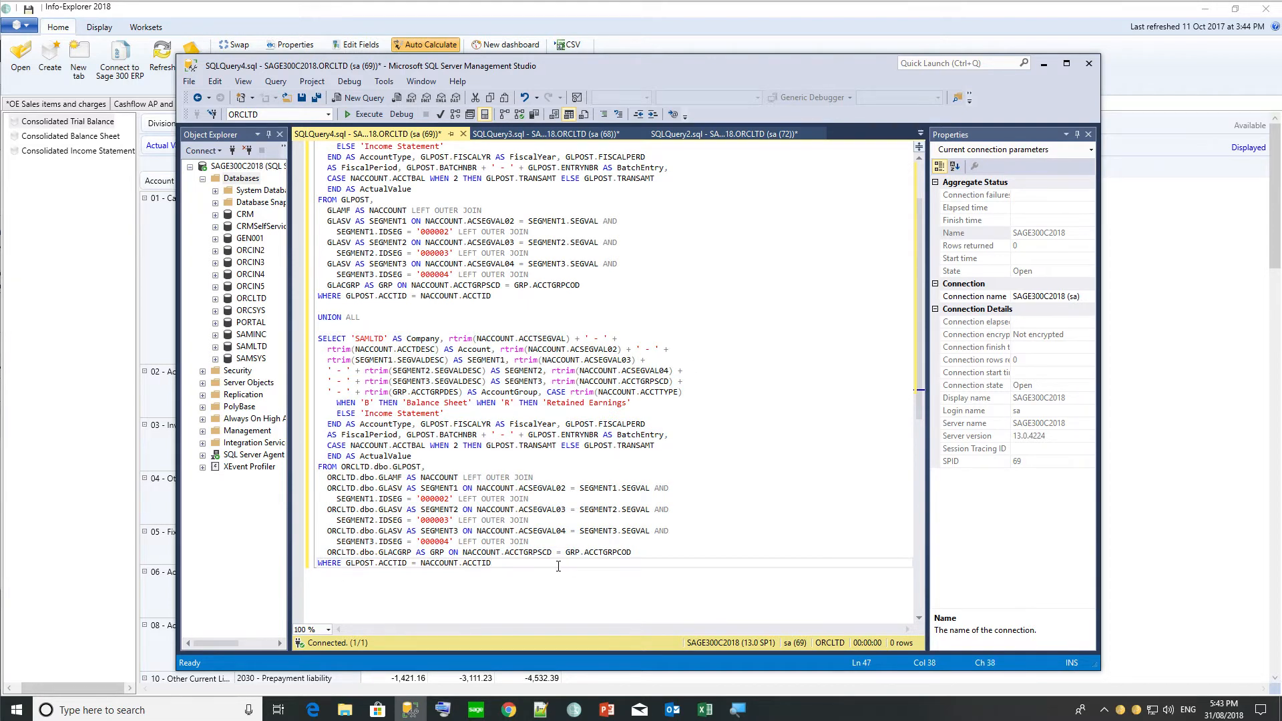
{"action": "key", "text": "Return"}
{"action": "key", "text": "Return"}
{"action": "key", "text": "ctrl+v"}
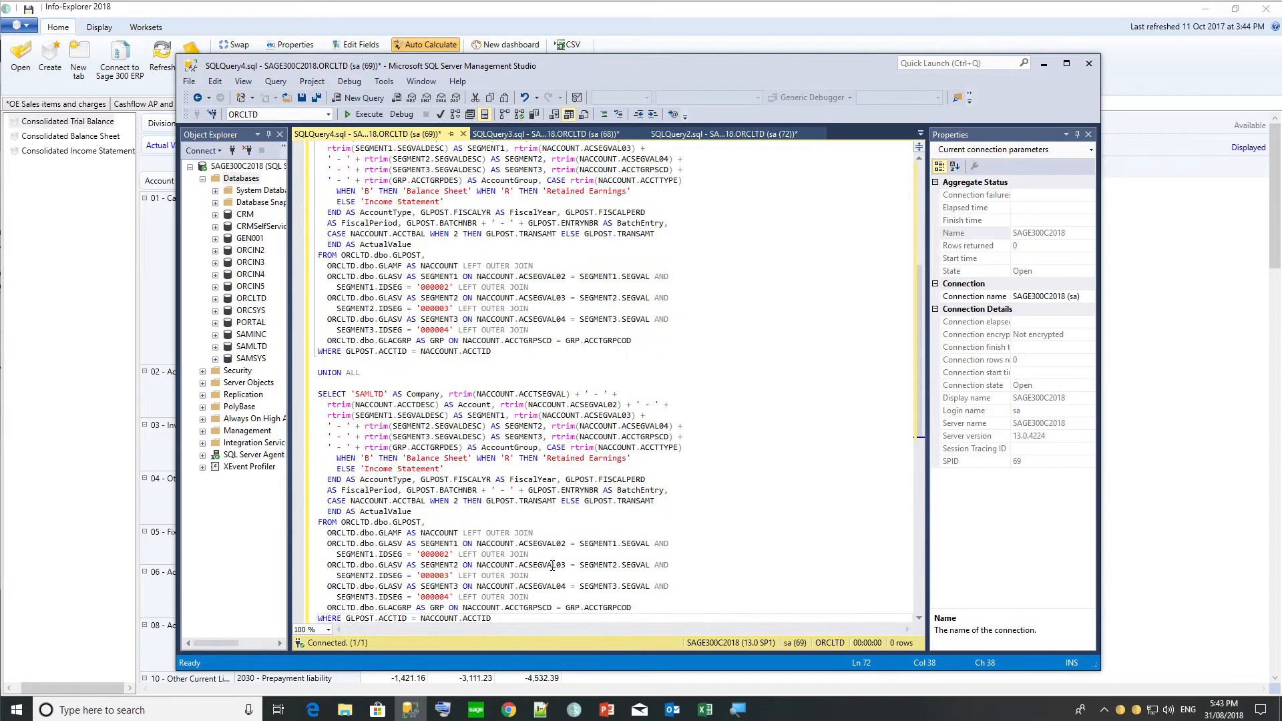
{"action": "triple_click", "coordinate": [369, 395]}
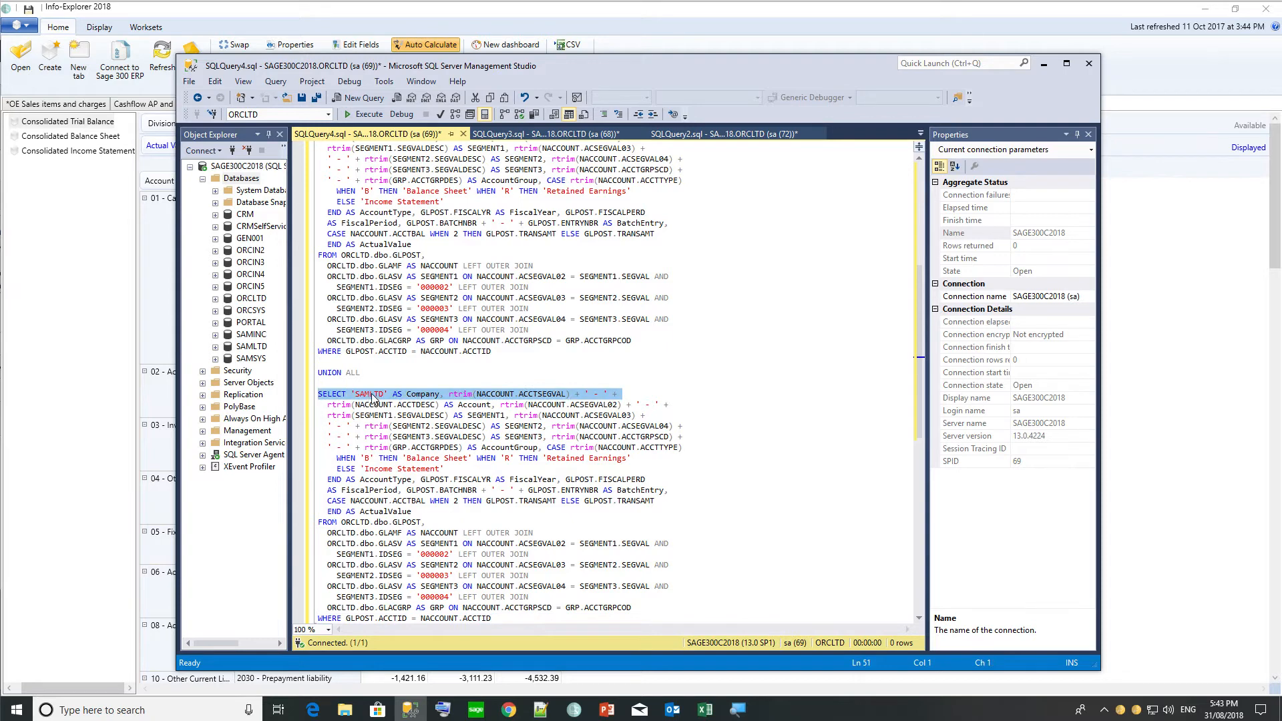
{"action": "double_click", "coordinate": [370, 394]}
{"action": "type", "text": "ORCIN2"}
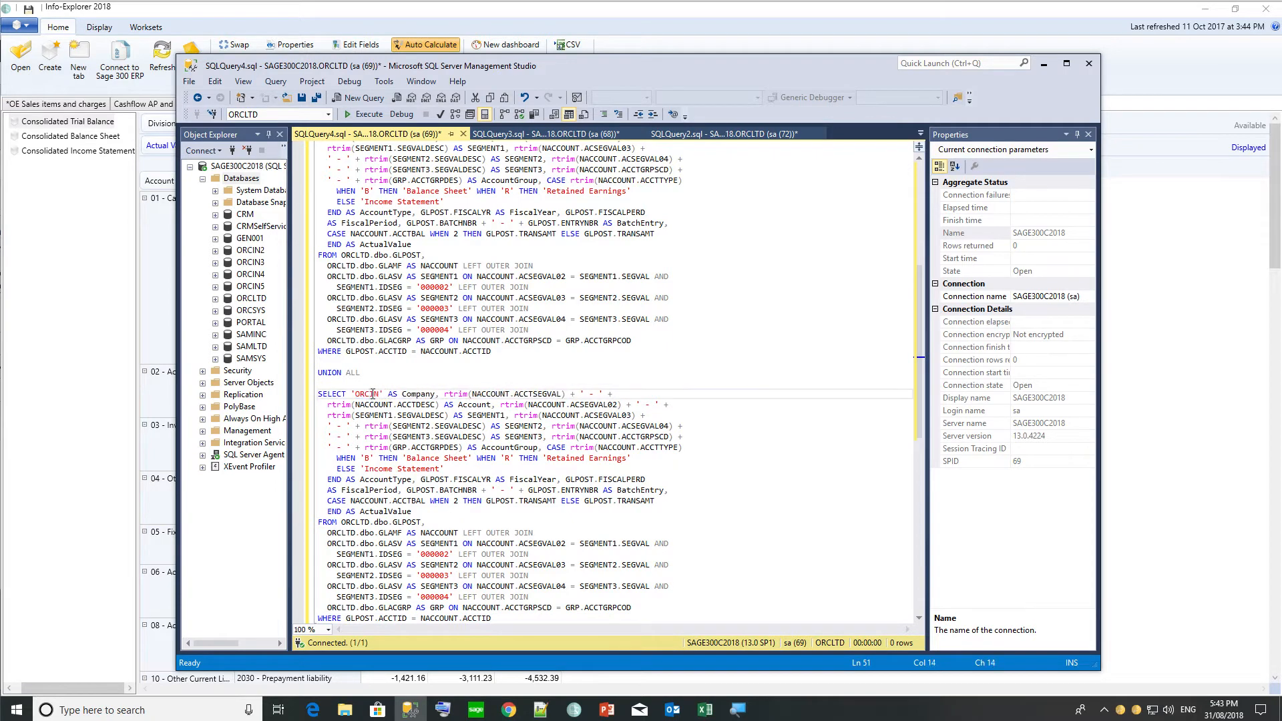
{"action": "double_click", "coordinate": [348, 523]}
{"action": "type", "text": "ORCIN2"}
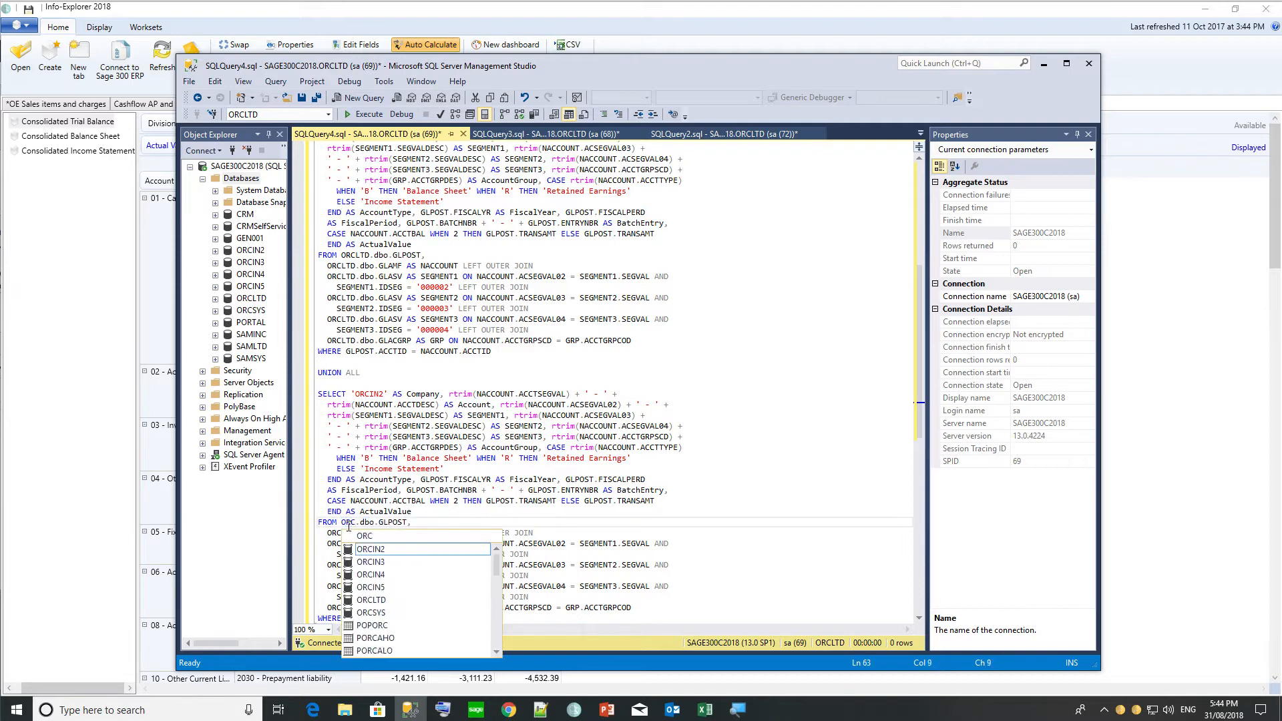
{"action": "double_click", "coordinate": [354, 523]}
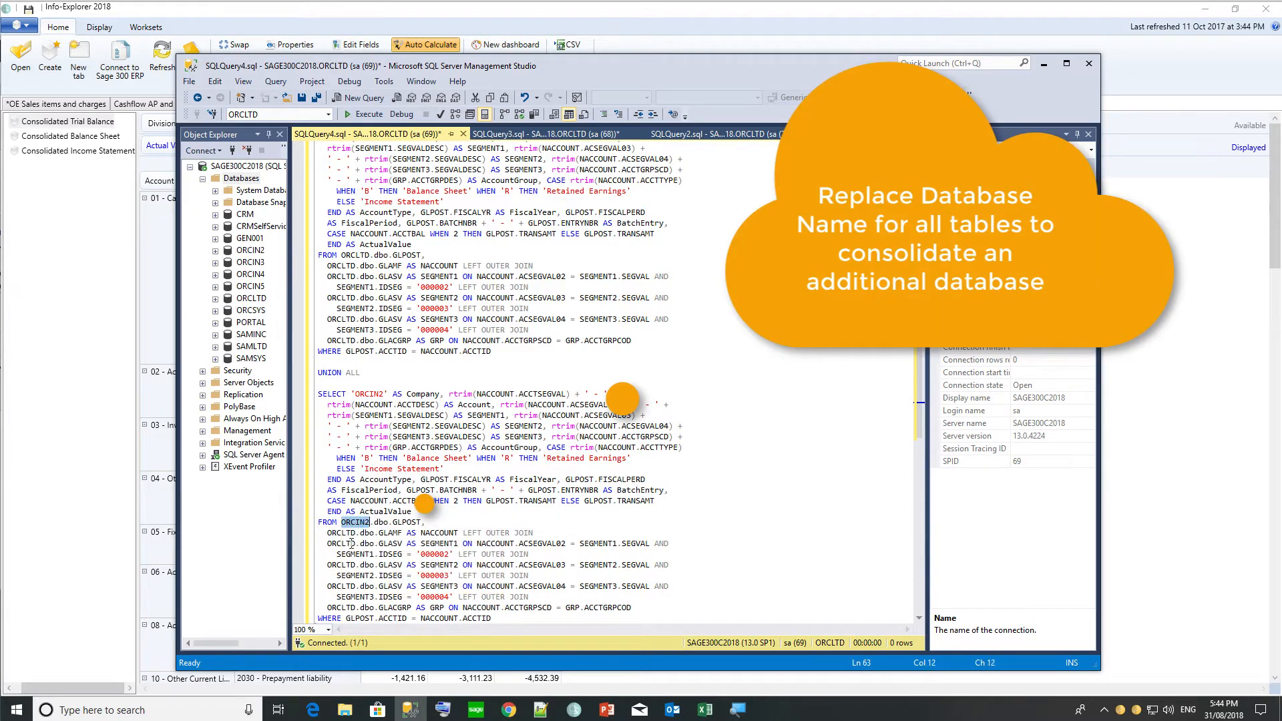
{"action": "key", "text": "ctrl+a"}
Replace the GL cube's SQL query in Properties with the new three-database query.
{"action": "left_click", "coordinate": [167, 312]}
{"action": "left_click", "coordinate": [167, 312]}
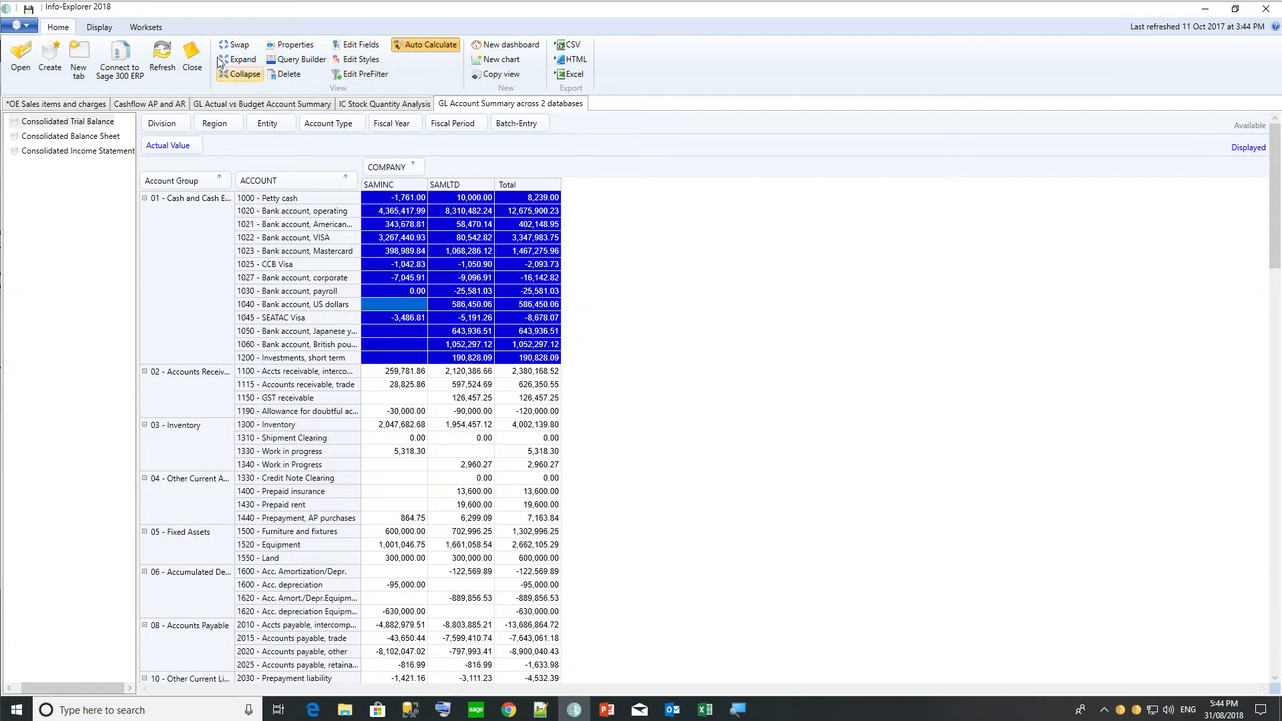
{"action": "left_click", "coordinate": [291, 45]}
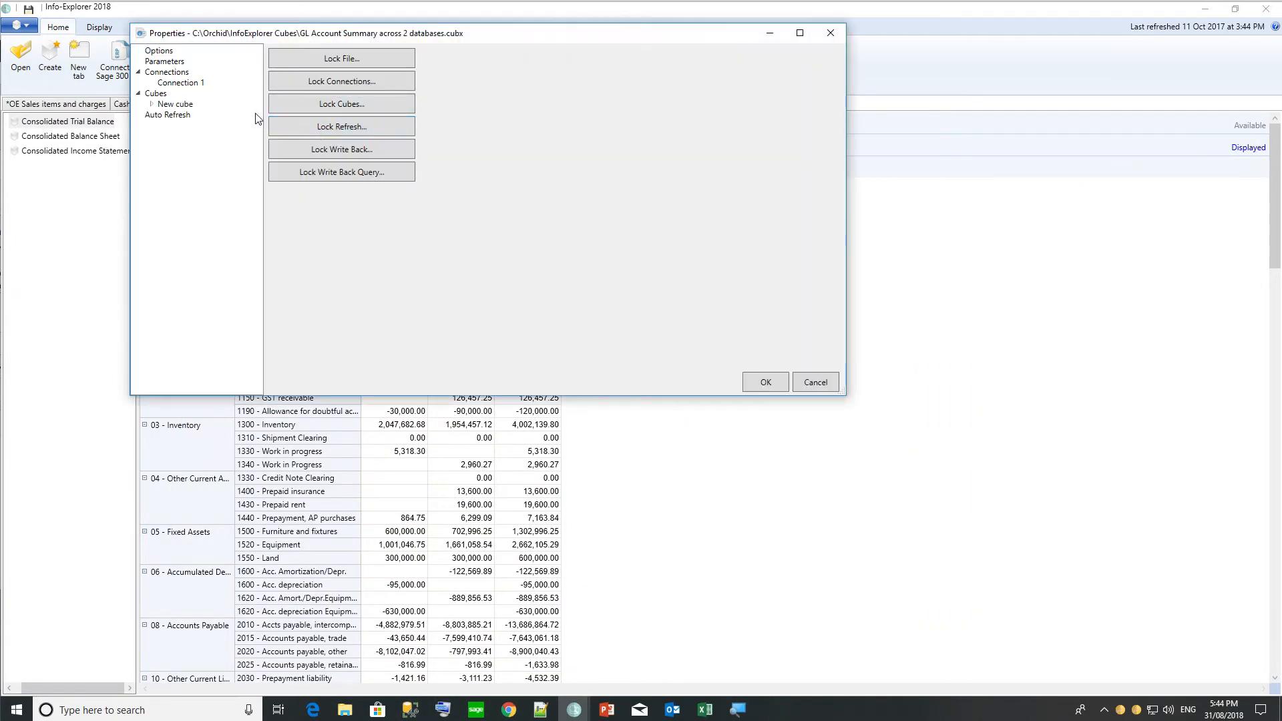
{"action": "left_click", "coordinate": [175, 104]}
{"action": "left_click", "coordinate": [409, 125]}
{"action": "key", "text": "ctrl+a"}
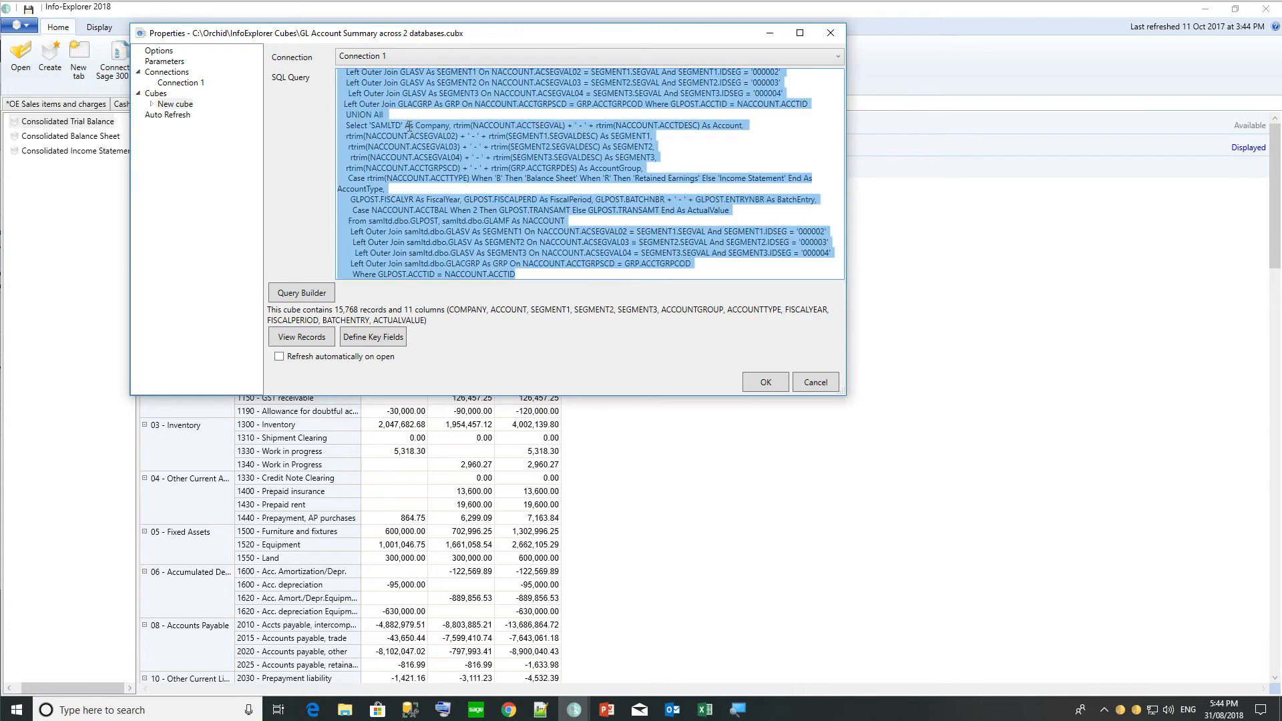
{"action": "key", "text": "Delete"}
{"action": "key", "text": "ctrl+v"}
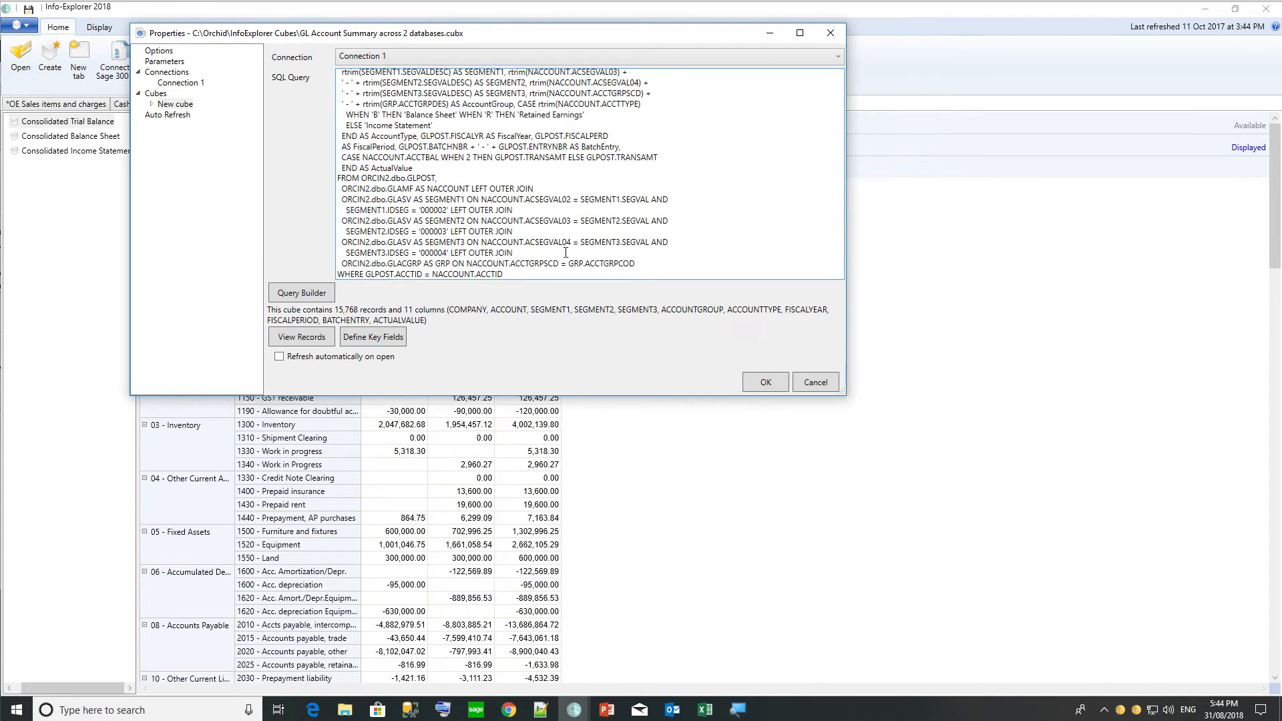
{"action": "left_click", "coordinate": [765, 383]}
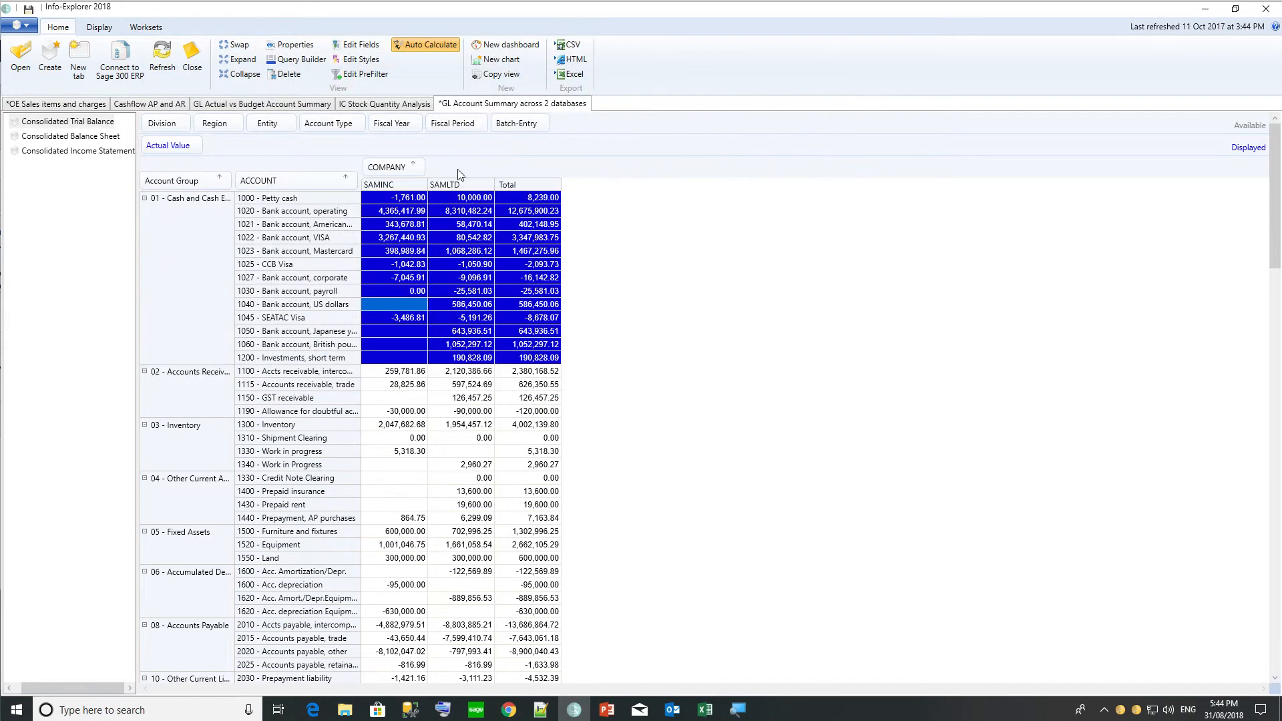
Refresh the GL cube so the ORCIN2 column appears, then open the IC Stock Quantity Analysis cube.
{"action": "left_click", "coordinate": [164, 67]}
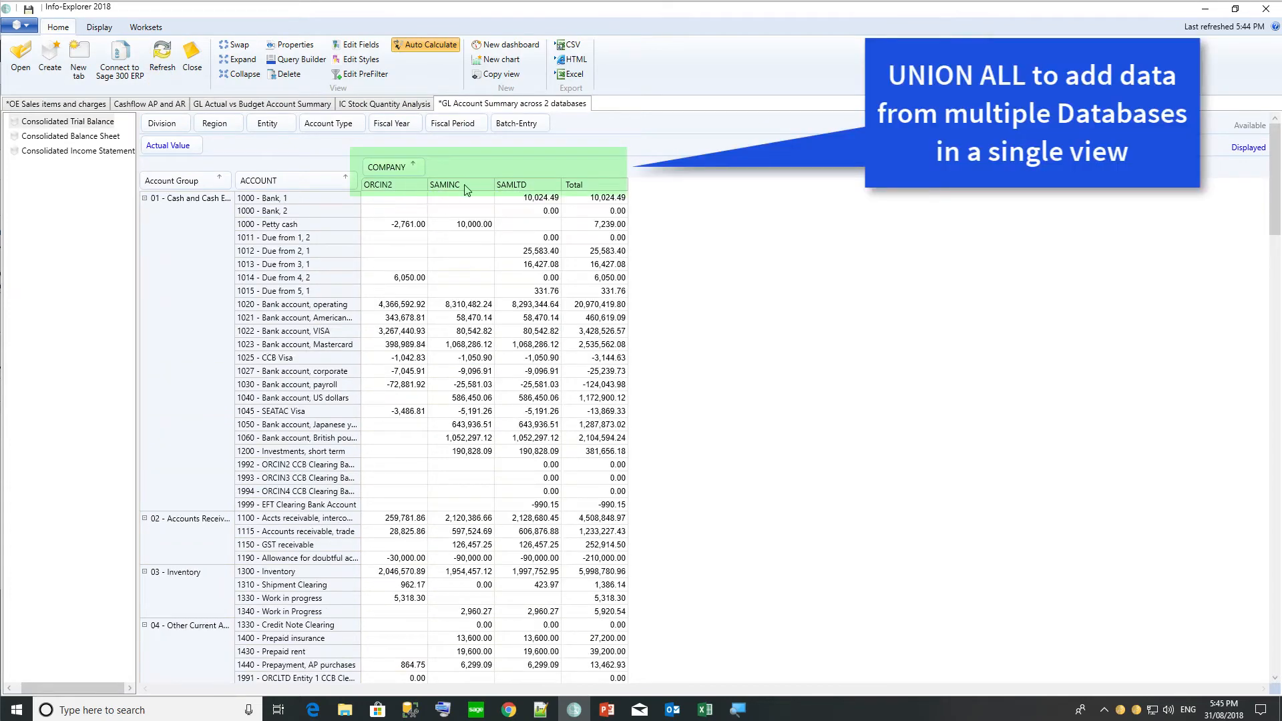
{"action": "left_click", "coordinate": [384, 103]}
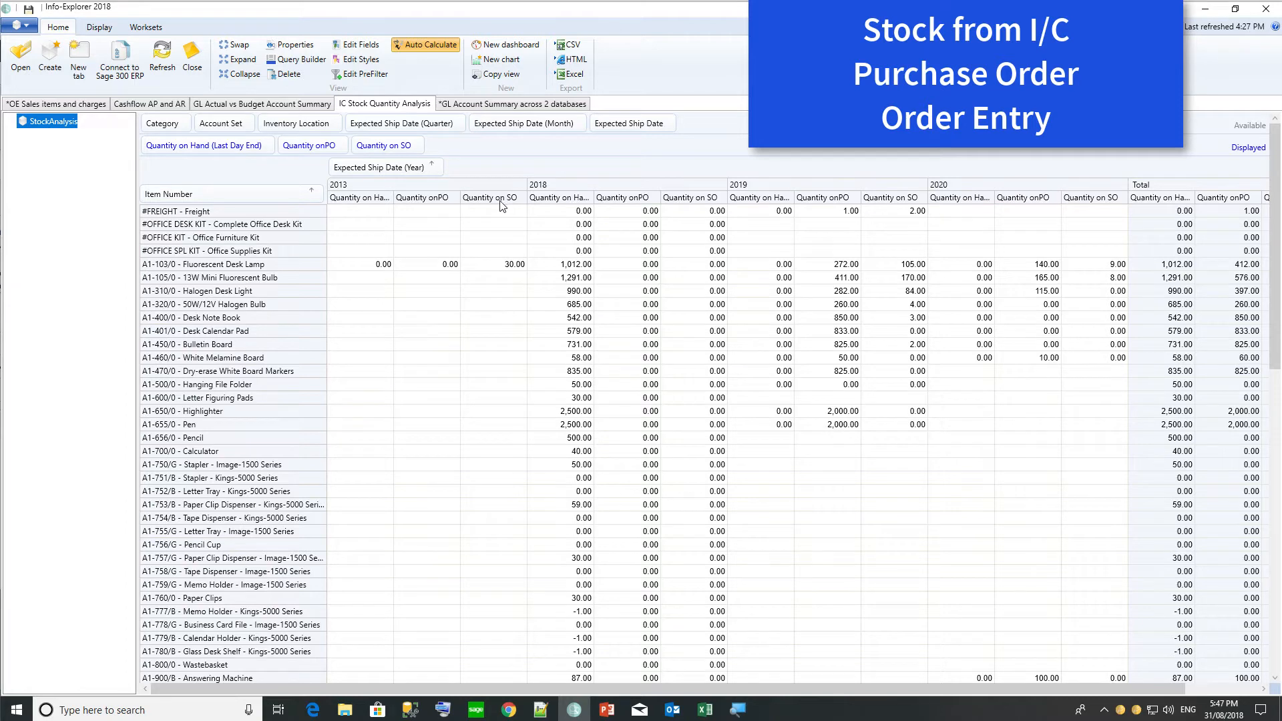
Open Query Builder for the IC Stock Quantity Analysis cube.
{"action": "left_click", "coordinate": [287, 60]}
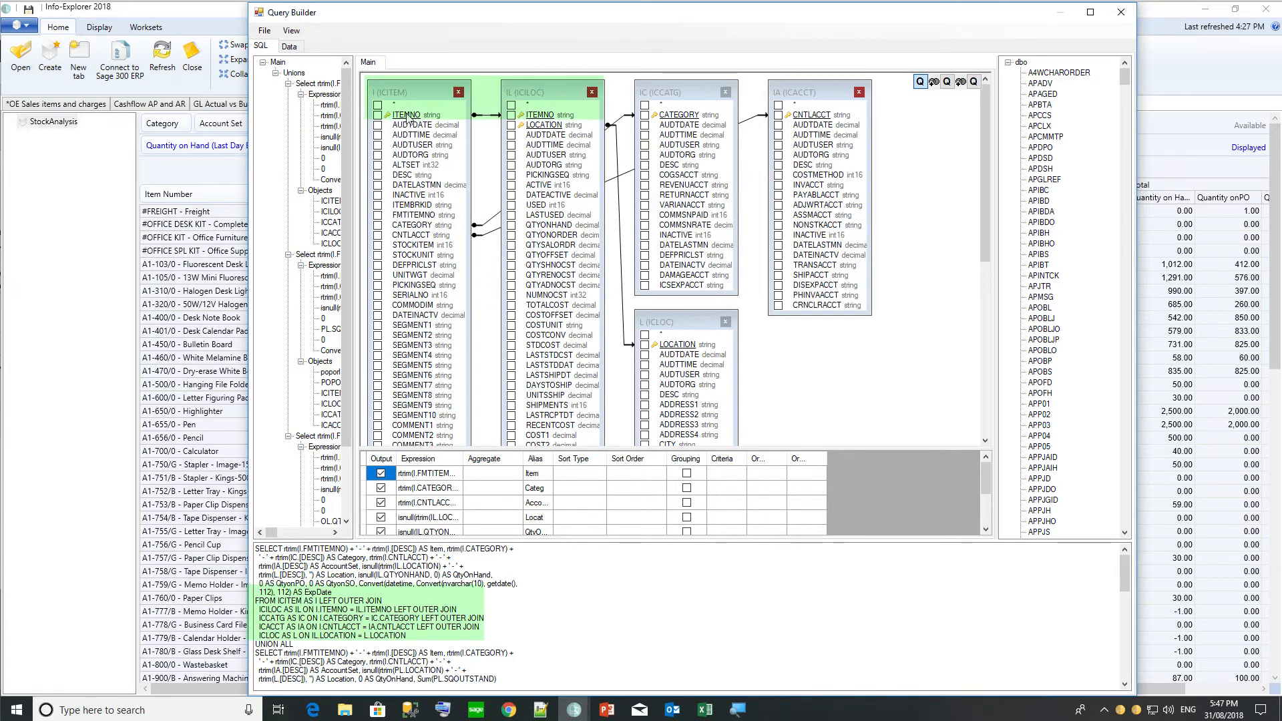
View the purchase order and order entry SELECTs of the stock cube's union query.
{"action": "left_click", "coordinate": [947, 82]}
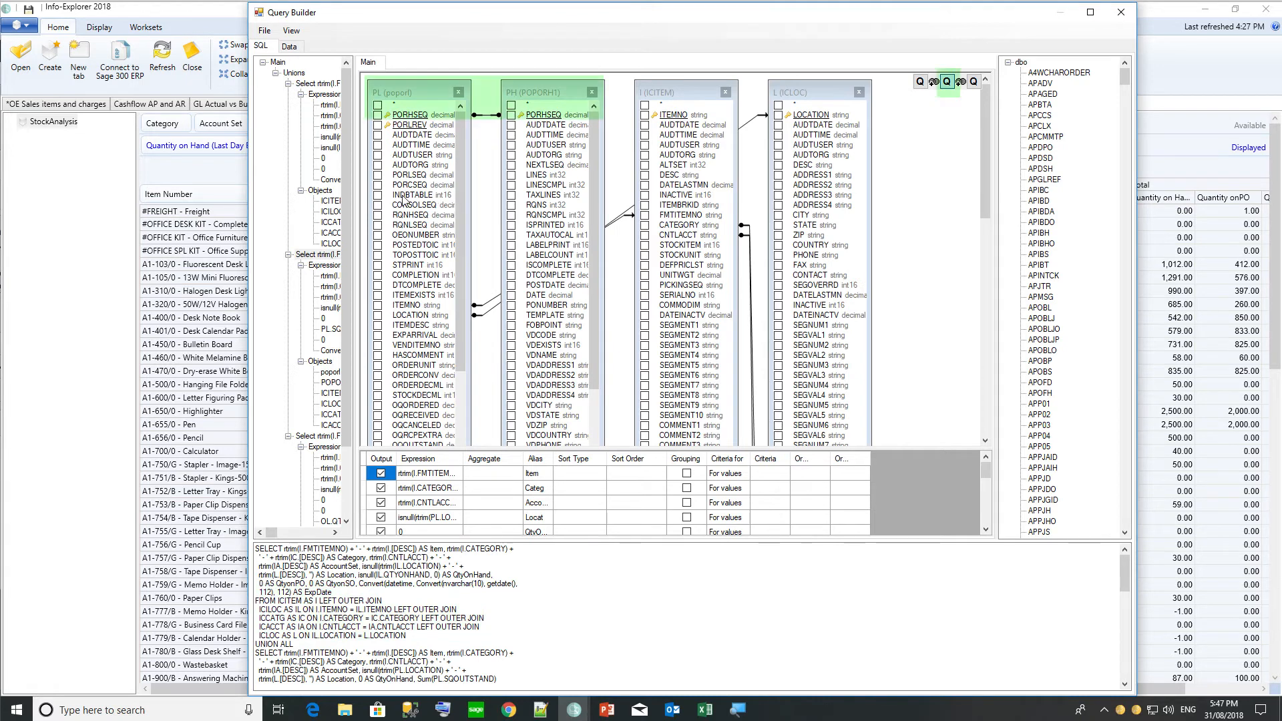
{"action": "left_click", "coordinate": [973, 82]}
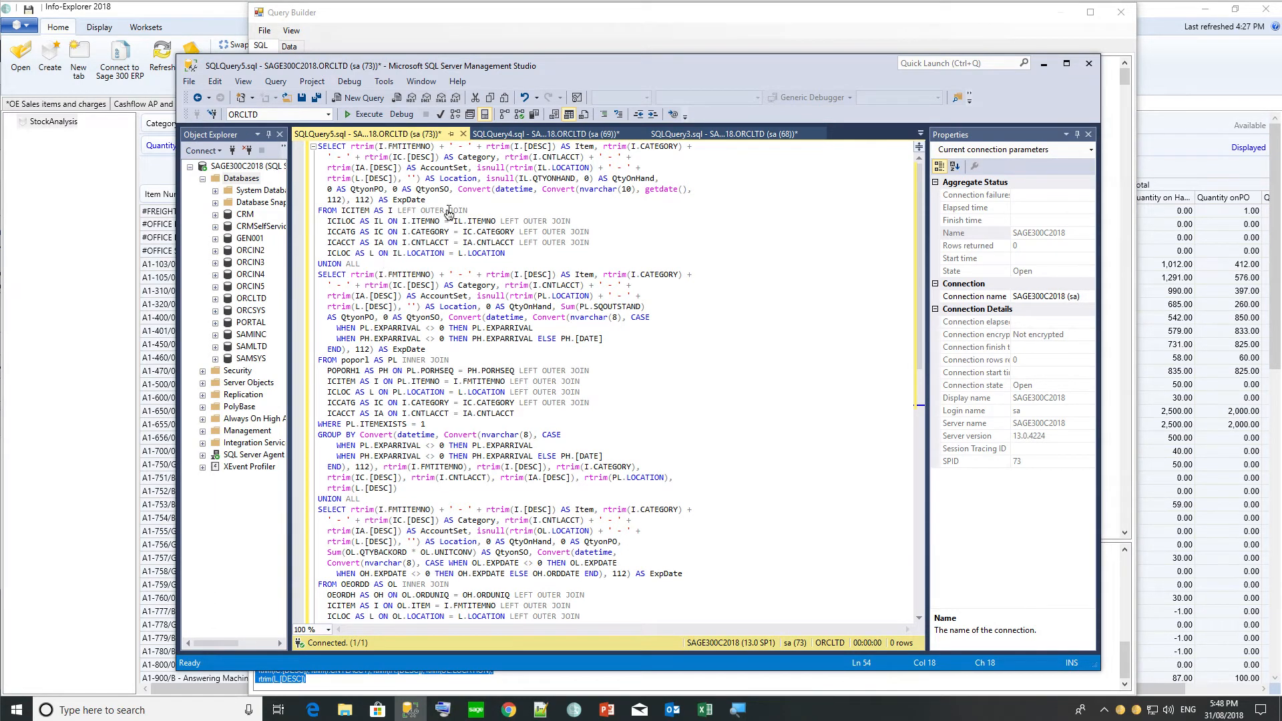
Highlight the QtyOnHand expression, add a blank line after the first UNION ALL, and point out QtyonPO.
{"action": "left_click", "coordinate": [486, 178]}
{"action": "left_click_drag", "start_coordinate": [486, 177], "coordinate": [663, 179]}
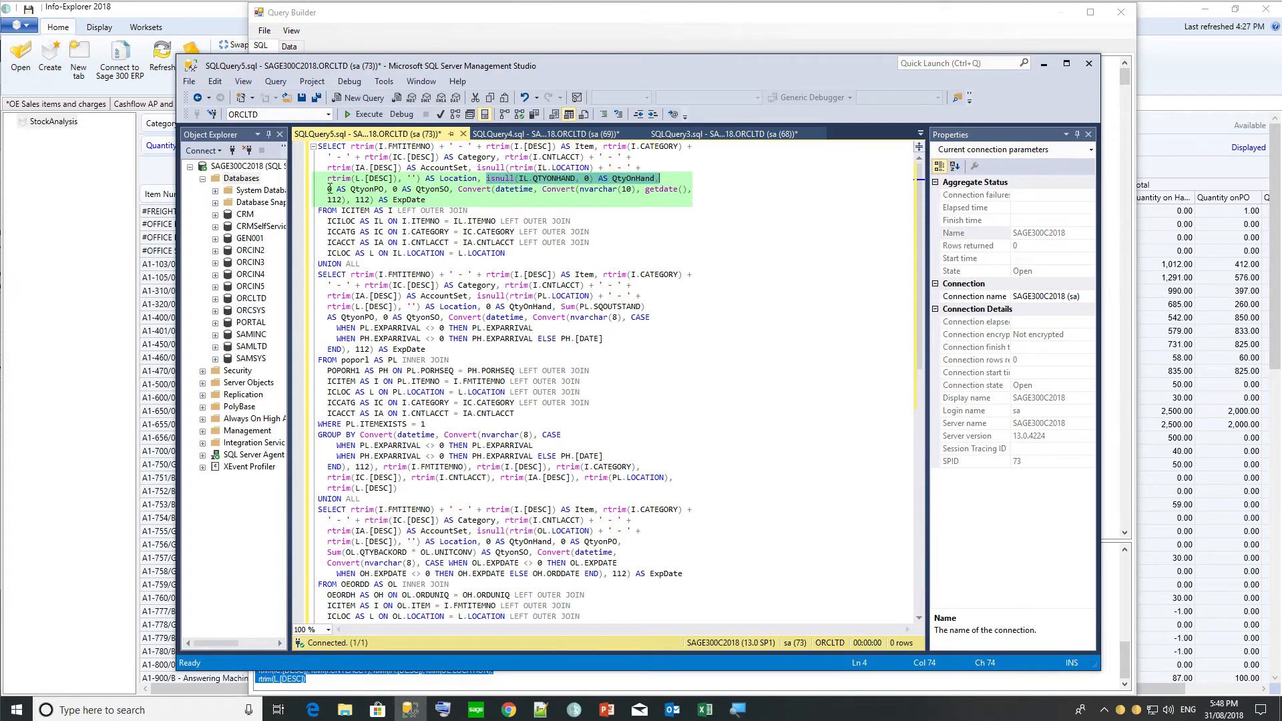
{"action": "left_click", "coordinate": [435, 189]}
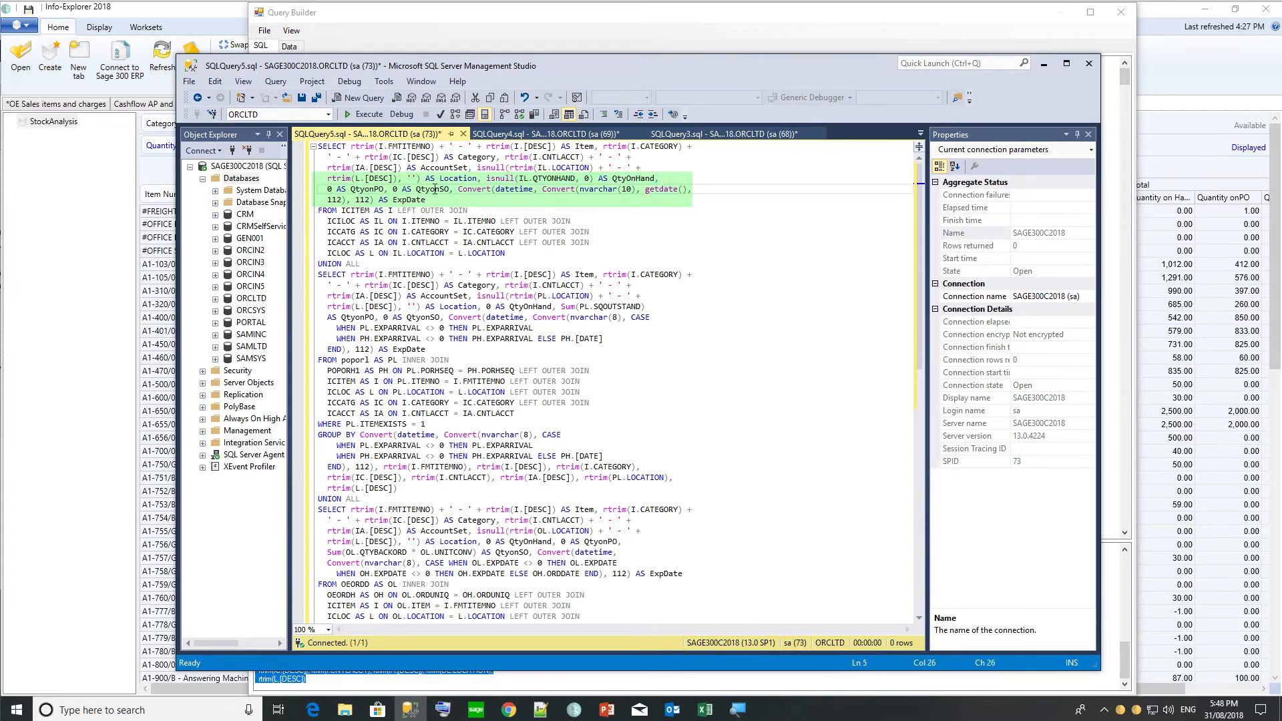
{"action": "left_click", "coordinate": [365, 264]}
{"action": "key", "text": "Return"}
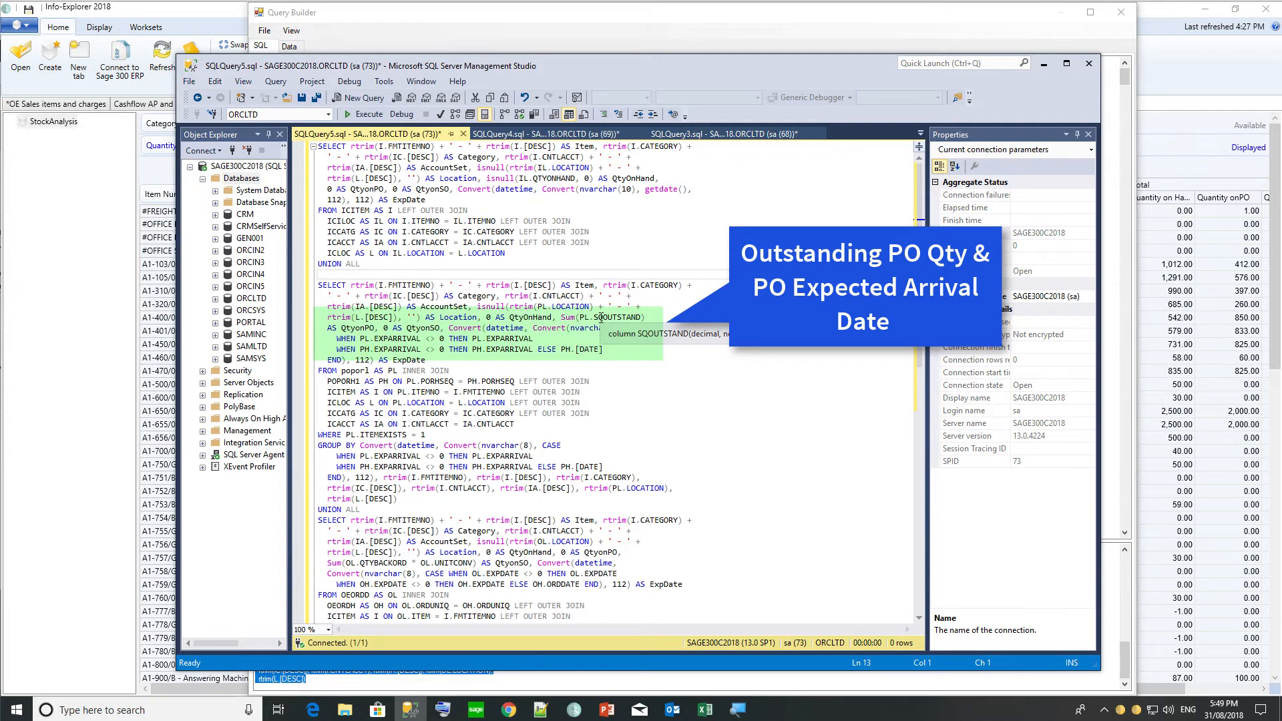
{"action": "left_click", "coordinate": [359, 328]}
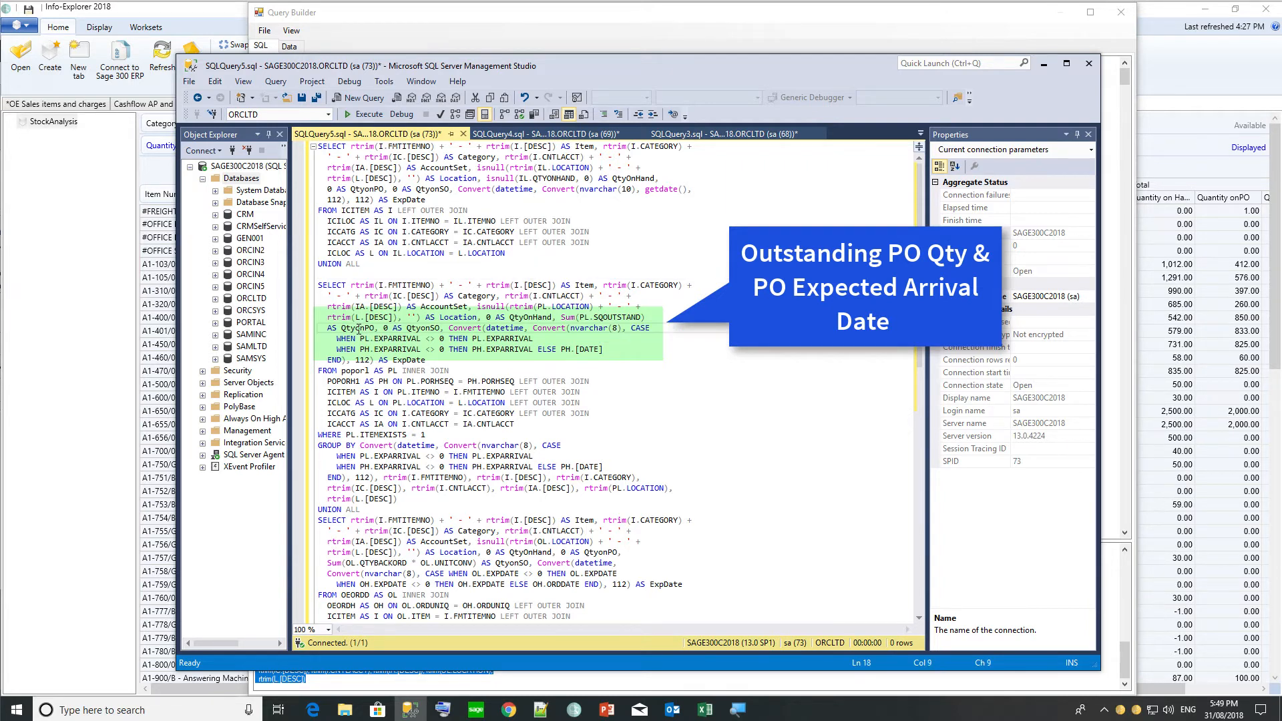
{"action": "left_click", "coordinate": [396, 328]}
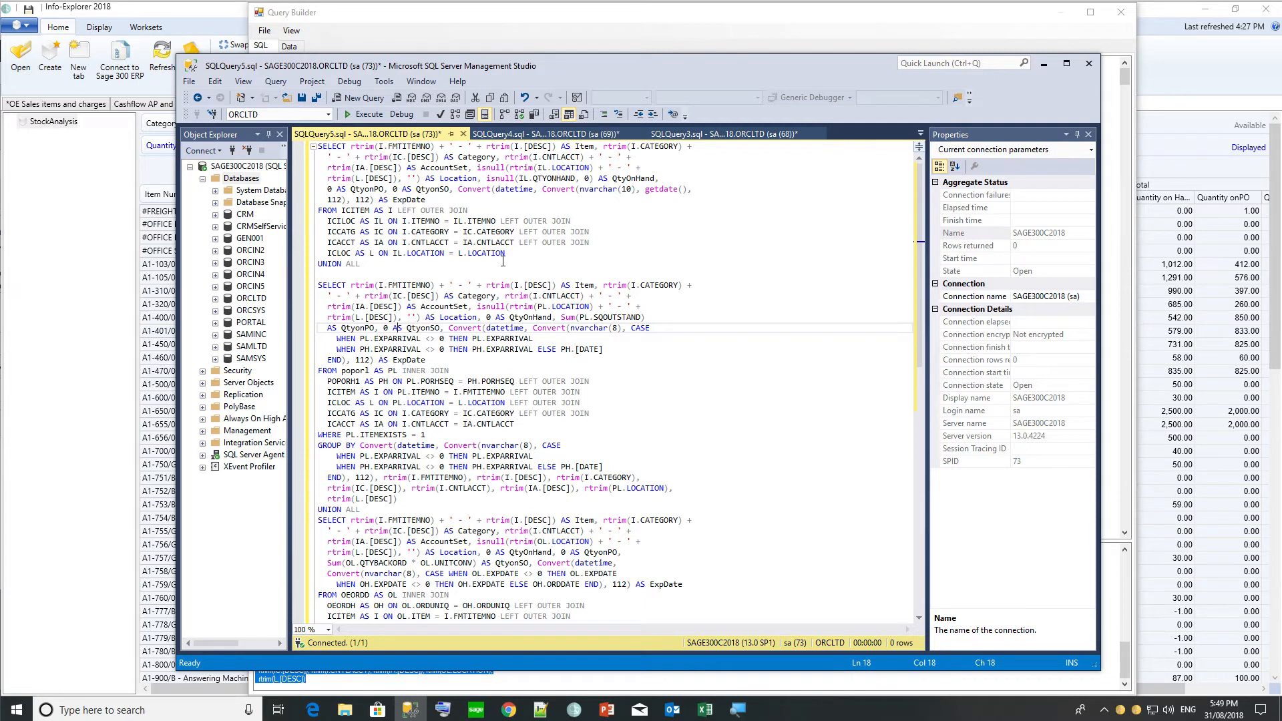
{"action": "left_click", "coordinate": [520, 253]}
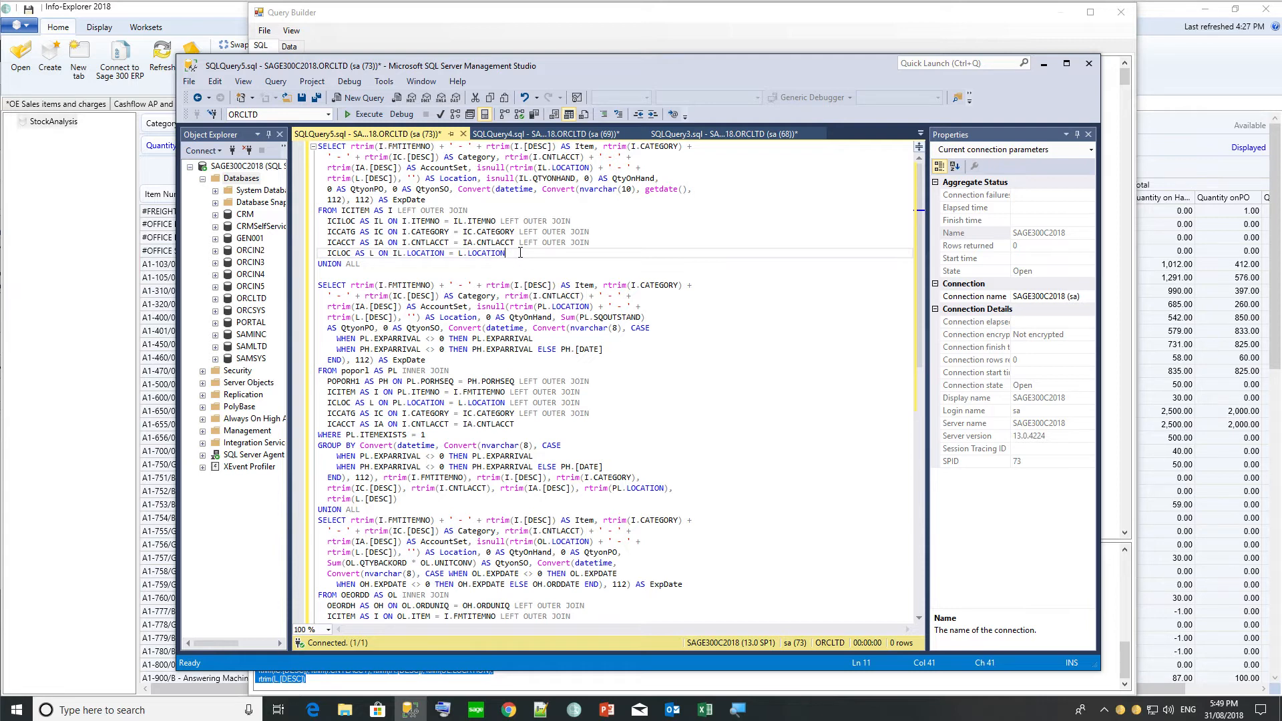
Insert blank lines before and after the second UNION ALL, above the order entry block.
{"action": "left_click", "coordinate": [422, 499]}
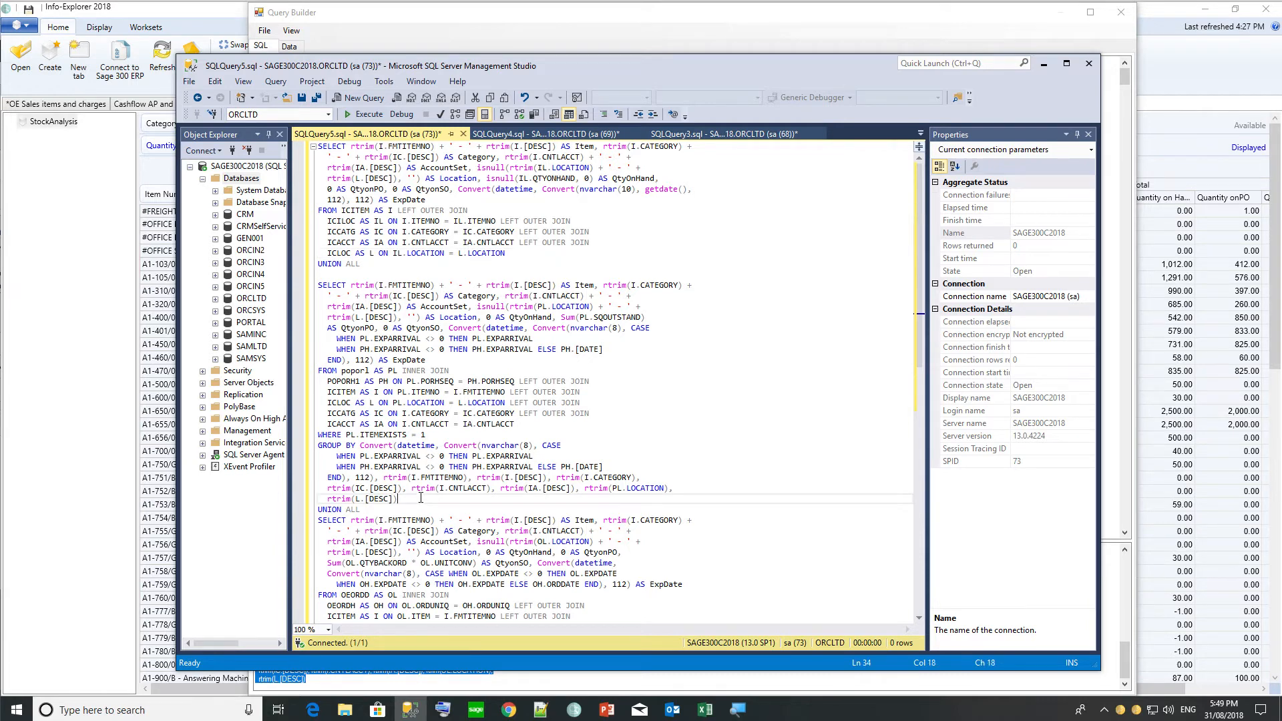
{"action": "key", "text": "Return"}
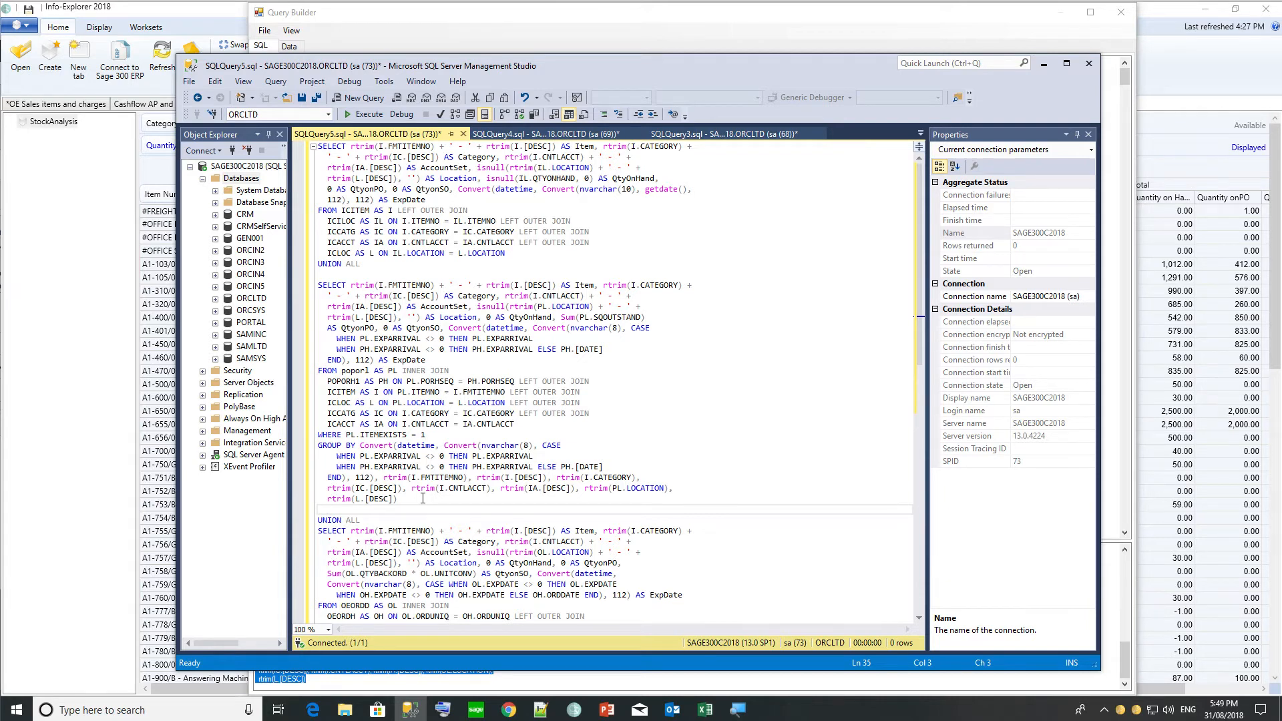
{"action": "key", "text": "Down"}
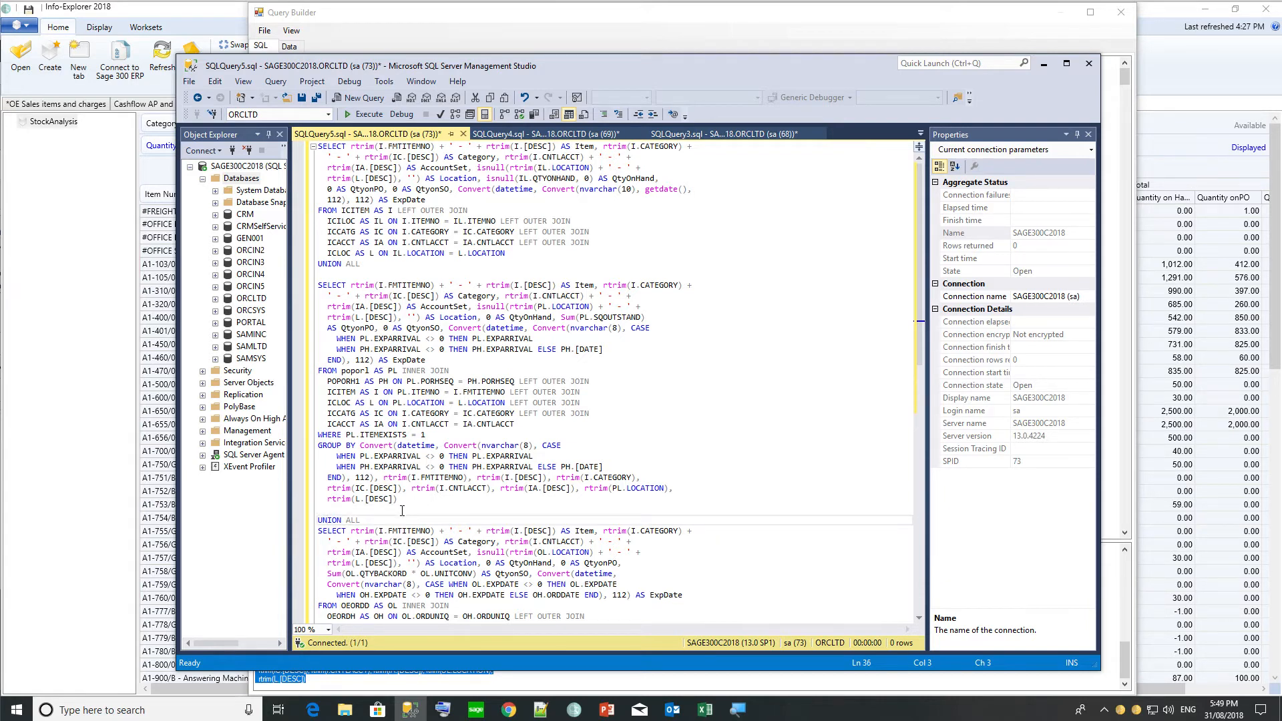
{"action": "left_click", "coordinate": [402, 516]}
{"action": "key", "text": "Return"}
{"action": "key", "text": "Down"}
{"action": "key", "text": "Down"}
{"action": "key", "text": "Down"}
{"action": "key", "text": "Down"}
{"action": "key", "text": "Down"}
{"action": "key", "text": "Down"}
{"action": "key", "text": "Down"}
{"action": "key", "text": "Down"}
{"action": "key", "text": "Down"}
{"action": "key", "text": "Down"}
{"action": "key", "text": "Down"}
{"action": "key", "text": "Down"}
{"action": "key", "text": "Down"}
{"action": "key", "text": "Down"}
{"action": "key", "text": "Down"}
{"action": "key", "text": "Down"}
{"action": "key", "text": "Down"}
{"action": "key", "text": "Down"}
{"action": "key", "text": "Down"}
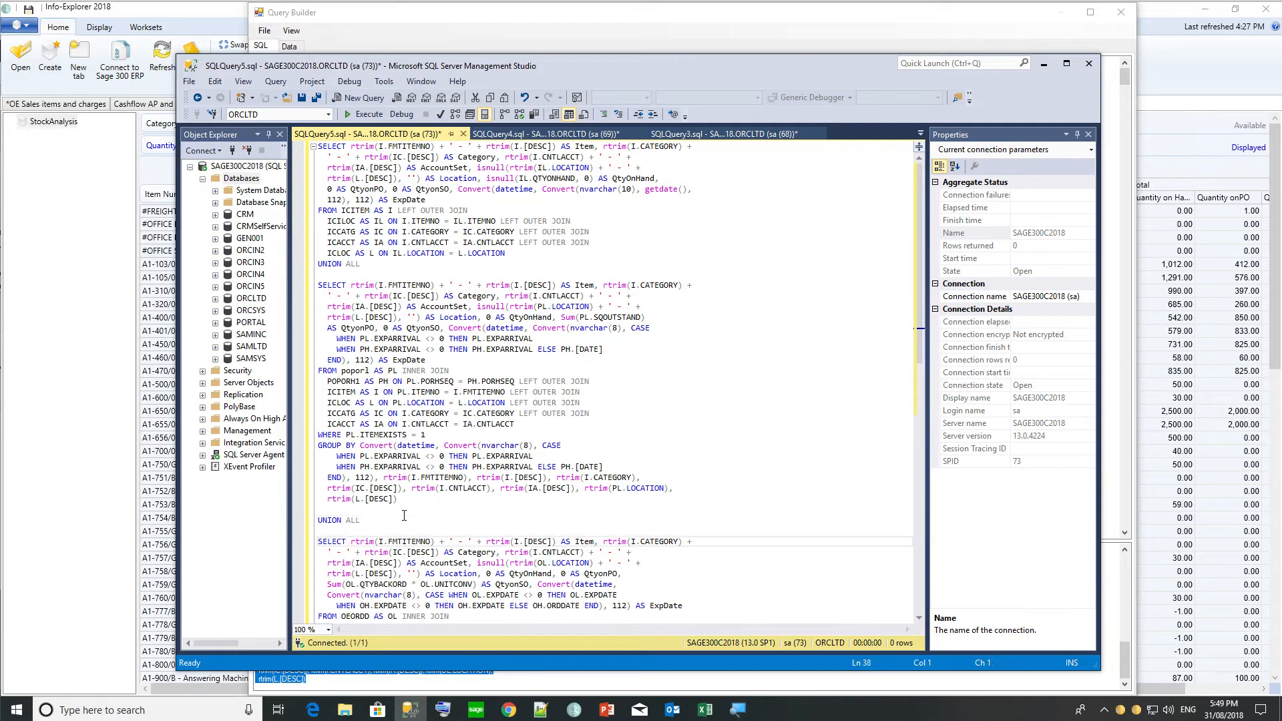
{"action": "key", "text": "Down"}
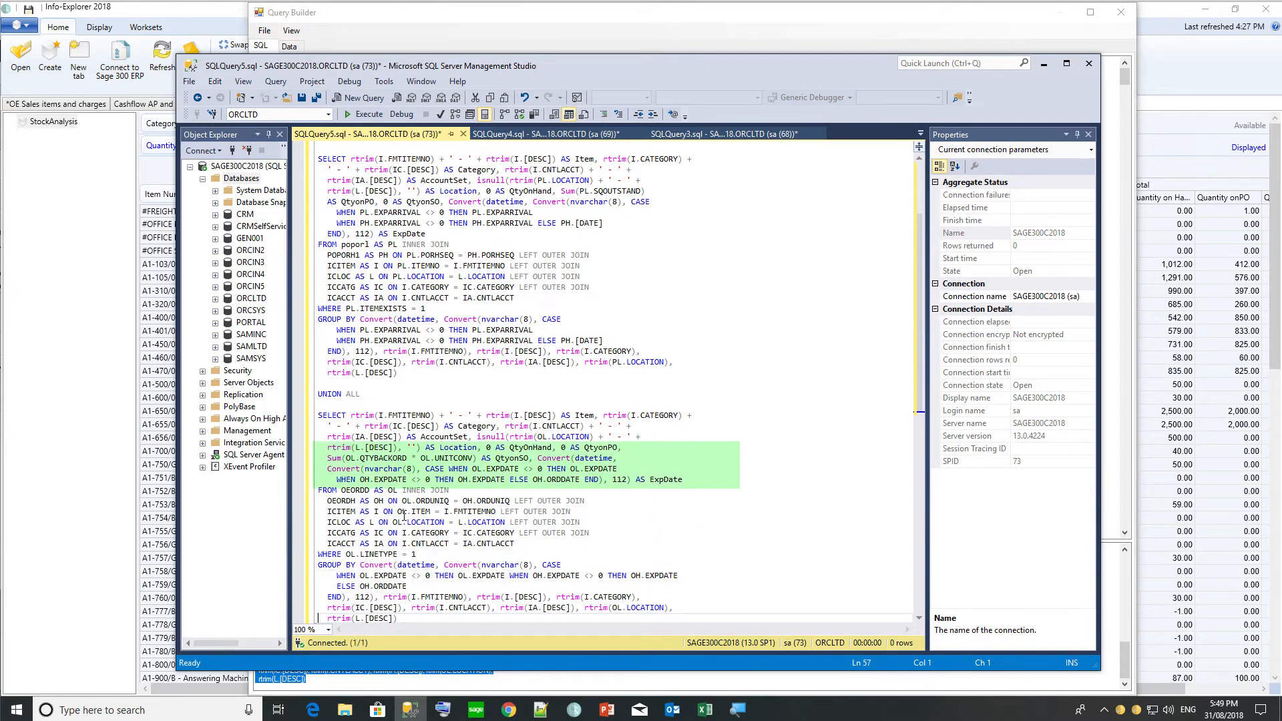
Highlight the Sum(OL.QTYBACKORD...) back-order quantity expression in the order entry query.
{"action": "left_click", "coordinate": [404, 620]}
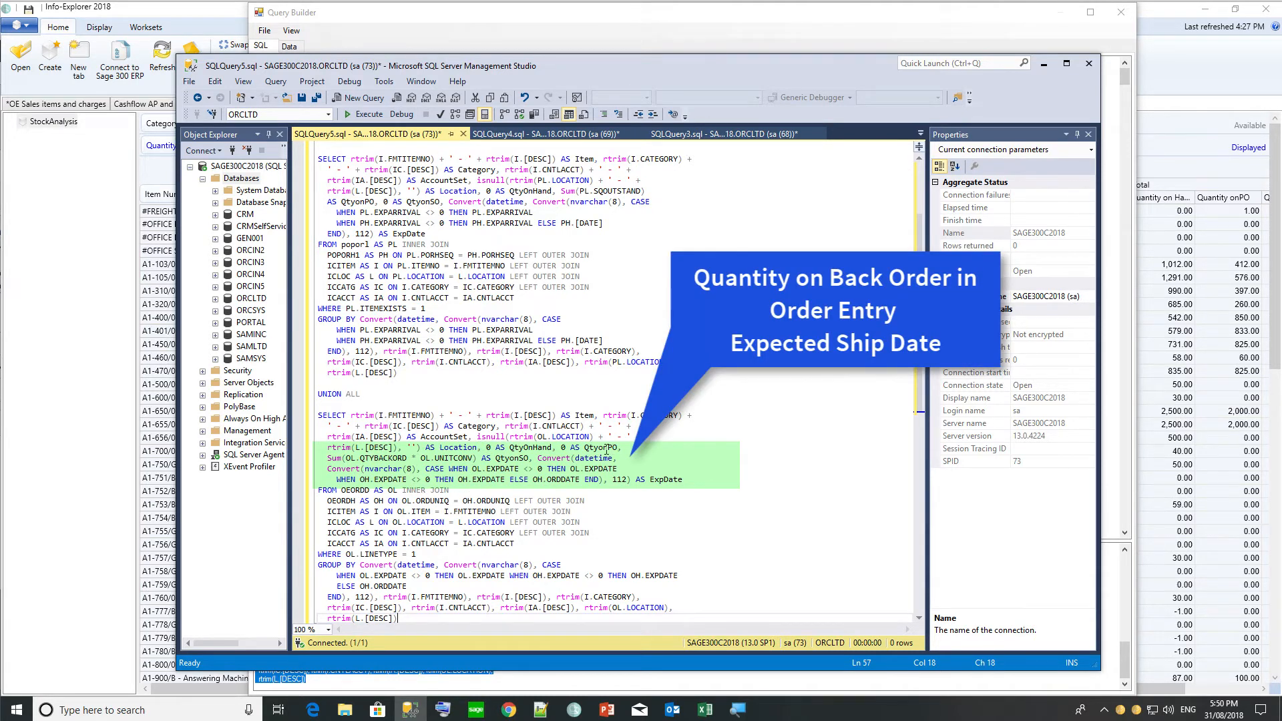
{"action": "left_click_drag", "start_coordinate": [327, 458], "coordinate": [539, 454]}
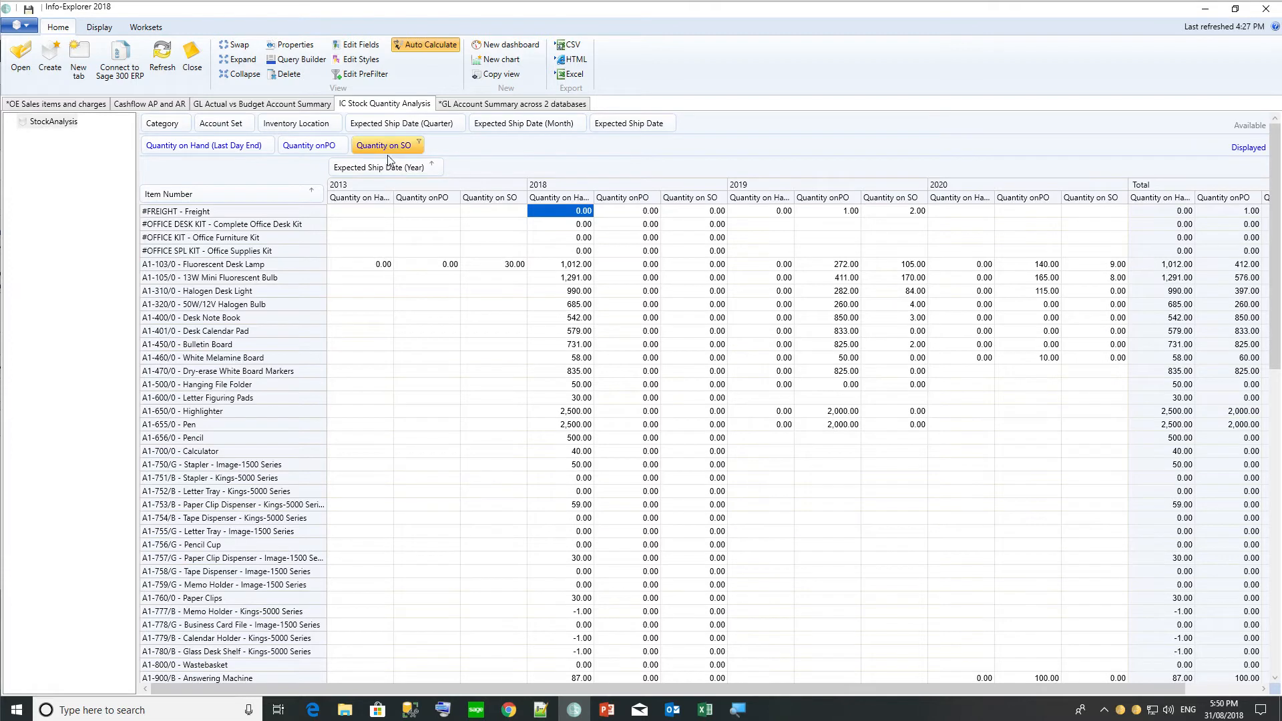
Select the 2018 quantity on PO value for freight in the grid.
{"action": "left_click", "coordinate": [636, 213]}
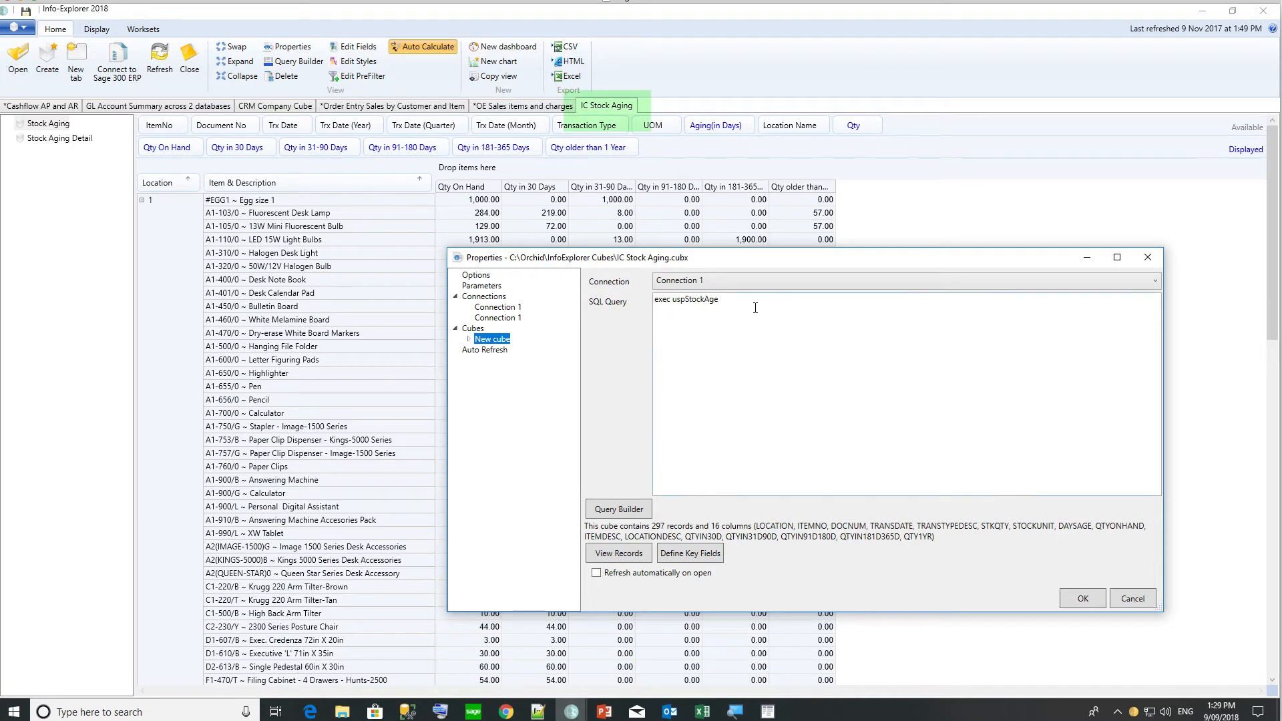
Highlight the exec uspStockAge call and close the IC Stock Aging properties.
{"action": "left_click_drag", "start_coordinate": [755, 308], "coordinate": [647, 303]}
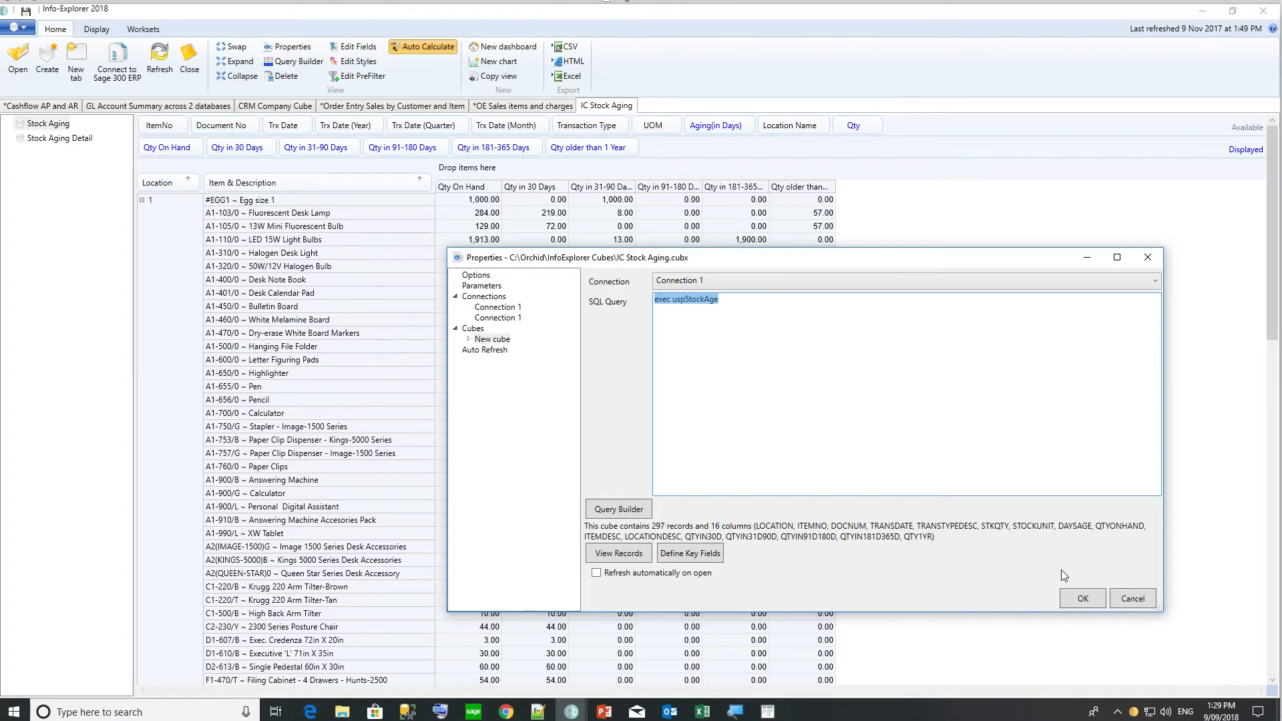
{"action": "key", "text": "Return"}
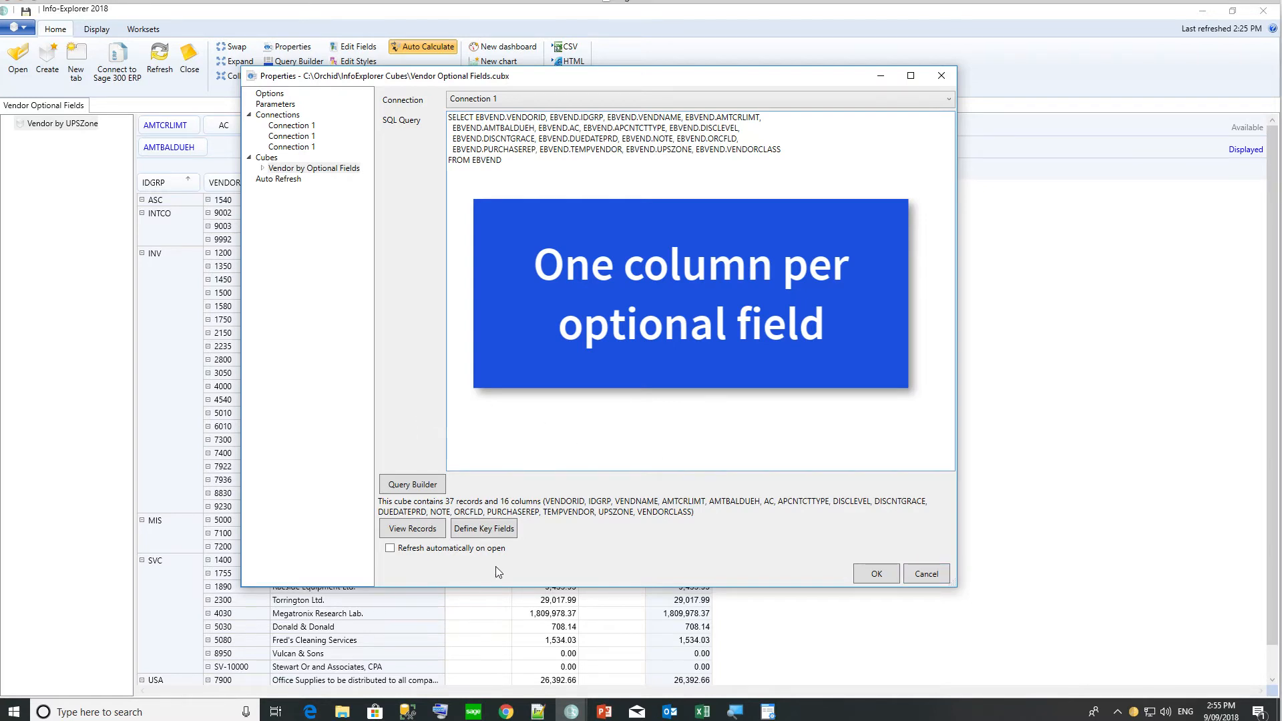
Bring the ORCLTD I/M Codes window forward beside the Vendor by Optional Fields query.
{"action": "mouse_move", "coordinate": [768, 713]}
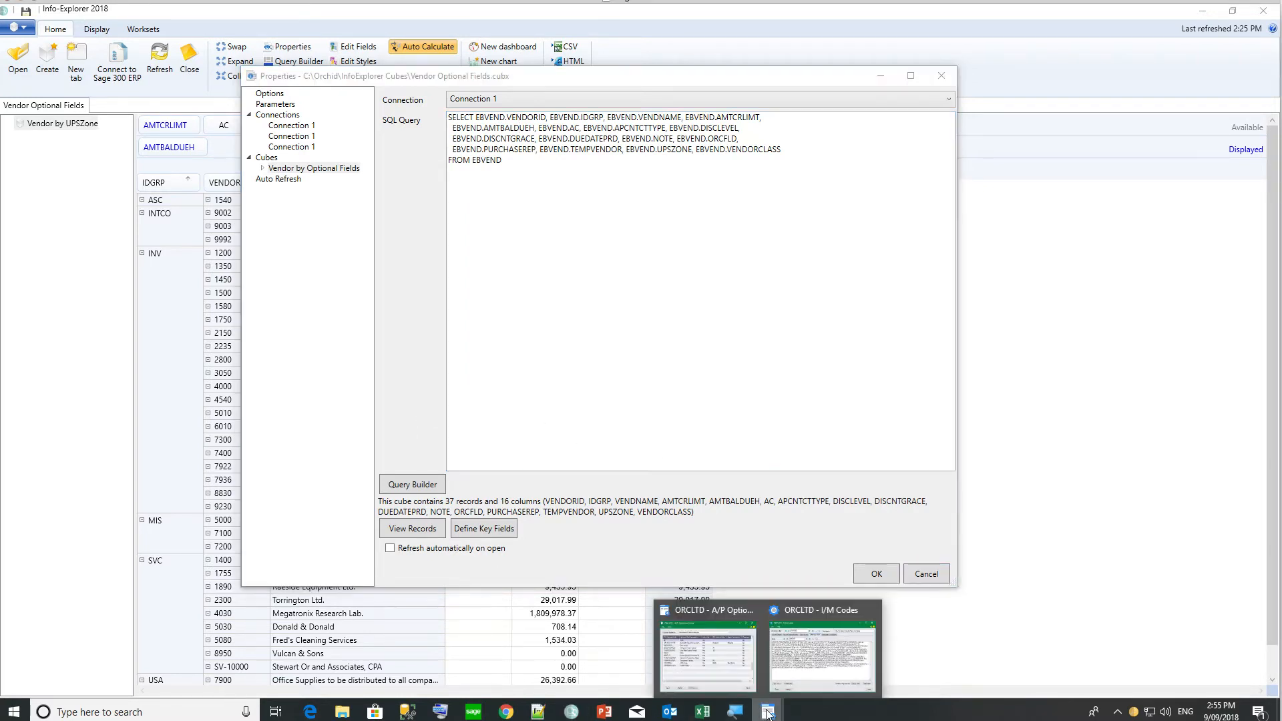
{"action": "left_click", "coordinate": [791, 670]}
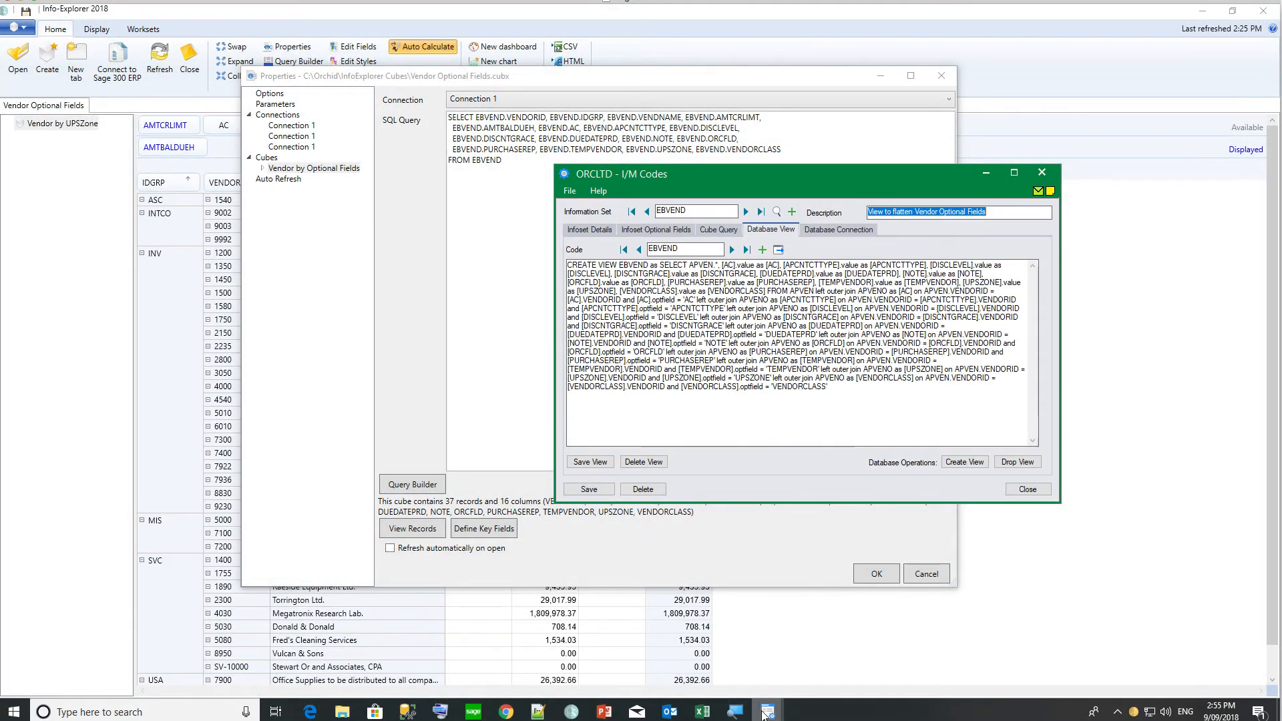
Bring the A/P Optional Fields window to the front from the I/M Codes preview.
{"action": "mouse_move", "coordinate": [768, 711]}
{"action": "left_click", "coordinate": [721, 674]}
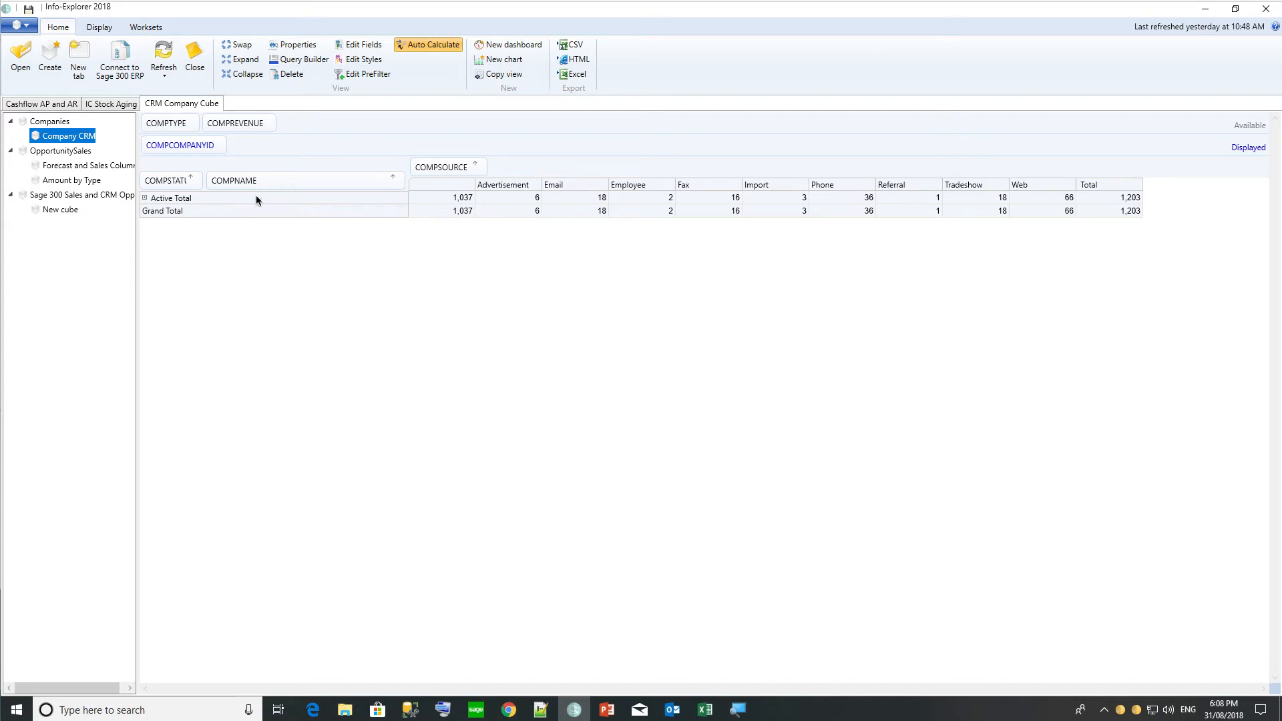
On Connection 1's CRM database, add WHERE comp_deleted IS NULL after FROM Company and confirm.
{"action": "left_click", "coordinate": [291, 47]}
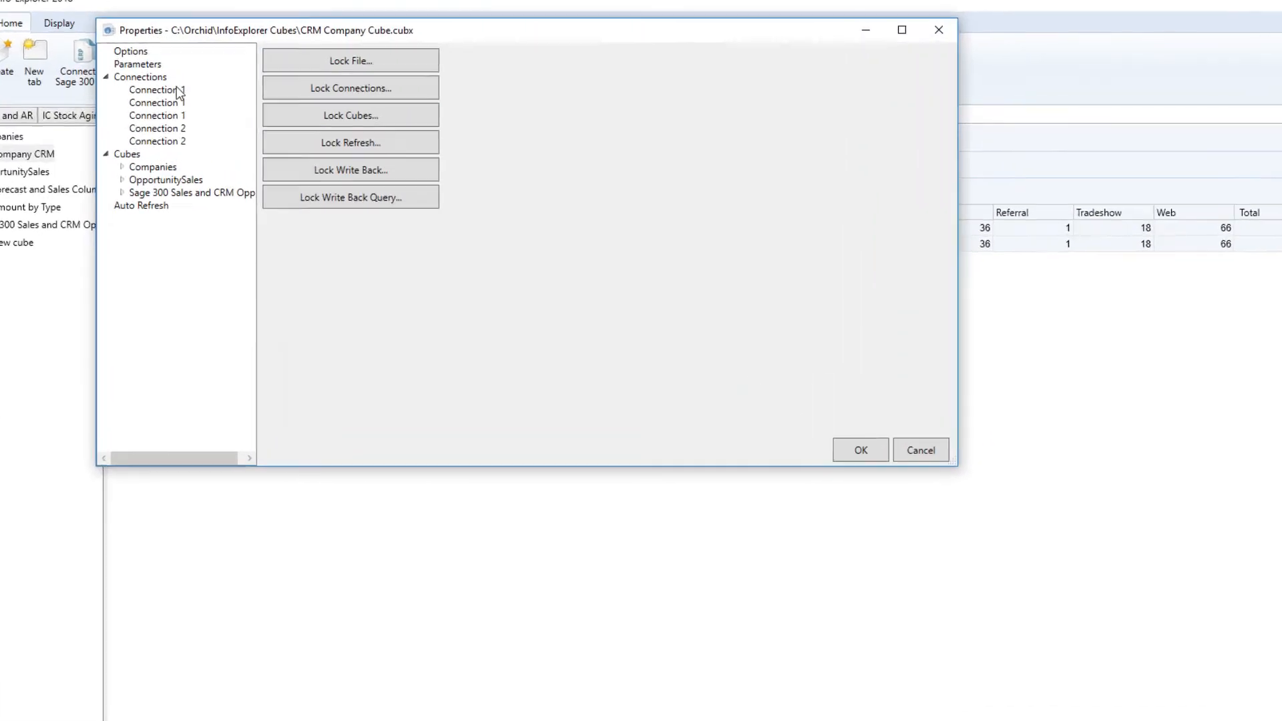
{"action": "left_click", "coordinate": [198, 81]}
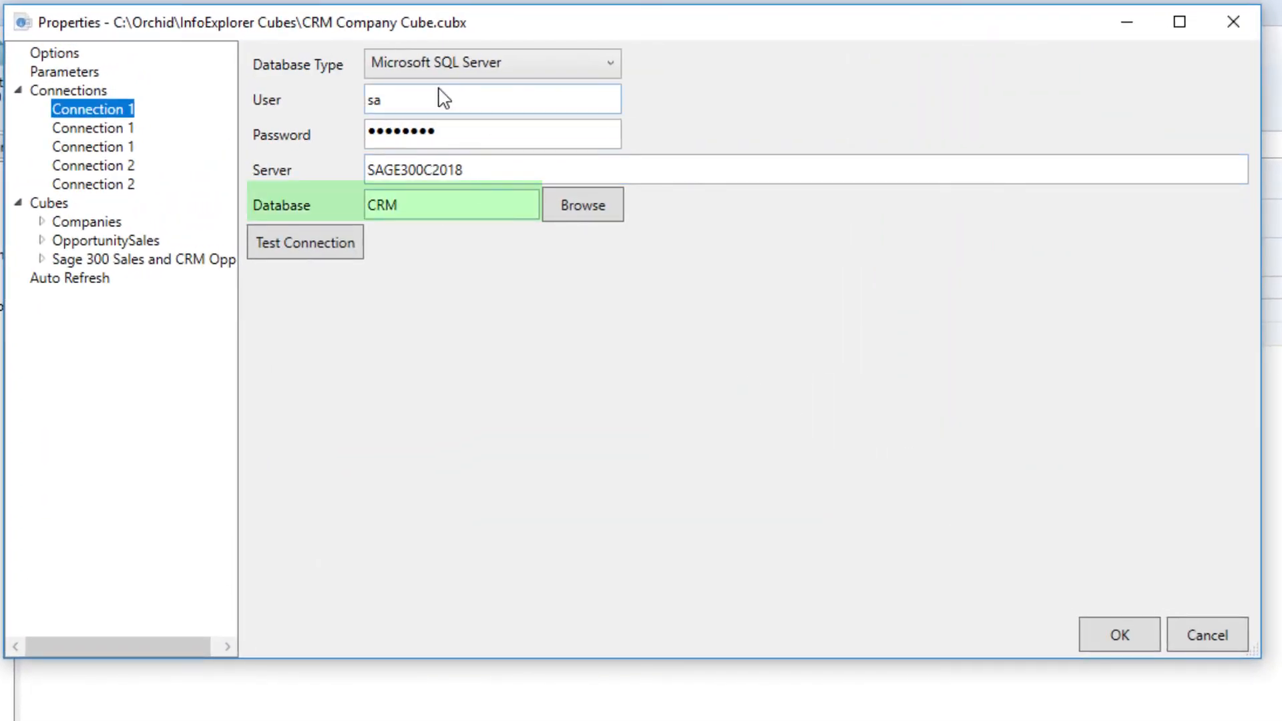
{"action": "left_click_drag", "start_coordinate": [417, 205], "coordinate": [355, 214]}
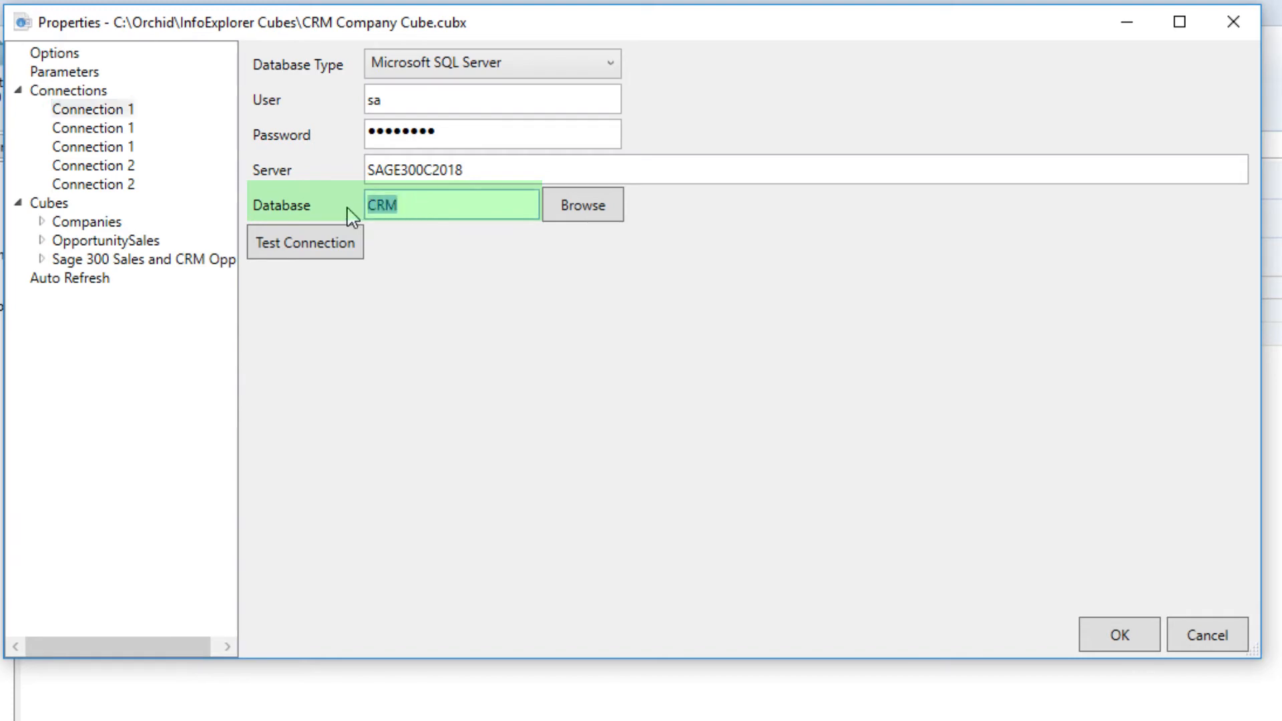
{"action": "left_click", "coordinate": [92, 224]}
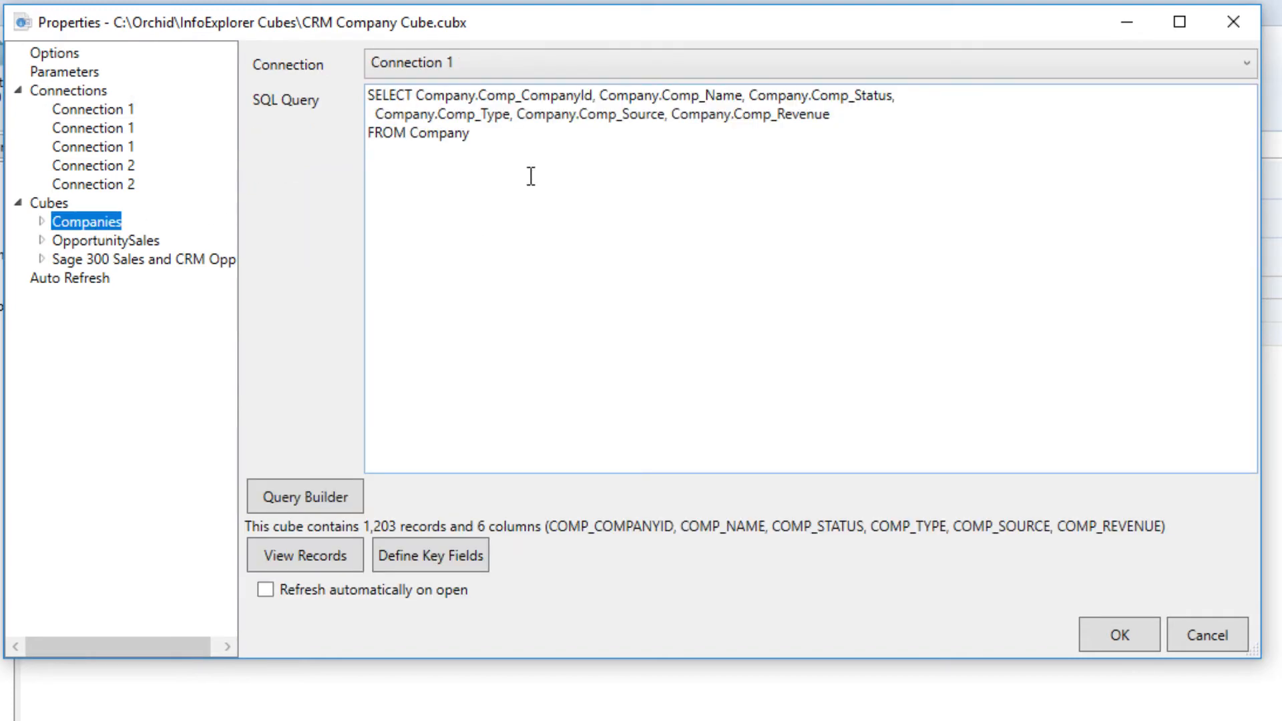
{"action": "left_click", "coordinate": [498, 136]}
{"action": "type", "text": "WHERE comp_deleted IS NULL"}
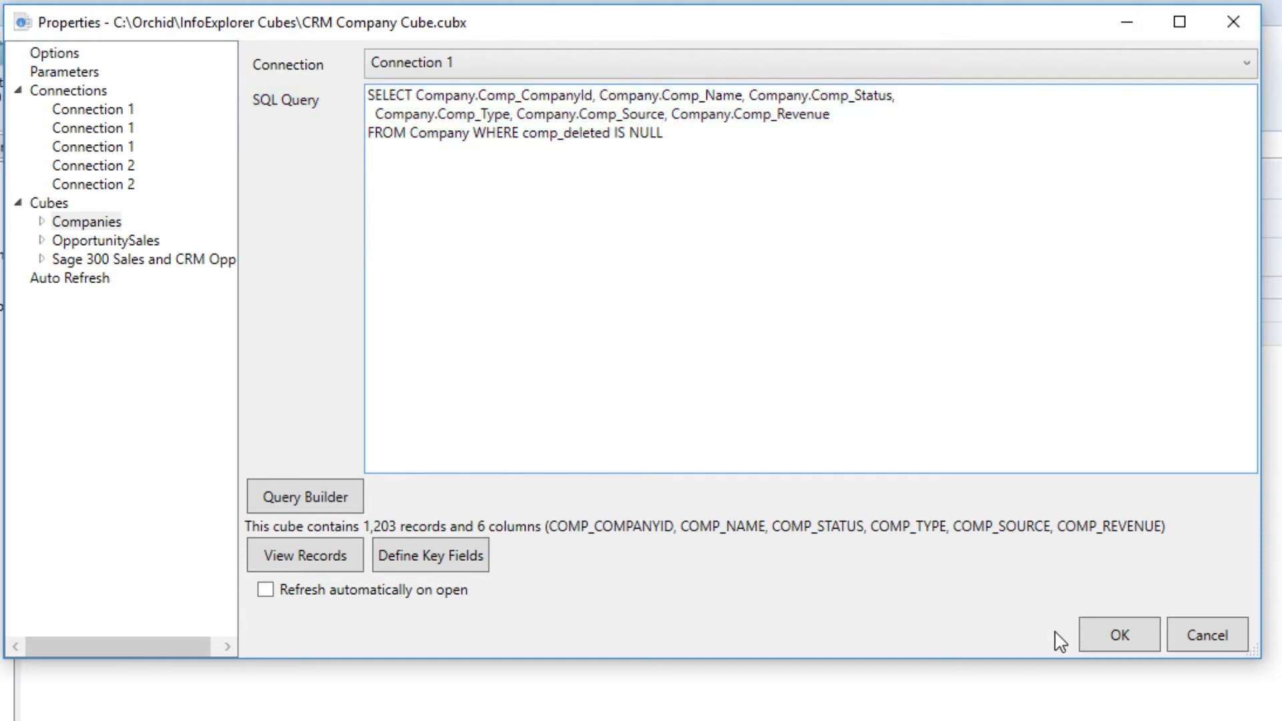
{"action": "left_click", "coordinate": [1115, 634]}
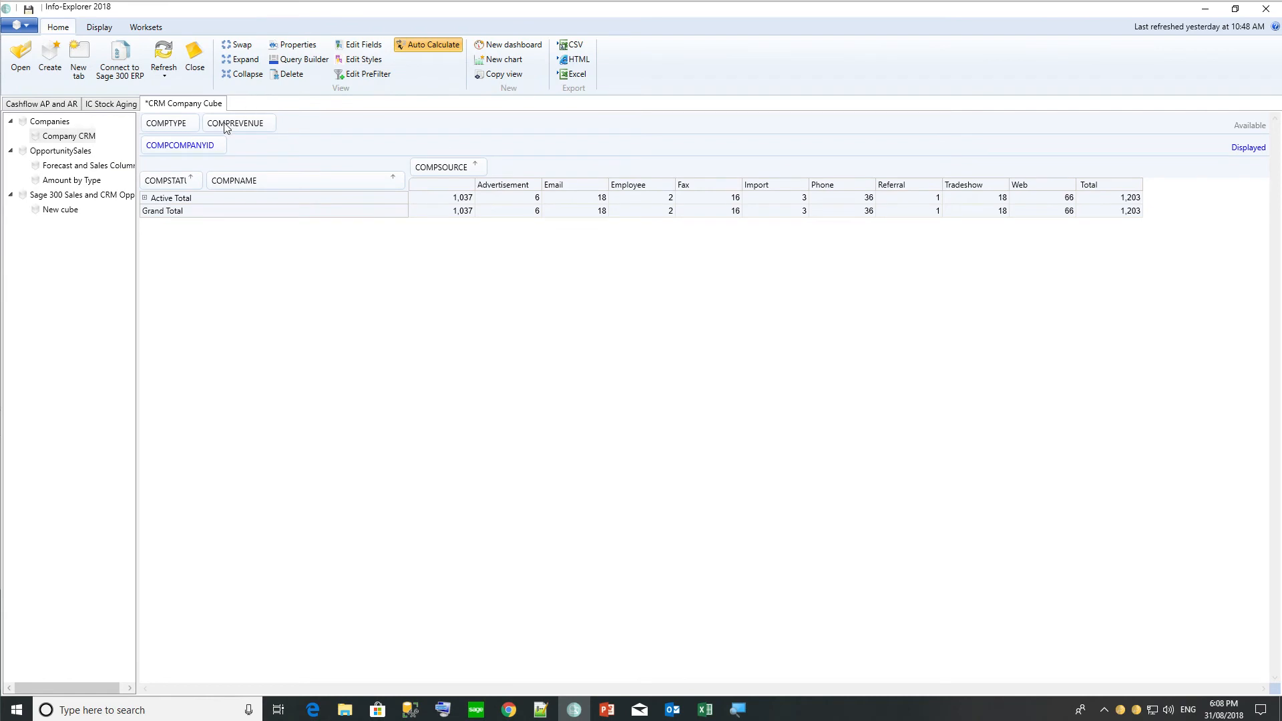
Load the Forecast and Sales Columns cube, then bring up the CRM Company Cube file's properties.
{"action": "left_click", "coordinate": [71, 167]}
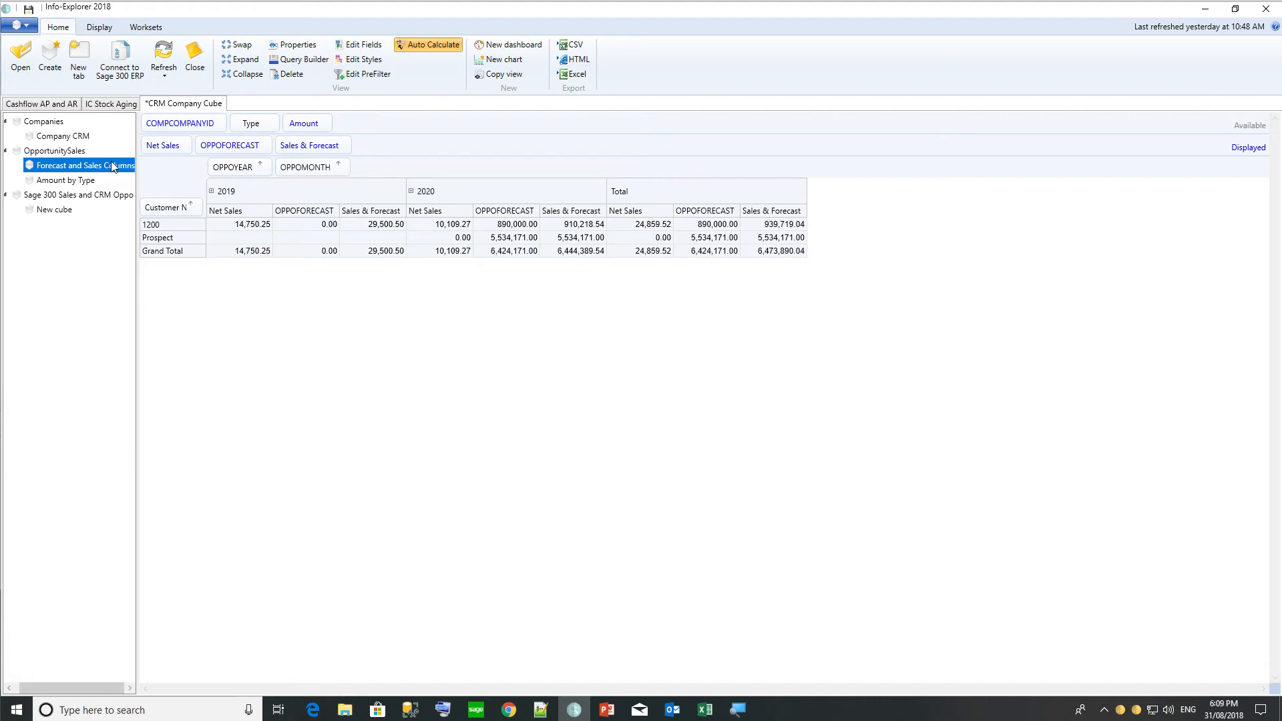
{"action": "left_click", "coordinate": [288, 45]}
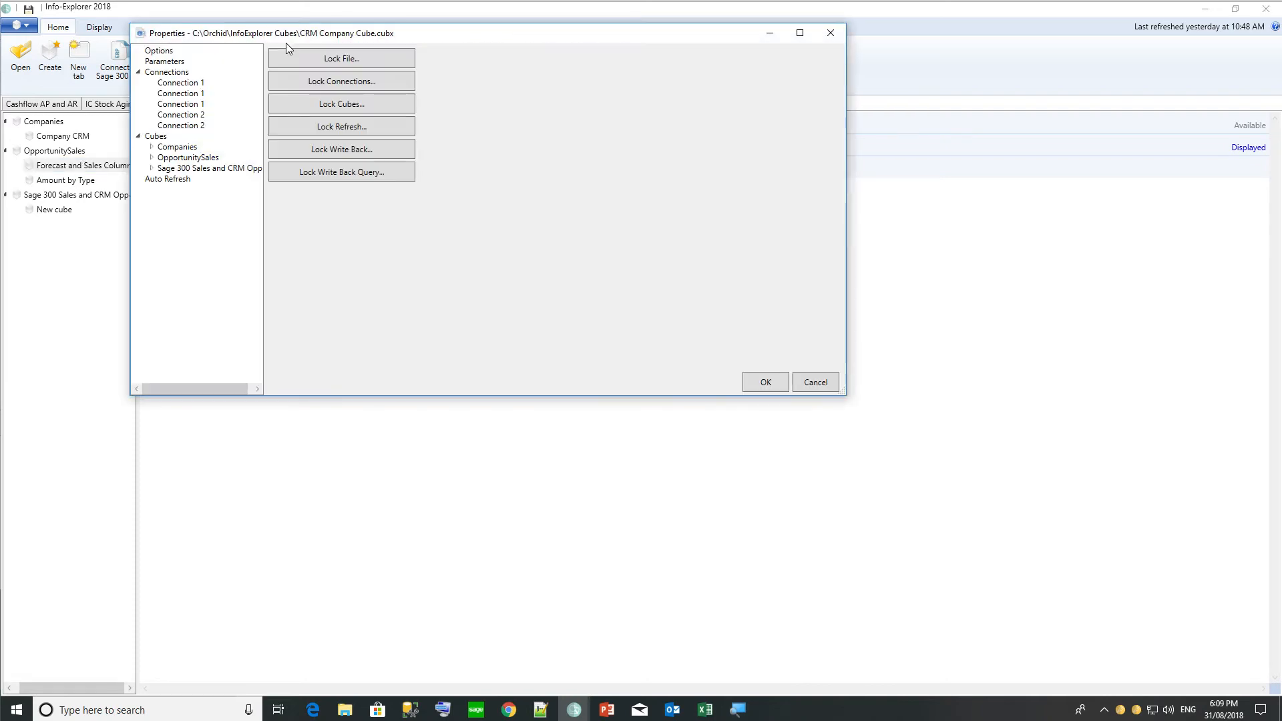
Review the OpportunitySales query, marking its projected sales and actual sales SELECT blocks.
{"action": "left_click", "coordinate": [187, 158]}
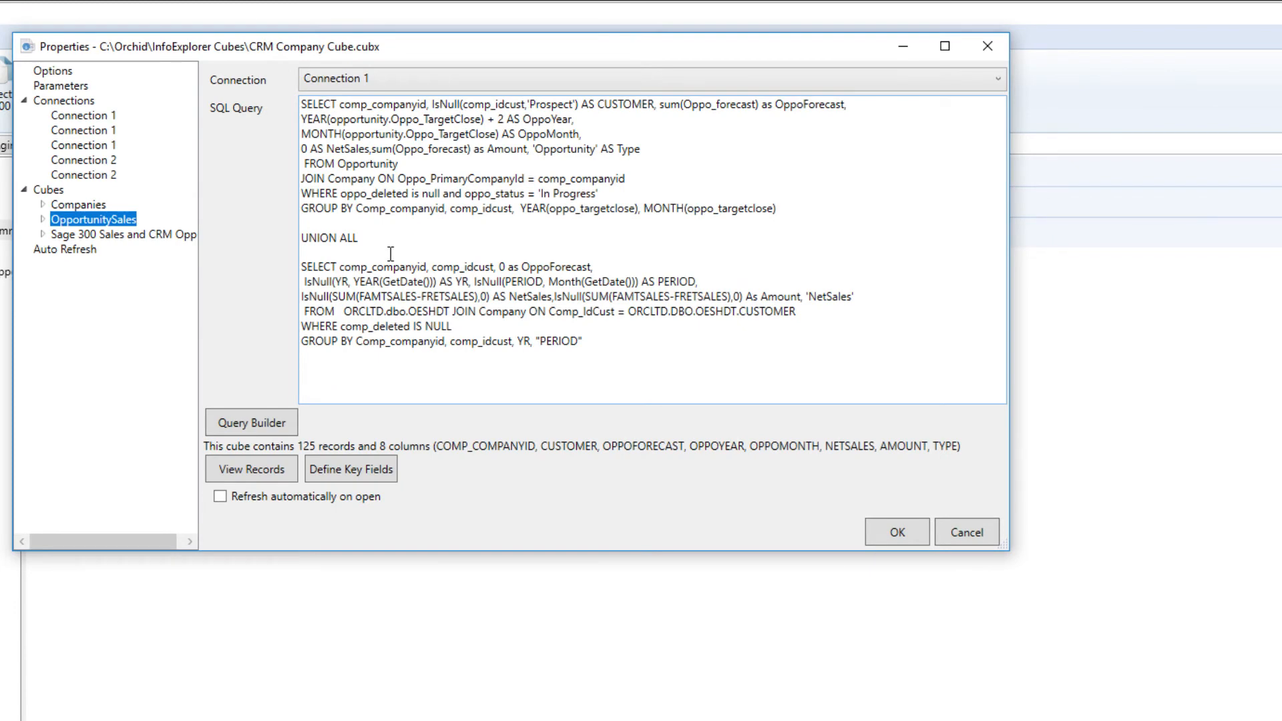
{"action": "left_click", "coordinate": [301, 135]}
{"action": "key", "text": "ctrl+a"}
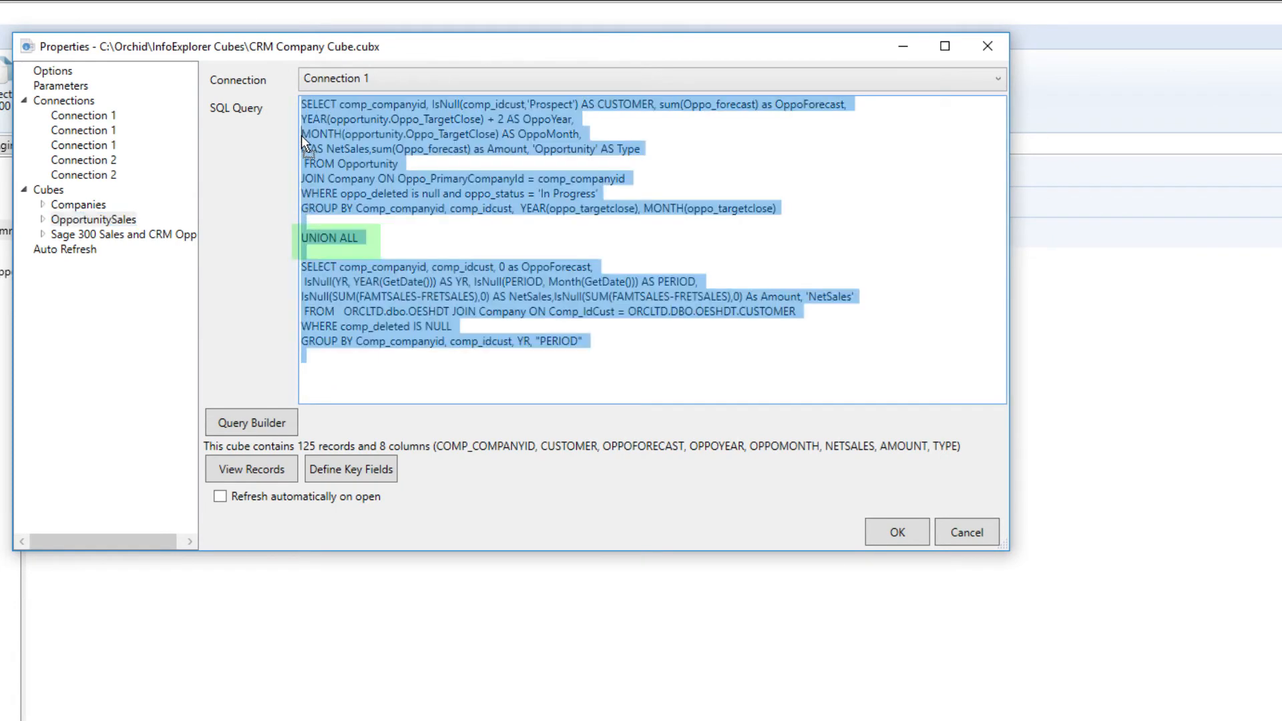
{"action": "left_click_drag", "start_coordinate": [342, 221], "coordinate": [295, 98]}
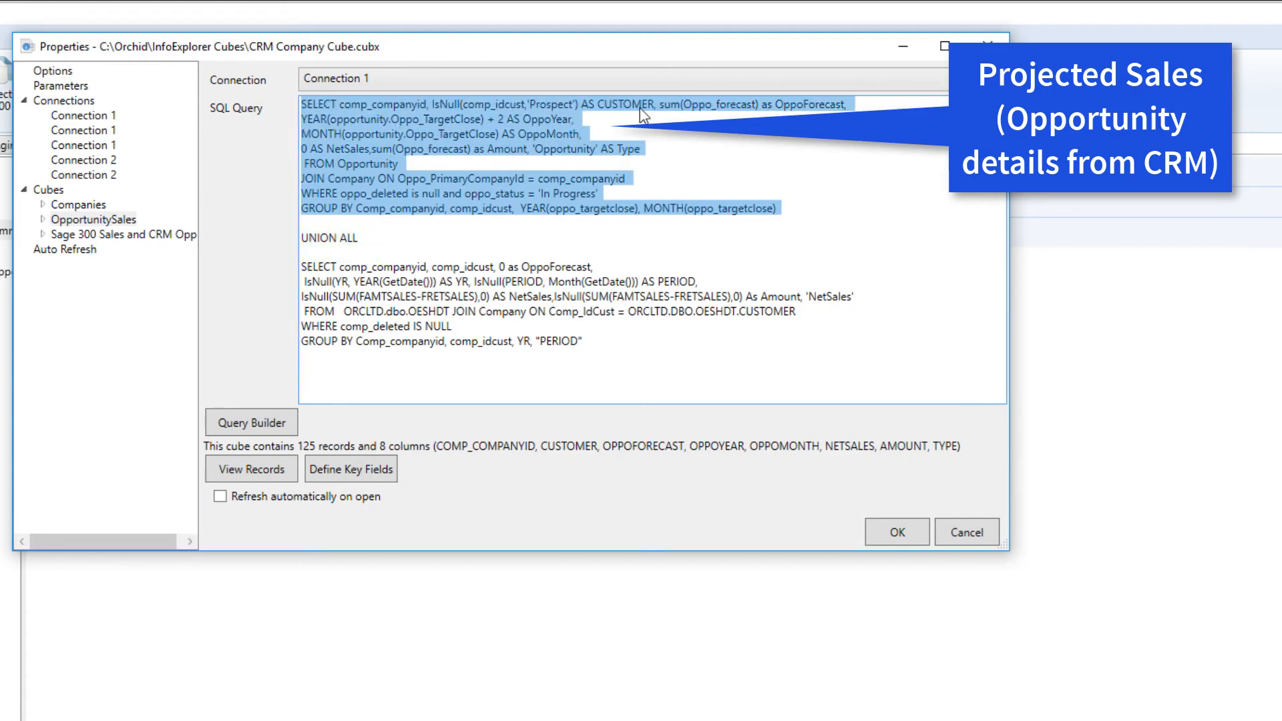
{"action": "left_click", "coordinate": [790, 107]}
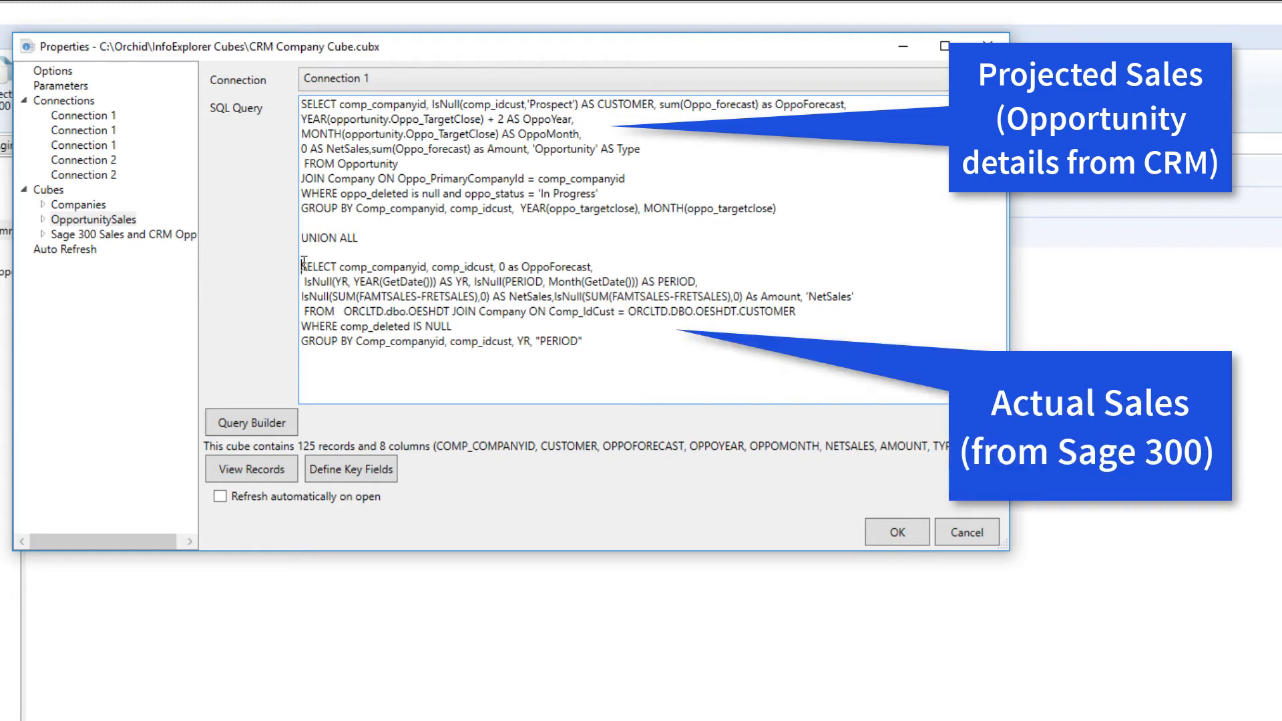
{"action": "left_click_drag", "start_coordinate": [301, 267], "coordinate": [624, 360]}
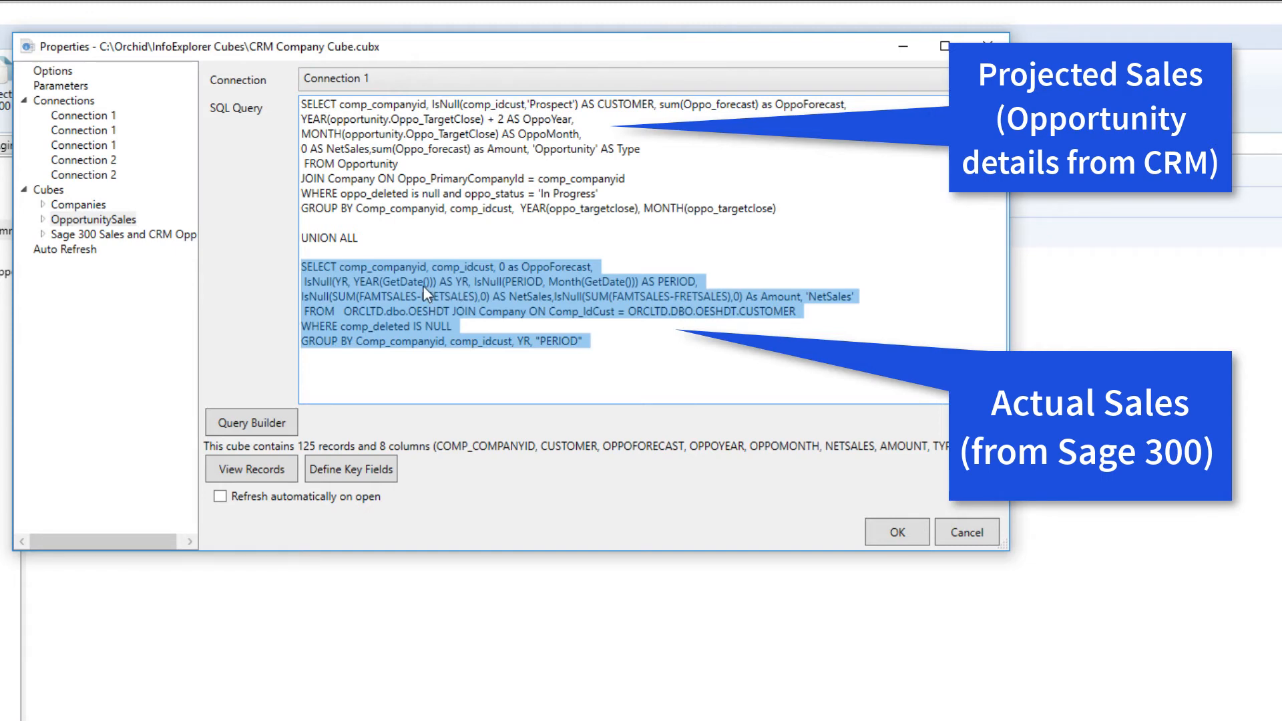
{"action": "left_click", "coordinate": [432, 230]}
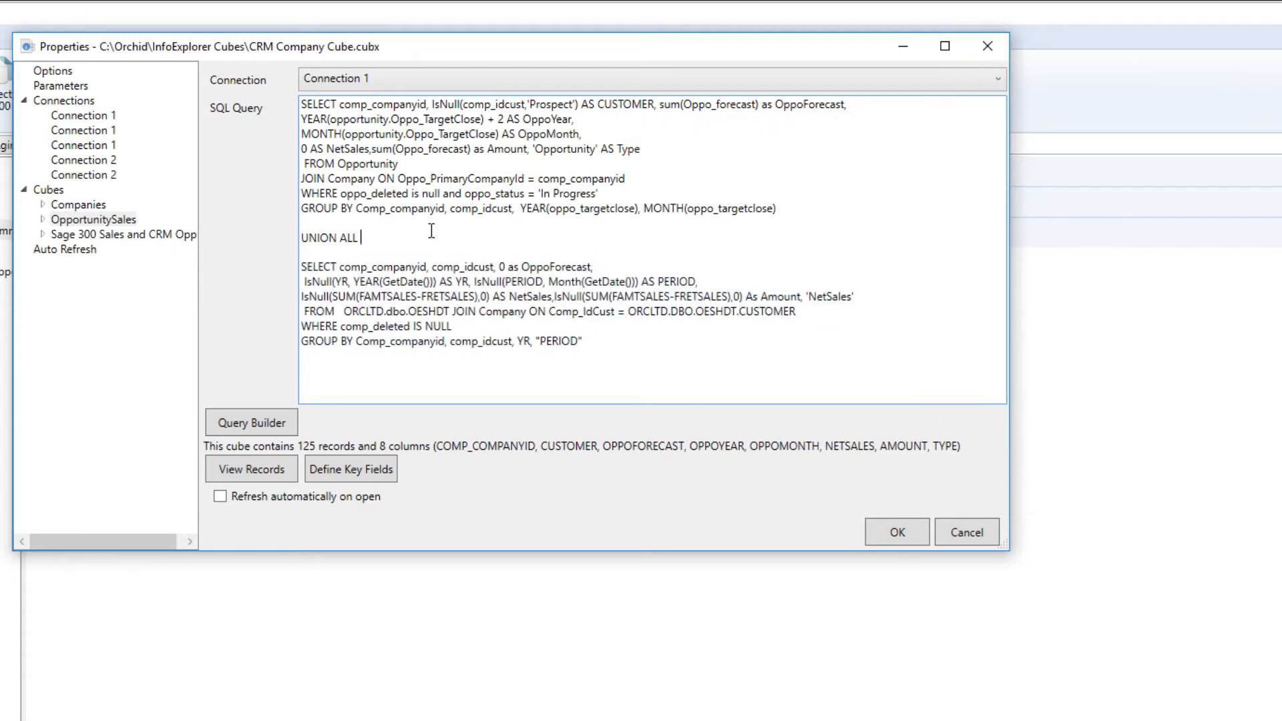
Inspect the Opportunity table and ORCLTD database names, then show the Sage 300 Sales and CRM query.
{"action": "left_click", "coordinate": [337, 164]}
{"action": "left_click_drag", "start_coordinate": [339, 165], "coordinate": [407, 165]}
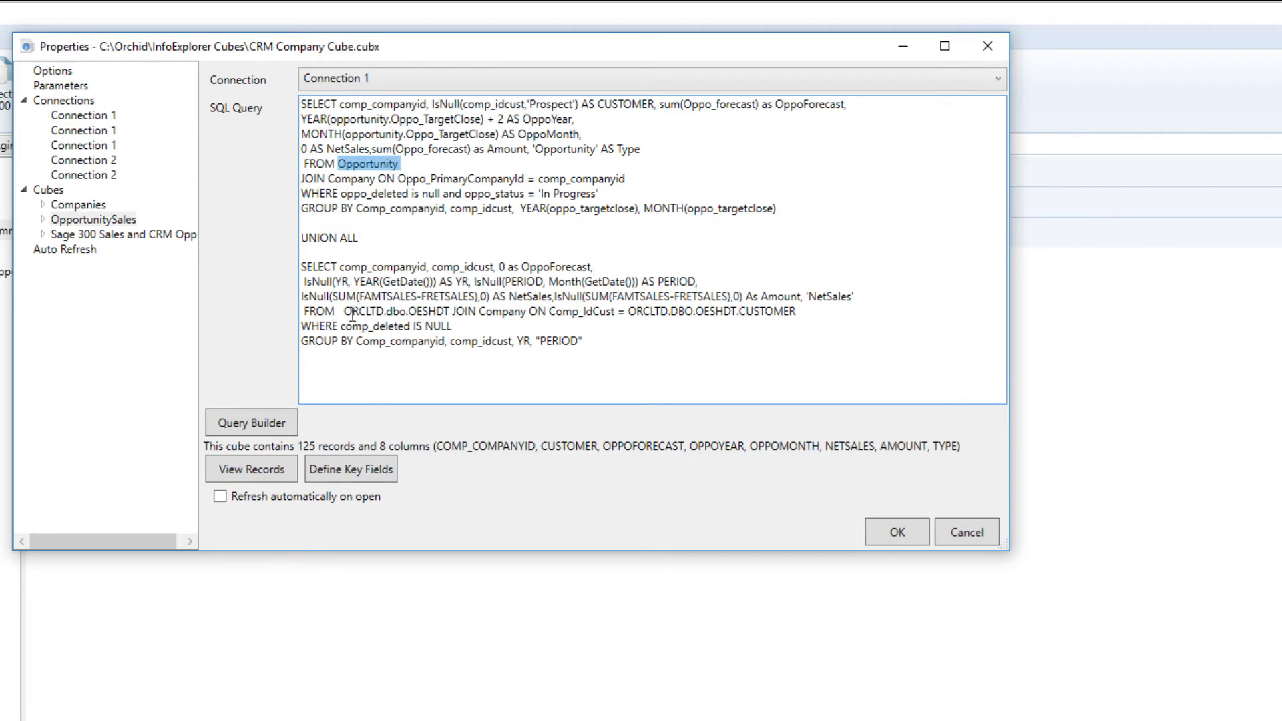
{"action": "left_click_drag", "start_coordinate": [345, 311], "coordinate": [386, 311]}
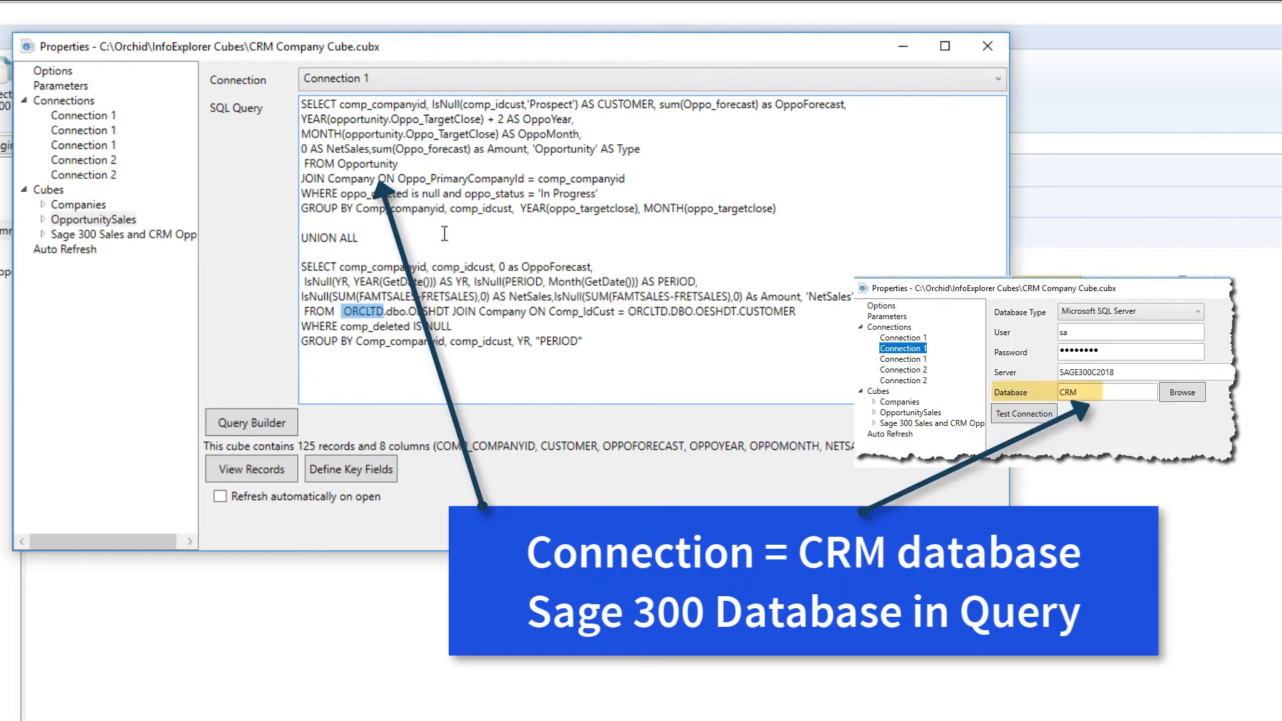
{"action": "left_click", "coordinate": [366, 163]}
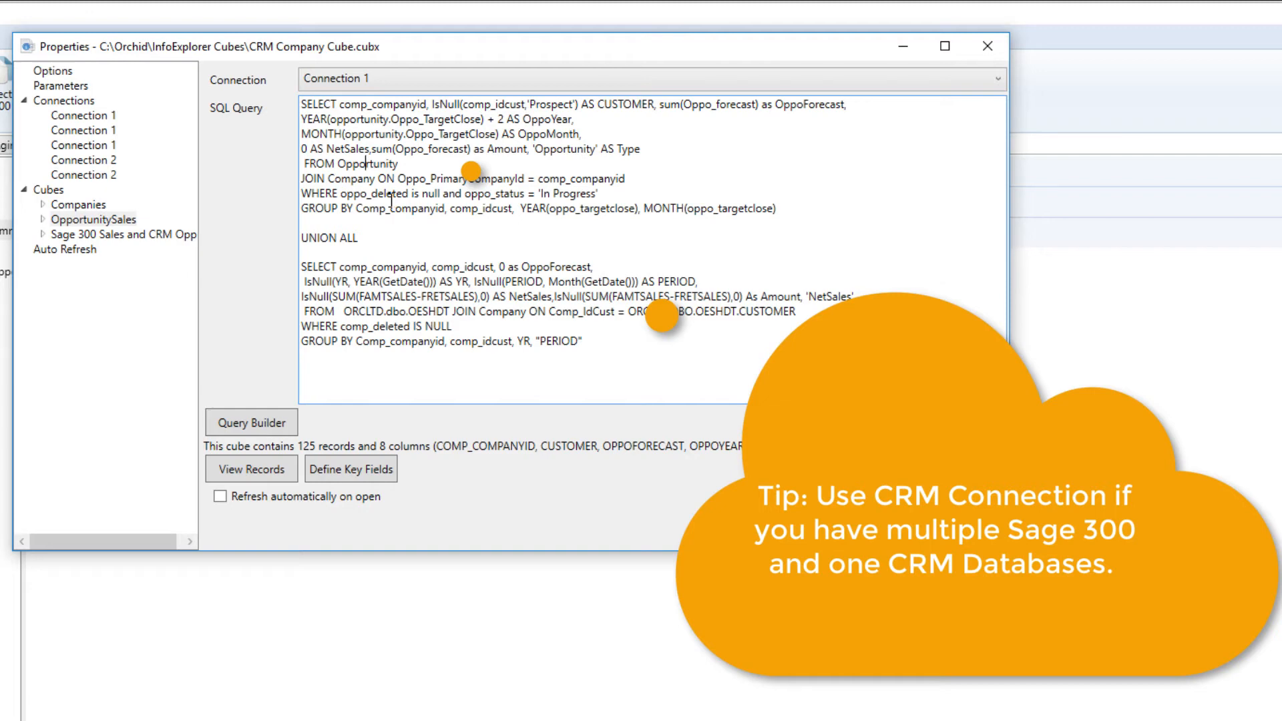
{"action": "left_click", "coordinate": [81, 235]}
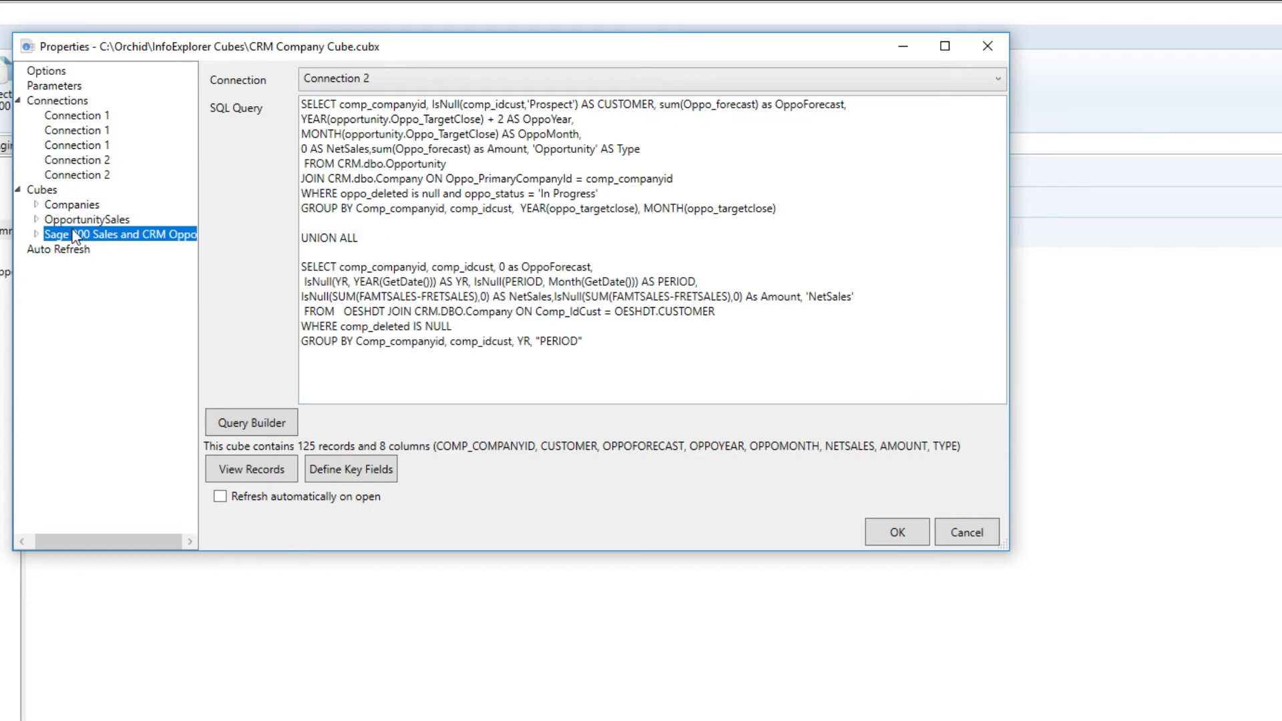
Expand the Sage 300 Sales and CRM cube node and mark the sales section of its query.
{"action": "double_click", "coordinate": [76, 235]}
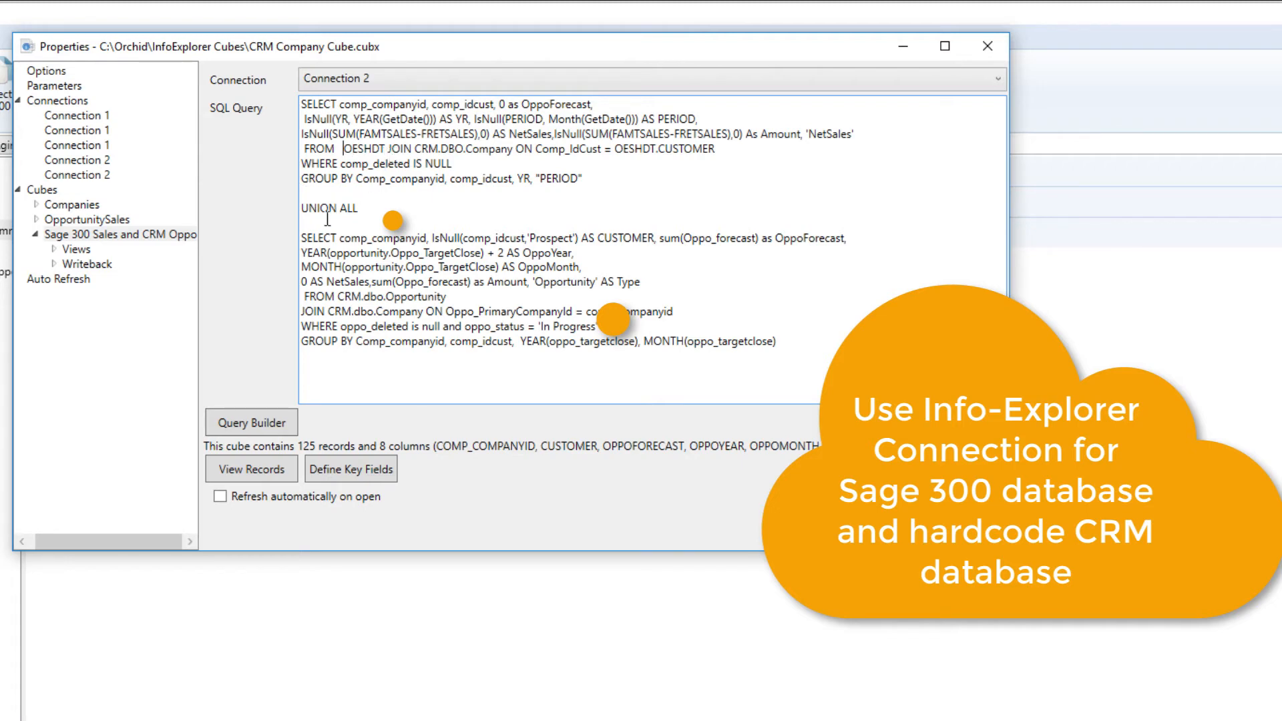
{"action": "left_click_drag", "start_coordinate": [363, 235], "coordinate": [354, 341]}
{"action": "left_click", "coordinate": [349, 296]}
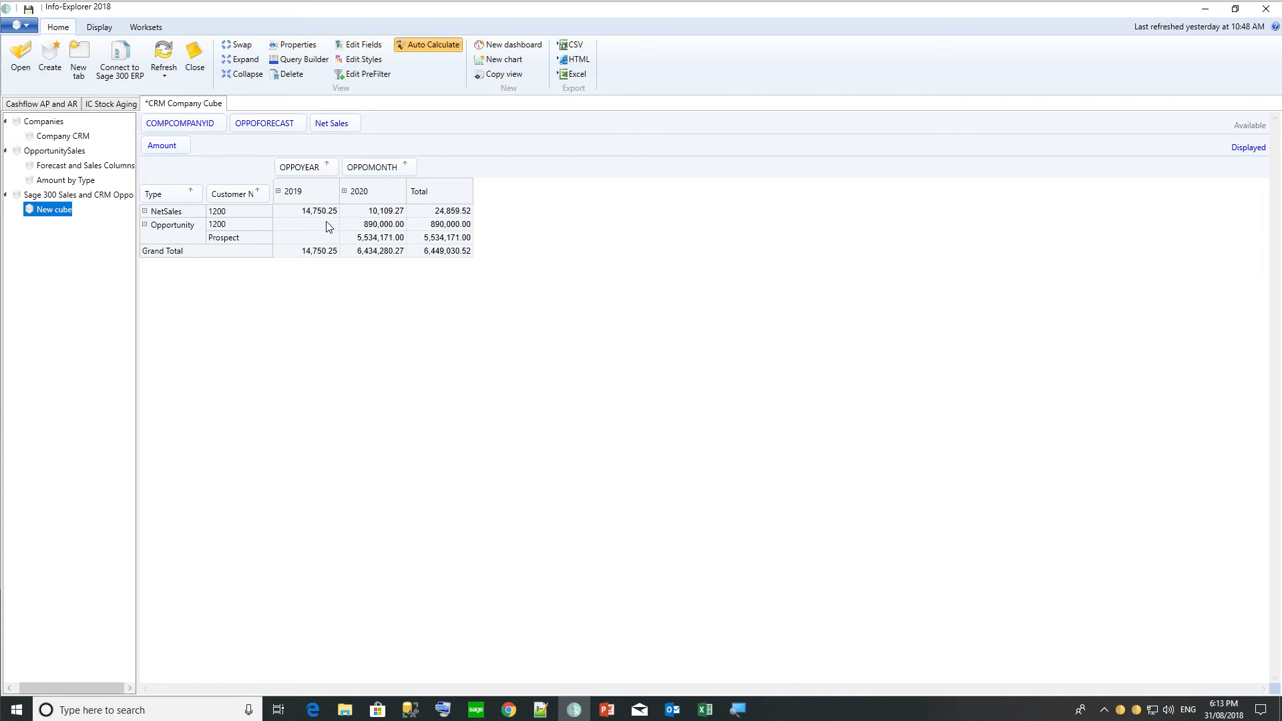
Expand 2020 into months, then select Prospect month 9 and 12 amounts and the Opportunity 1200 row.
{"action": "left_click", "coordinate": [344, 192]}
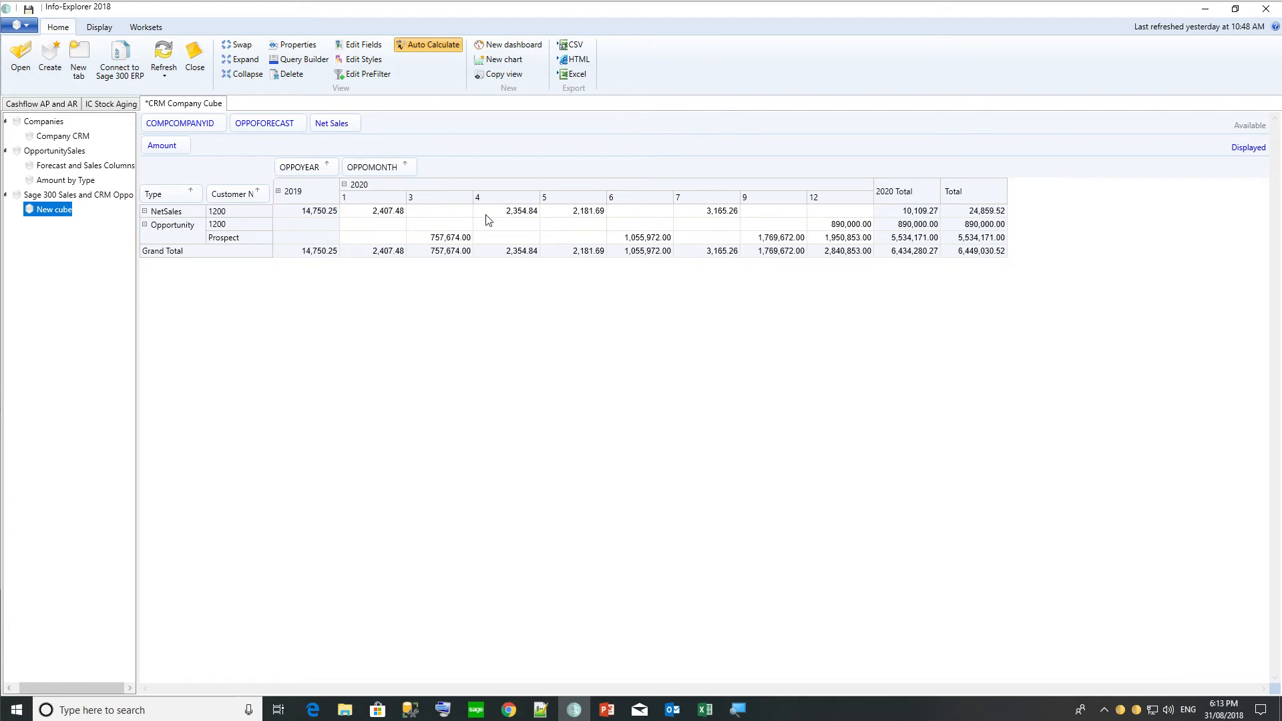
{"action": "left_click", "coordinate": [771, 242]}
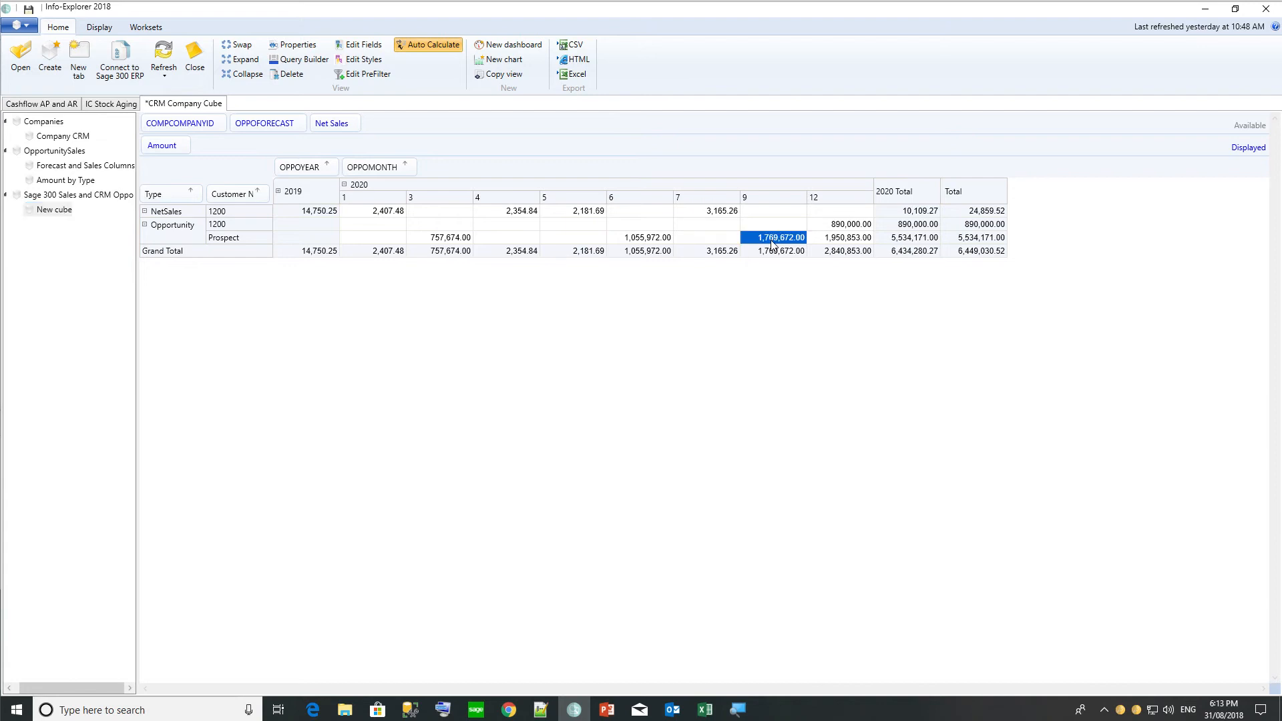
{"action": "left_click", "coordinate": [839, 240]}
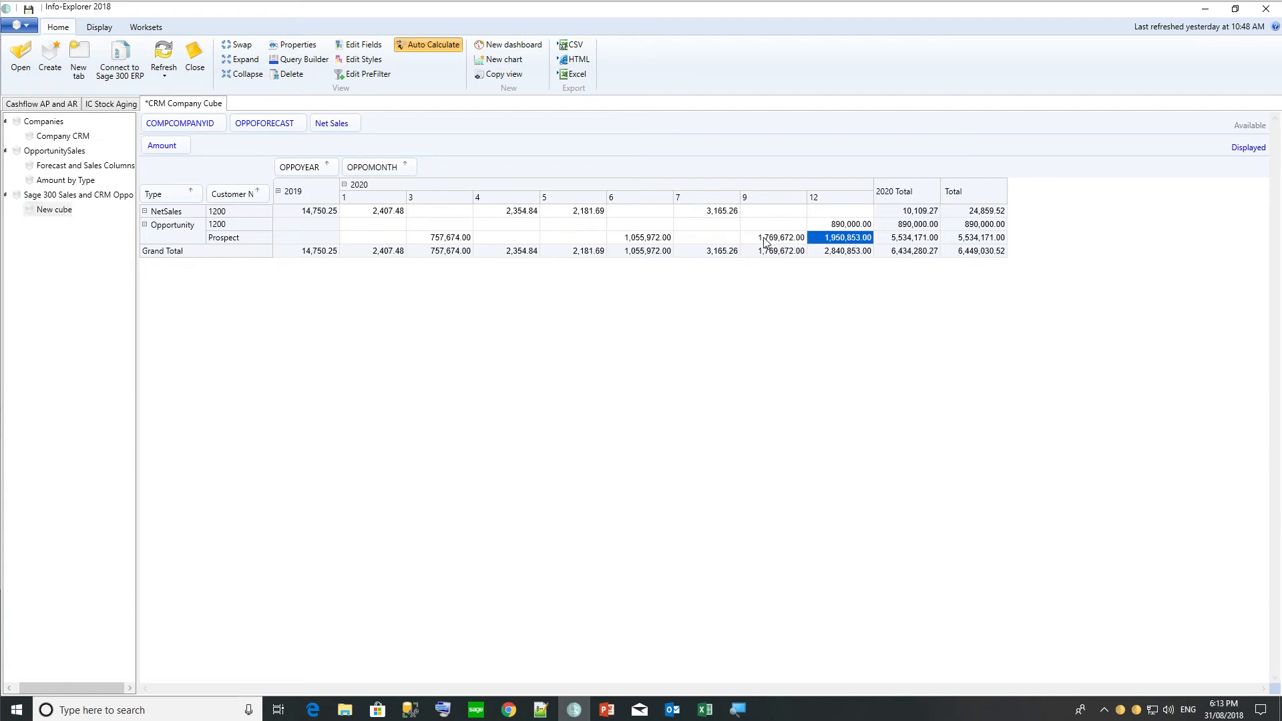
{"action": "left_click", "coordinate": [765, 241]}
{"action": "left_click", "coordinate": [835, 242]}
{"action": "left_click", "coordinate": [846, 226]}
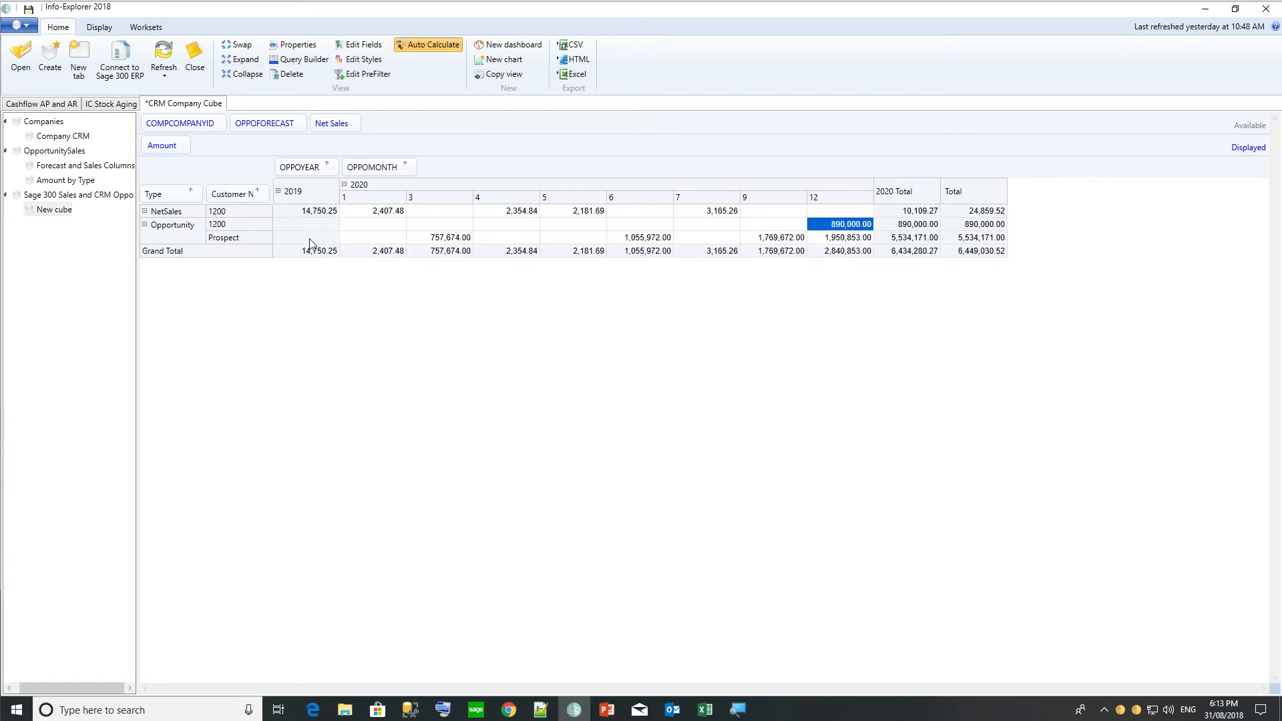
{"action": "left_click", "coordinate": [234, 227]}
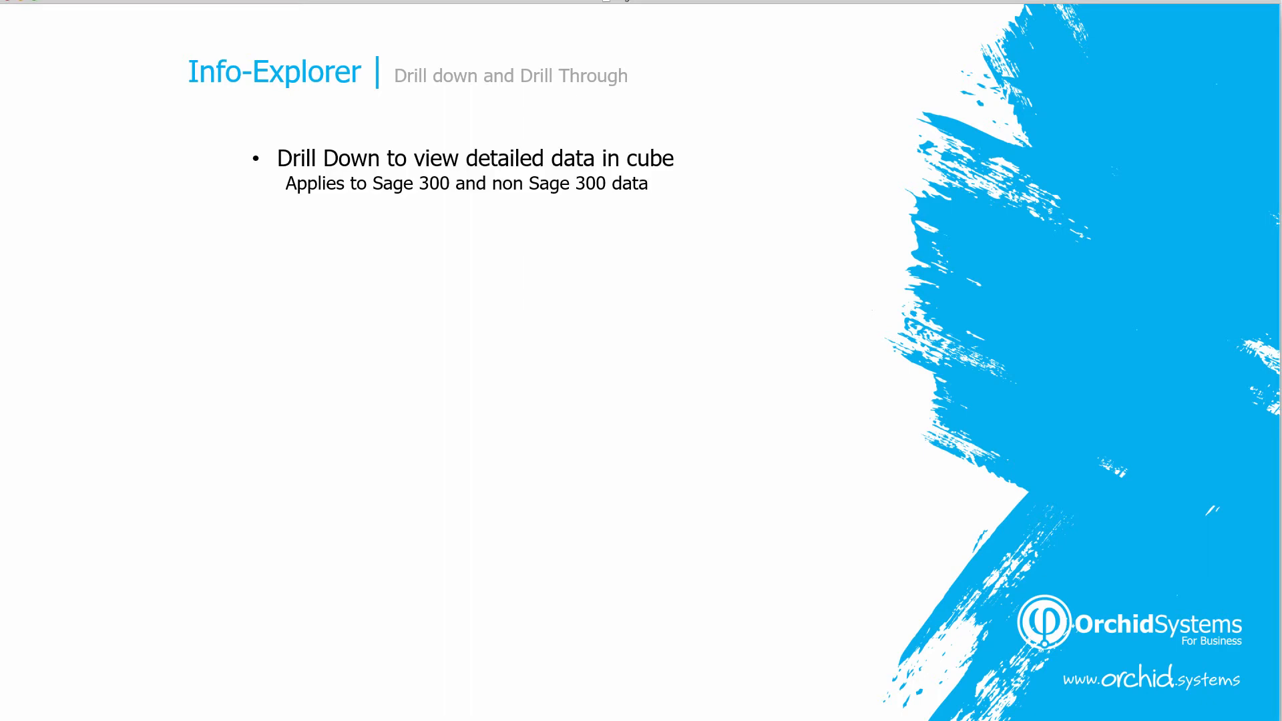
Advance the slide to reveal the drill-through-to-Sage 300 bullet.
{"action": "key", "text": "Right"}
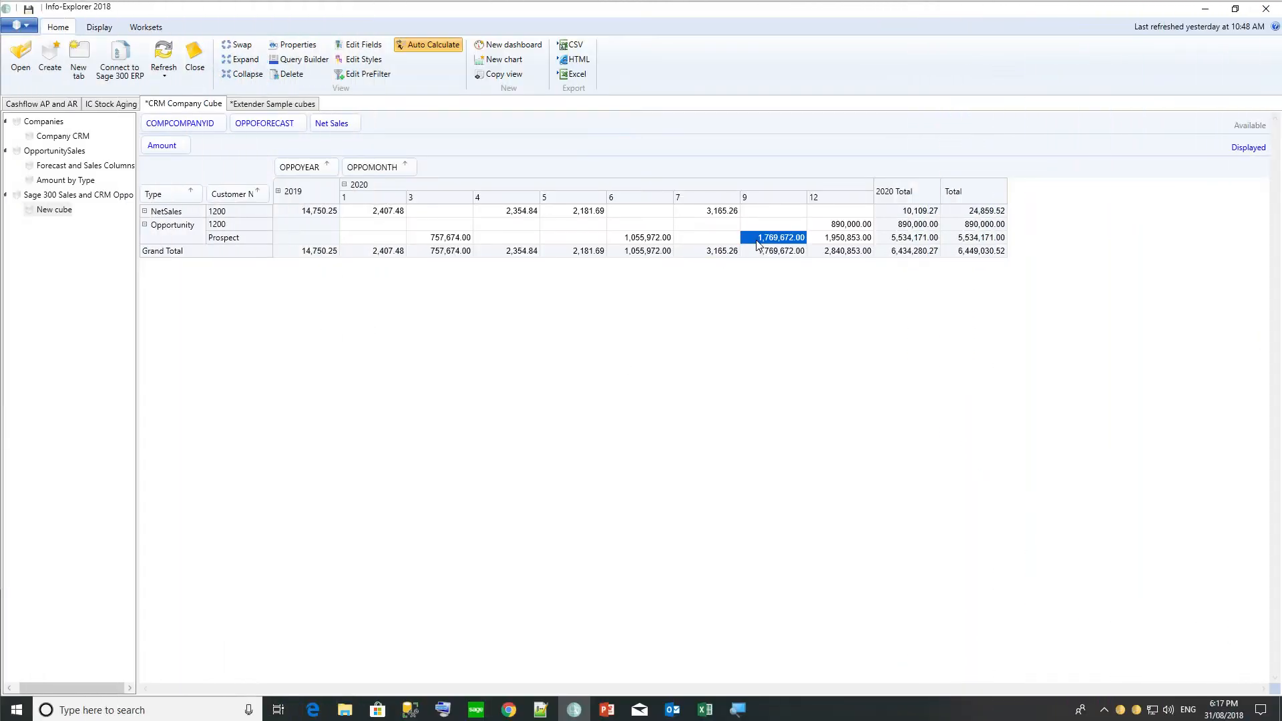
{"action": "right_click", "coordinate": [758, 242]}
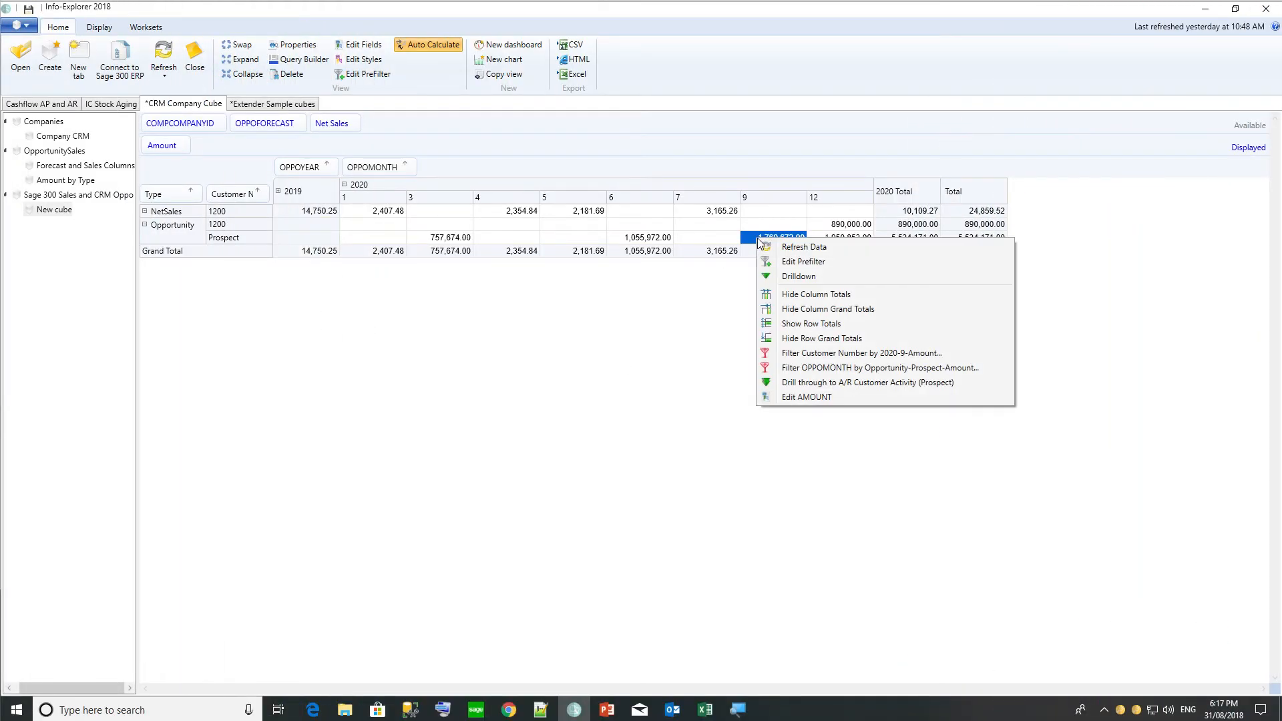
{"action": "left_click", "coordinate": [778, 277]}
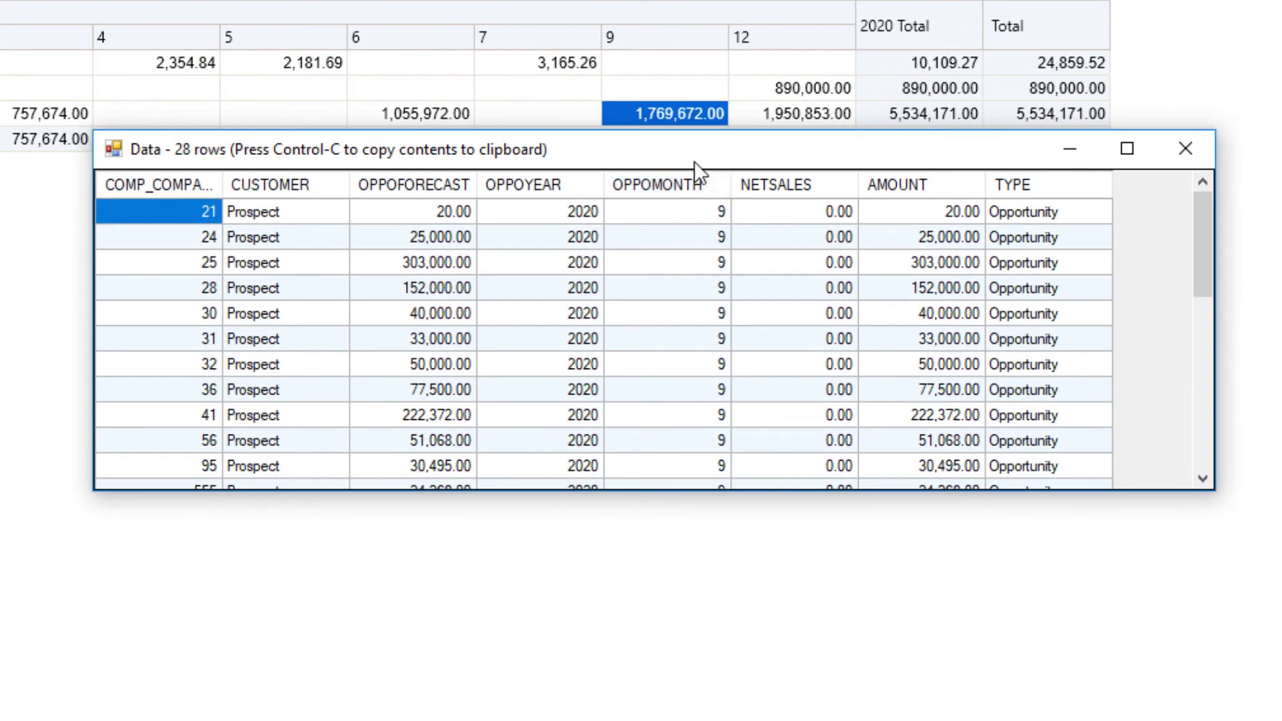
{"action": "mouse_move", "coordinate": [1196, 275]}
{"action": "left_mouse_down"}
{"action": "mouse_move", "coordinate": [1194, 381]}
{"action": "mouse_move", "coordinate": [1178, 432]}
{"action": "mouse_move", "coordinate": [1220, 187]}
{"action": "left_mouse_up"}
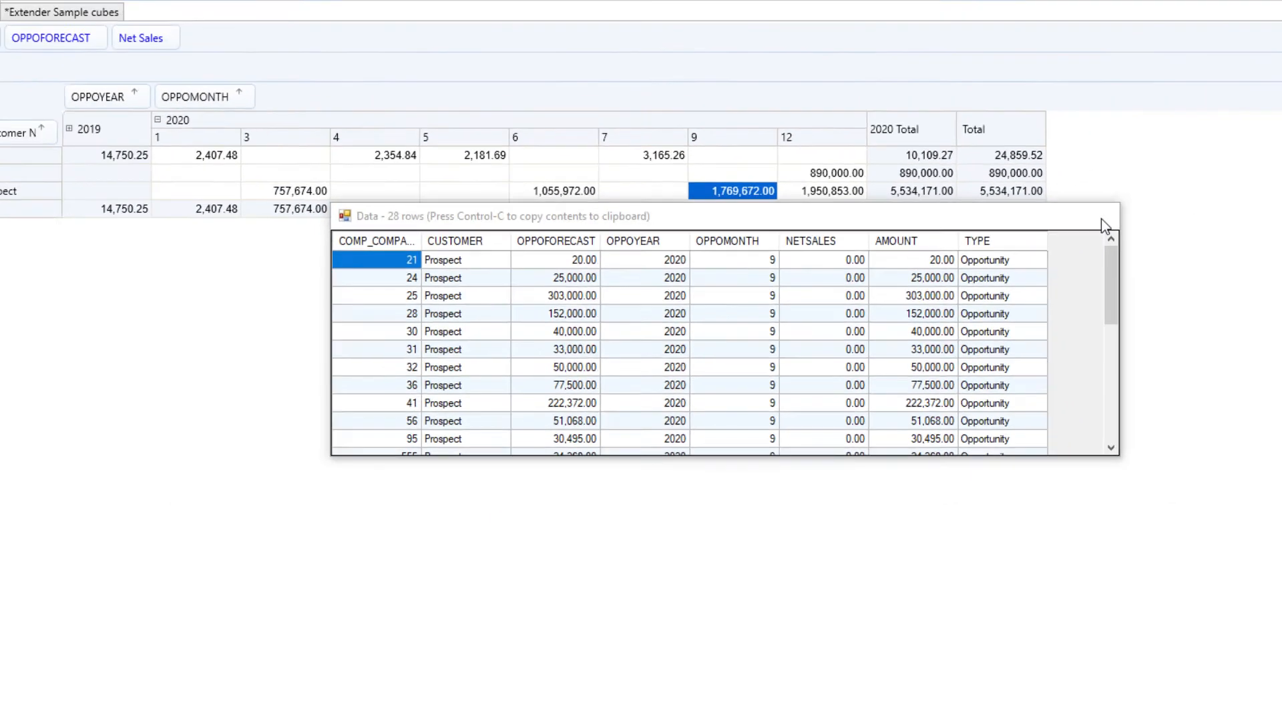
{"action": "left_click", "coordinate": [1185, 148]}
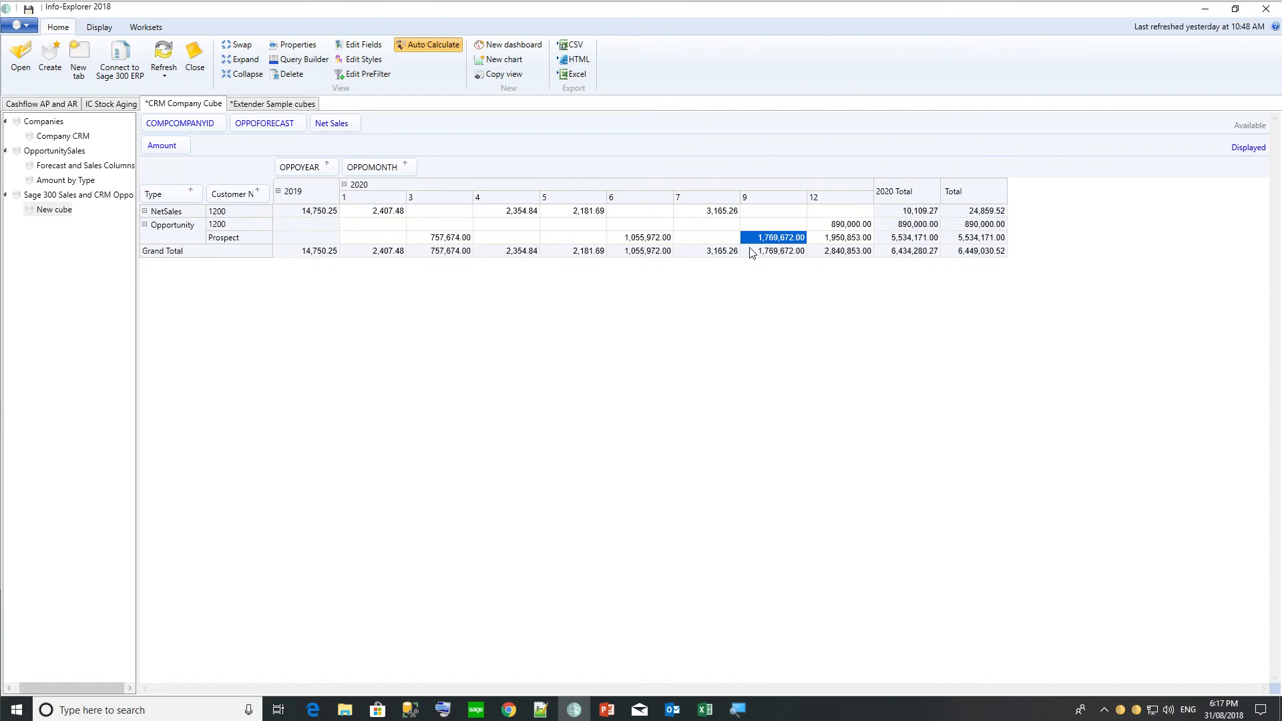
Switch to the Cashflow AP and AR cube and view the AP & AR Dashboard, then Aged Outstanding Transactions.
{"action": "left_click", "coordinate": [110, 104]}
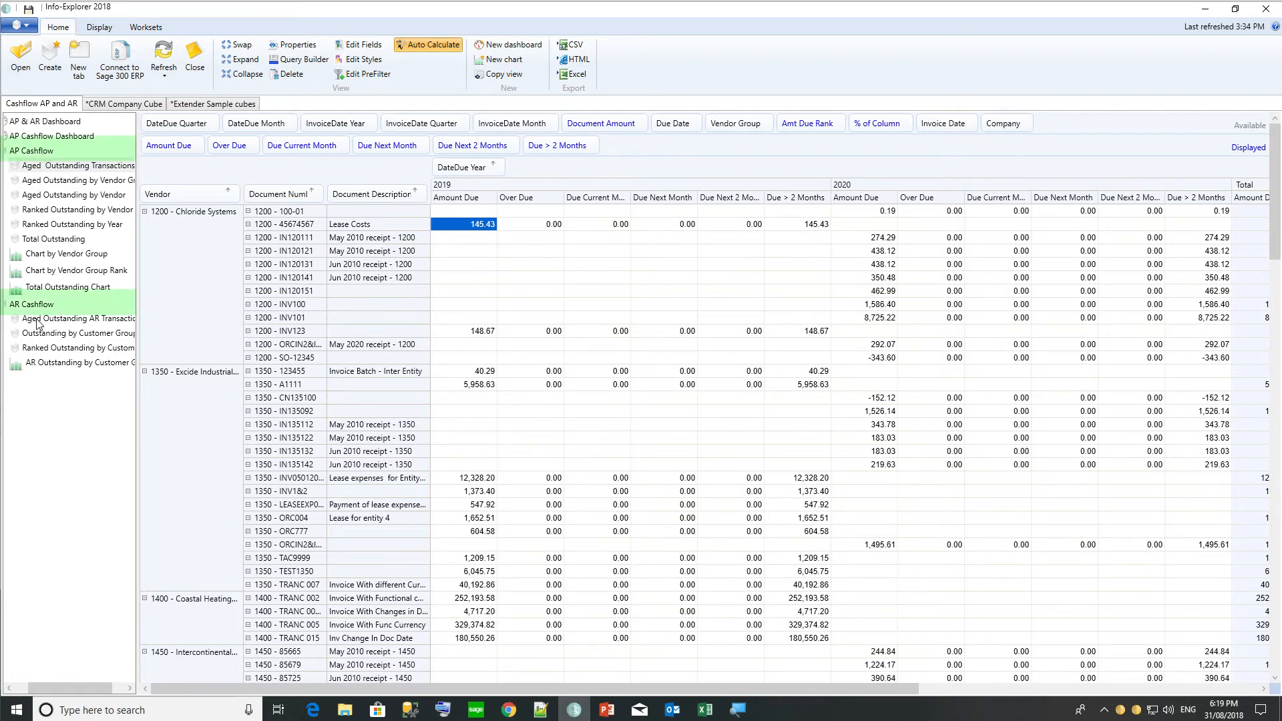
{"action": "left_click", "coordinate": [47, 123]}
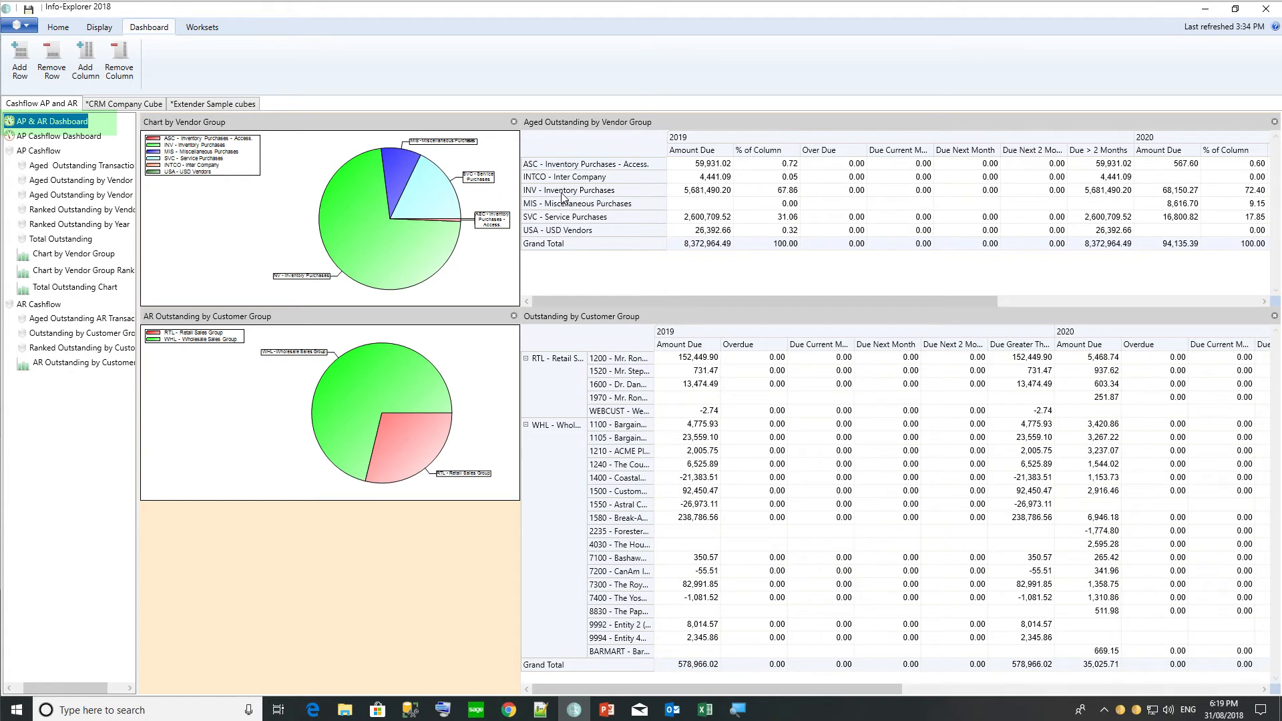
{"action": "left_click", "coordinate": [53, 165]}
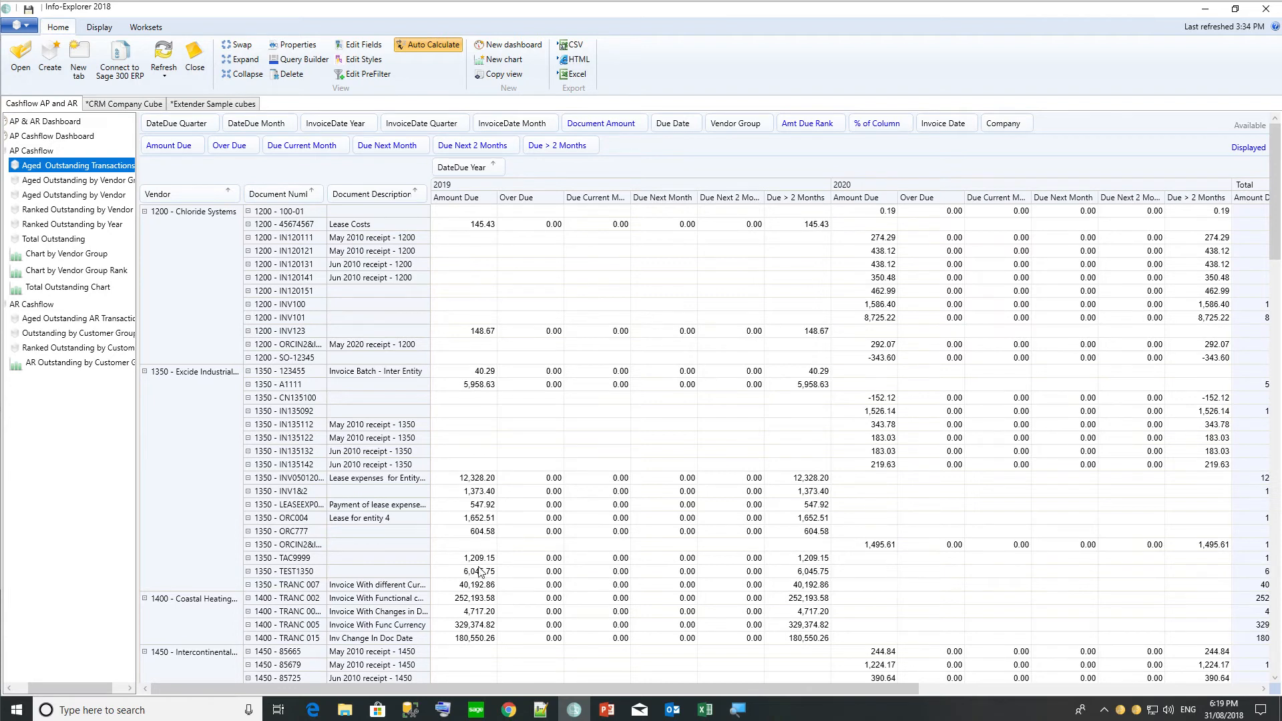
Drill through from TRANC 005's 329,374.82 amount to vendor 1400's A/P Vendor Activity, signing in to Sage 300.
{"action": "left_click", "coordinate": [453, 625]}
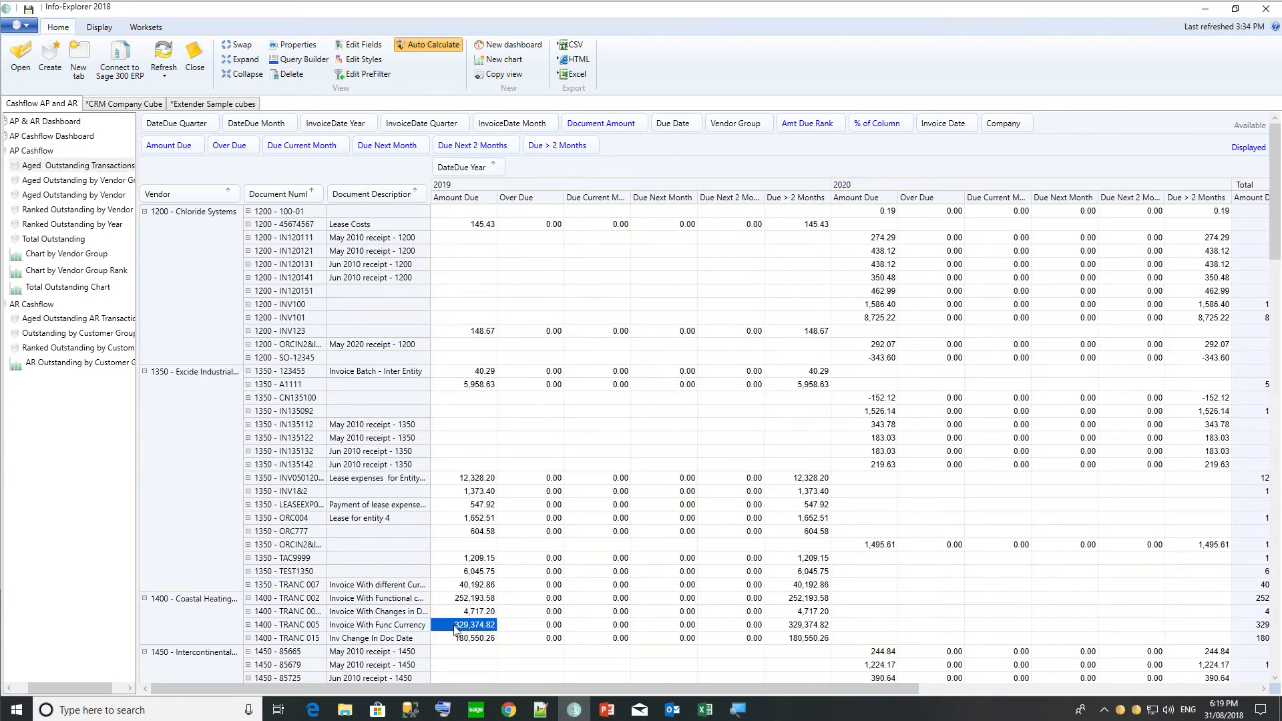
{"action": "right_click", "coordinate": [454, 626]}
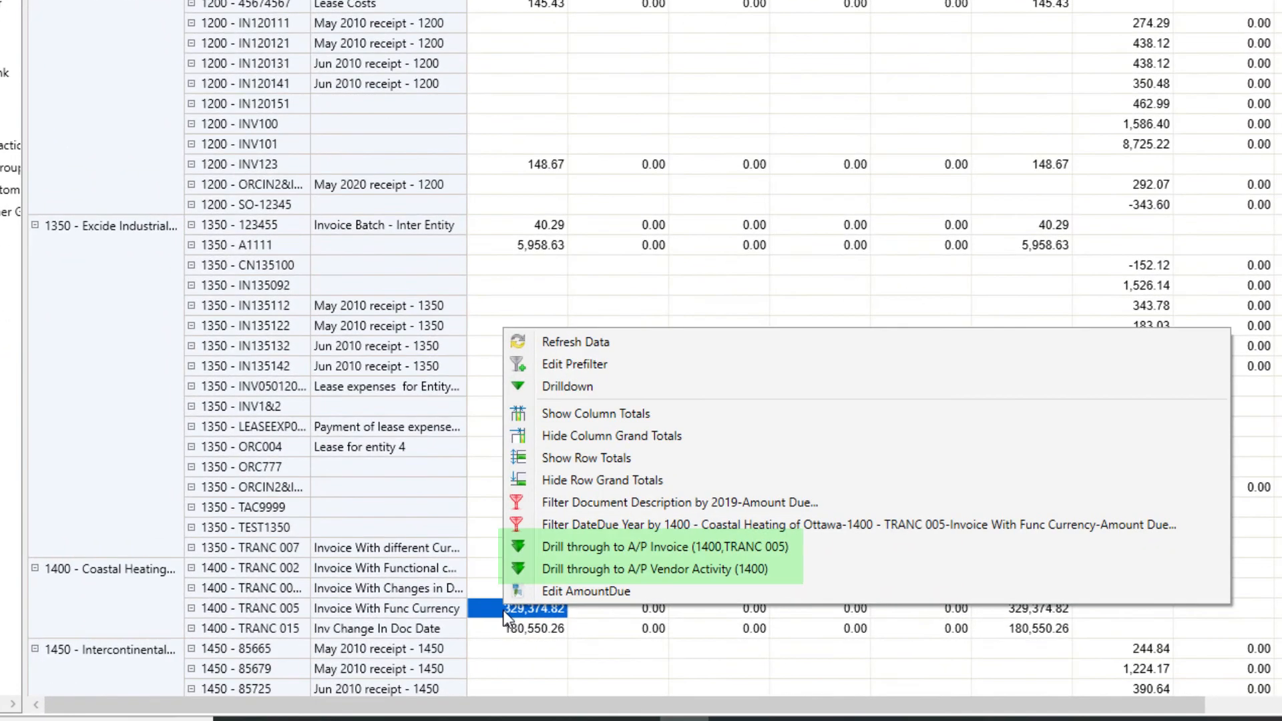
{"action": "left_click", "coordinate": [583, 568]}
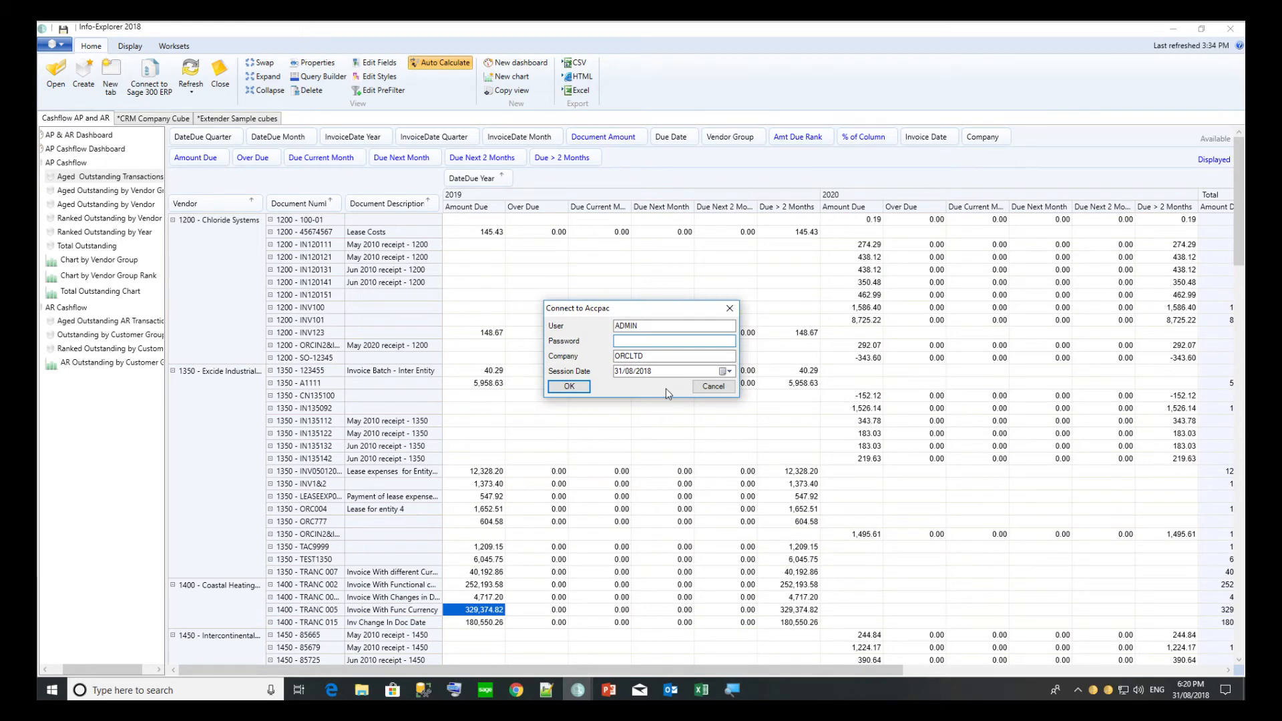
{"action": "type", "text": "ADMIN"}
{"action": "key", "text": "Return"}
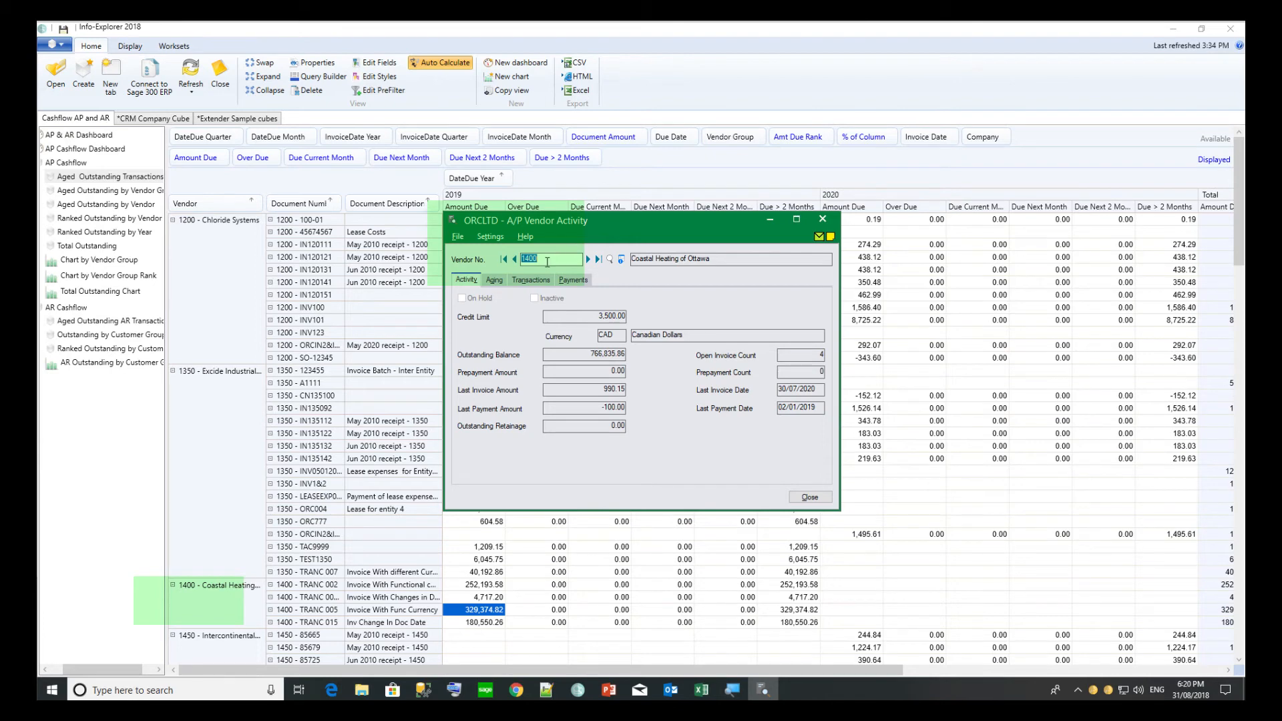
Drill through from the same amount to the TRANC 005 A/P invoice, close it, and open Edit Fields.
{"action": "left_click", "coordinate": [464, 612]}
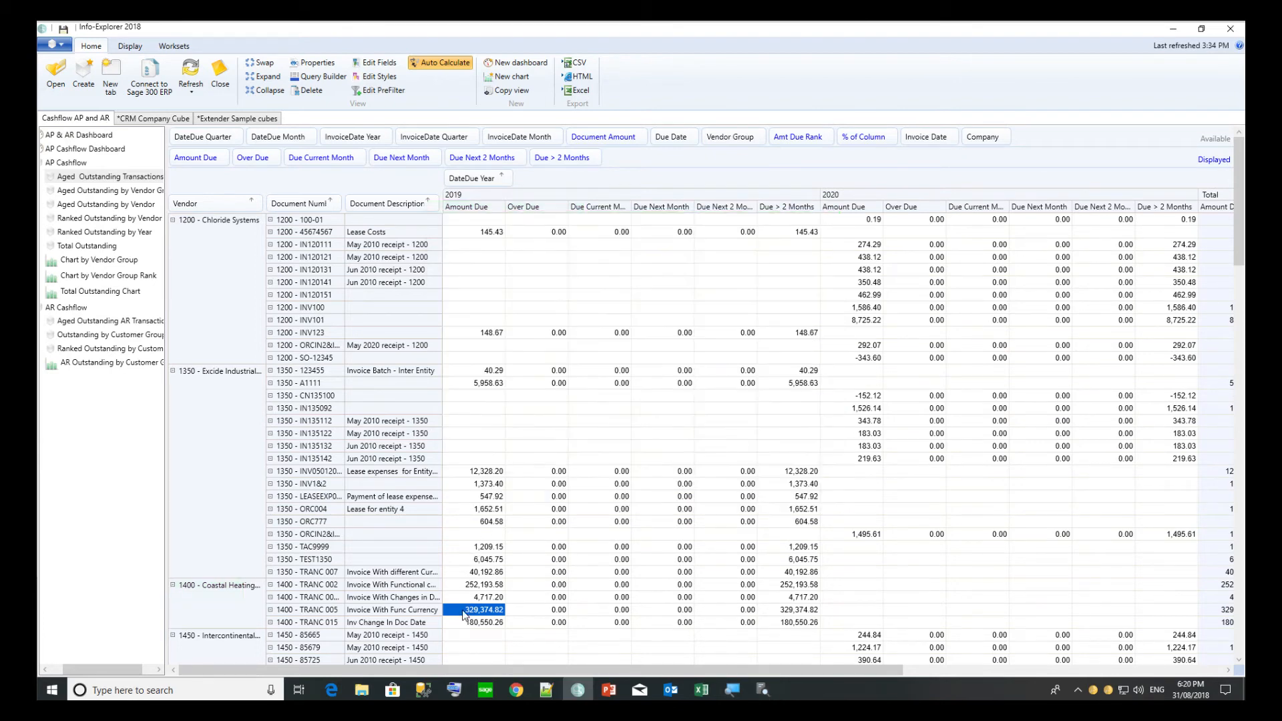
{"action": "right_click", "coordinate": [465, 612]}
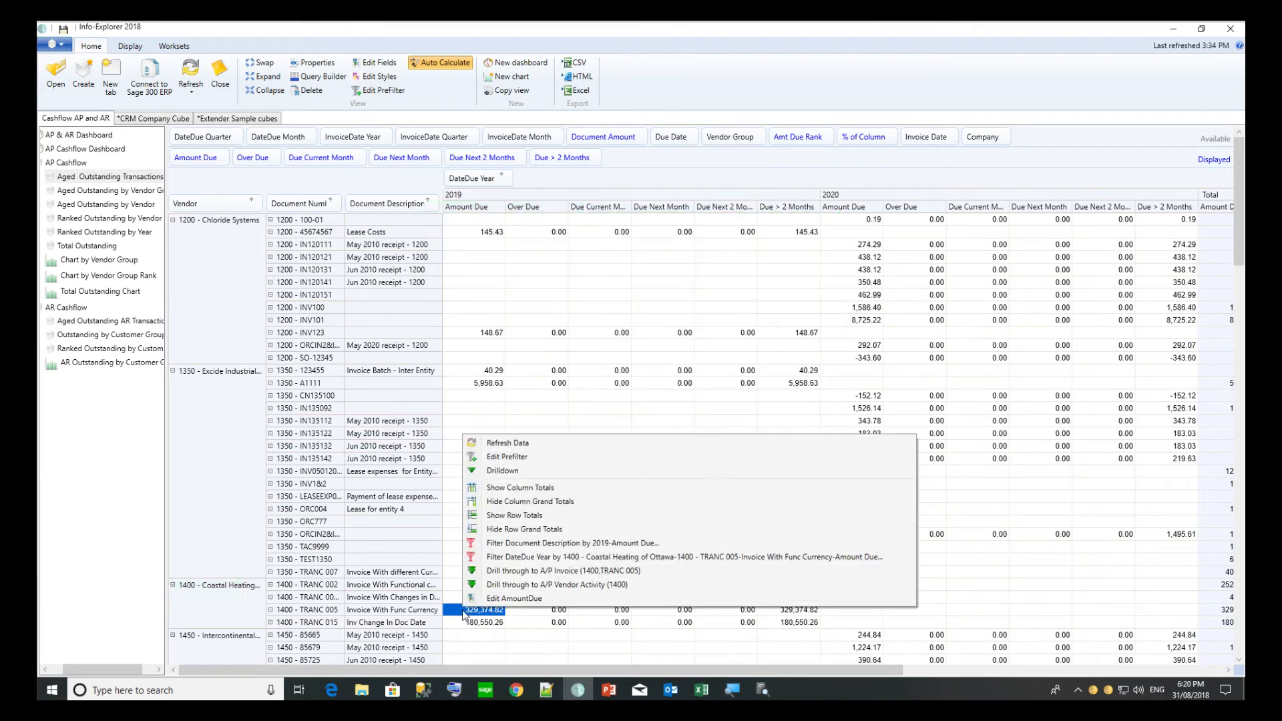
{"action": "left_click", "coordinate": [528, 571]}
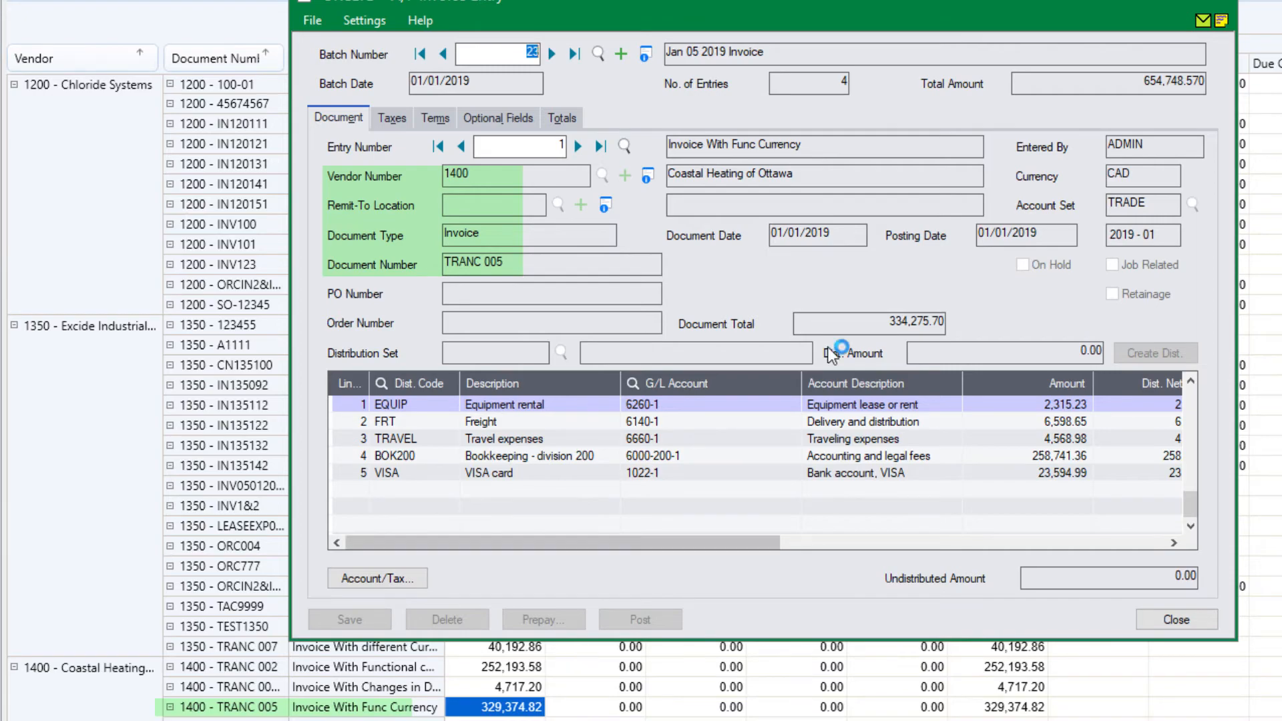
{"action": "left_click", "coordinate": [1219, 4]}
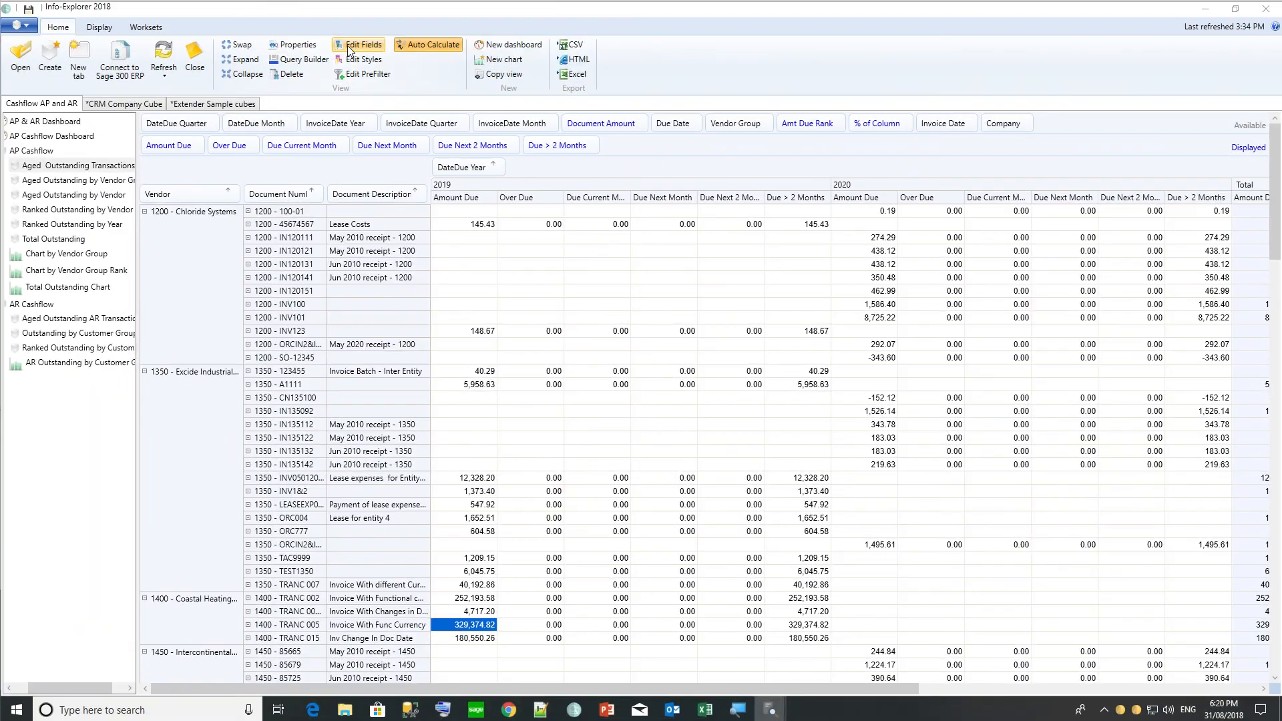
{"action": "left_click", "coordinate": [348, 48]}
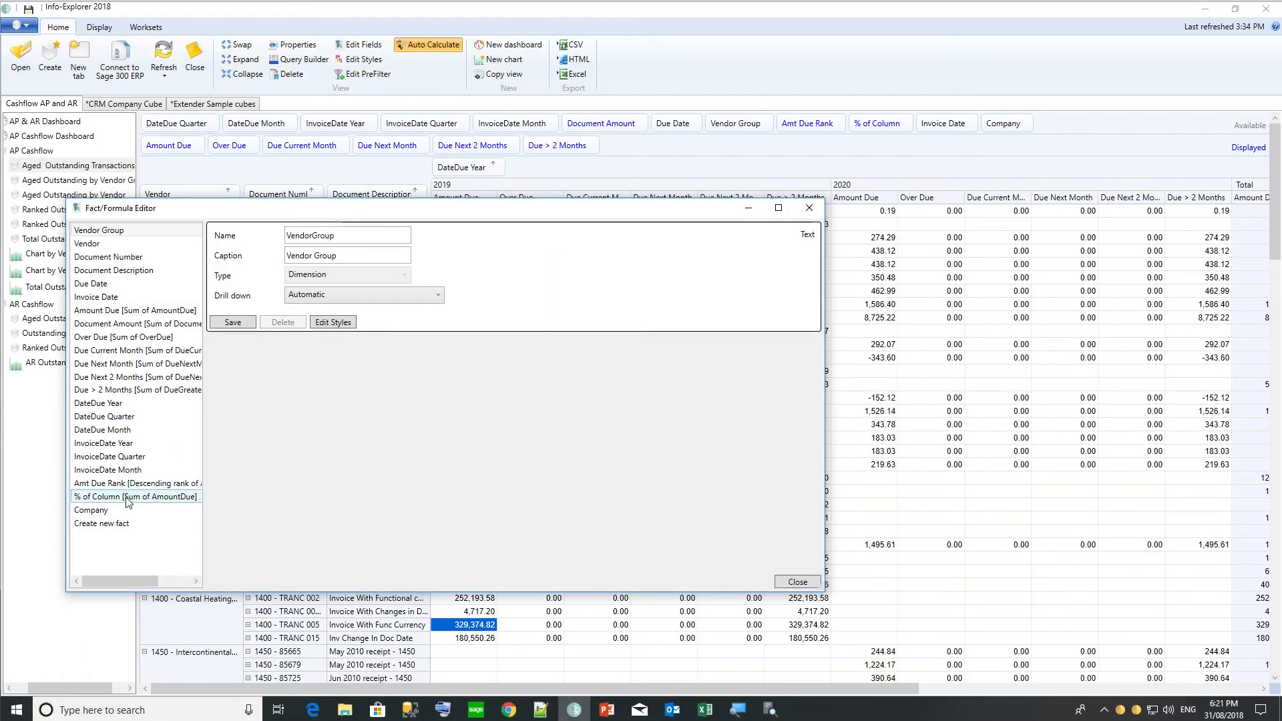
Set the Vendor field's drill down to A/P Vendor Activity with the VENDOR=%value% parameter.
{"action": "left_click", "coordinate": [96, 246]}
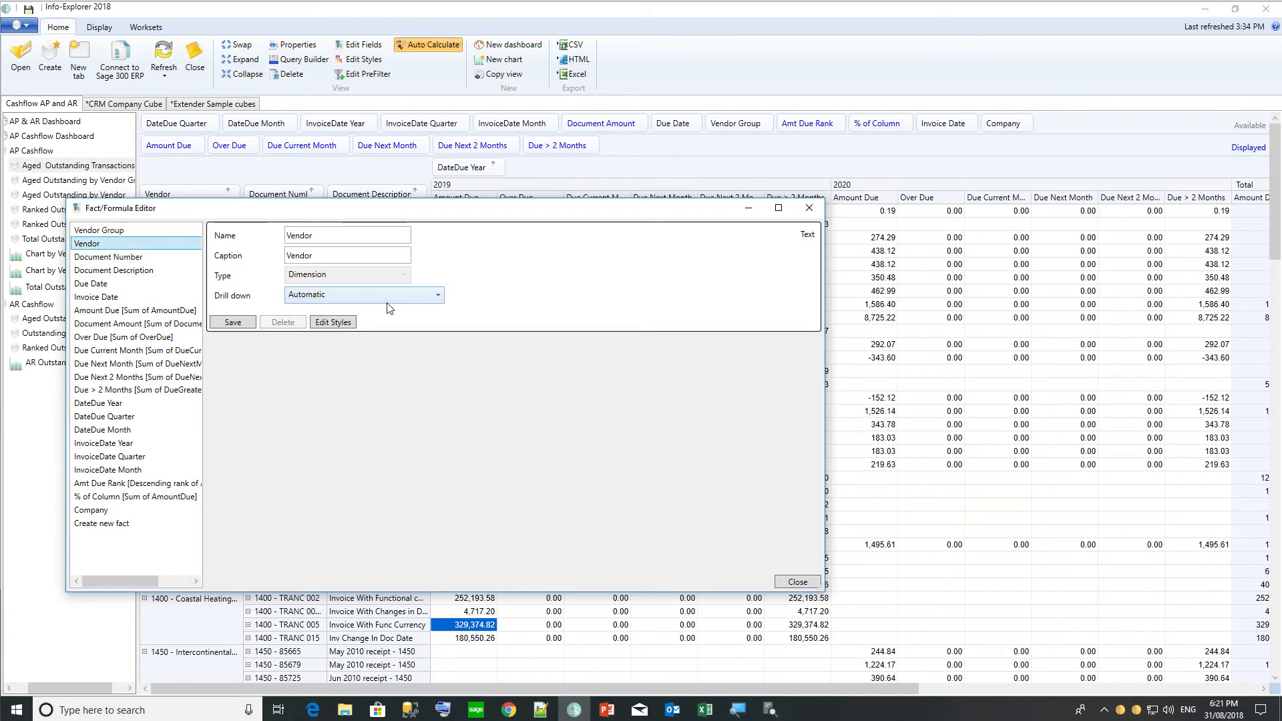
{"action": "left_click", "coordinate": [345, 301]}
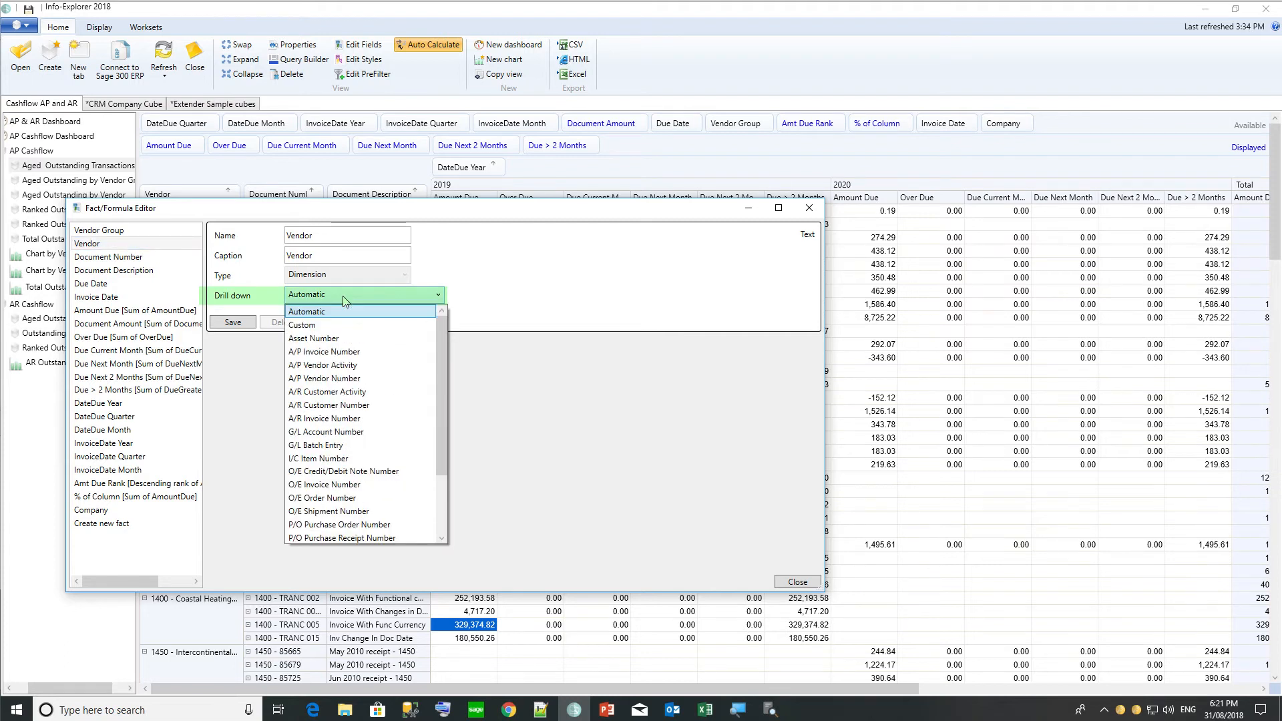
{"action": "left_click", "coordinate": [328, 365]}
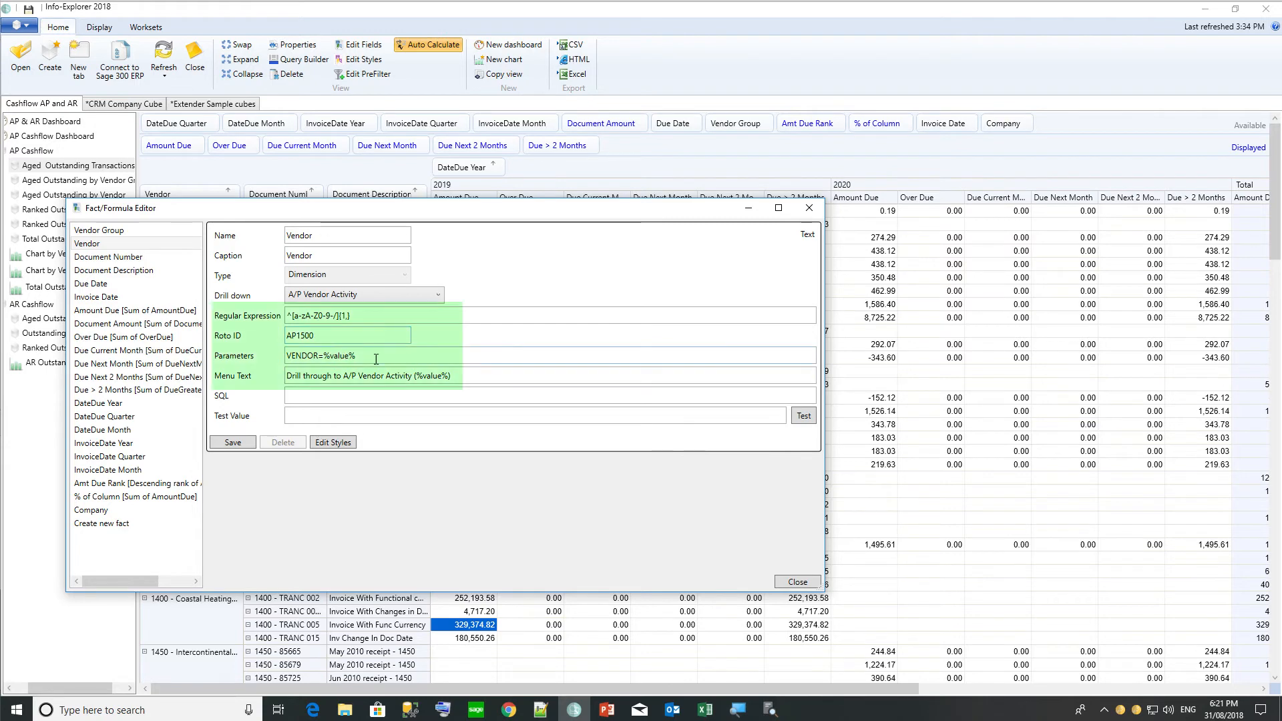
{"action": "left_click_drag", "start_coordinate": [356, 355], "coordinate": [285, 359]}
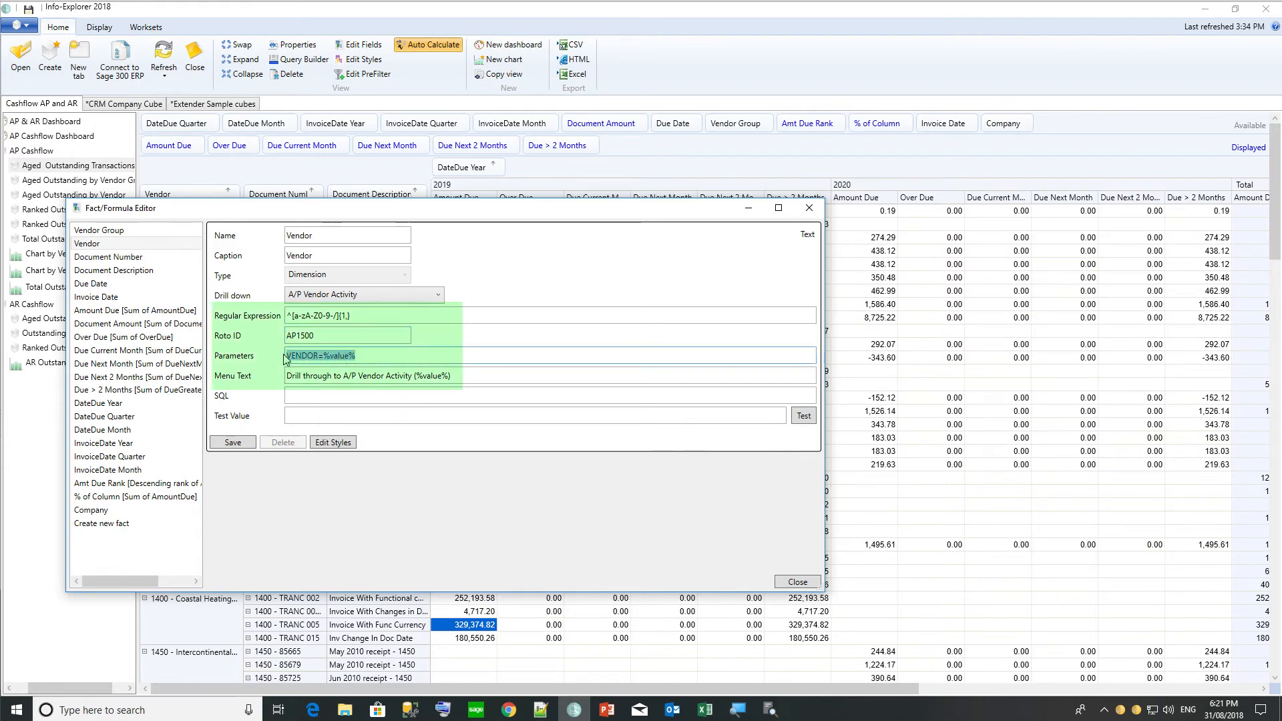
Open the PONUMBER field definition from purchase order PO000000034 in the PO Analysis cube.
{"action": "left_click_drag", "start_coordinate": [349, 209], "coordinate": [594, 195]}
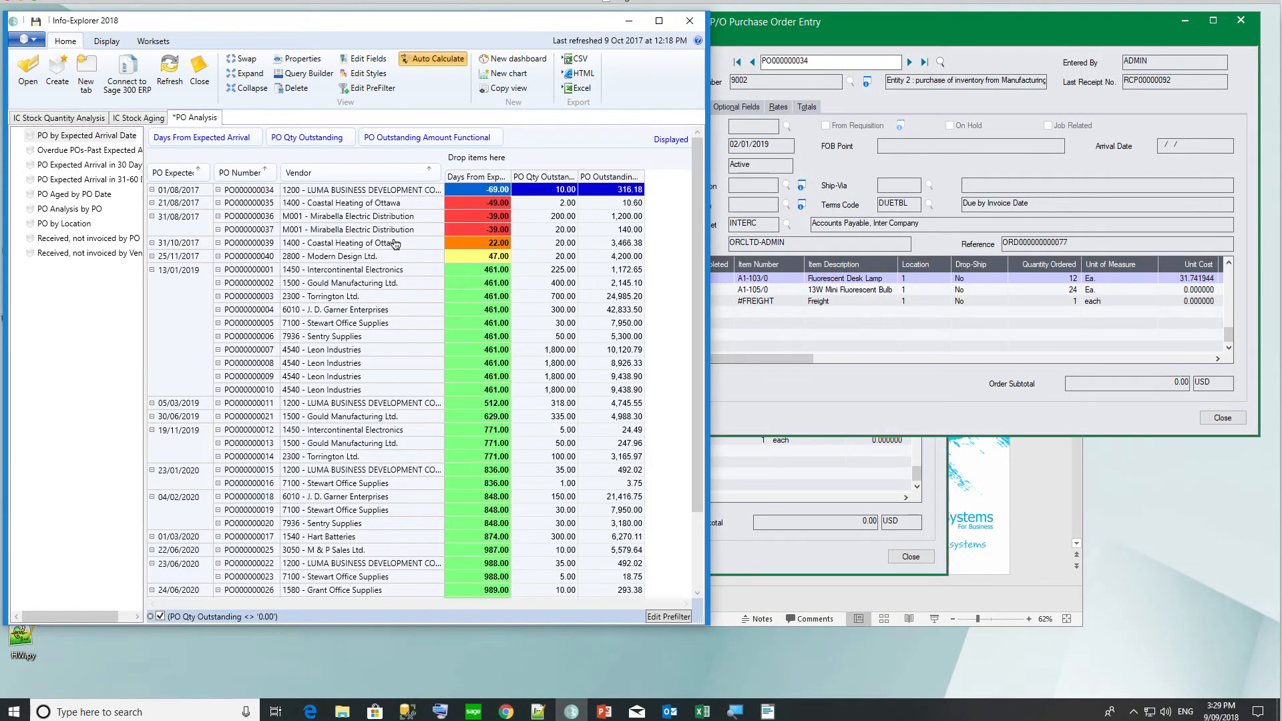
{"action": "right_click", "coordinate": [257, 192]}
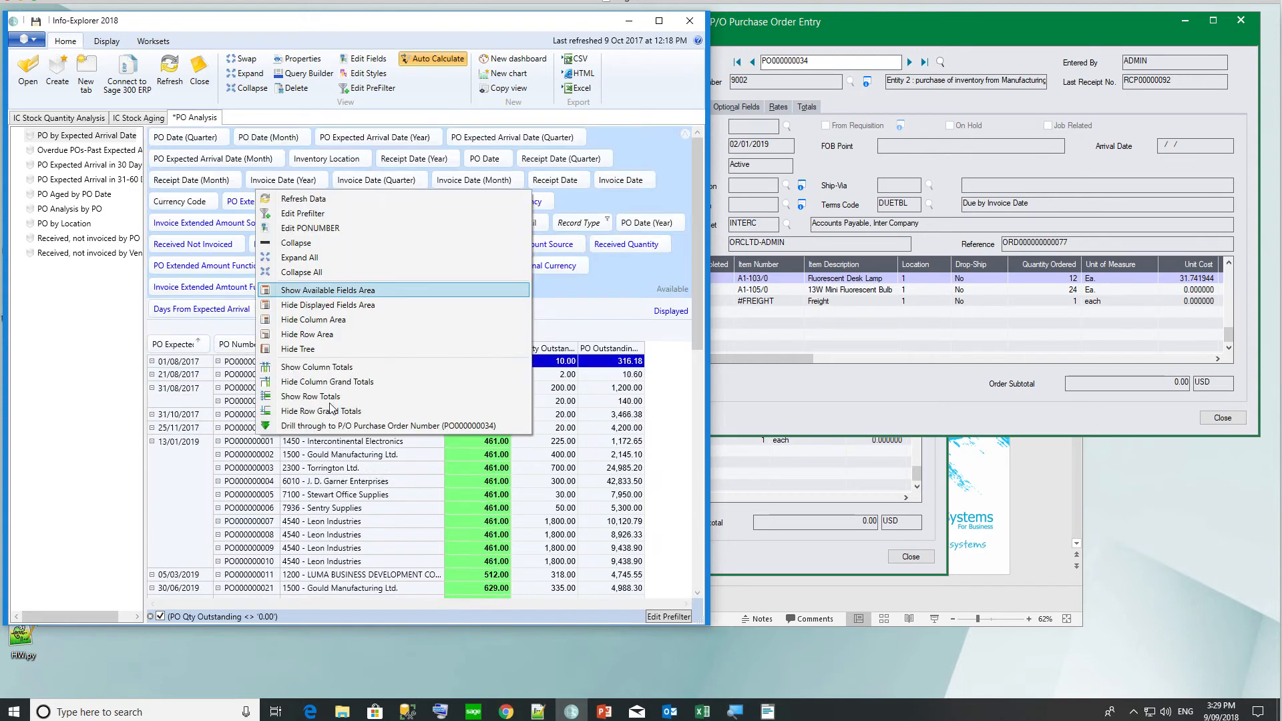
{"action": "left_click", "coordinate": [311, 228]}
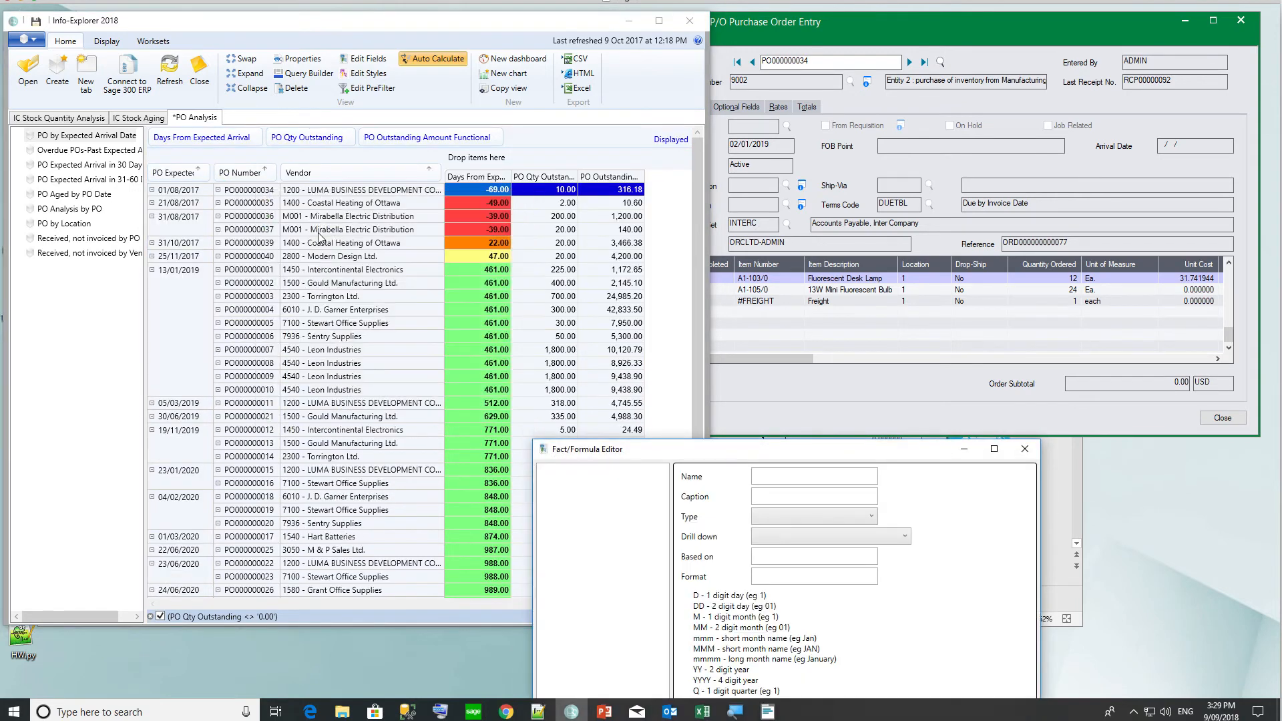
Change the PONUMBER drill-through parameter from INQUIRYMODE=1 to INQUIRYMODE=0 and save the definition.
{"action": "left_click_drag", "start_coordinate": [630, 450], "coordinate": [360, 130]}
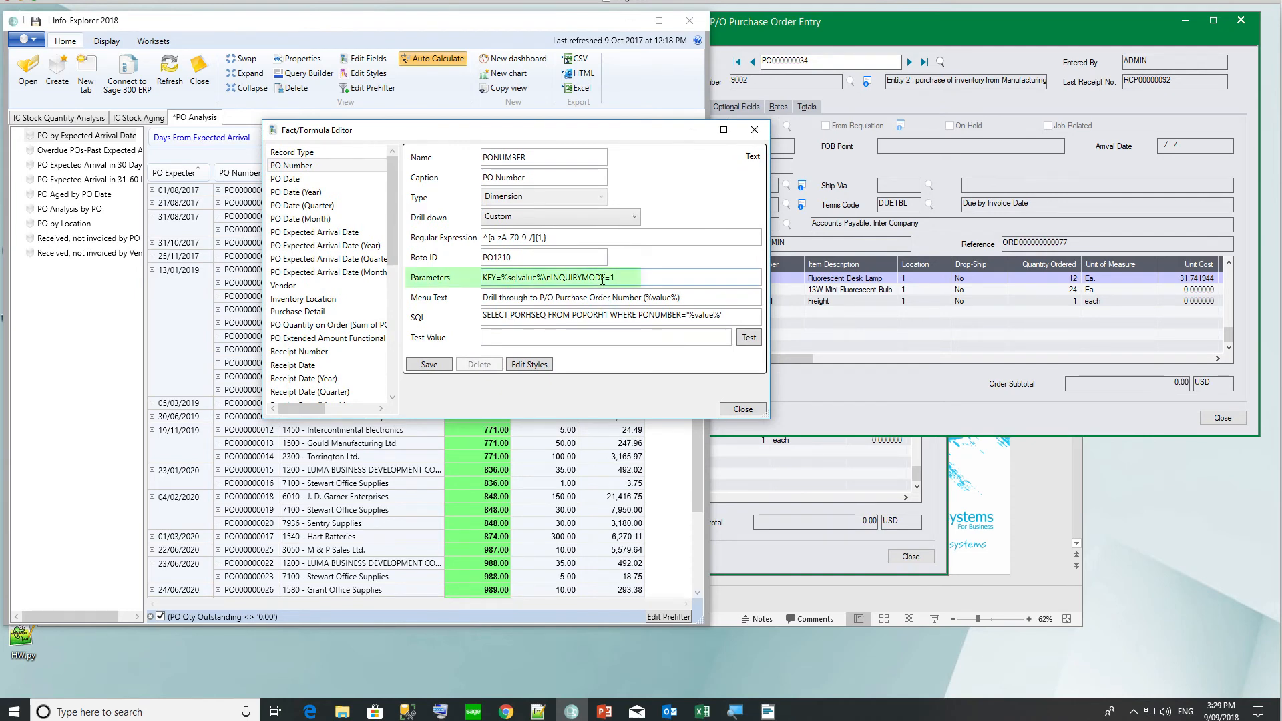
{"action": "left_click", "coordinate": [851, 166]}
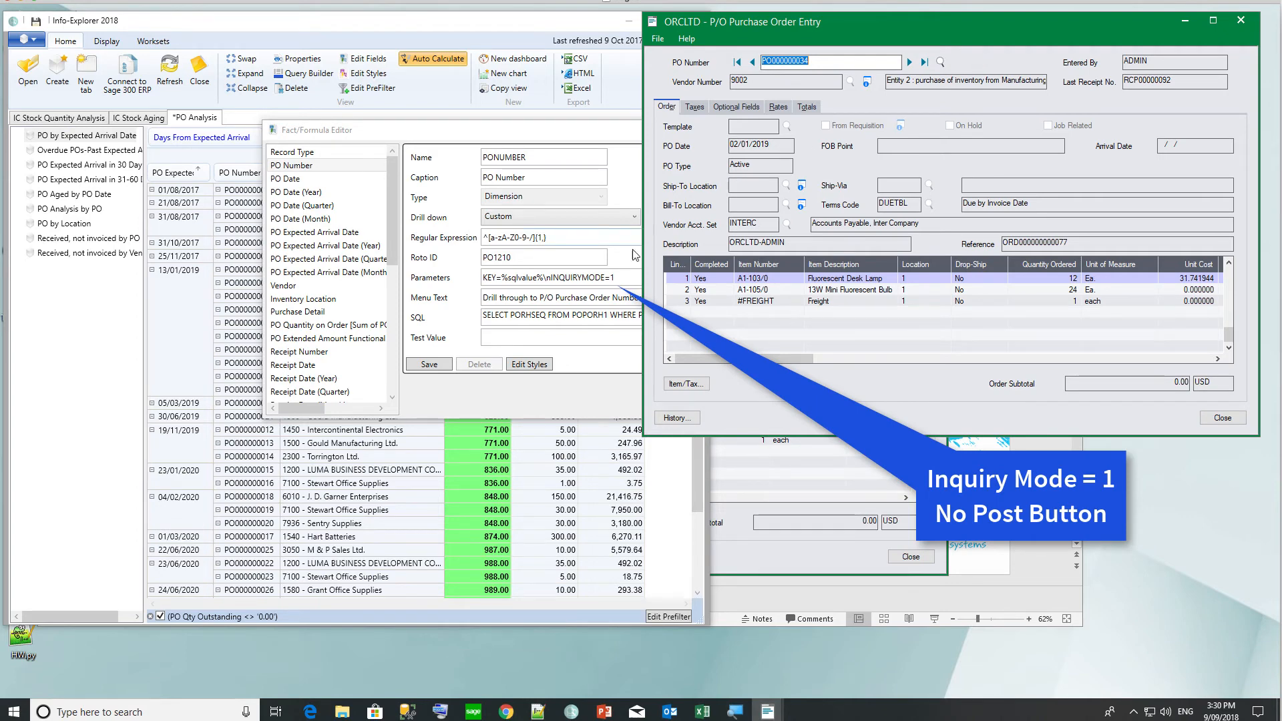
{"action": "left_click", "coordinate": [624, 276]}
{"action": "key", "text": "BackSpace"}
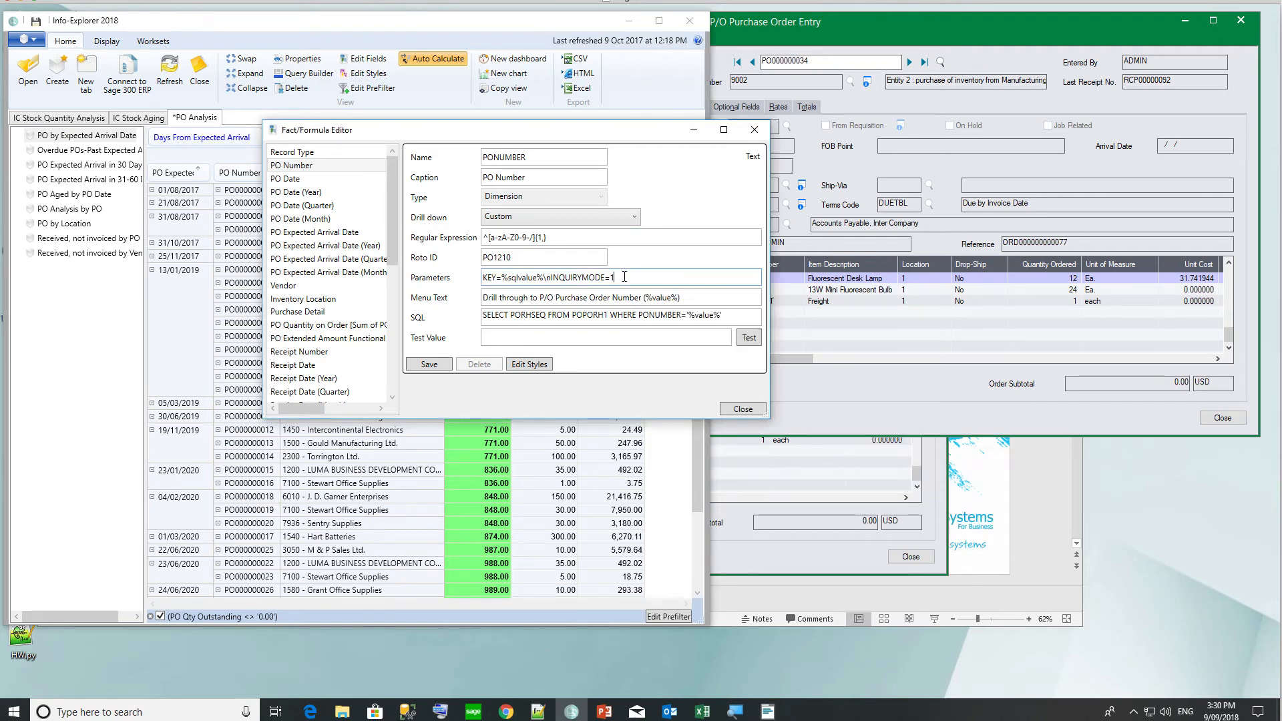
{"action": "type", "text": "0"}
{"action": "left_click", "coordinate": [741, 409]}
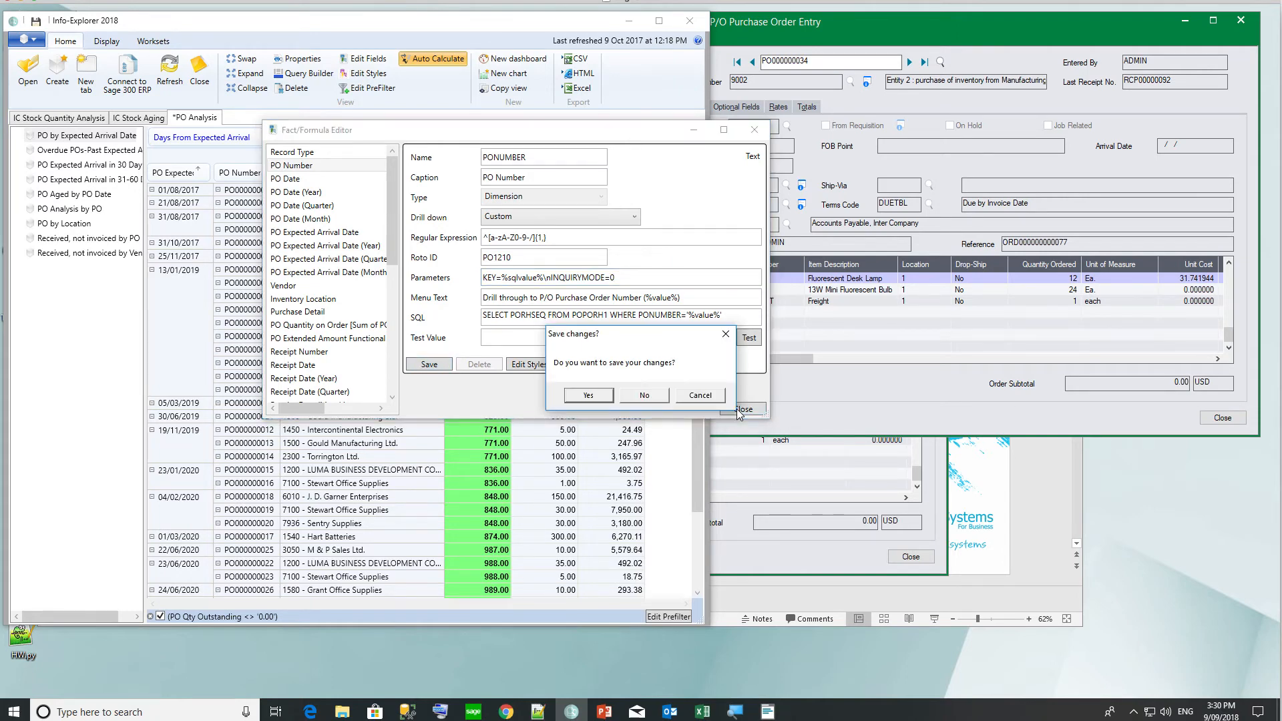
{"action": "left_click", "coordinate": [595, 396]}
Bring P/O Purchase Order Entry forward, then show the Extender Sample cubes' NPS Detail Score grid.
{"action": "mouse_move", "coordinate": [768, 712]}
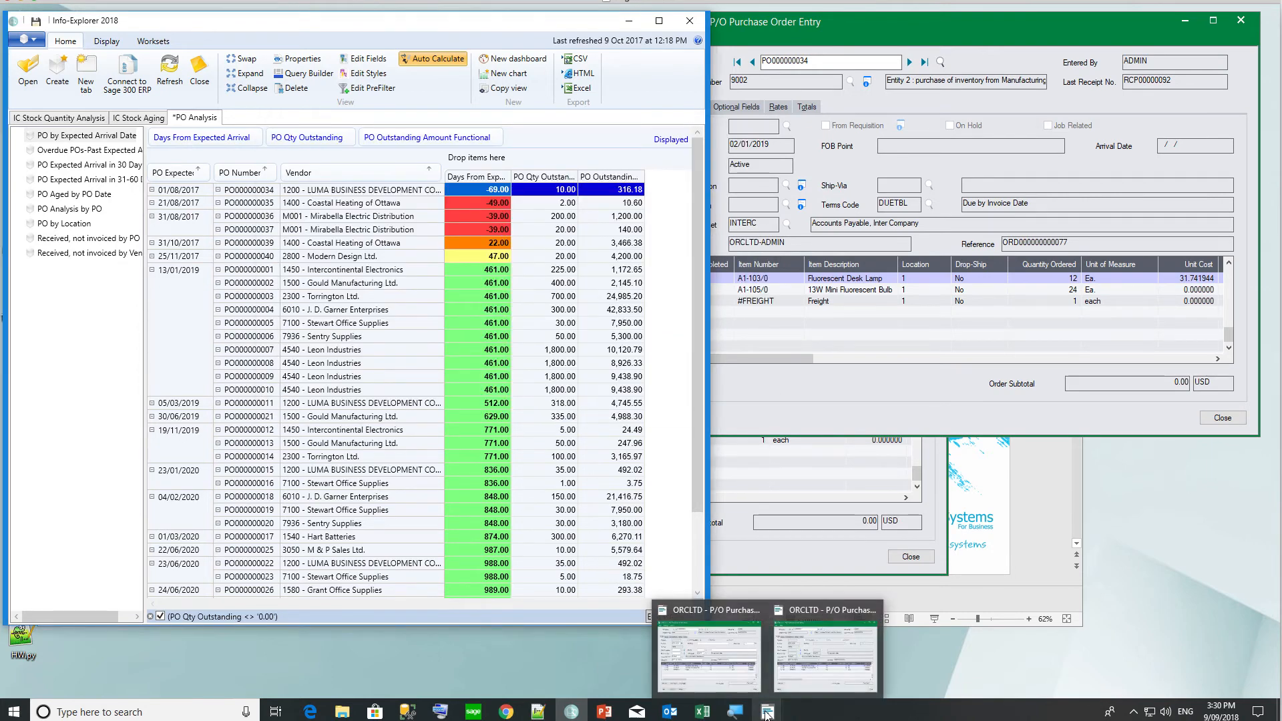
{"action": "left_click", "coordinate": [727, 646]}
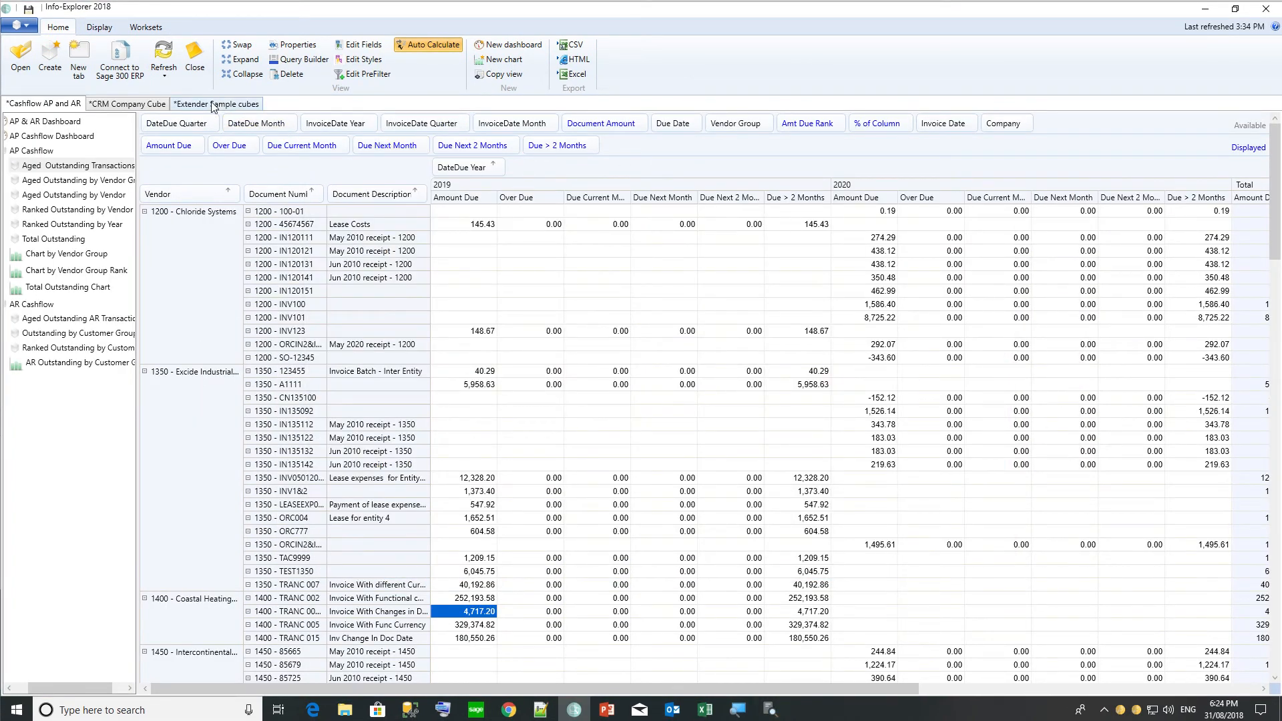
{"action": "left_click", "coordinate": [214, 106]}
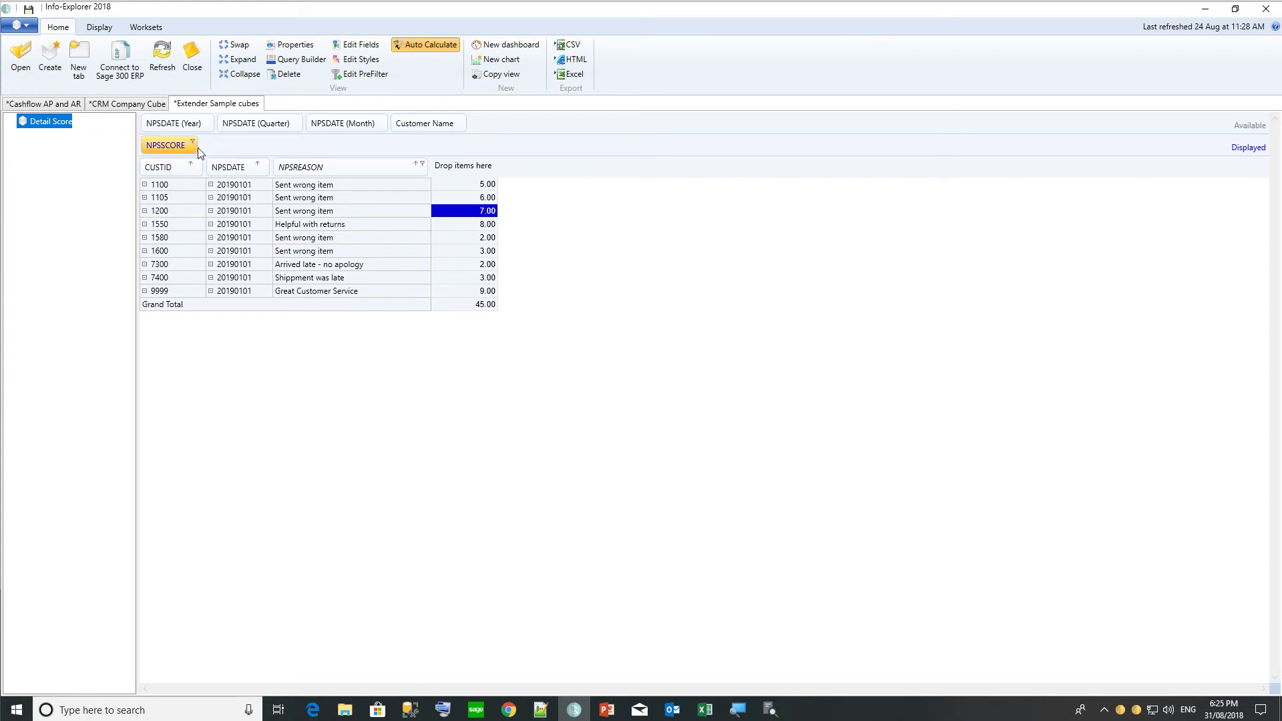
{"action": "left_click", "coordinate": [294, 46]}
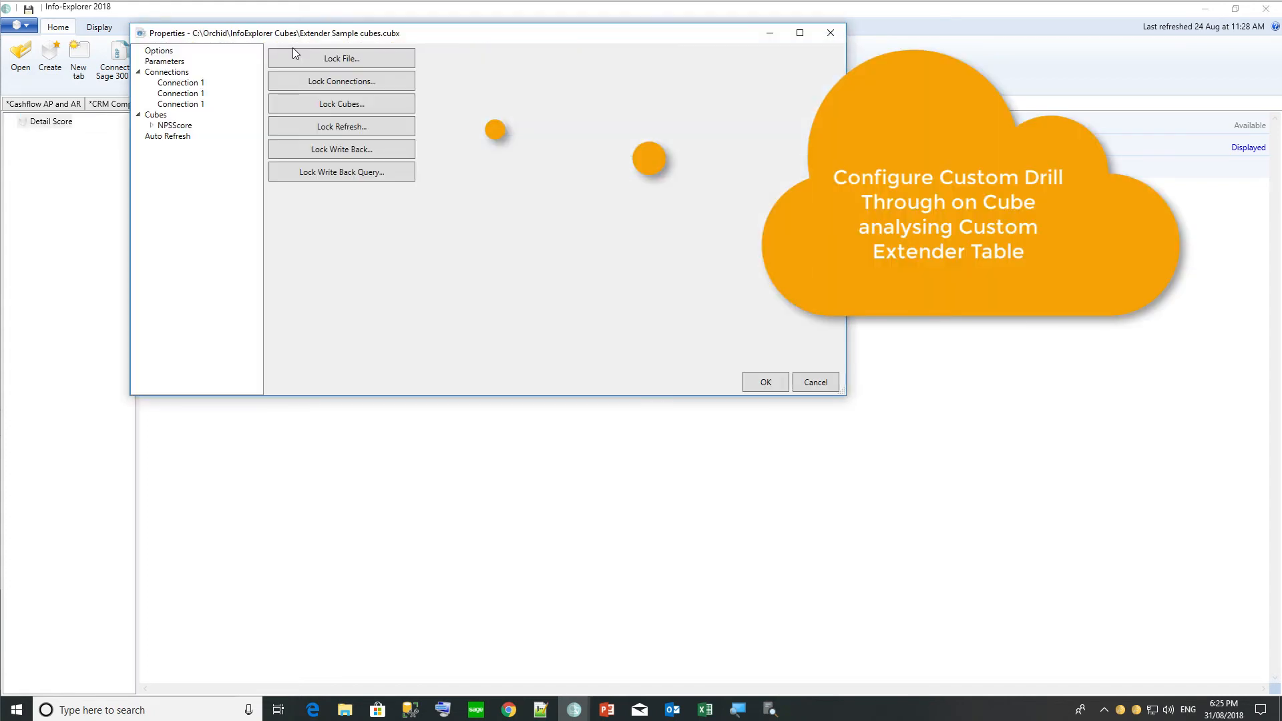
{"action": "left_click", "coordinate": [173, 125]}
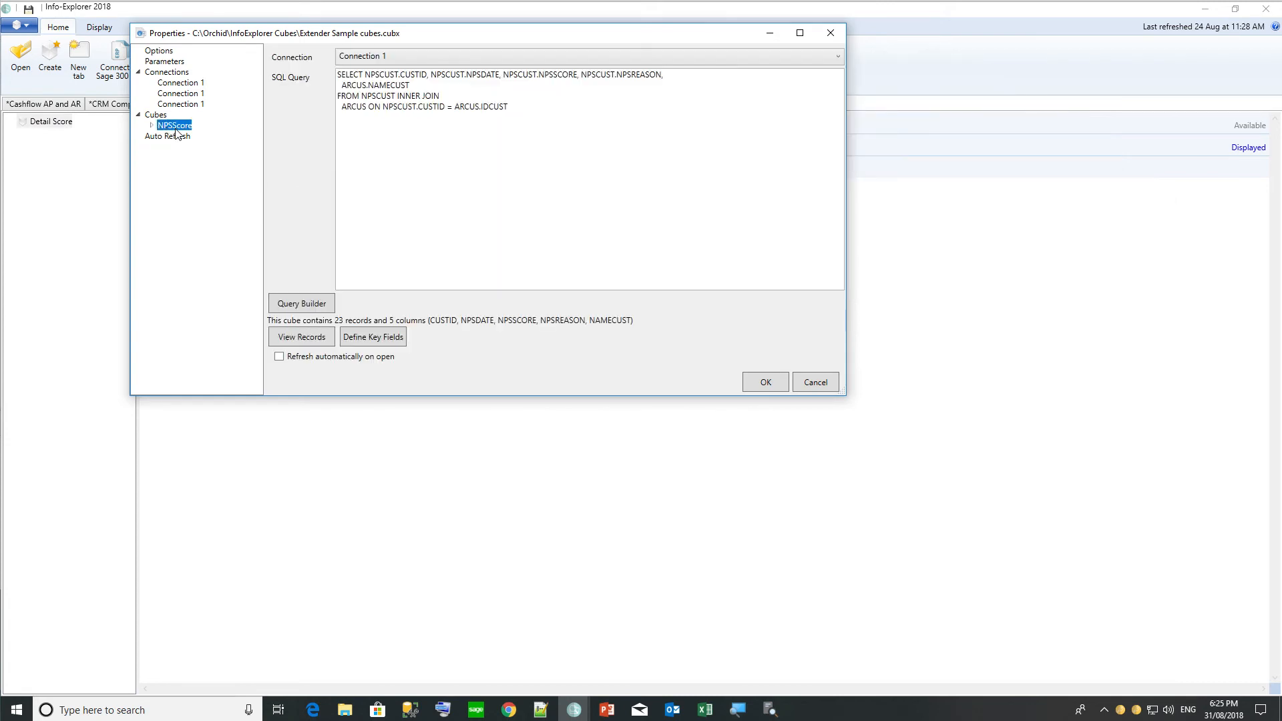
{"action": "left_click", "coordinate": [554, 109]}
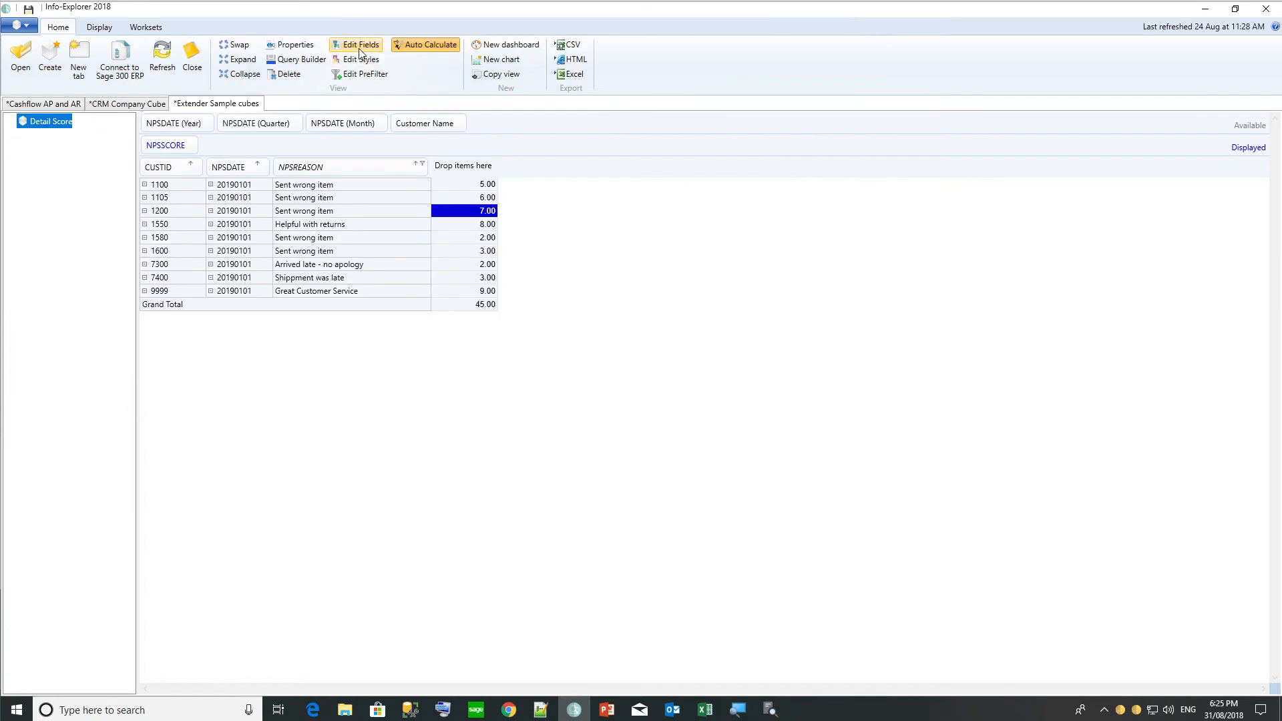
In the NPS cube's field definitions, make CUSTID drill through to A/R Customer Number.
{"action": "left_click", "coordinate": [357, 46]}
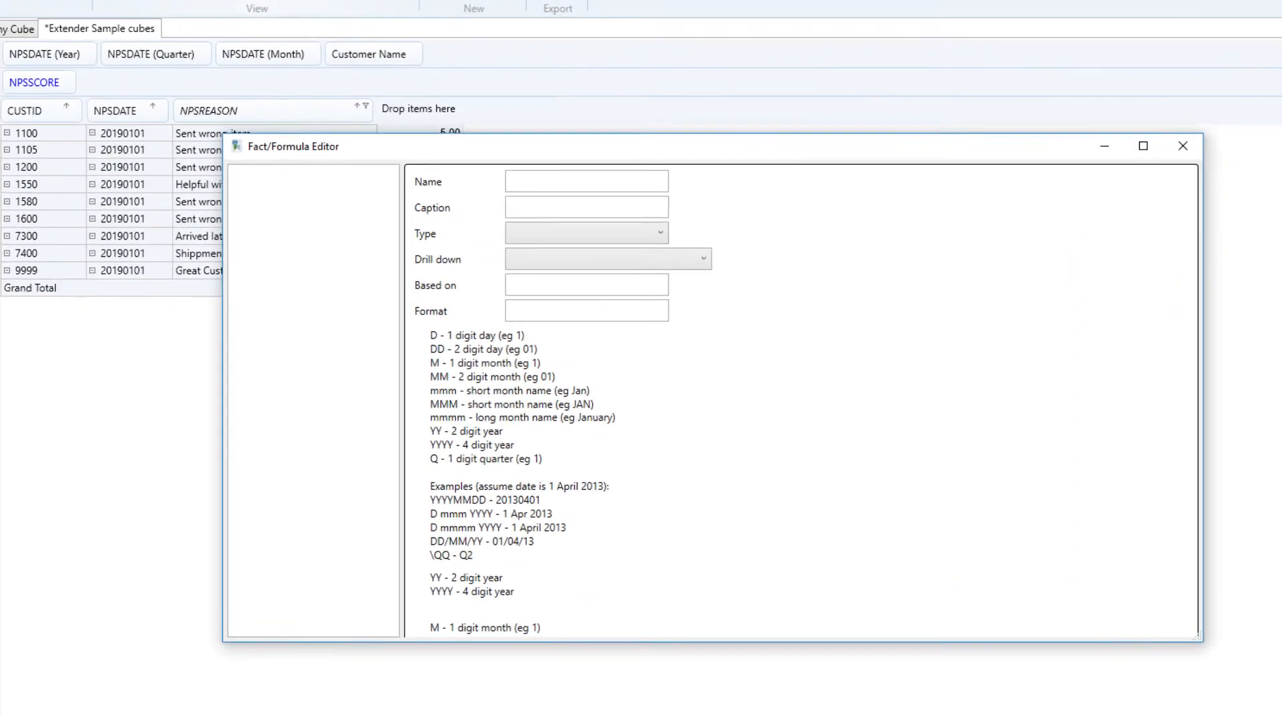
{"action": "left_click", "coordinate": [339, 221]}
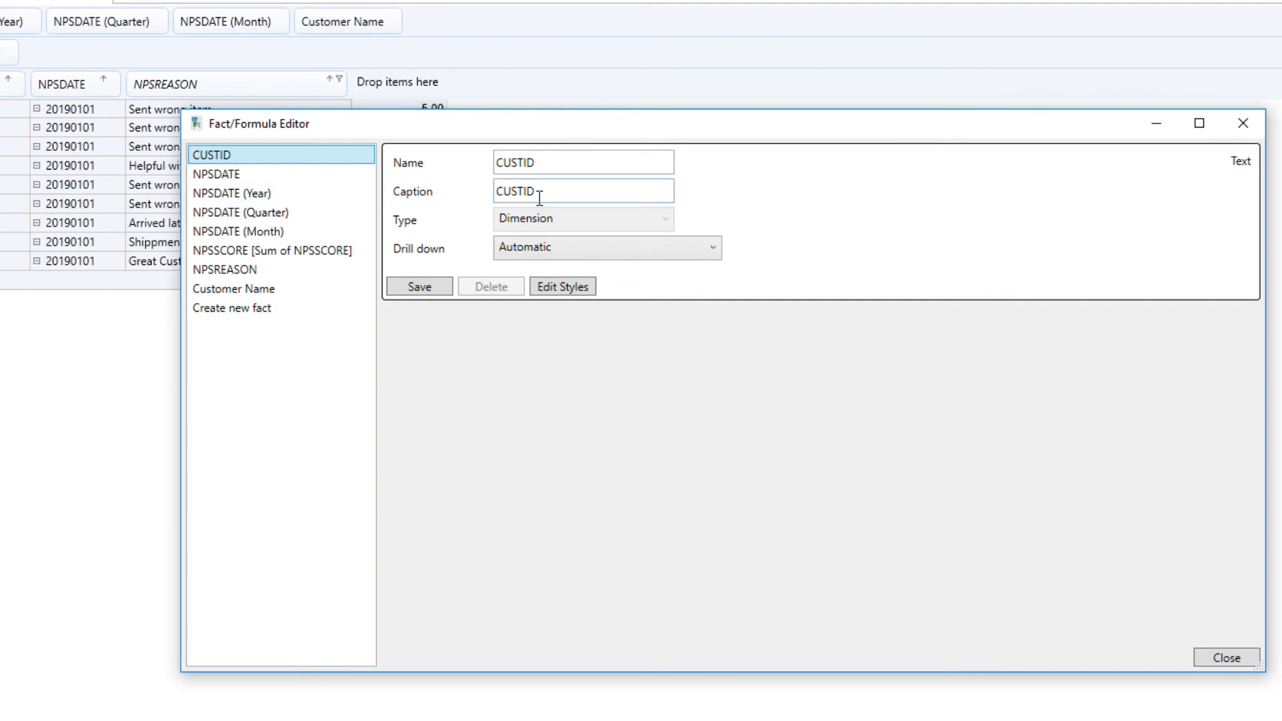
{"action": "left_click", "coordinate": [554, 253]}
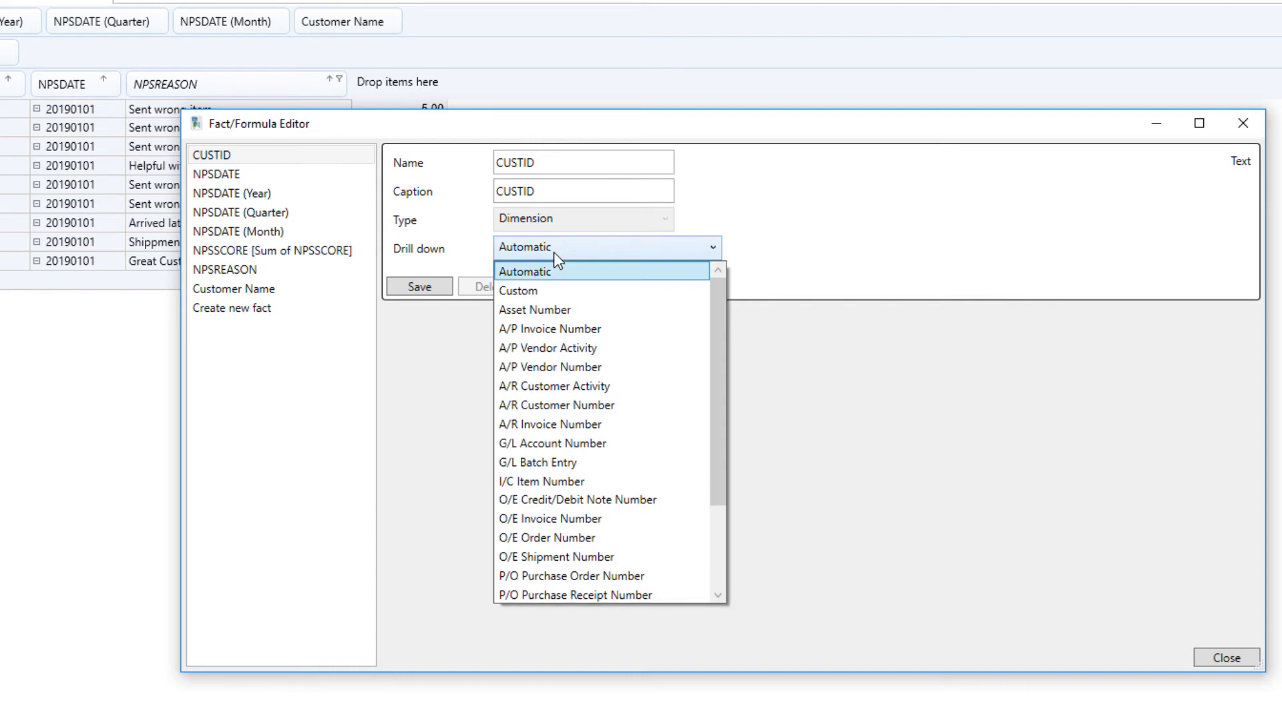
{"action": "left_click", "coordinate": [554, 407]}
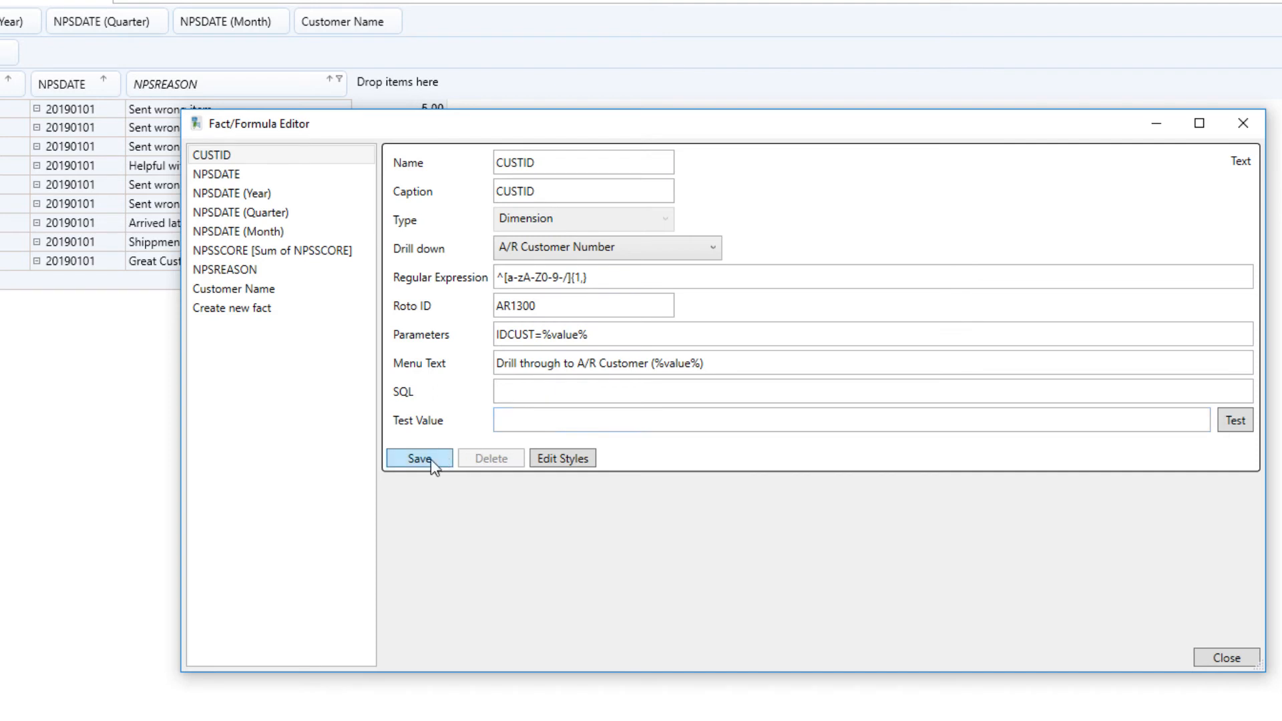
Inspect NPSREASON's Custom drill-down settings, selecting its Roto ID VI1007.
{"action": "left_click", "coordinate": [226, 271]}
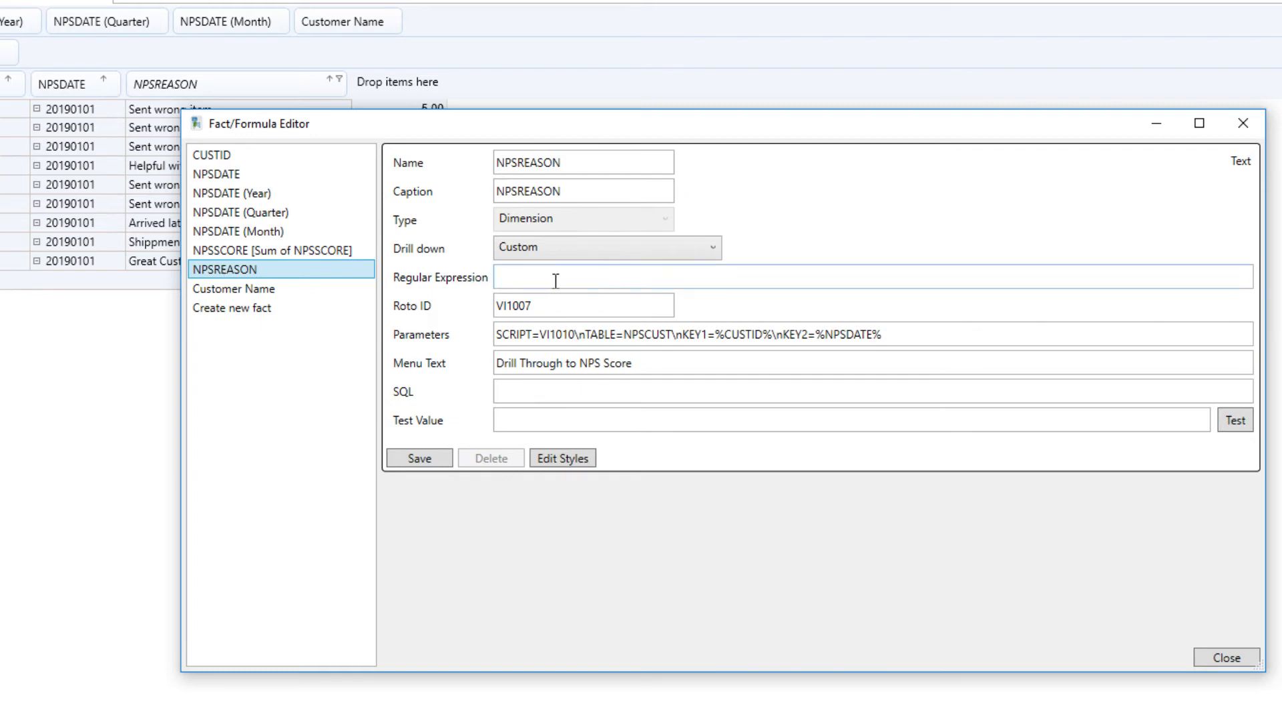
{"action": "left_click_drag", "start_coordinate": [616, 127], "coordinate": [511, 106]}
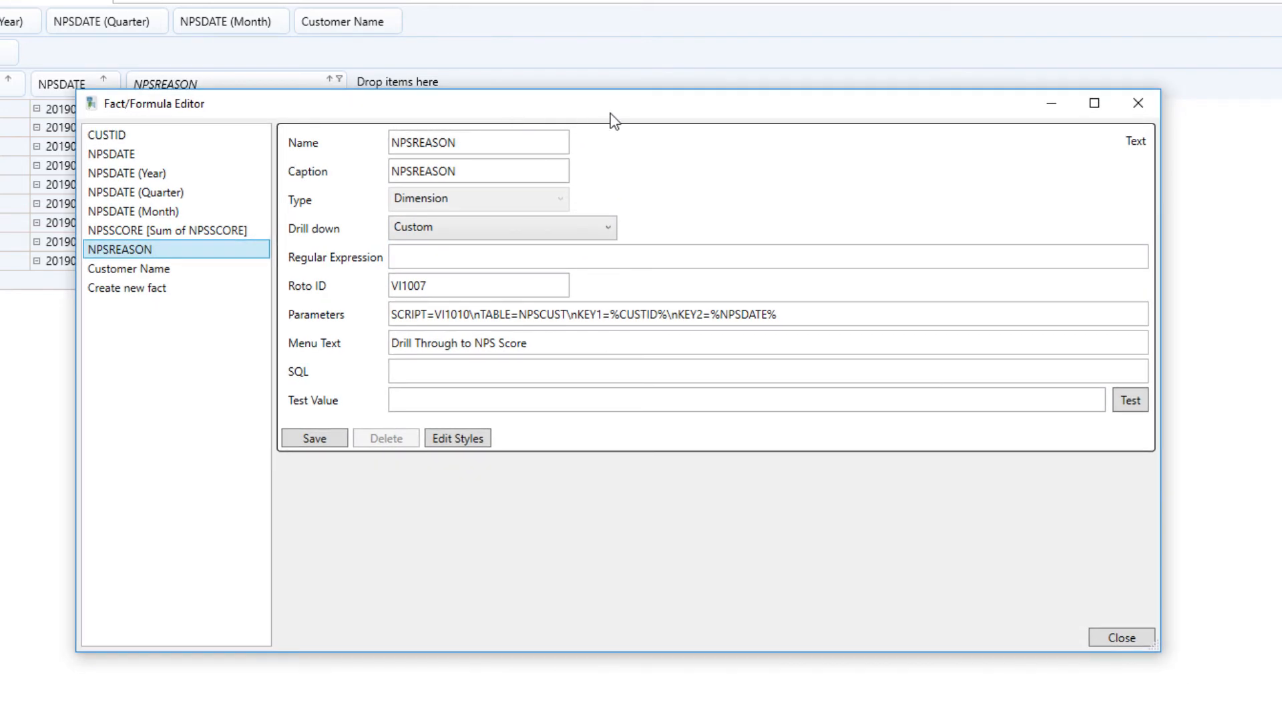
{"action": "left_click", "coordinate": [609, 229]}
{"action": "left_click", "coordinate": [611, 224]}
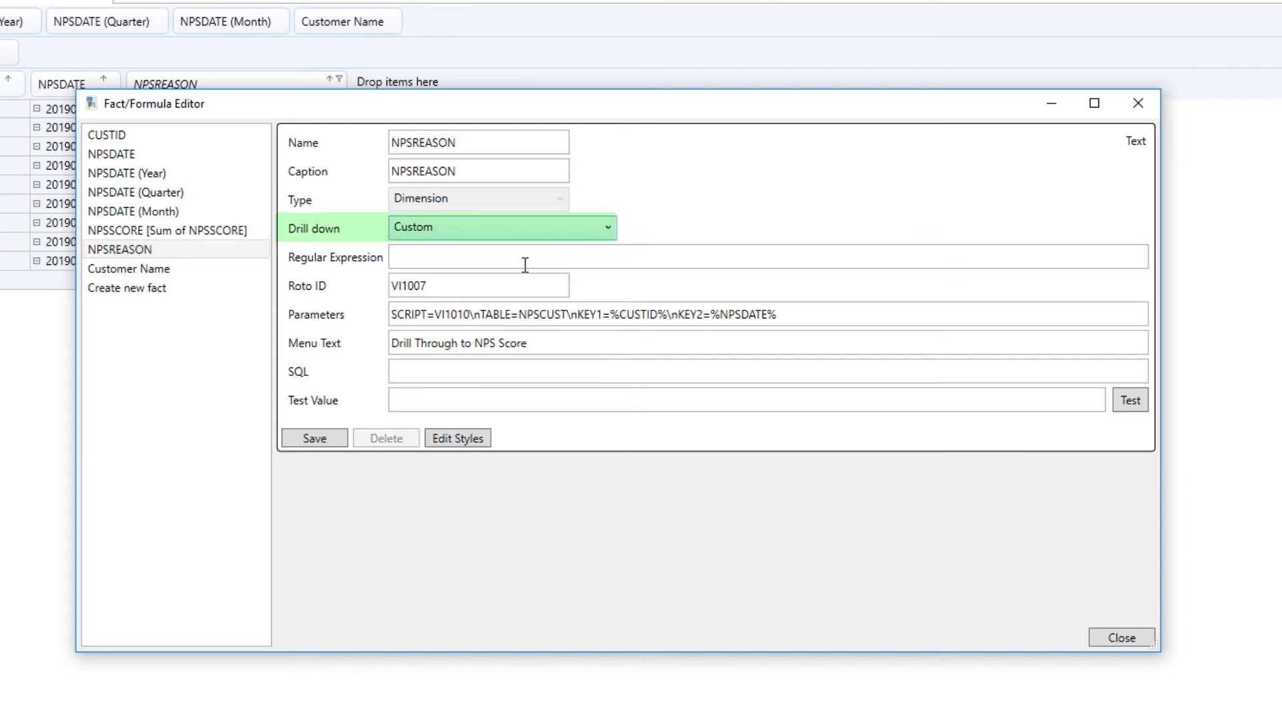
{"action": "left_click", "coordinate": [457, 286]}
{"action": "left_click_drag", "start_coordinate": [427, 285], "coordinate": [386, 291]}
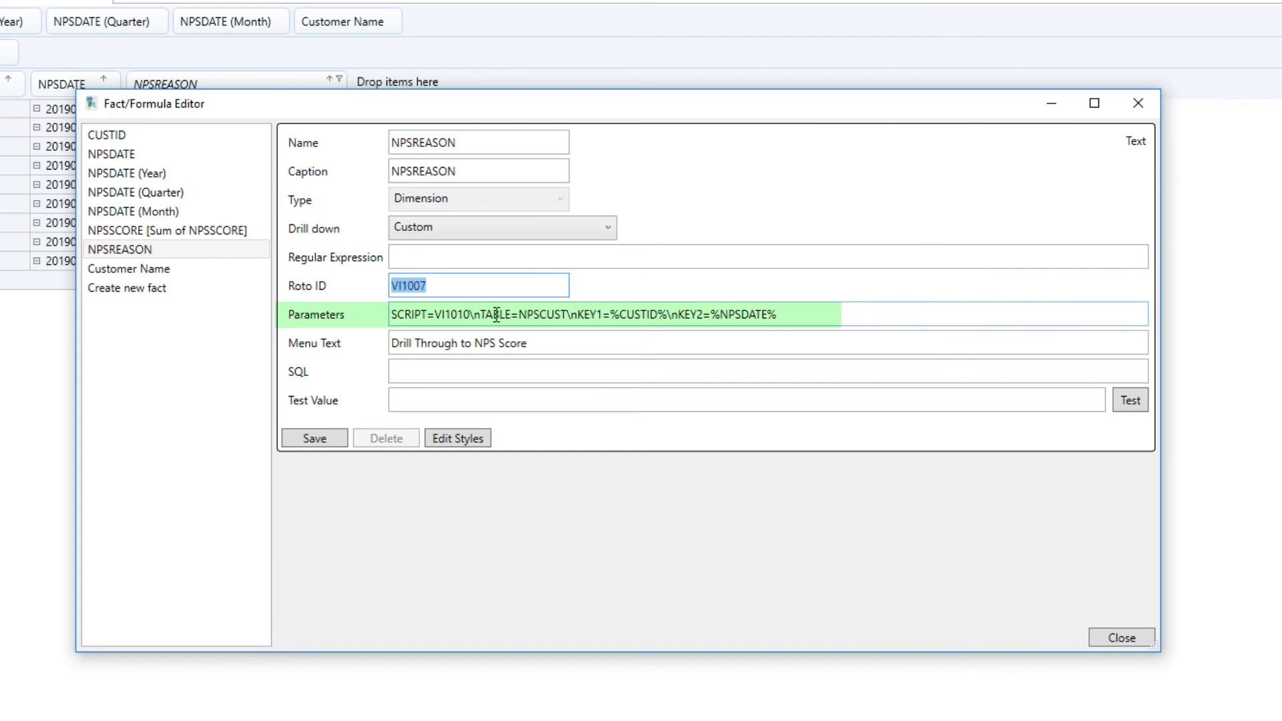
Review NPSREASON's drill-through Parameters string, including the NPSCUST table name.
{"action": "double_click", "coordinate": [527, 316]}
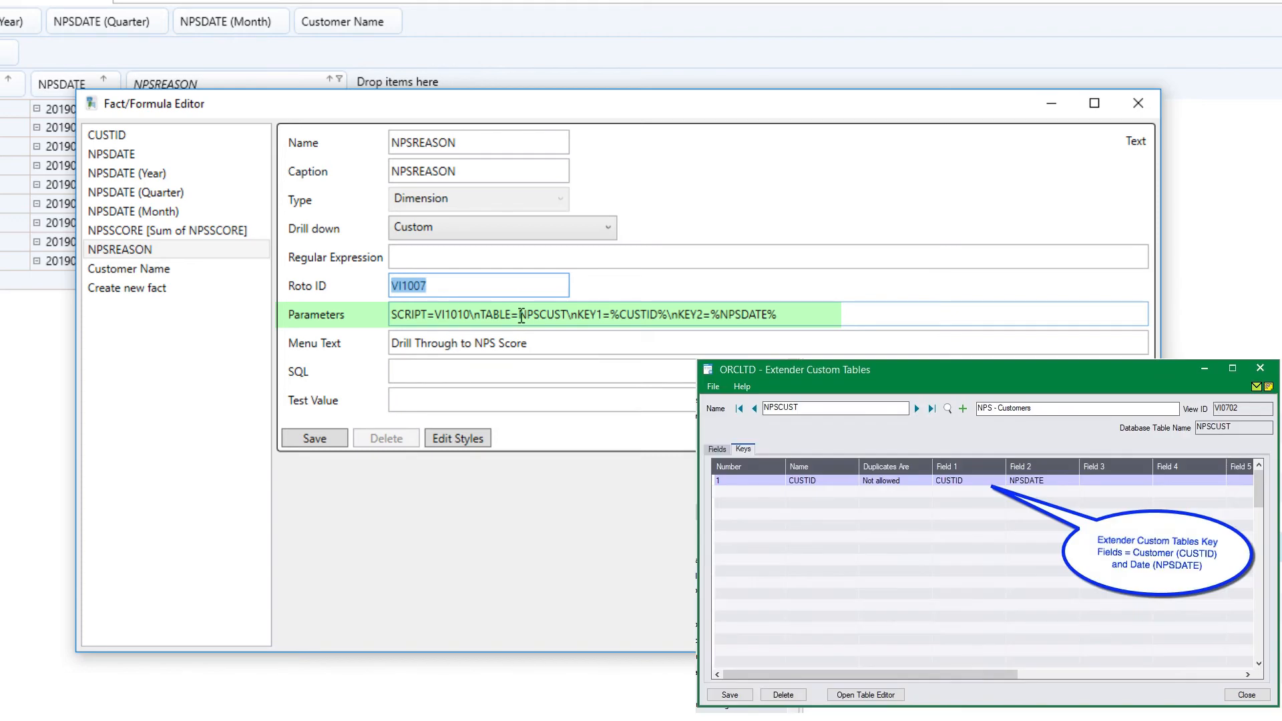
{"action": "triple_click", "coordinate": [699, 318]}
{"action": "left_click", "coordinate": [712, 320]}
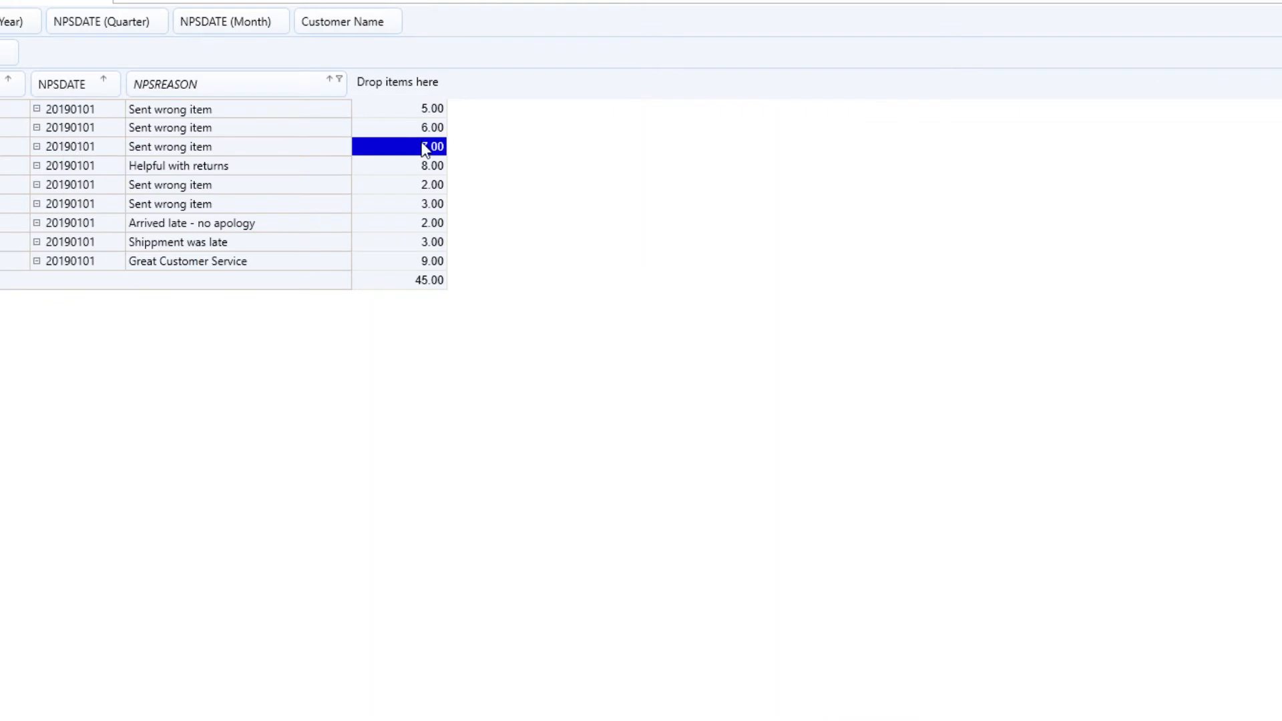
Drill through from an NPS score to its NPS Customers record and move that window aside.
{"action": "right_click", "coordinate": [422, 144]}
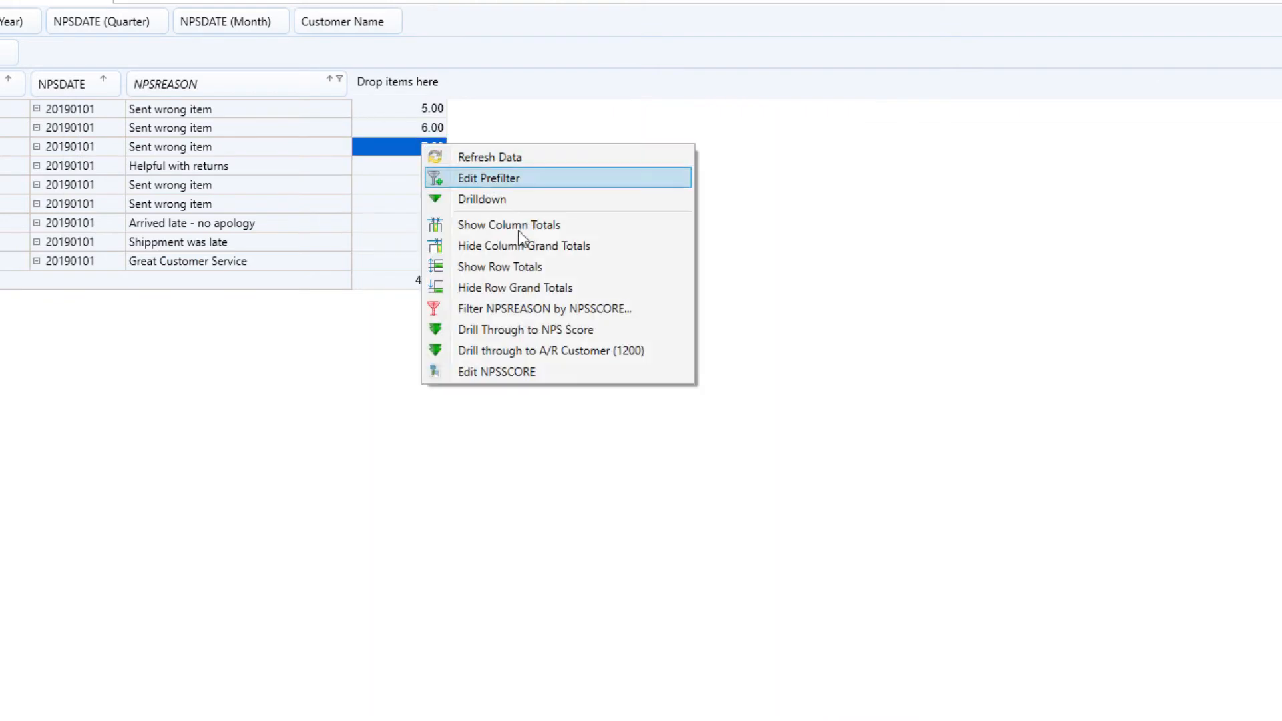
{"action": "left_click", "coordinate": [522, 330]}
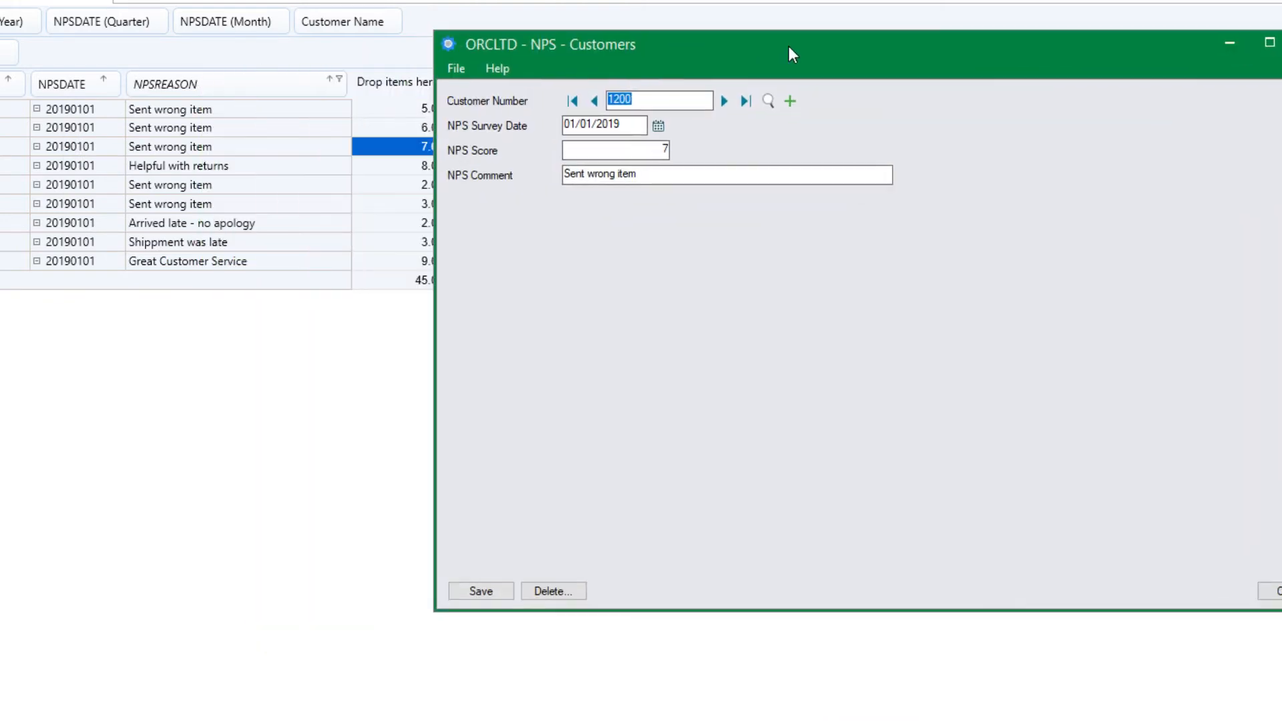
{"action": "left_click_drag", "start_coordinate": [788, 47], "coordinate": [876, 4]}
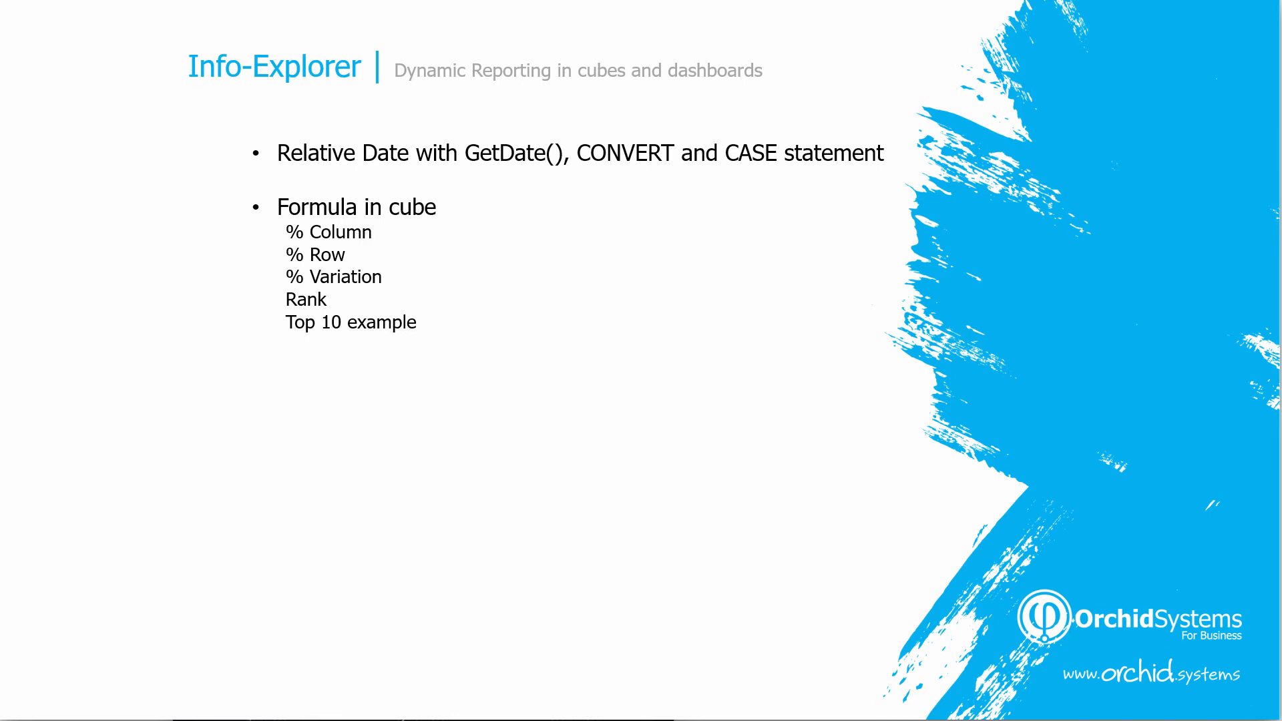
Advance the slideshow to the point on relative dates and formulas in cubes.
{"action": "key", "text": "Right"}
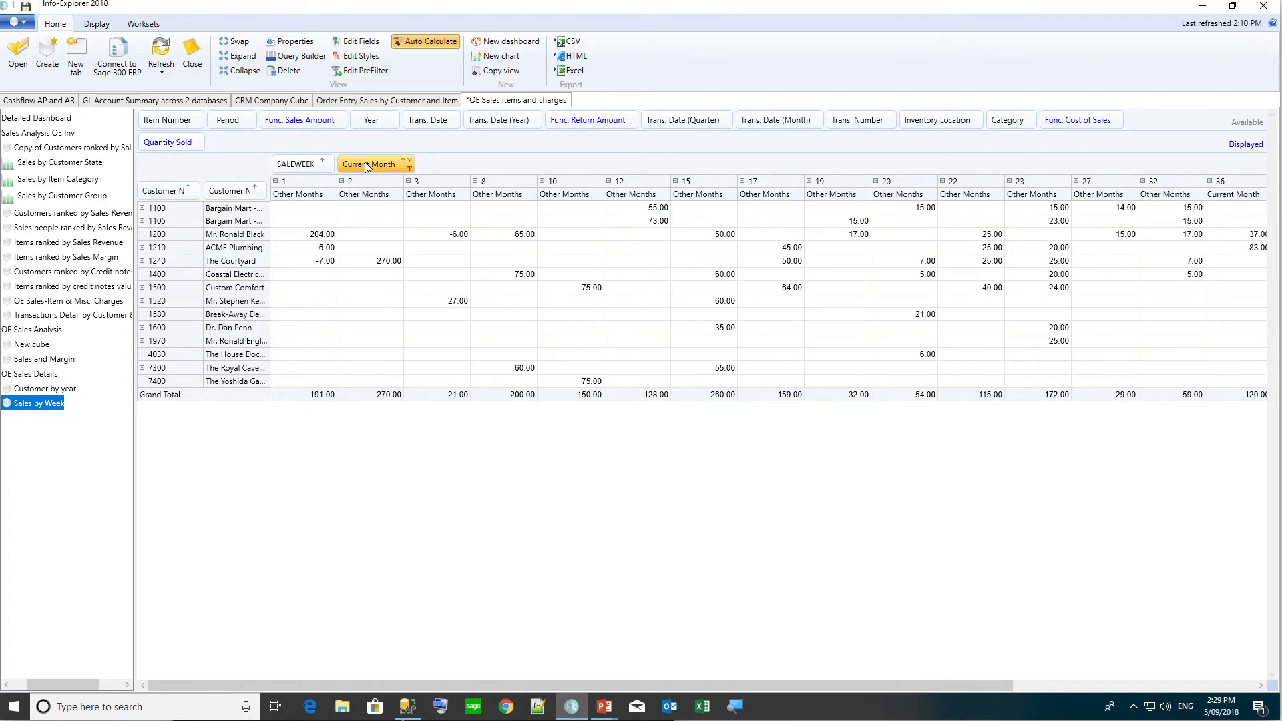
{"action": "left_click", "coordinate": [410, 162]}
{"action": "left_click", "coordinate": [358, 226]}
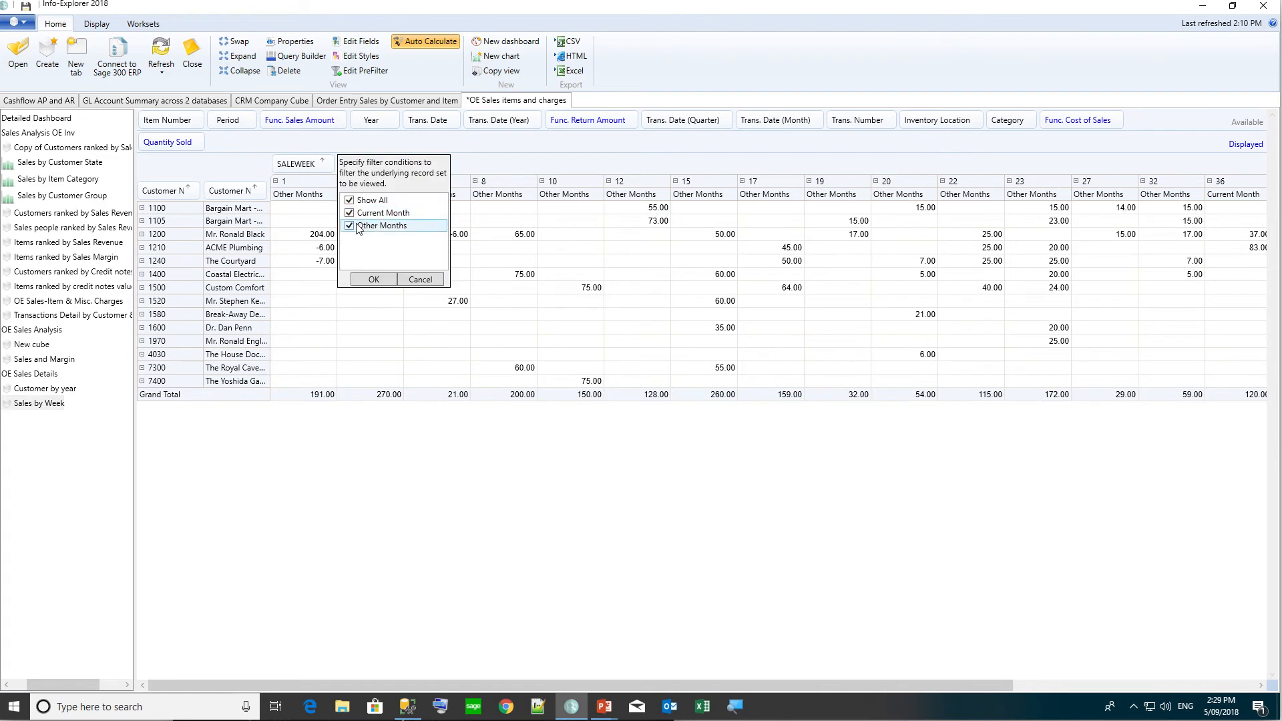
{"action": "left_click", "coordinate": [372, 279]}
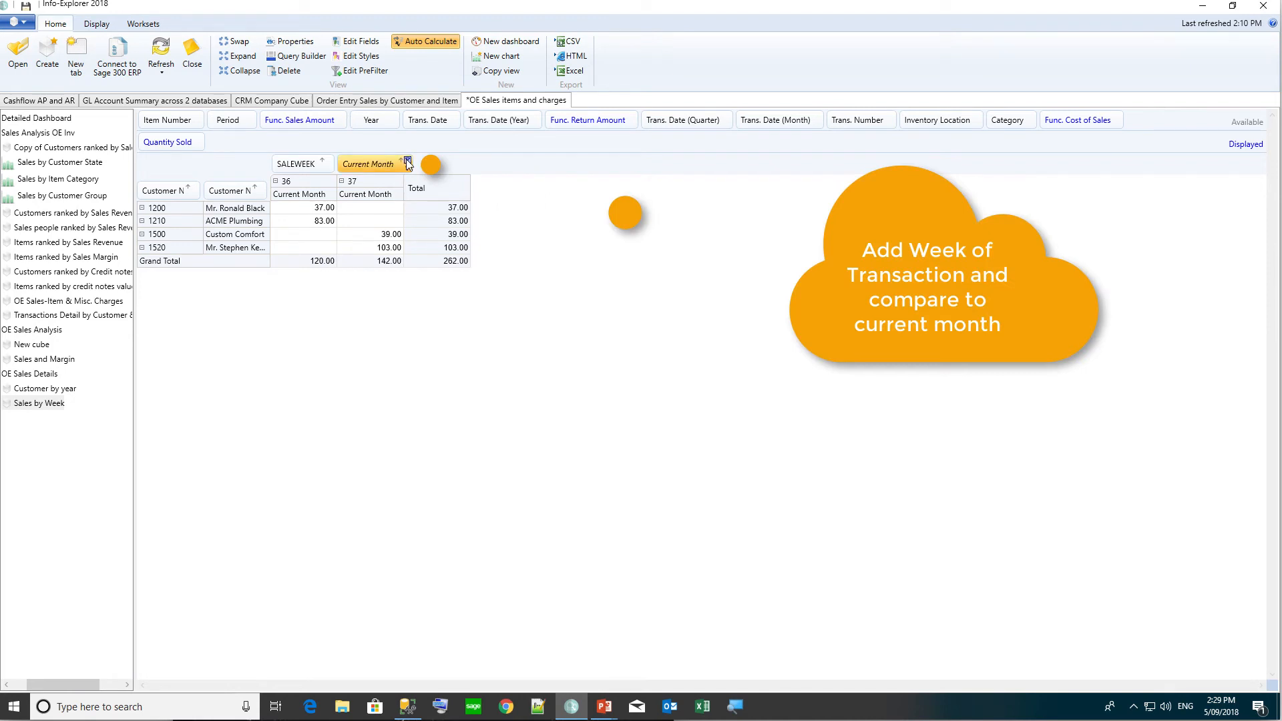
{"action": "left_click", "coordinate": [407, 161]}
{"action": "left_click", "coordinate": [356, 227]}
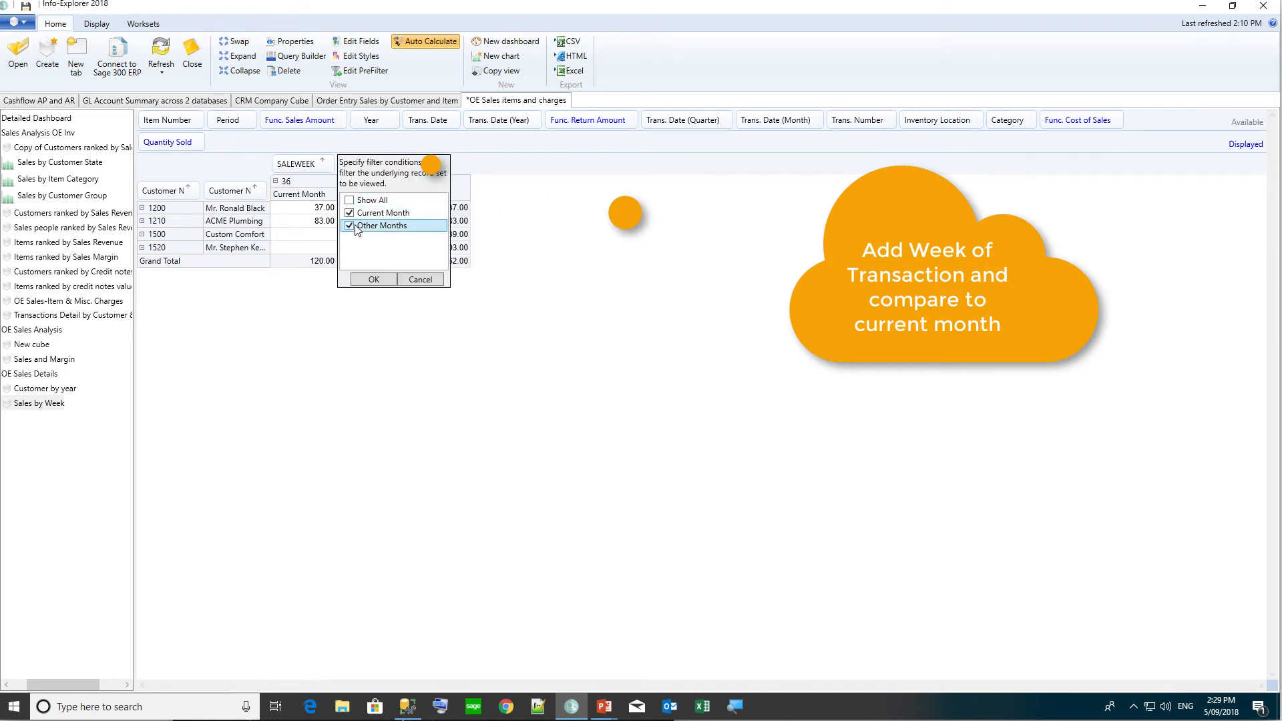
{"action": "left_click", "coordinate": [373, 280]}
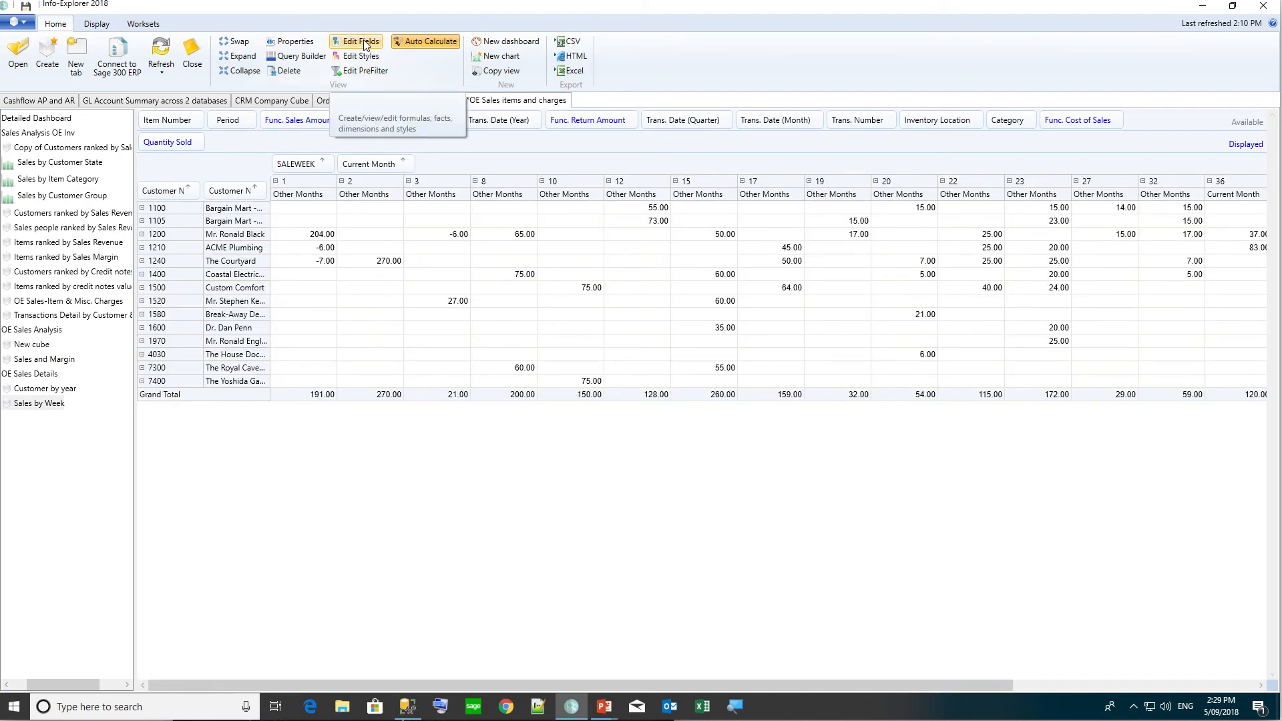
{"action": "left_click", "coordinate": [361, 41]}
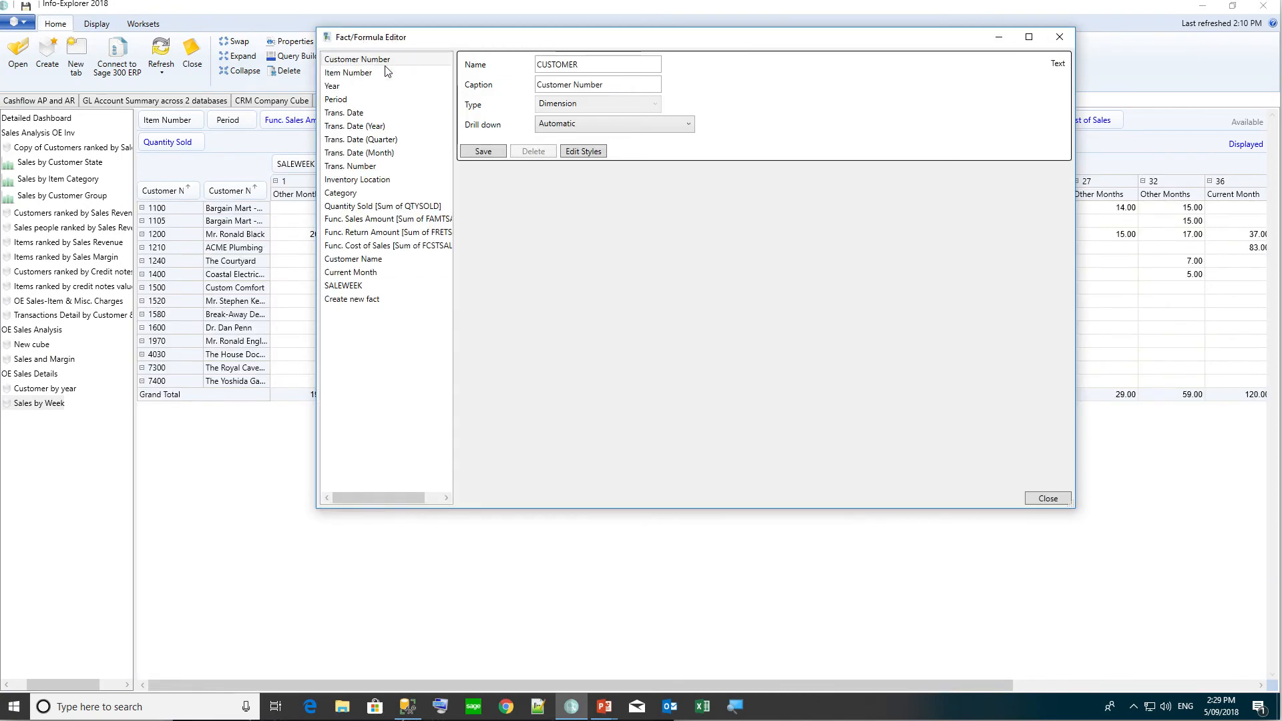
{"action": "left_click", "coordinate": [356, 286]}
{"action": "key", "text": "Escape"}
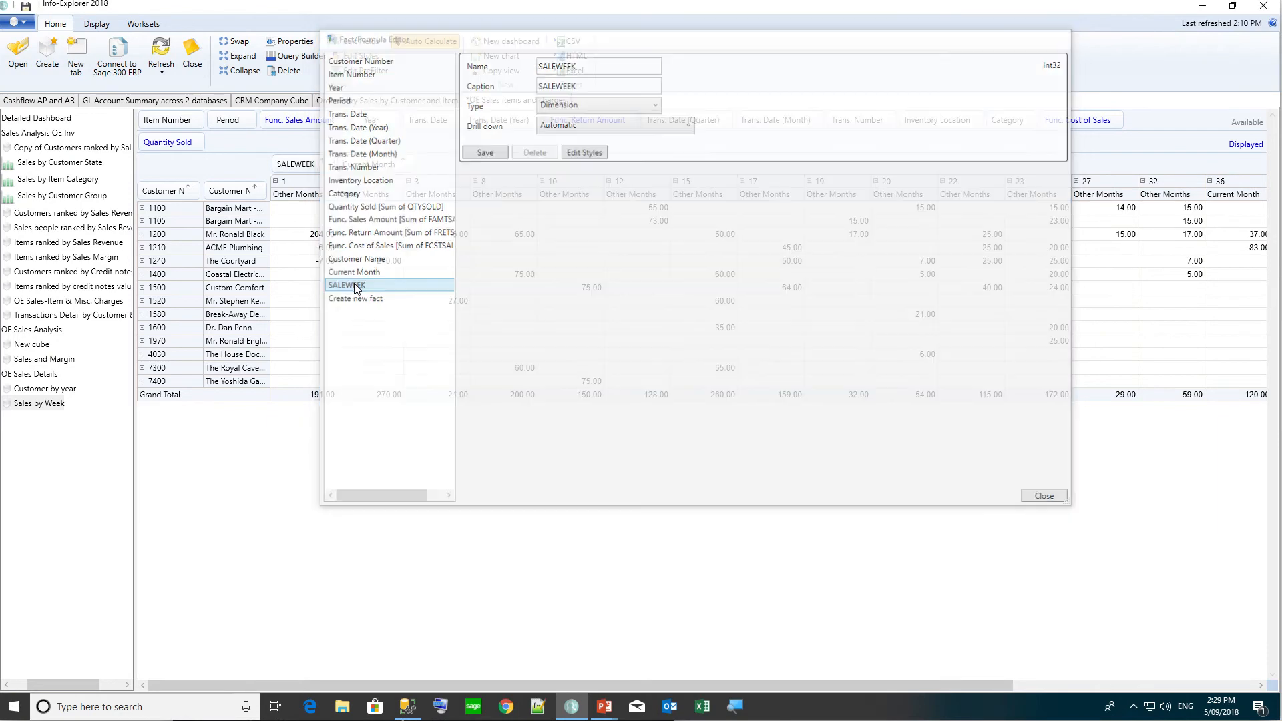
Unlock the OE Sales Details cube with its password, select its SQL query and view it in SSMS.
{"action": "left_click", "coordinate": [306, 43]}
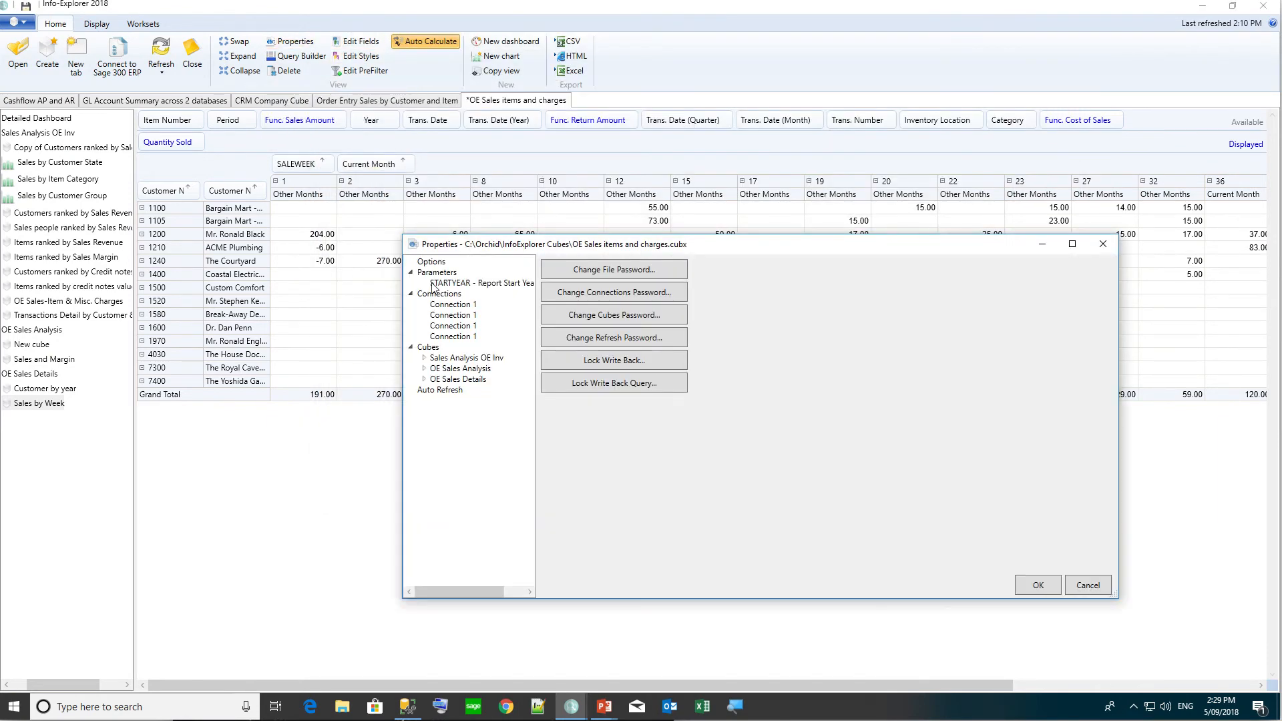
{"action": "left_click", "coordinate": [456, 379]}
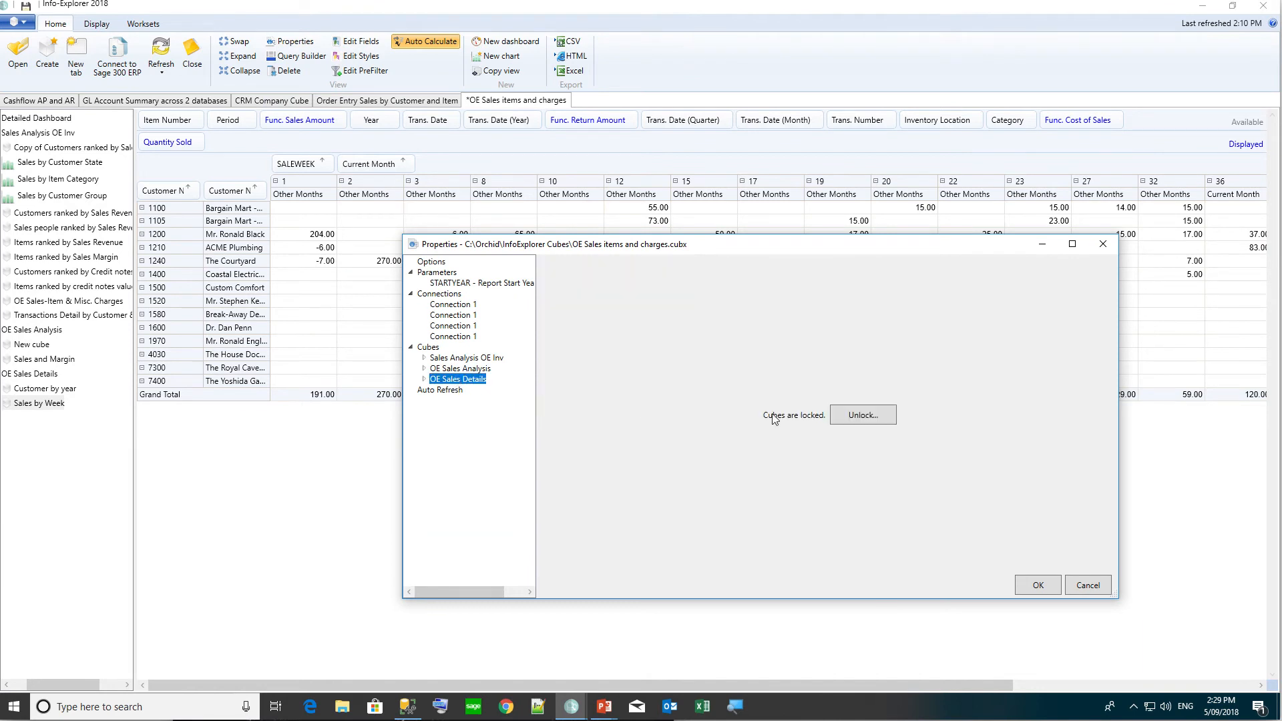
{"action": "left_click", "coordinate": [864, 417]}
{"action": "type", "text": "•"}
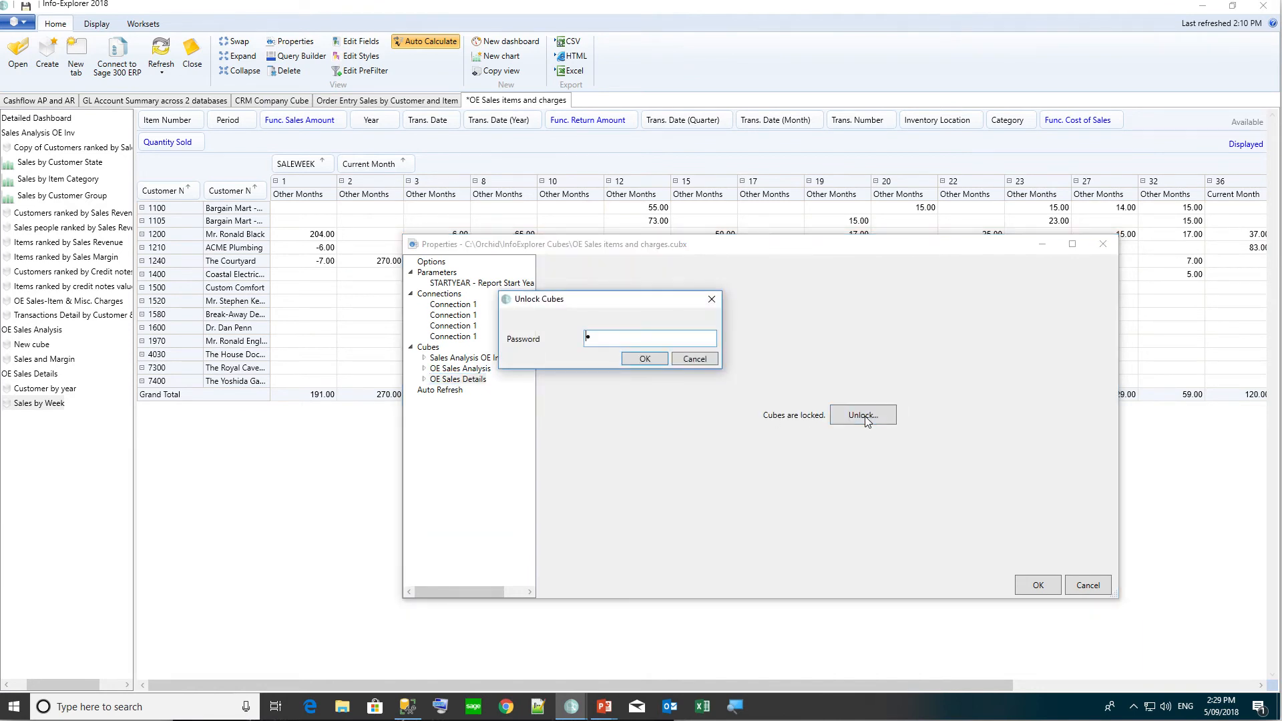
{"action": "type", "text": "••••"}
{"action": "key", "text": "Return"}
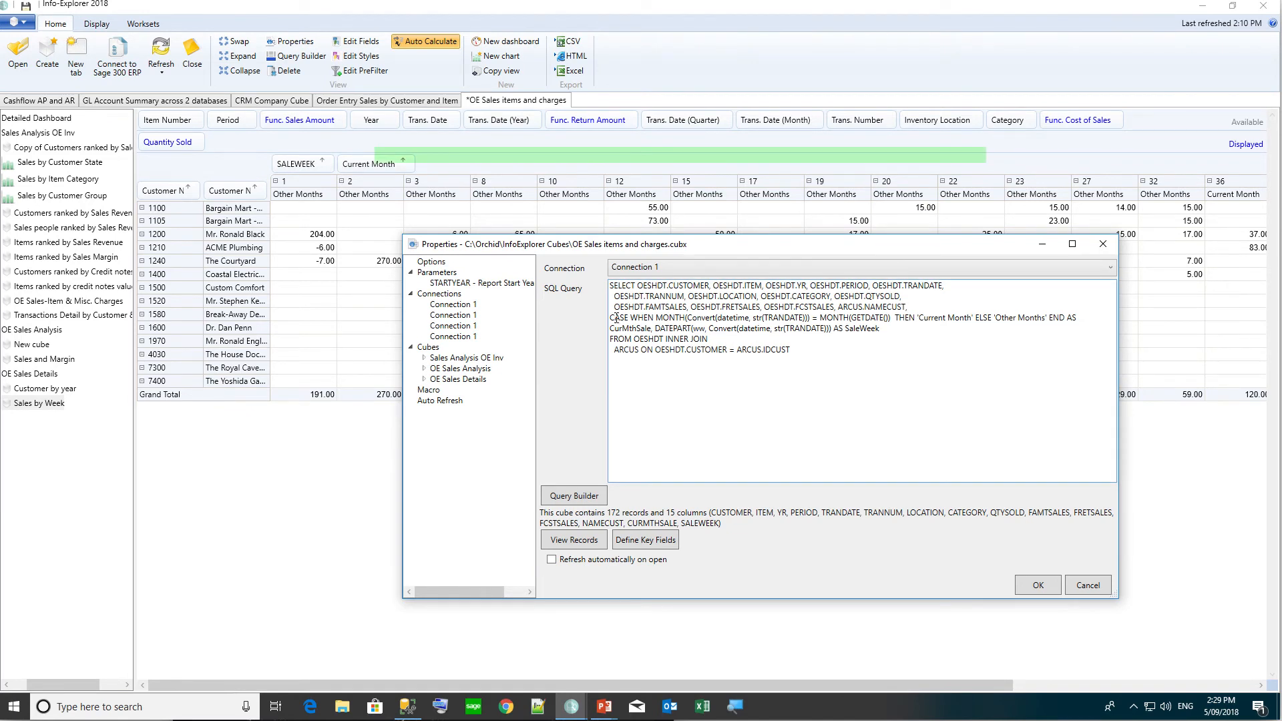
{"action": "key", "text": "ctrl+a"}
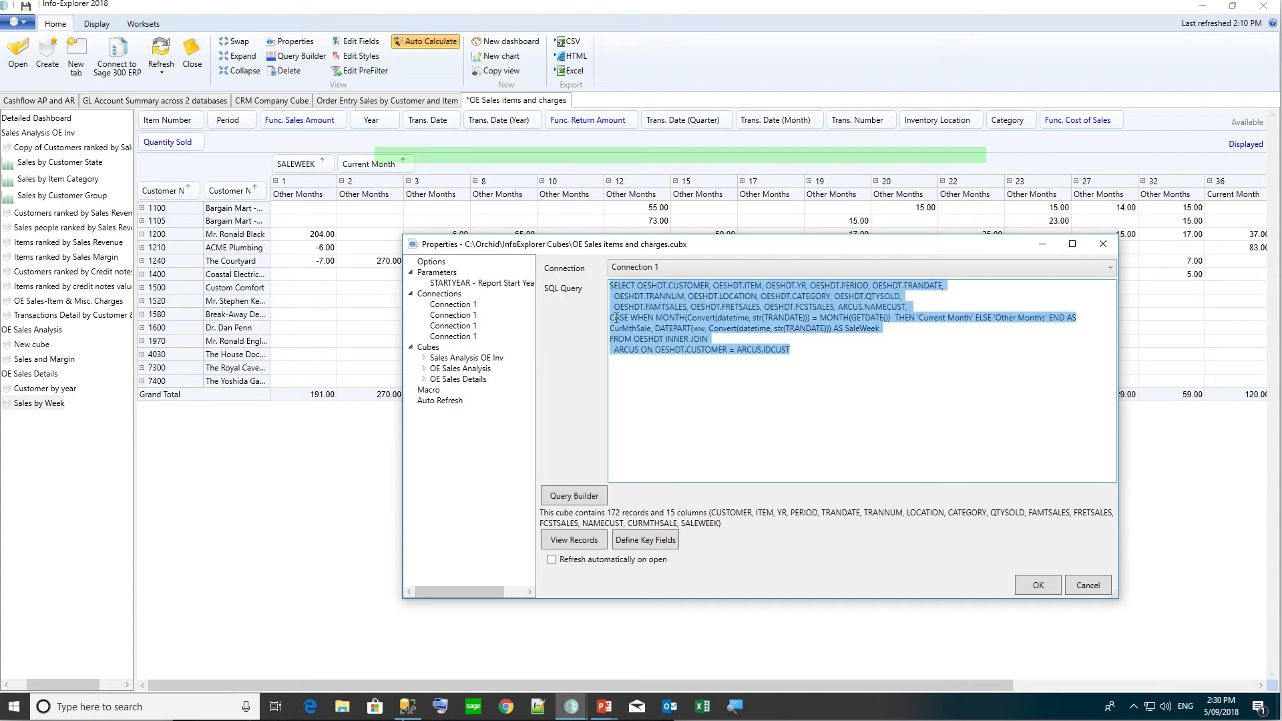
{"action": "left_click", "coordinate": [407, 706]}
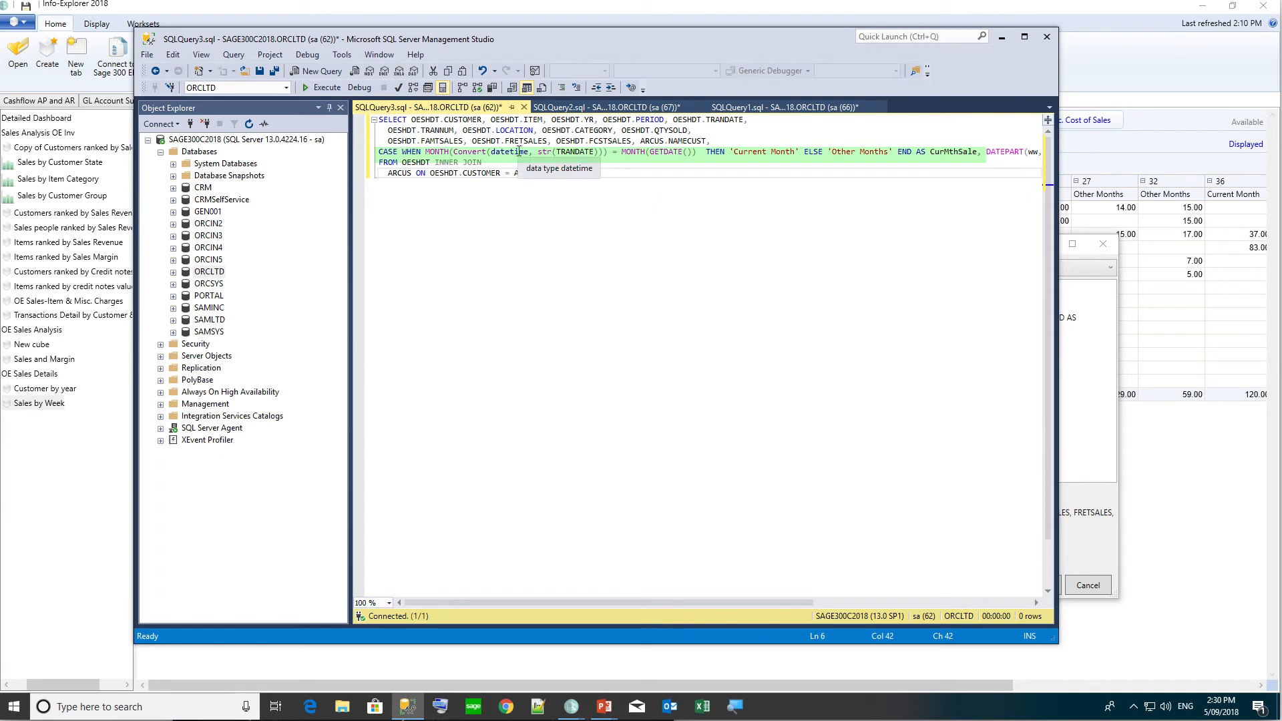
Break line 4 so the DATEPART SaleWeek expression starts on a new line.
{"action": "left_click", "coordinate": [454, 152]}
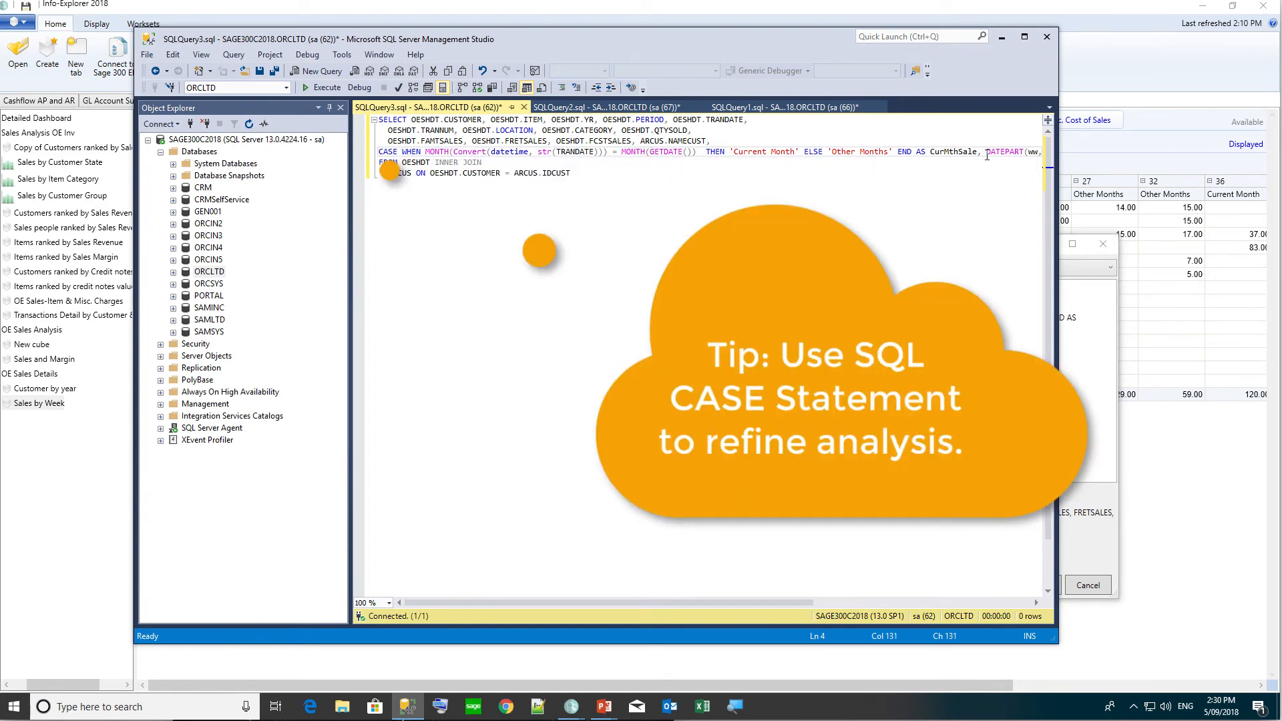
{"action": "key", "text": "Return"}
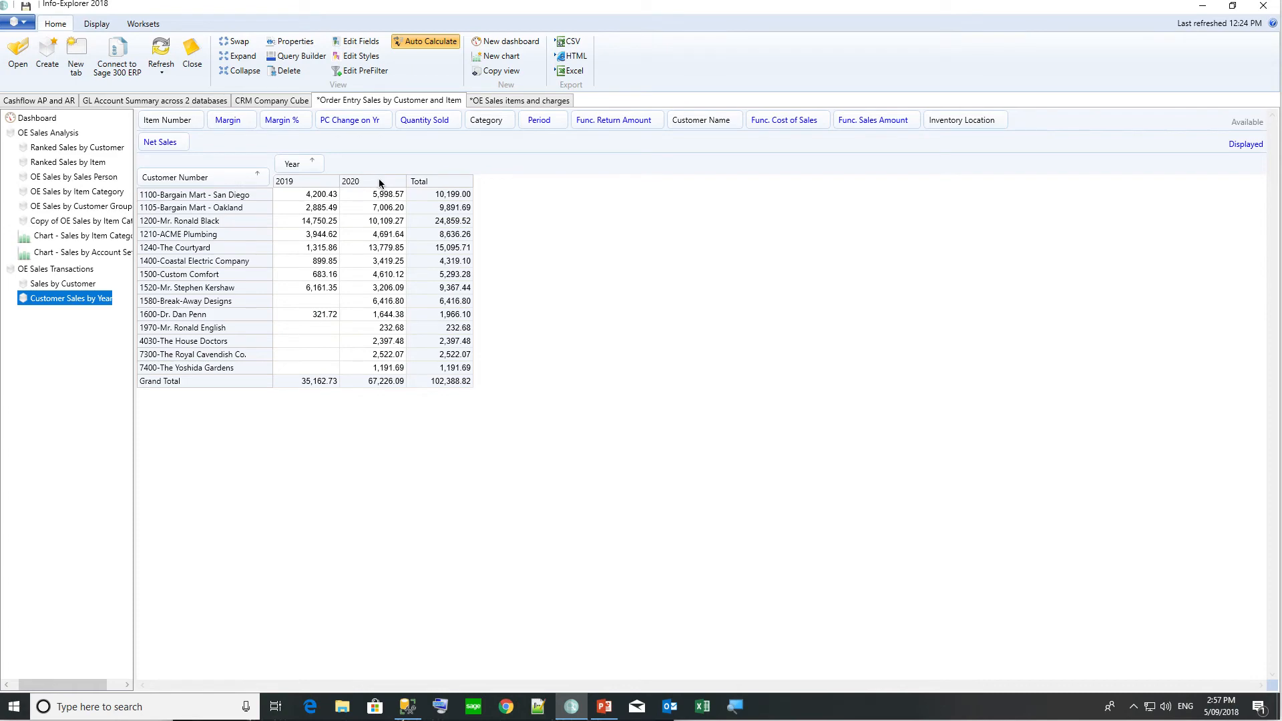
Create a new fact named PCVARYR with caption '% Variation Year'.
{"action": "left_click", "coordinate": [370, 44]}
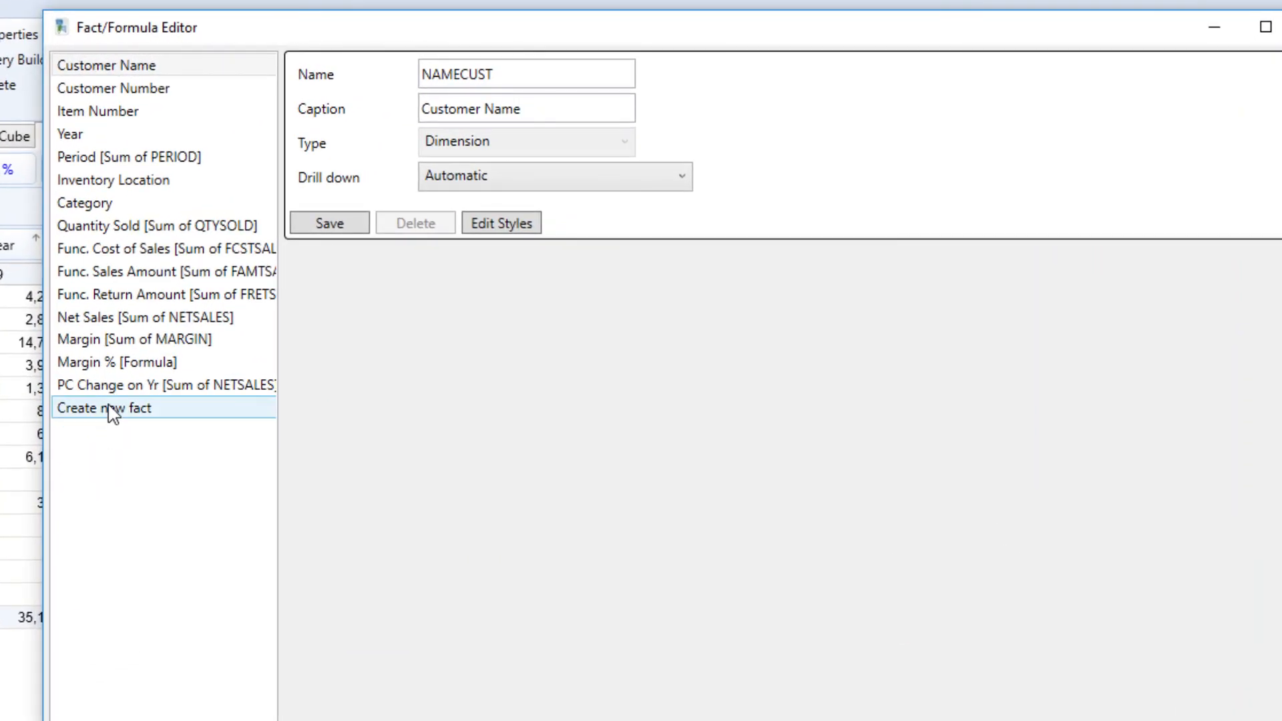
{"action": "left_click", "coordinate": [110, 406]}
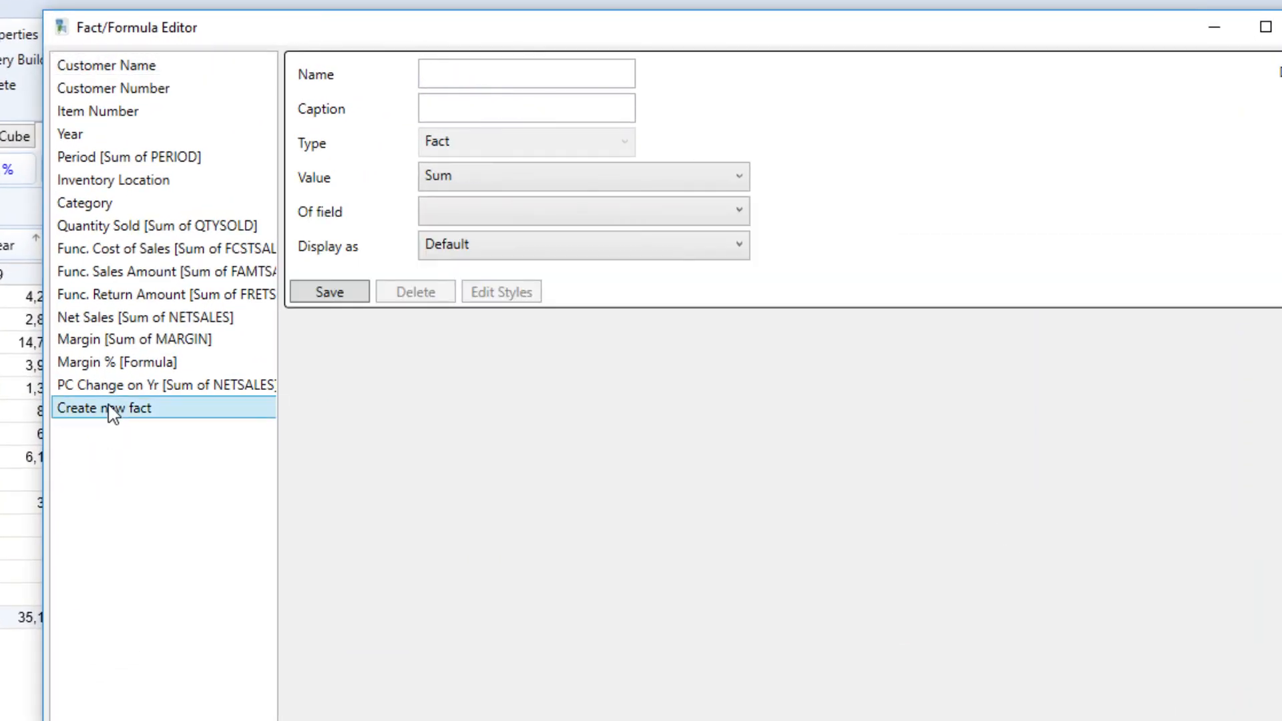
{"action": "left_click", "coordinate": [453, 77]}
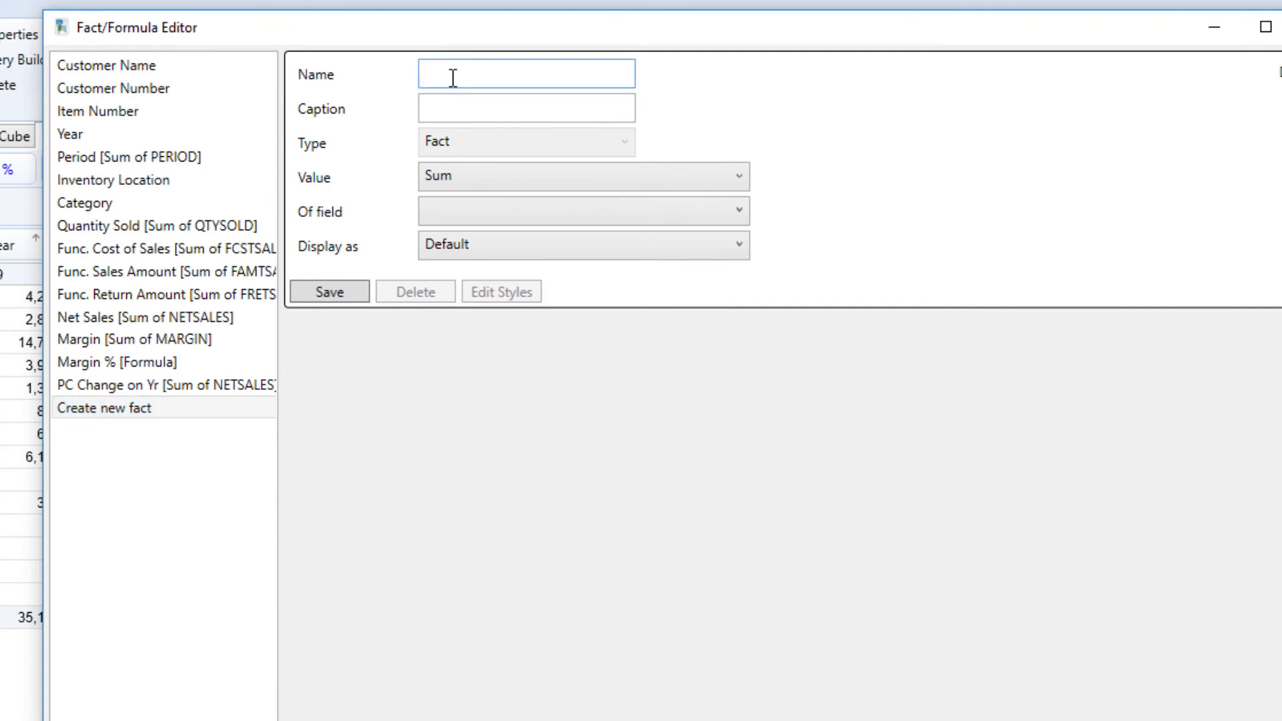
{"action": "type", "text": "PCVARYR"}
{"action": "key", "text": "Tab"}
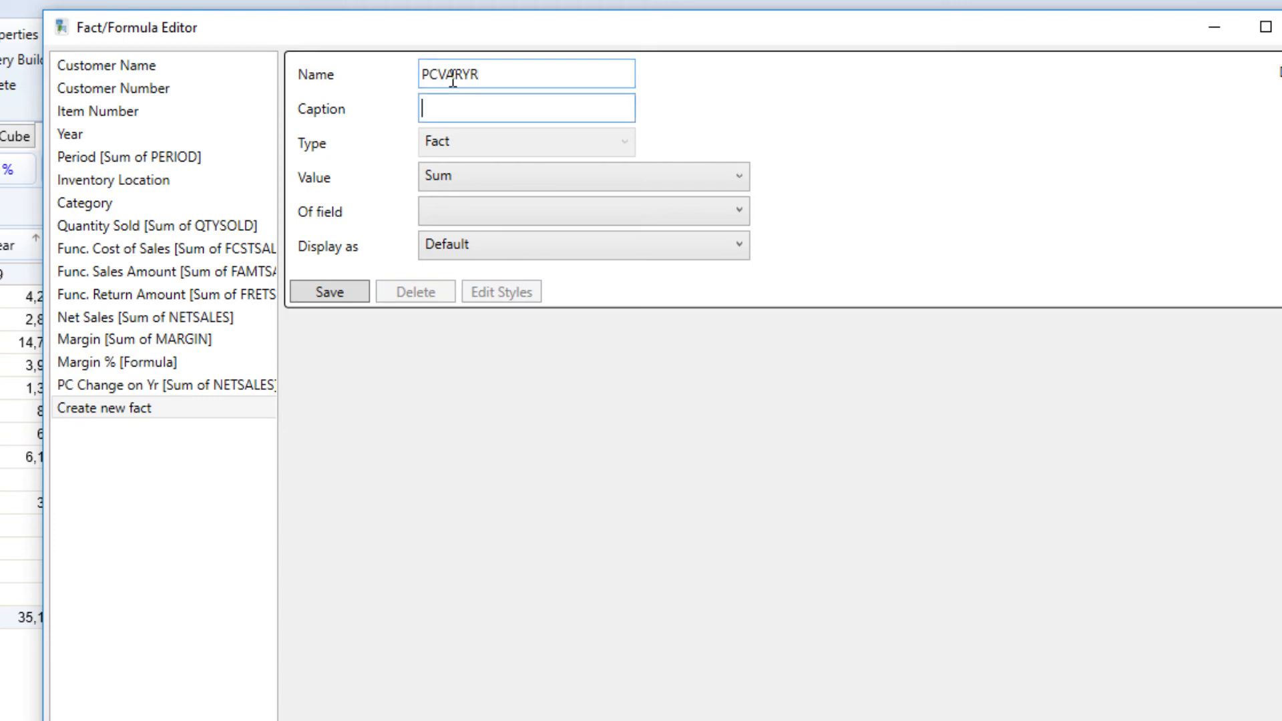
{"action": "type", "text": "% Variation Year"}
Base the fact on Net Sales, display it as Percent variation (across), and save.
{"action": "left_click", "coordinate": [461, 219]}
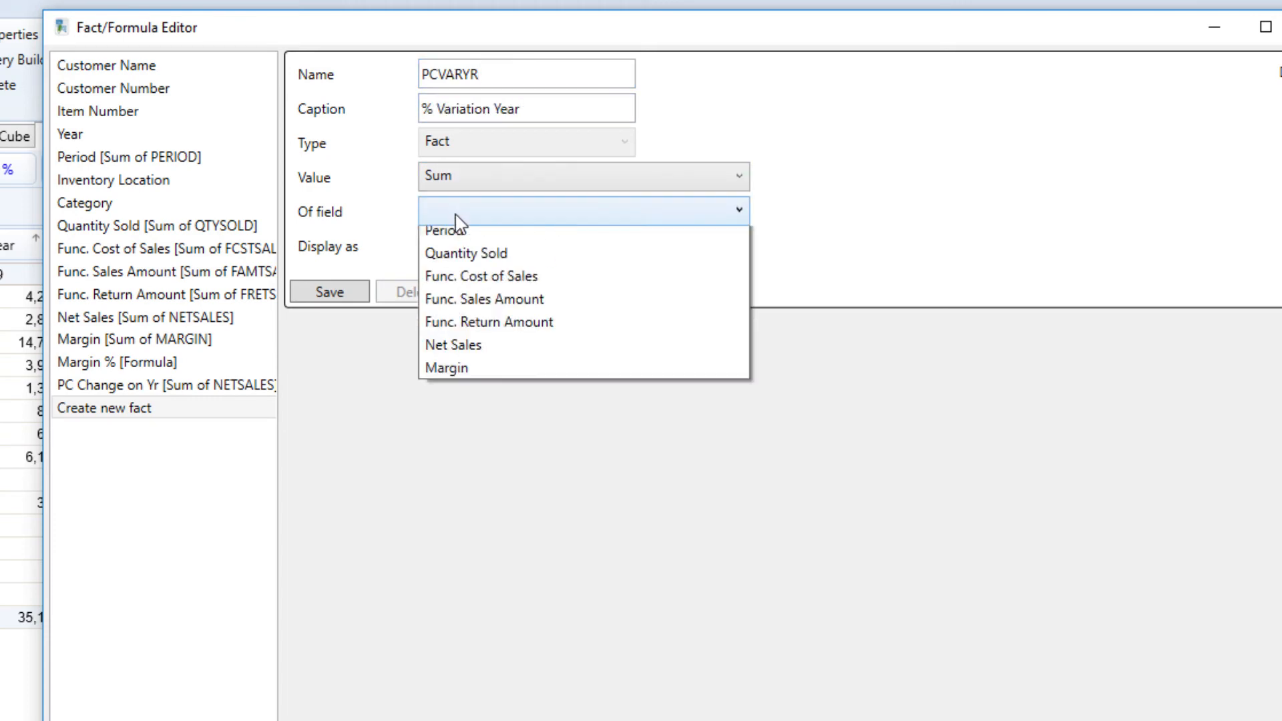
{"action": "left_click", "coordinate": [449, 361]}
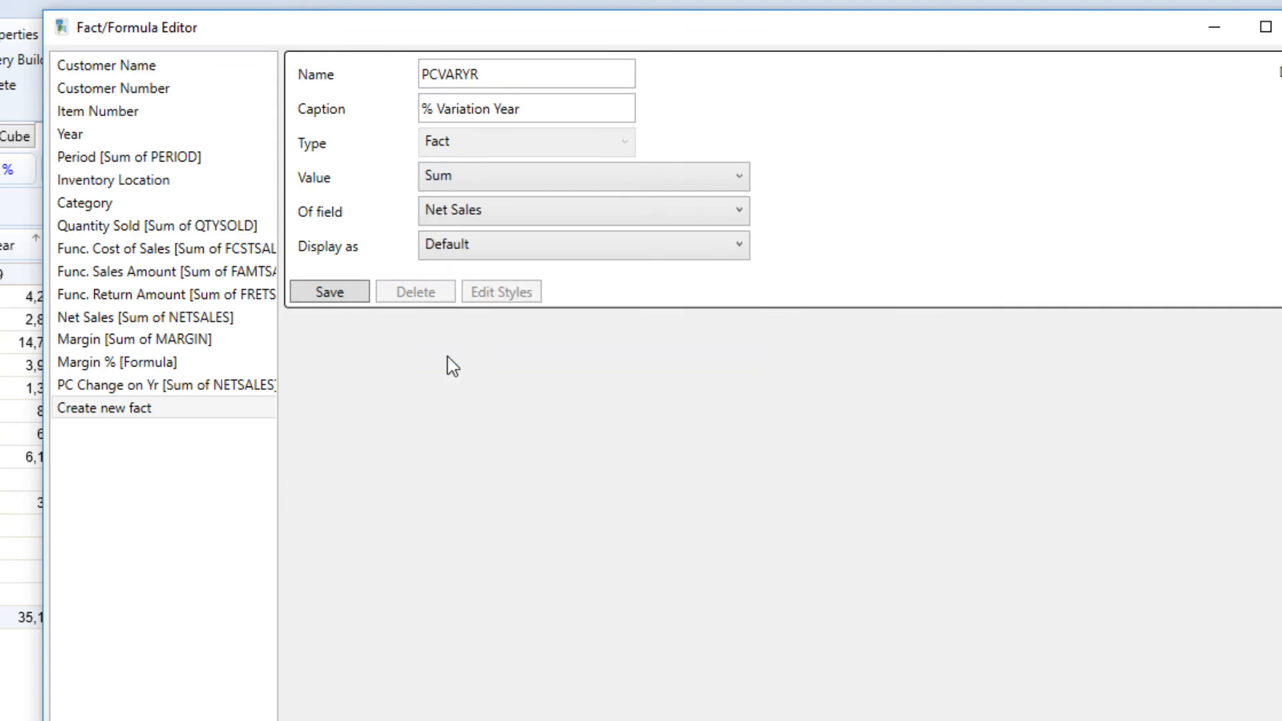
{"action": "left_click", "coordinate": [491, 253]}
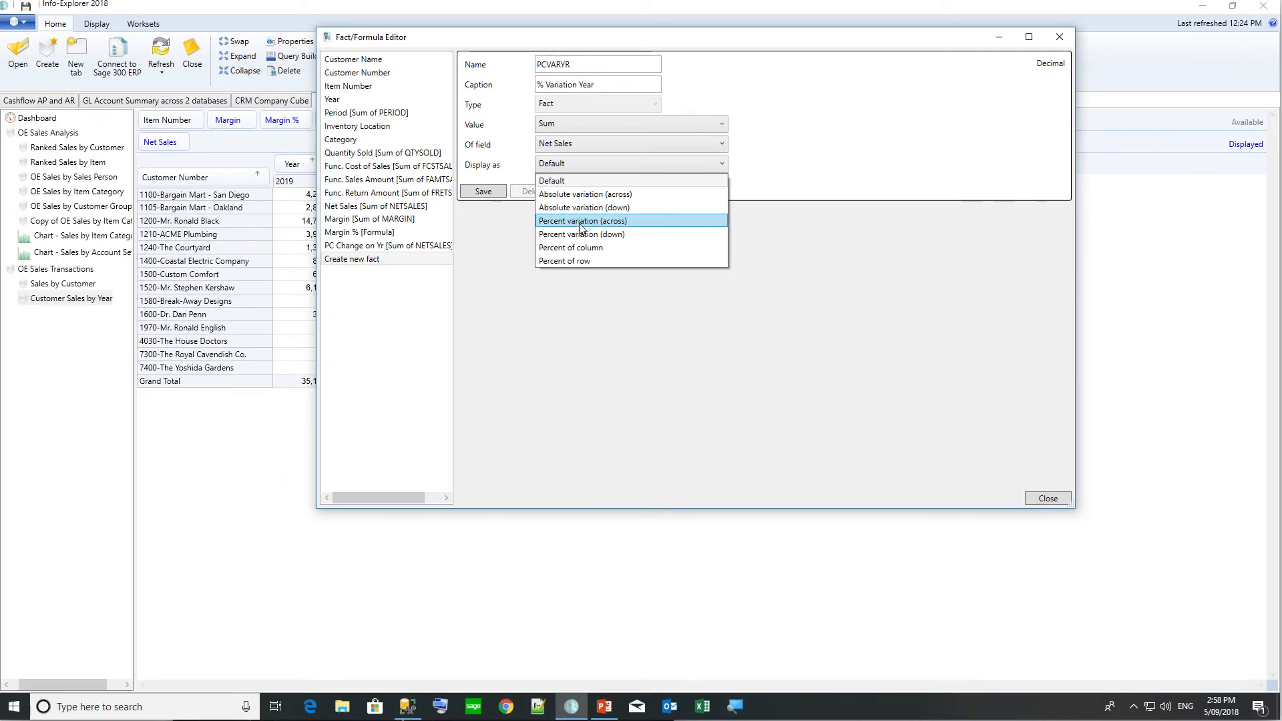
{"action": "left_click", "coordinate": [521, 42]}
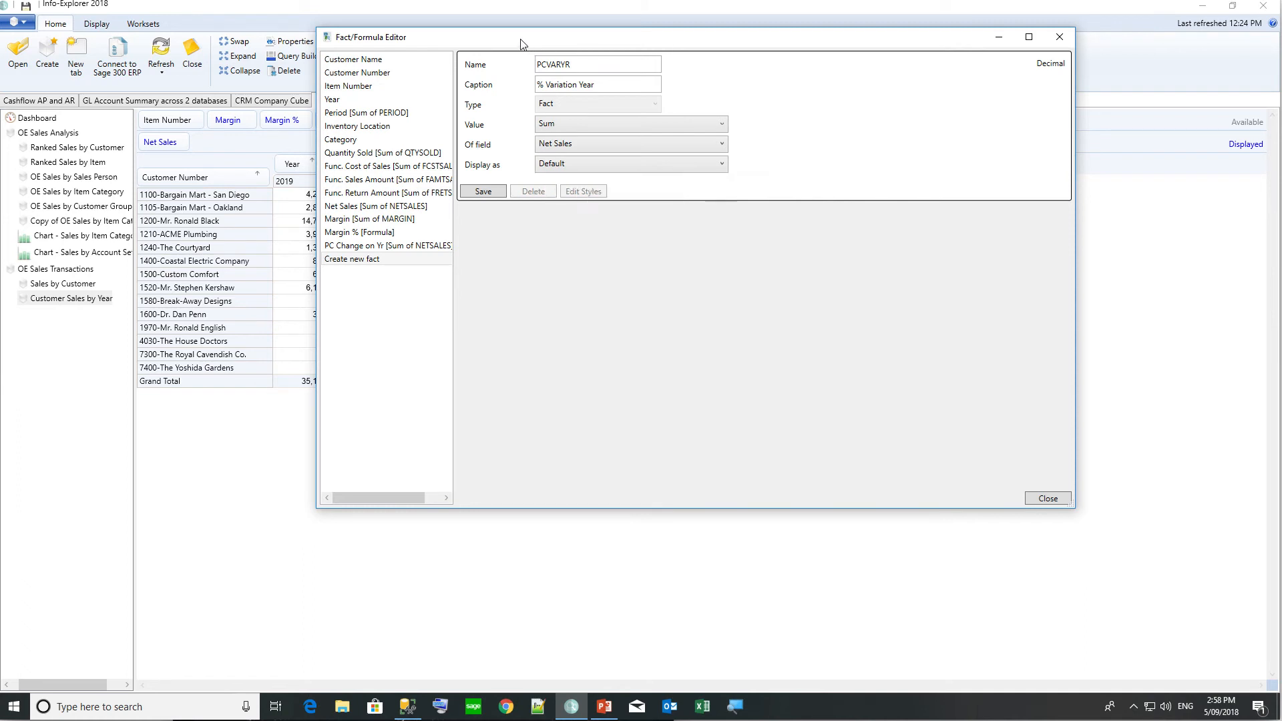
{"action": "left_click_drag", "start_coordinate": [659, 43], "coordinate": [821, 52]}
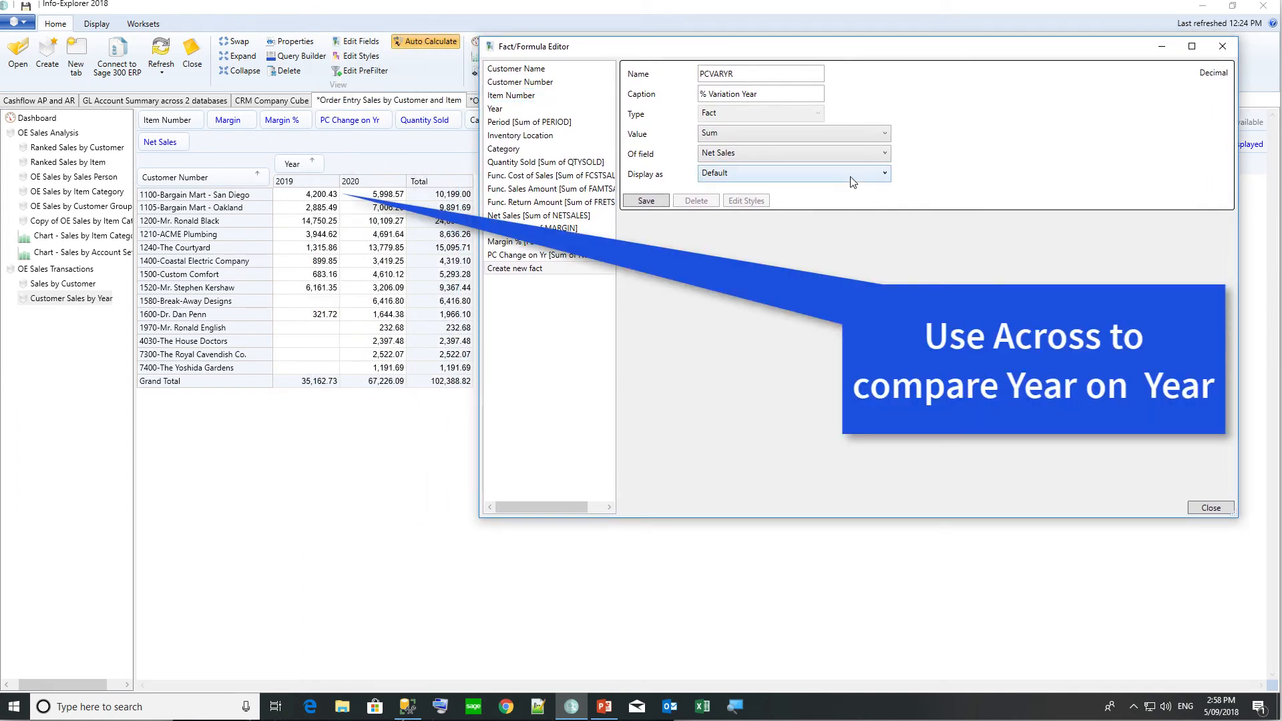
{"action": "left_click", "coordinate": [853, 180]}
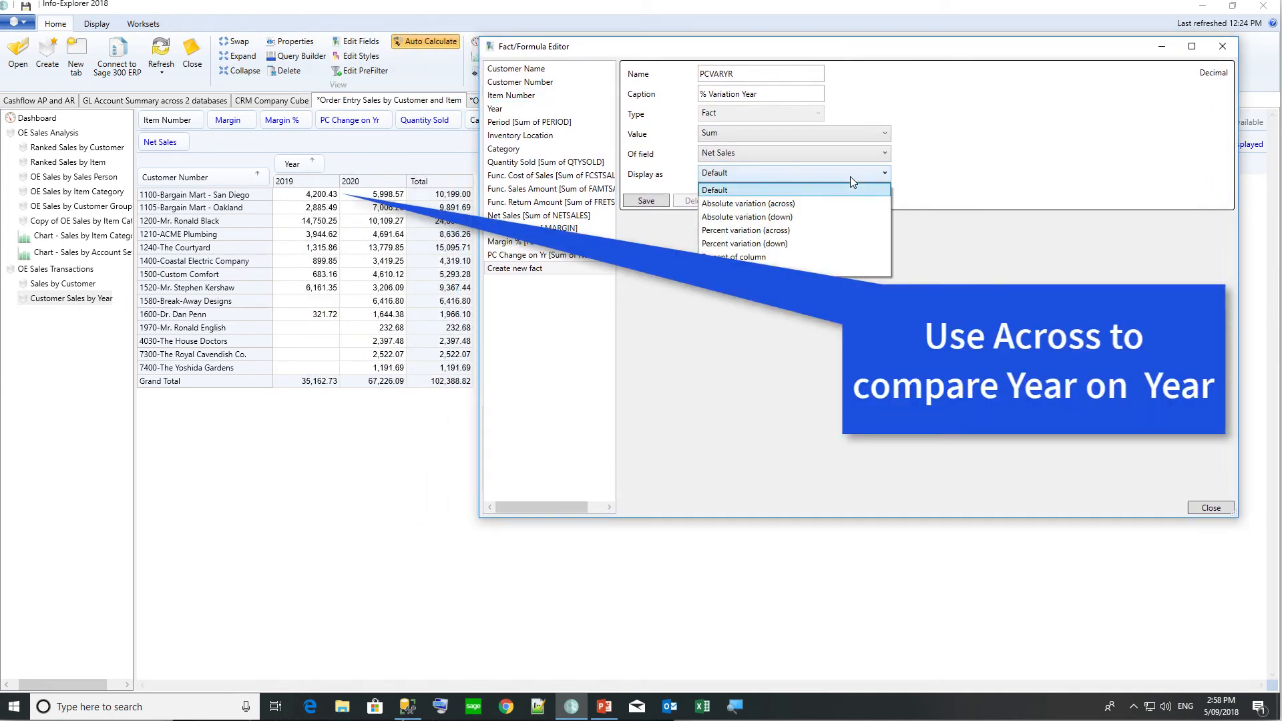
{"action": "left_click", "coordinate": [778, 233]}
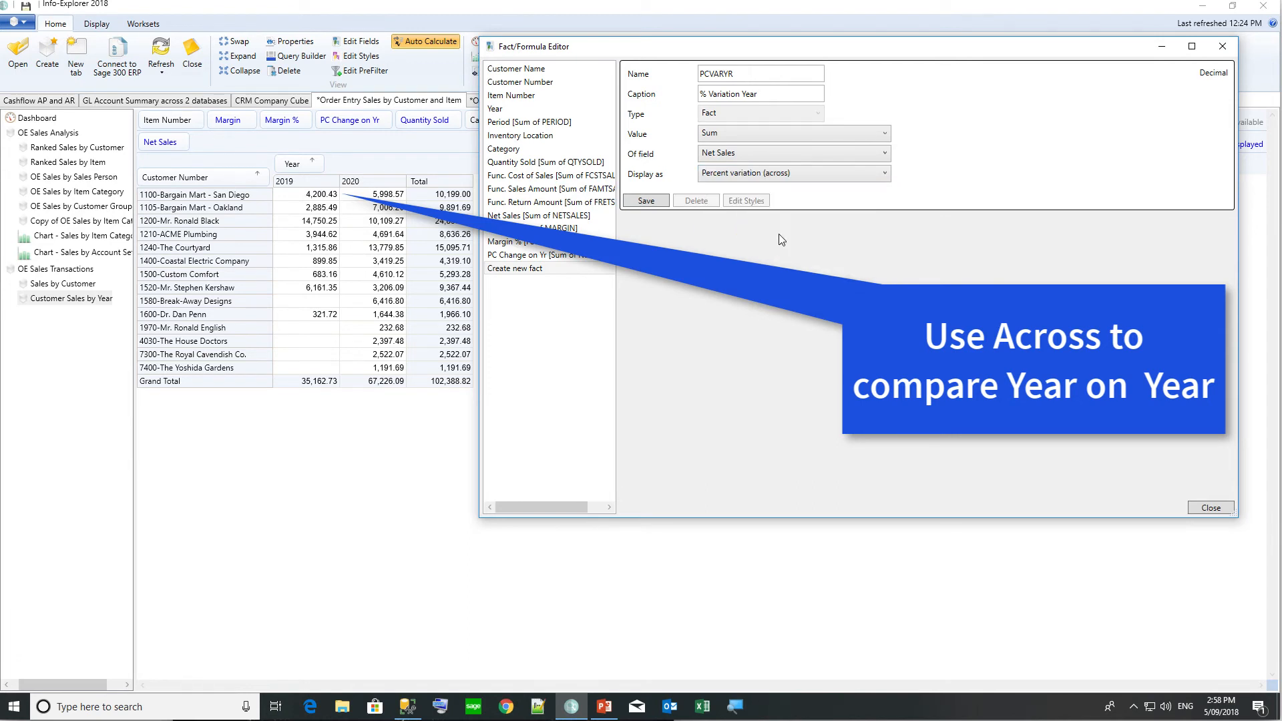
{"action": "left_click", "coordinate": [663, 204]}
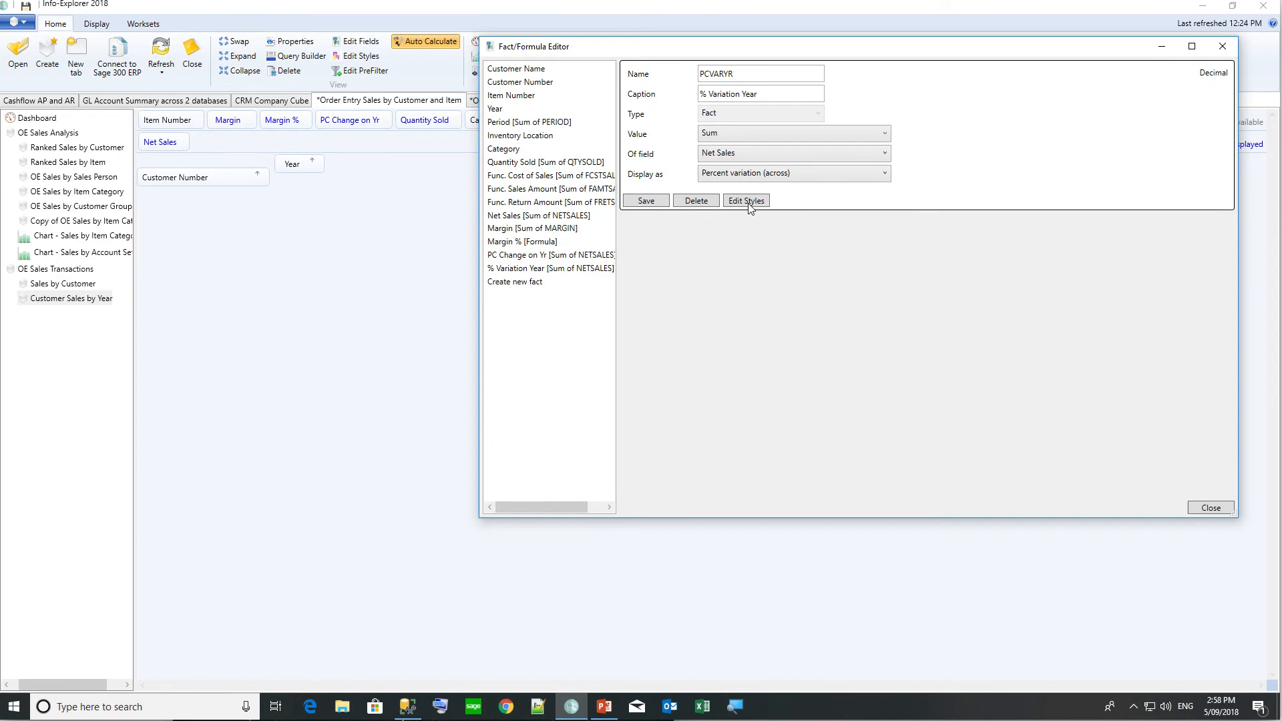
Enable the red Decrease and green Increase styles for % Variation Year.
{"action": "left_click", "coordinate": [748, 201]}
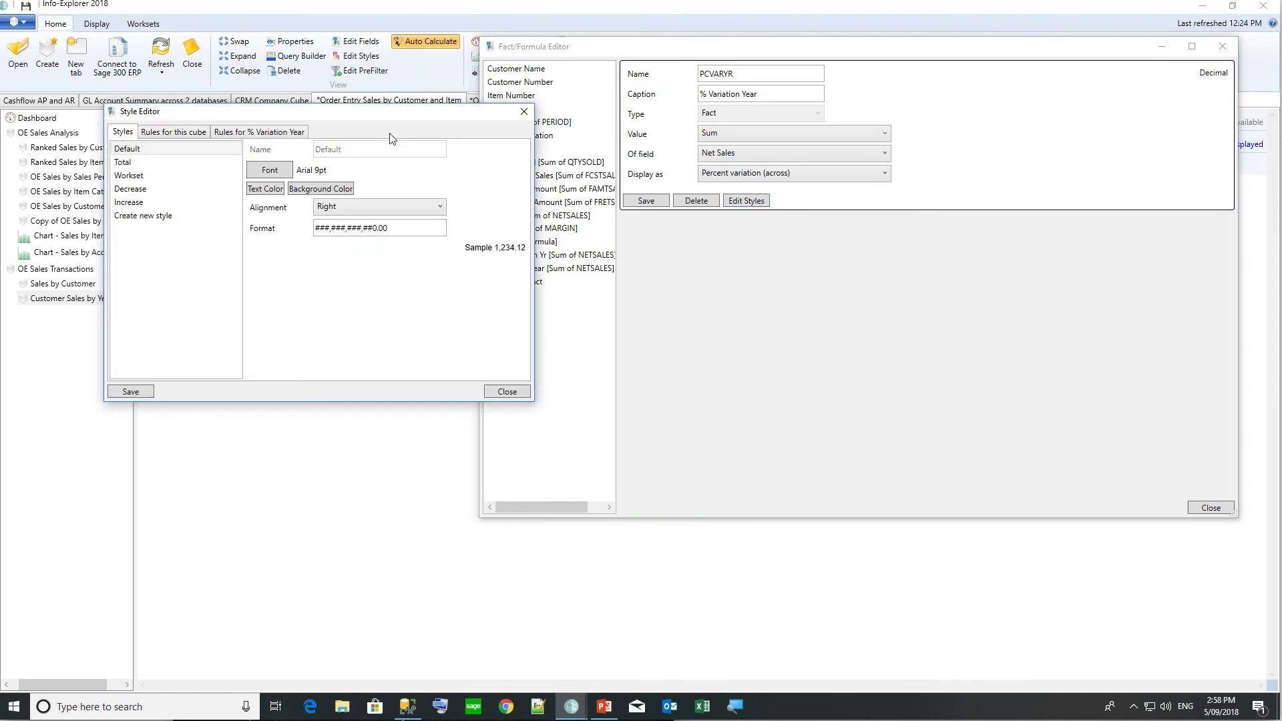
{"action": "left_click_drag", "start_coordinate": [349, 113], "coordinate": [741, 323]}
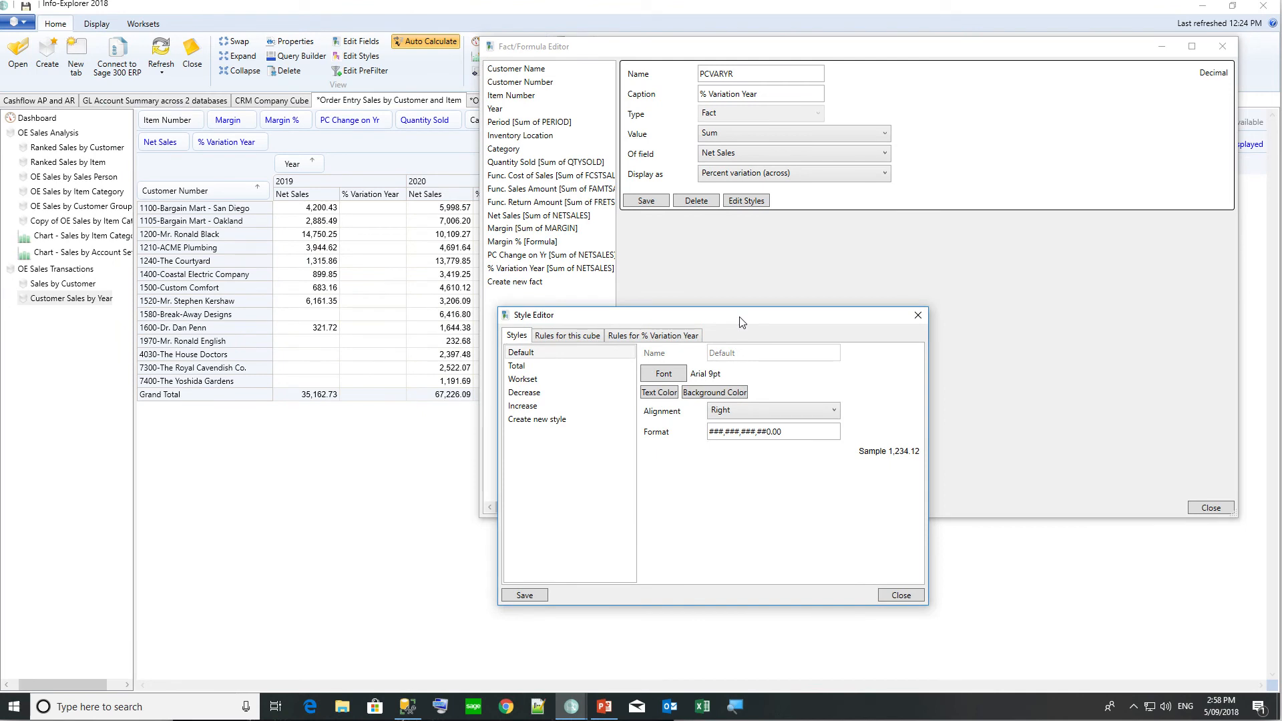
{"action": "left_click", "coordinate": [518, 393]}
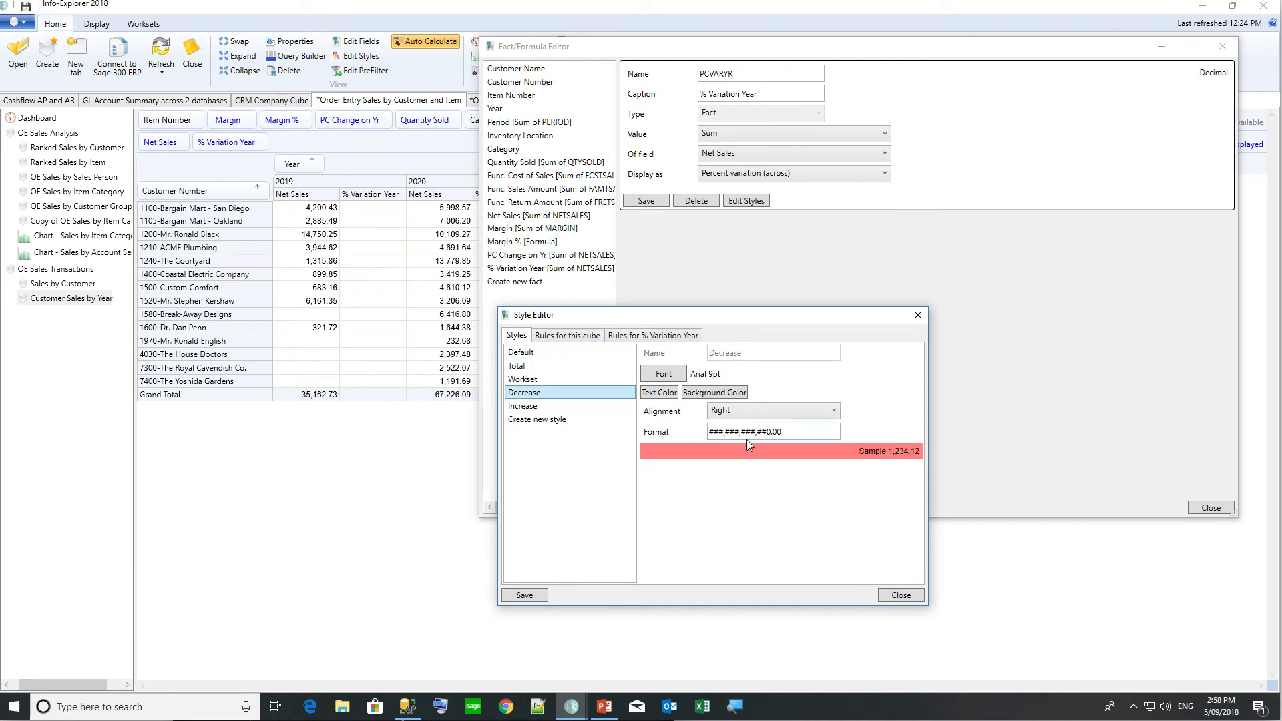
{"action": "left_click", "coordinate": [534, 405]}
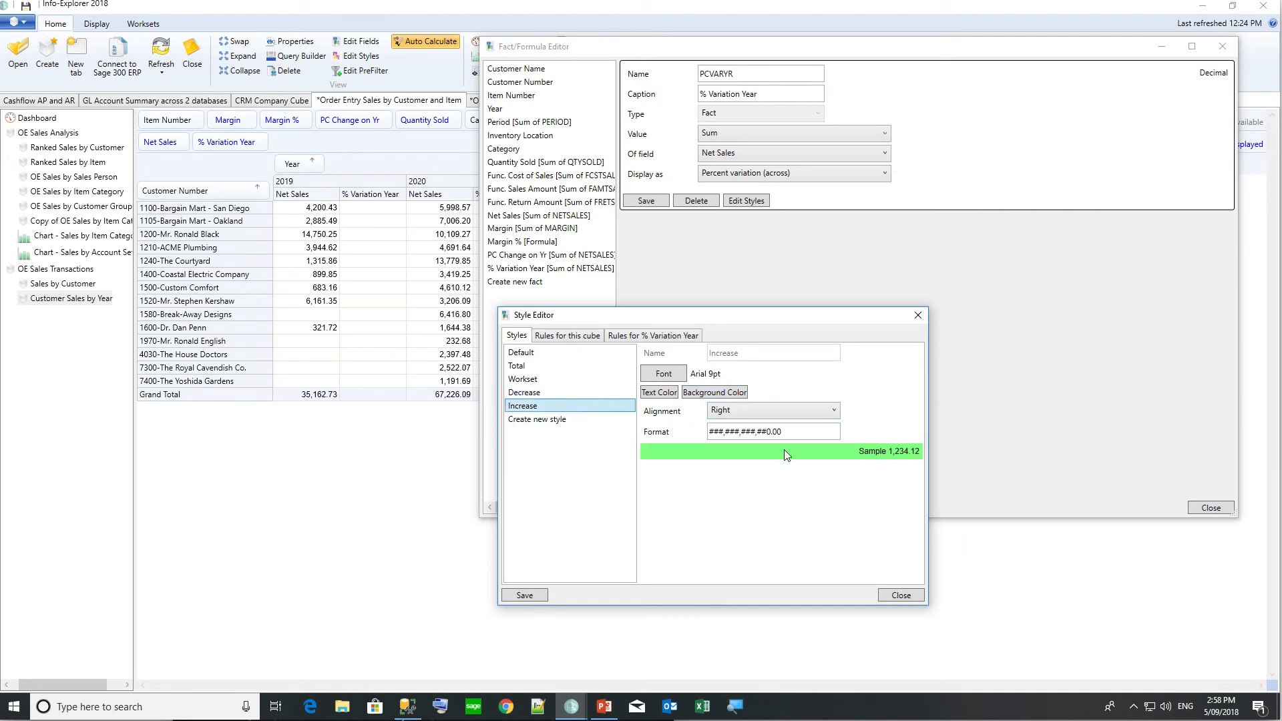
Add a colour rule using the Decrease style, excluding amended workset data.
{"action": "left_click", "coordinate": [665, 336]}
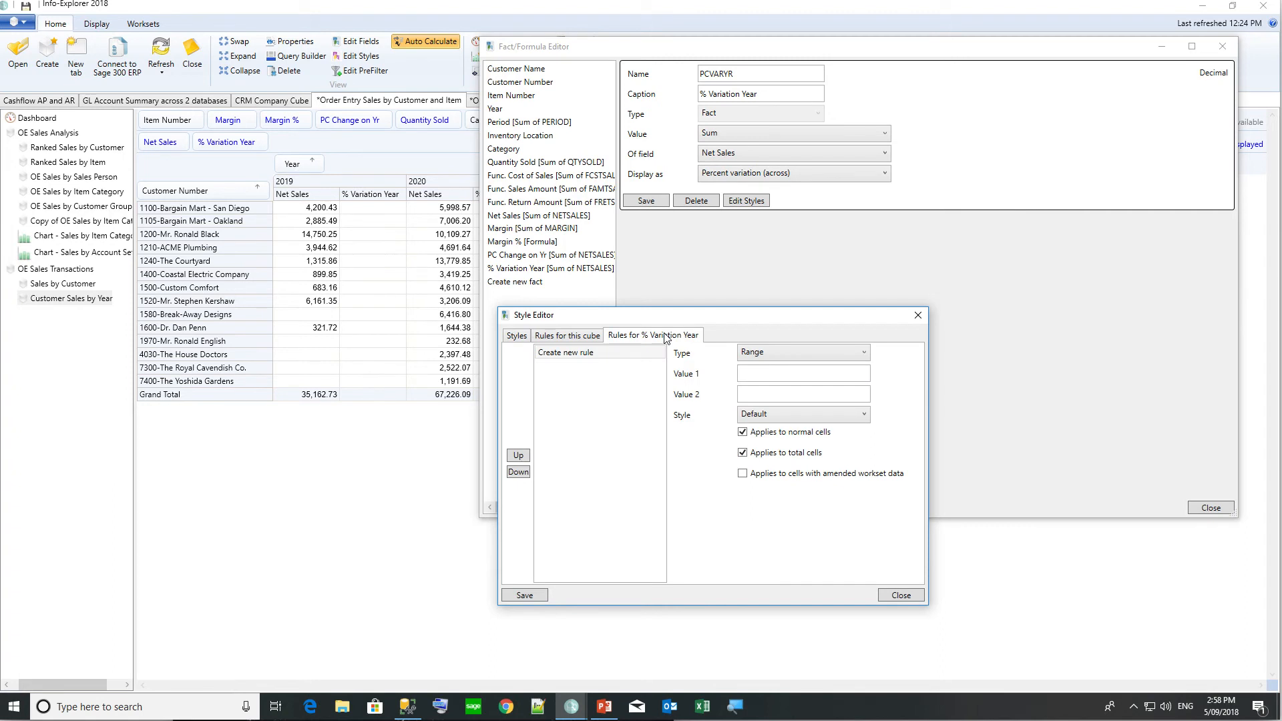
{"action": "left_click", "coordinate": [779, 353]}
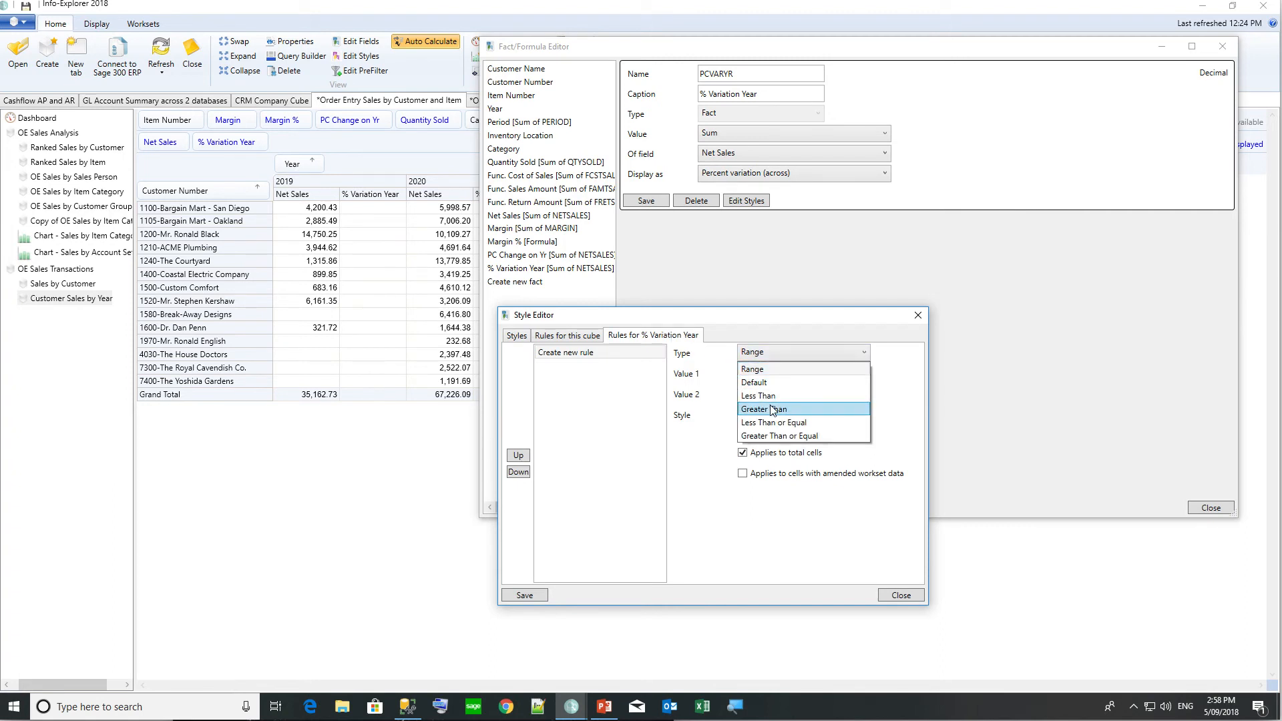
{"action": "left_click", "coordinate": [773, 410]}
{"action": "left_click", "coordinate": [757, 373]}
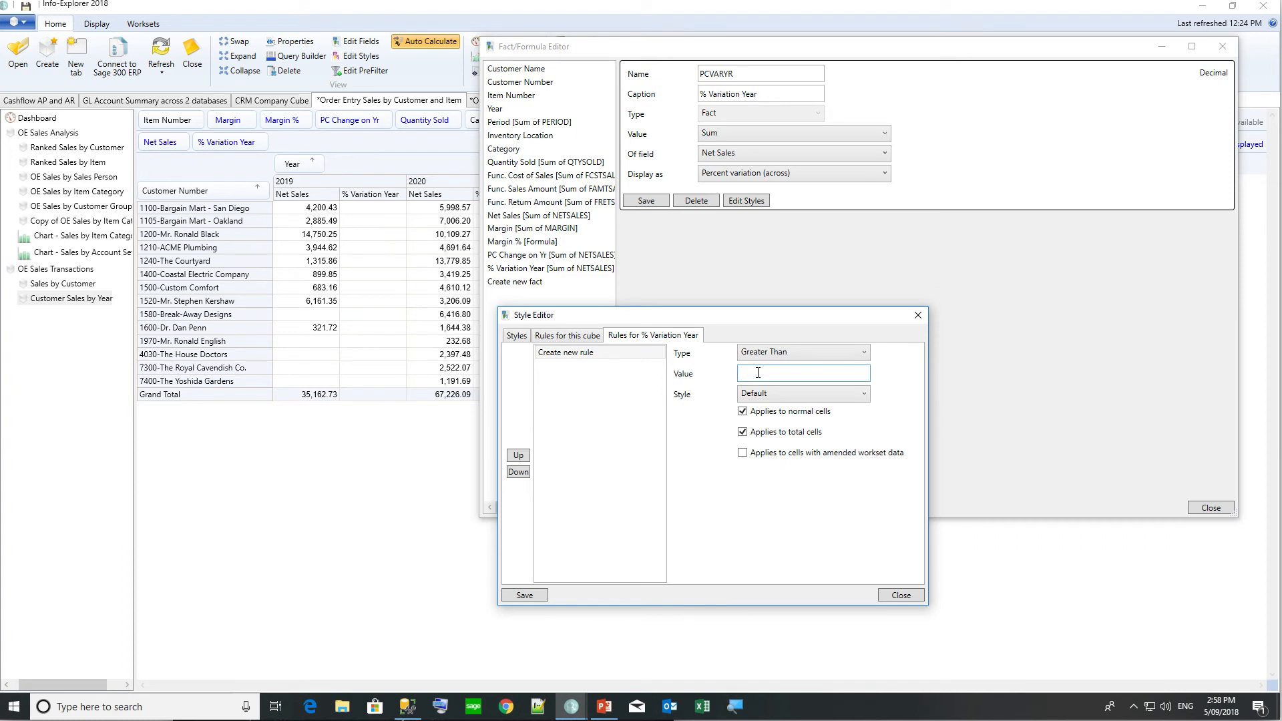
{"action": "left_click", "coordinate": [764, 395]}
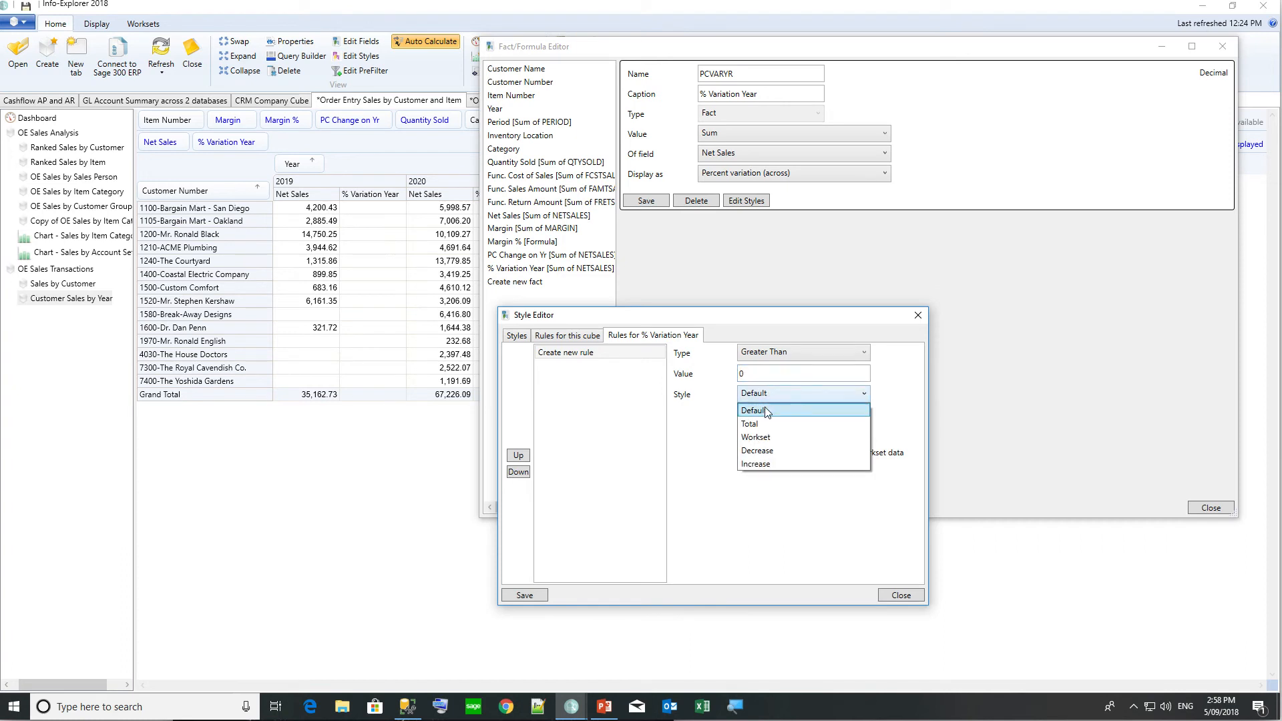
{"action": "left_click", "coordinate": [761, 451]}
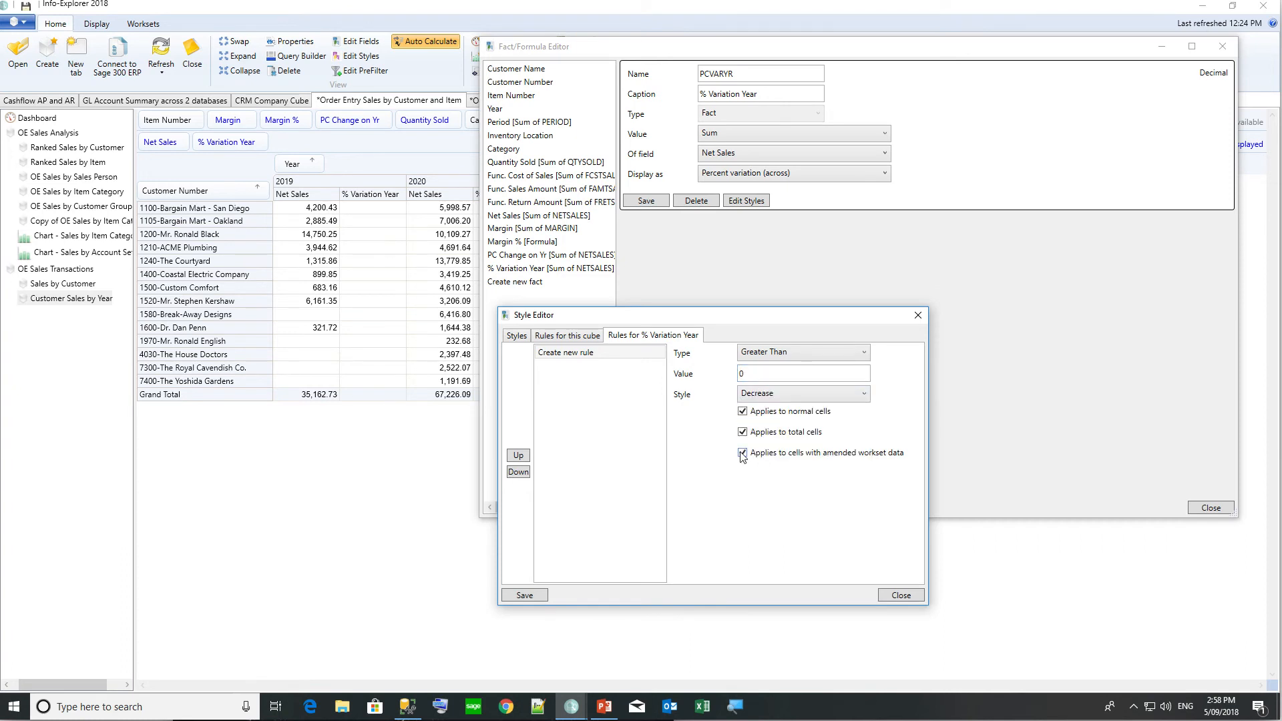
{"action": "left_click", "coordinate": [742, 453]}
{"action": "left_click", "coordinate": [518, 596]}
Add a Greater Than 0 rule that applies the Increase style.
{"action": "left_click", "coordinate": [576, 366]}
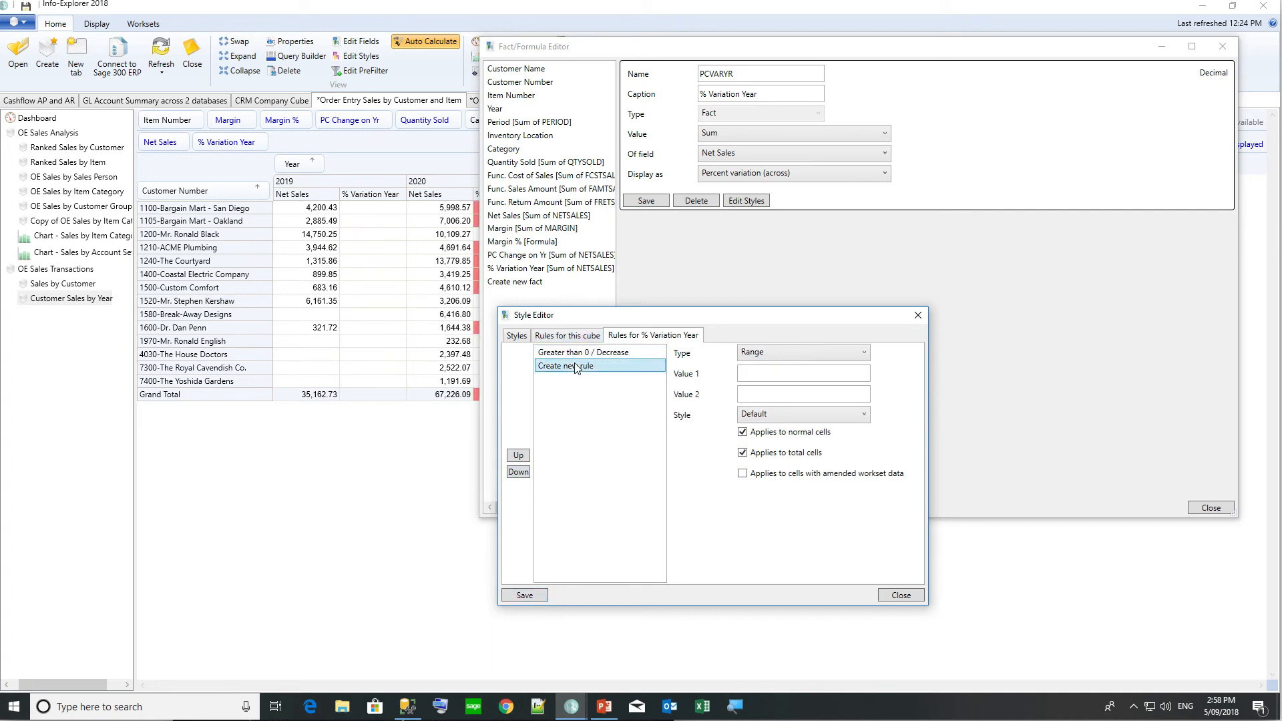
{"action": "left_click", "coordinate": [787, 354]}
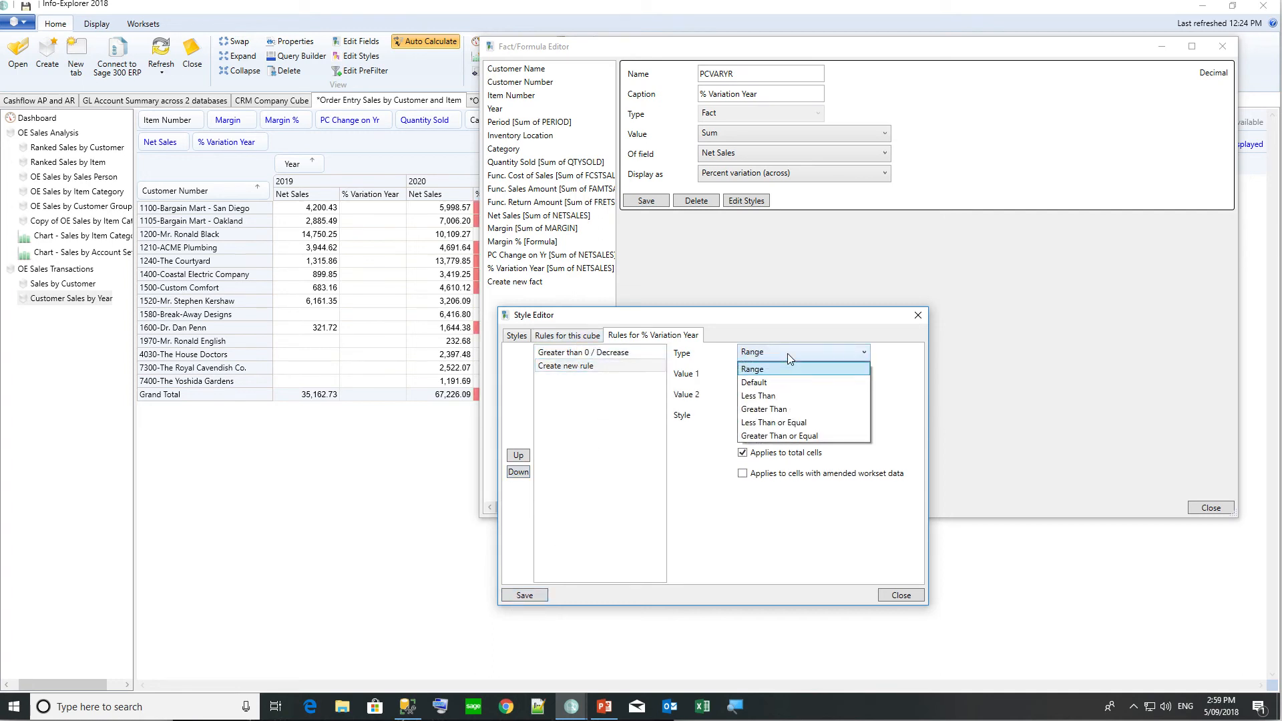
{"action": "left_click", "coordinate": [781, 409]}
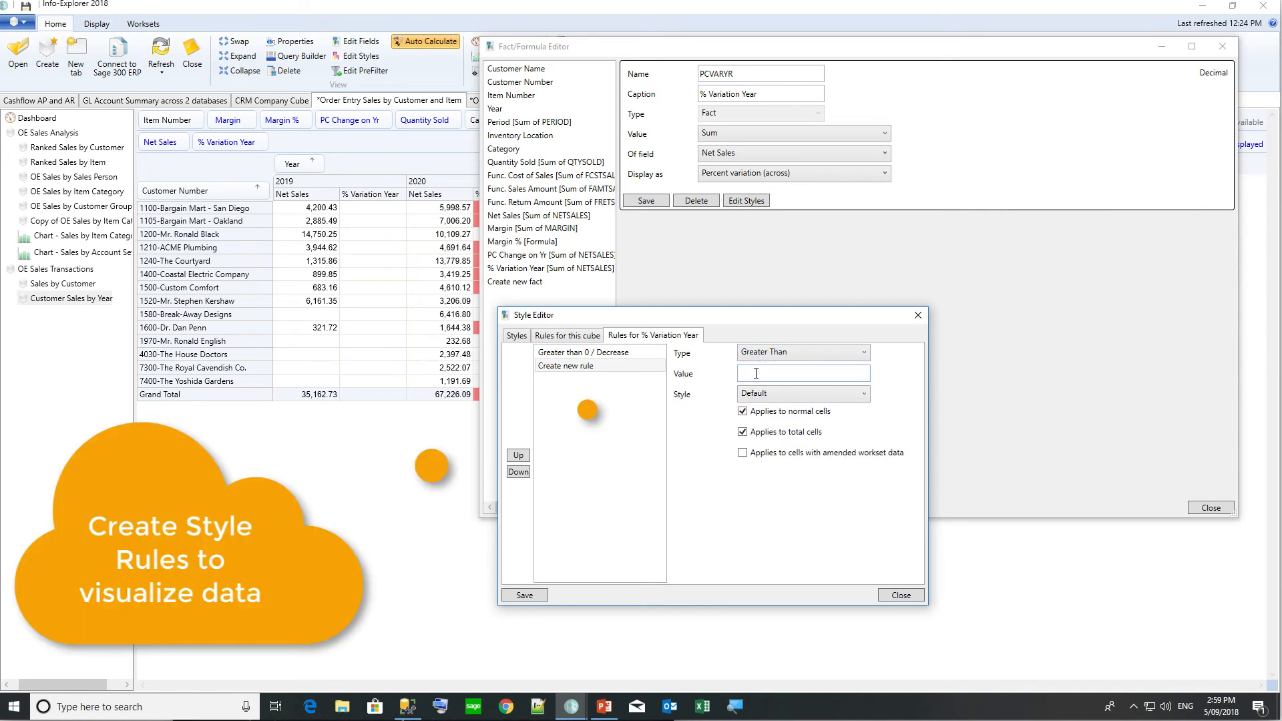
{"action": "type", "text": "0"}
{"action": "left_click", "coordinate": [769, 395]}
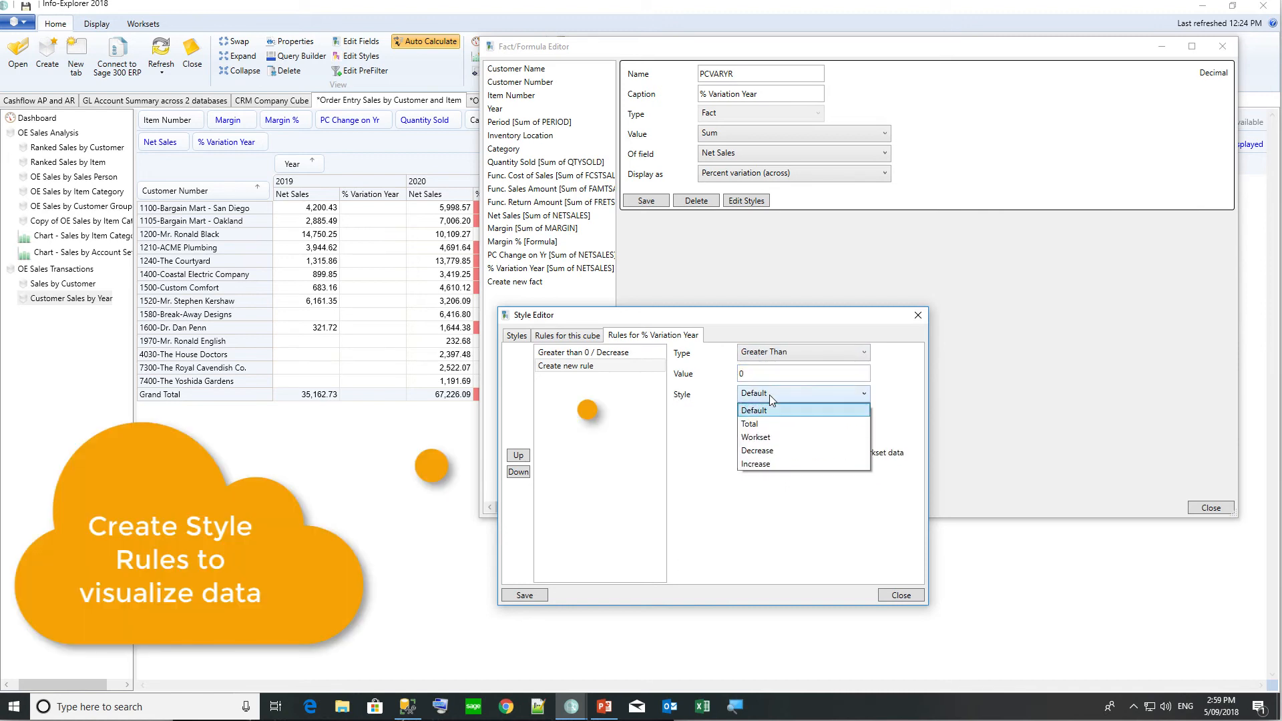
{"action": "left_click", "coordinate": [765, 465]}
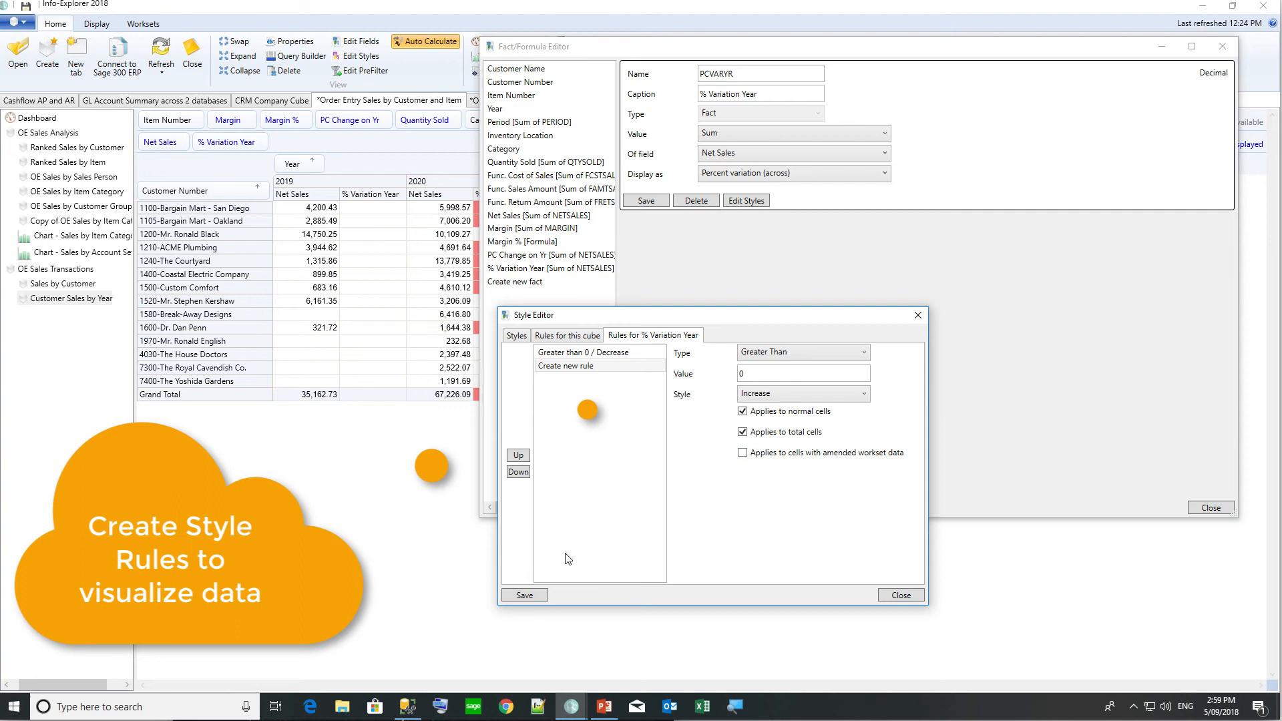
{"action": "left_click", "coordinate": [527, 594]}
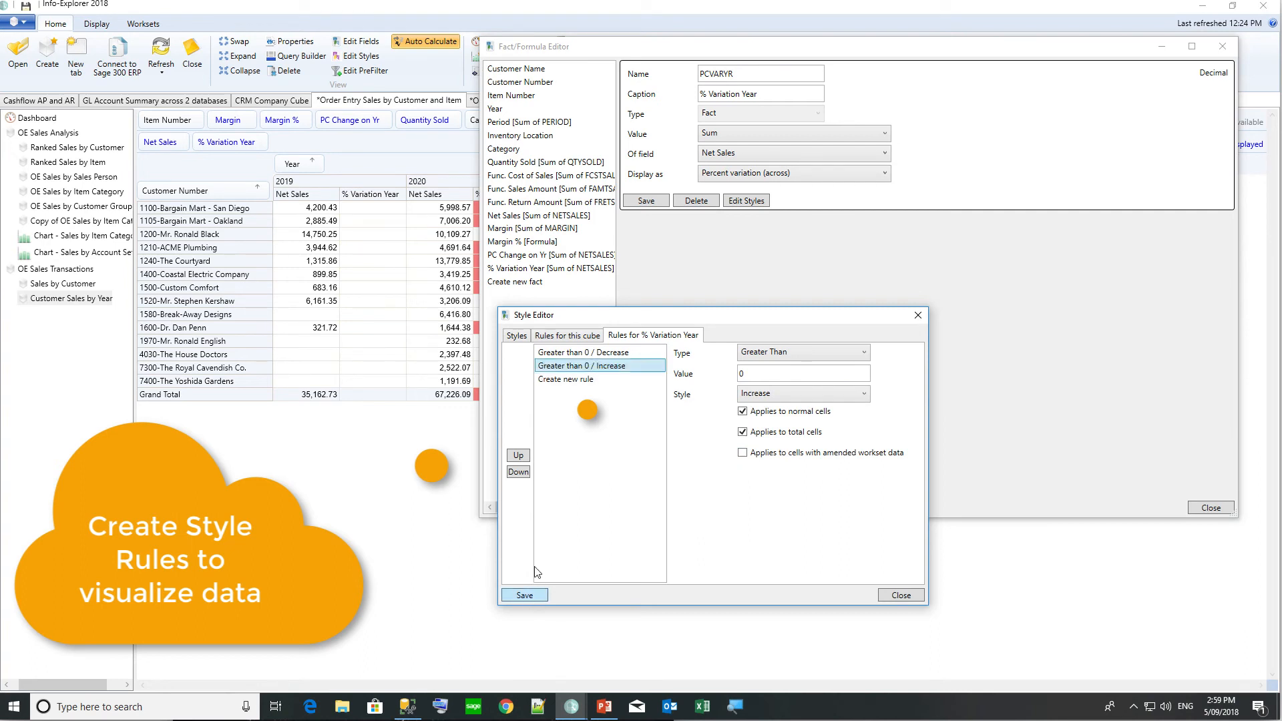
Change the Decrease rule to apply below 0 and save the rules.
{"action": "left_click", "coordinate": [765, 351]}
{"action": "left_click", "coordinate": [765, 402]}
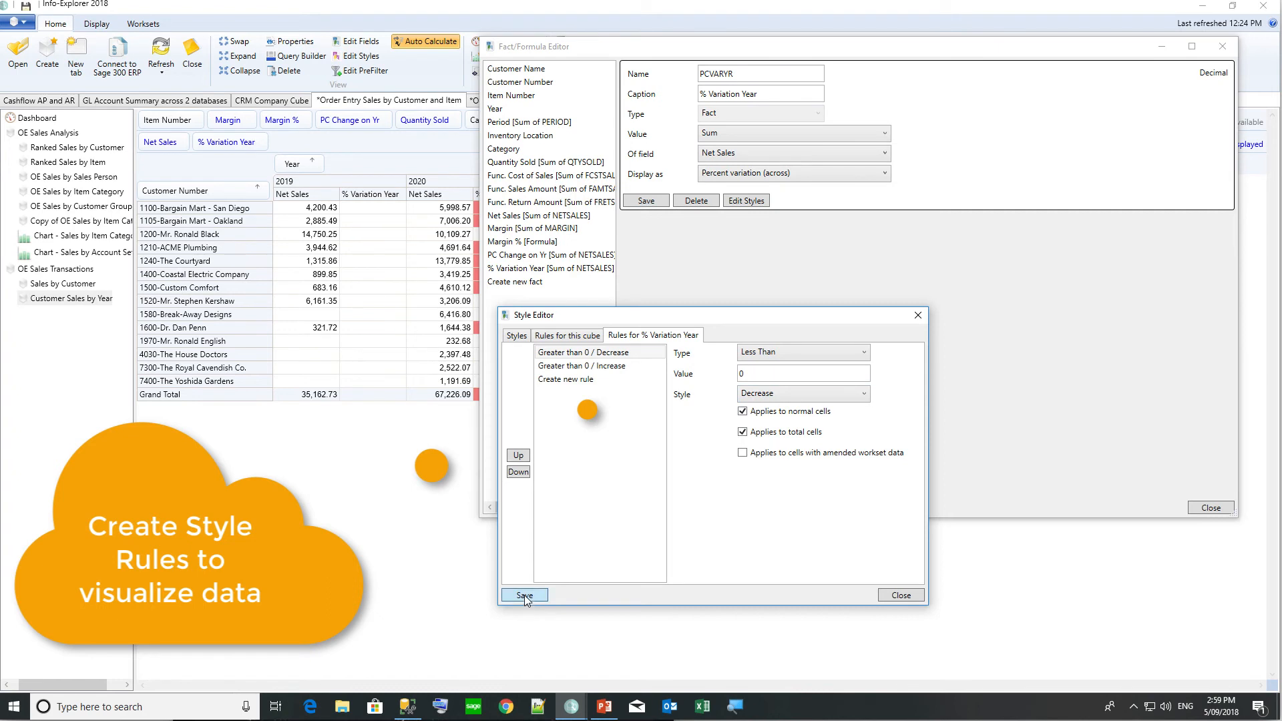
{"action": "left_click", "coordinate": [914, 596]}
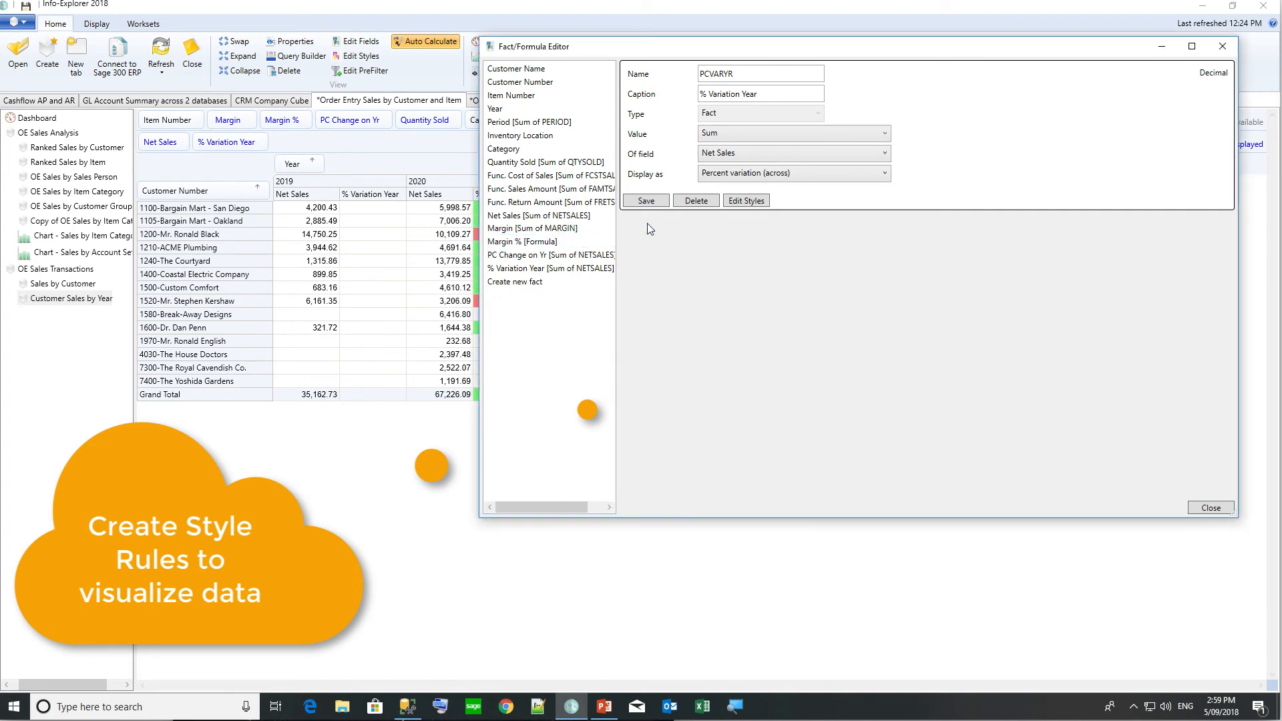
Close the Fact/Formula Editor and group the grid rows by Category.
{"action": "left_click", "coordinate": [1214, 509]}
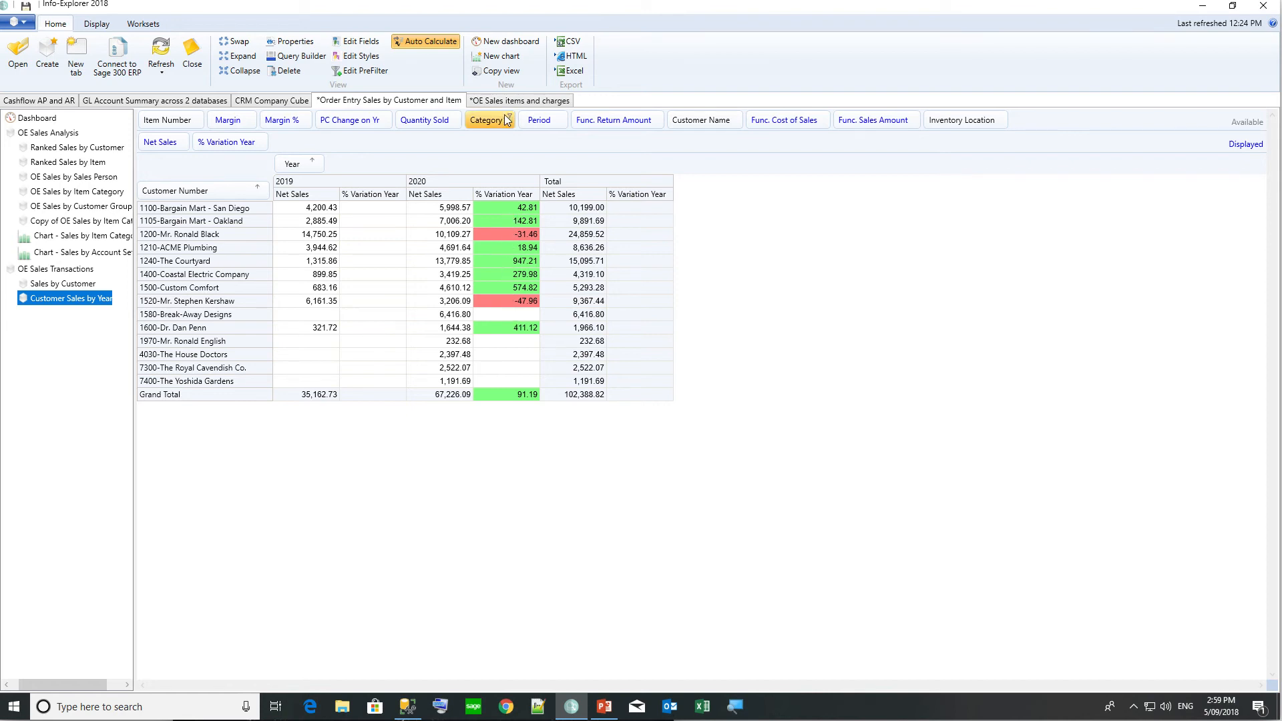
{"action": "left_click_drag", "start_coordinate": [497, 120], "coordinate": [161, 198]}
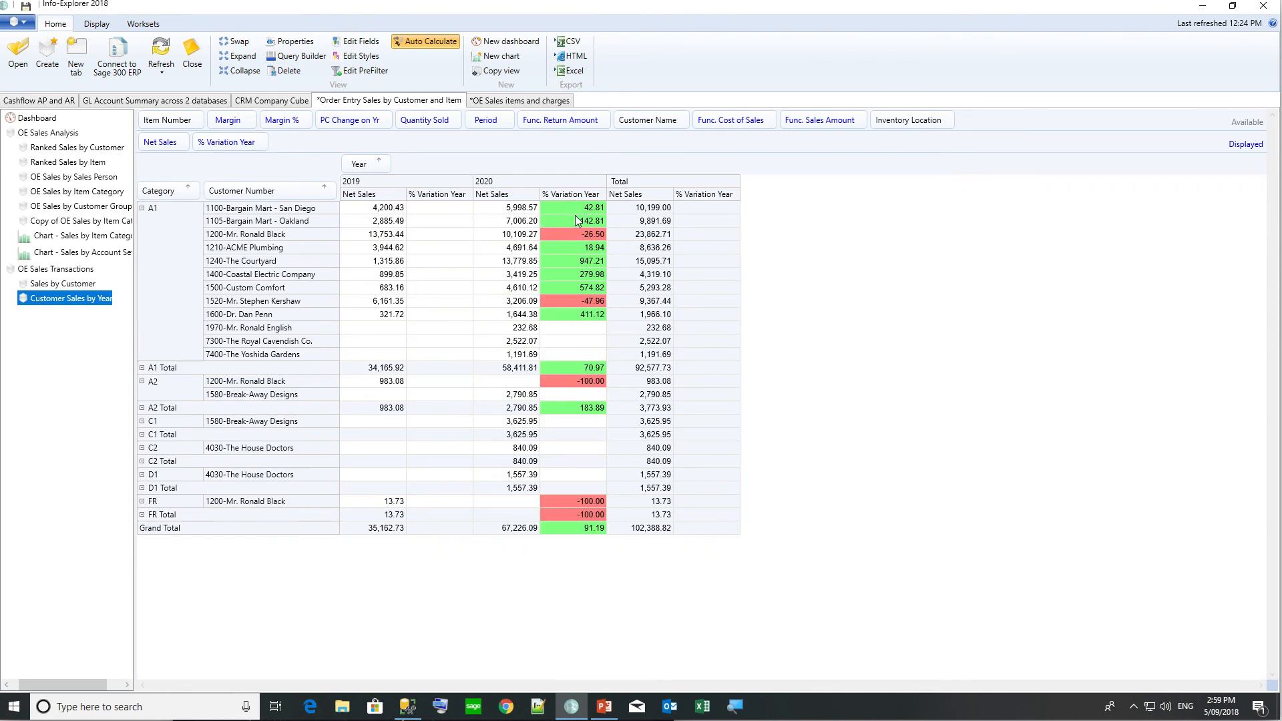
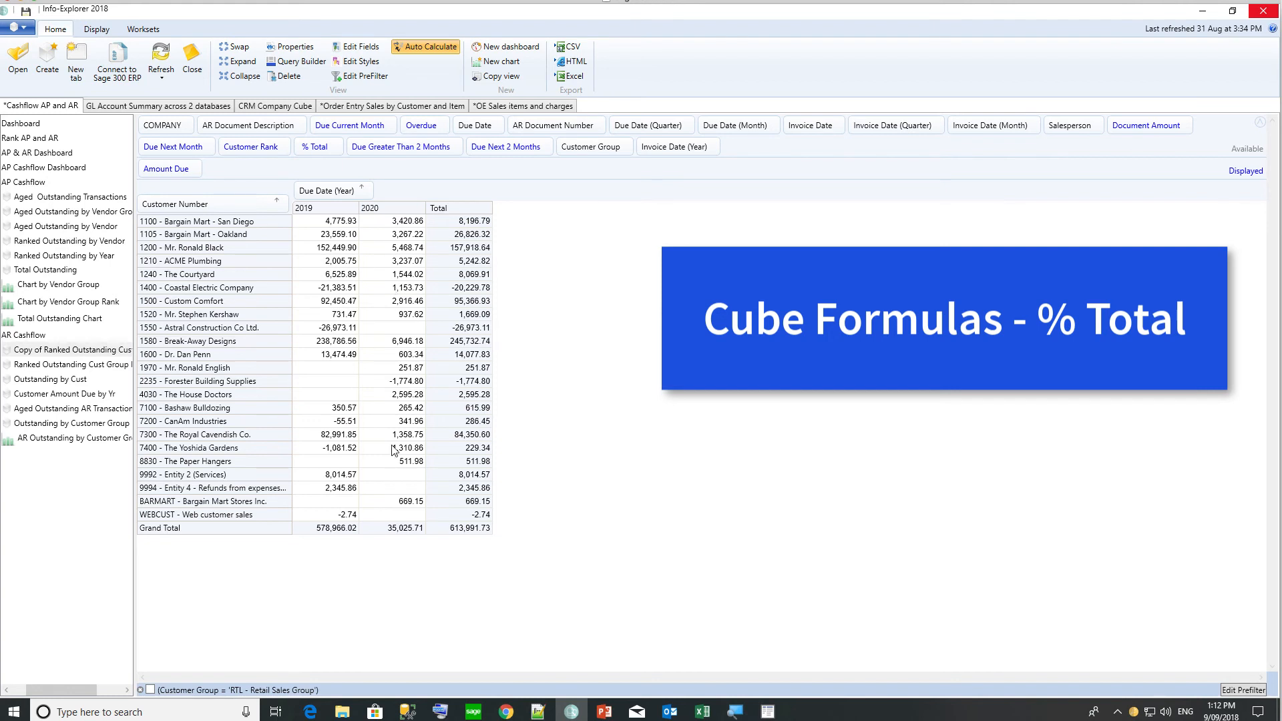
Keep the % Total fact displayed as percent of column of Amount Due, then close the editor.
{"action": "left_click", "coordinate": [375, 50]}
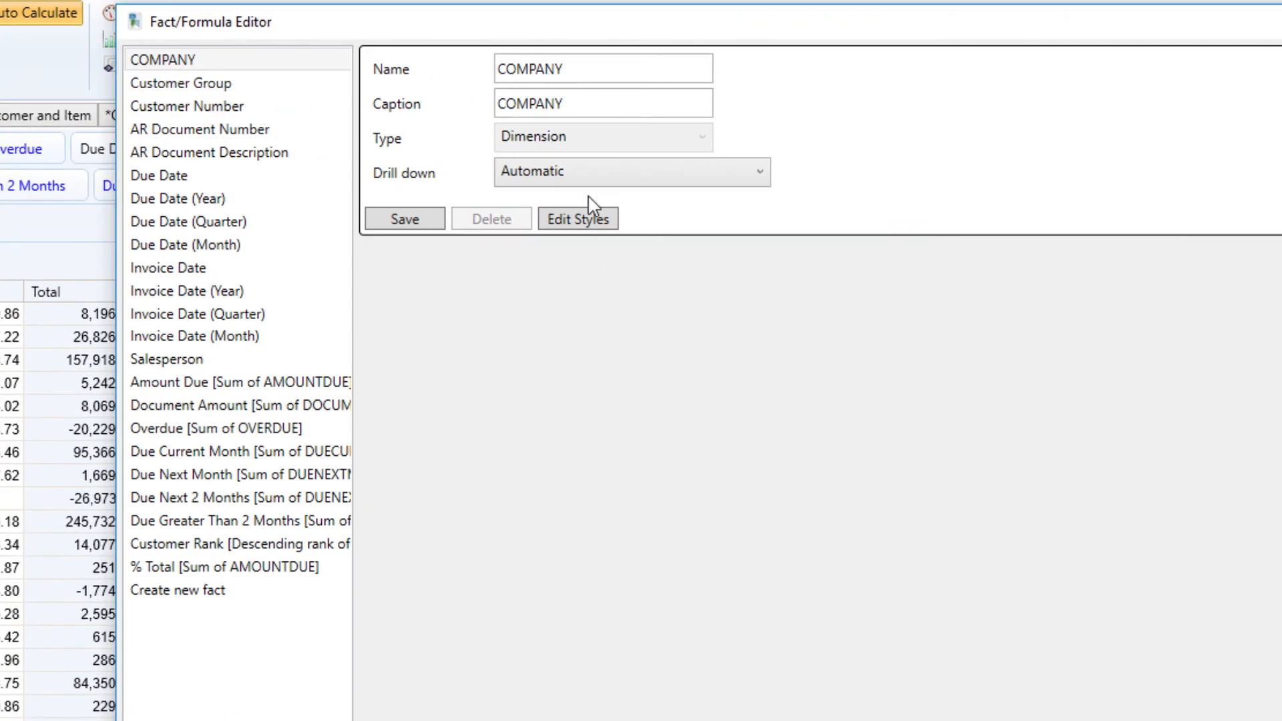
{"action": "left_click", "coordinate": [235, 567]}
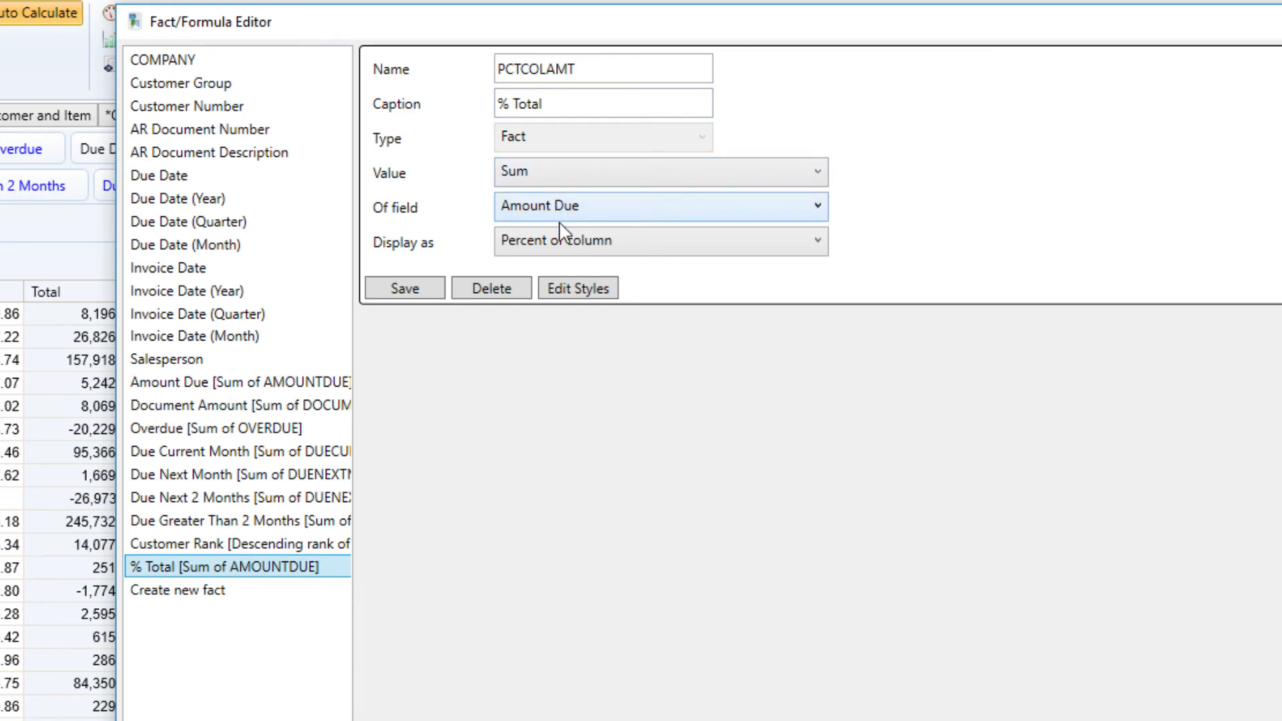
{"action": "left_click", "coordinate": [552, 243]}
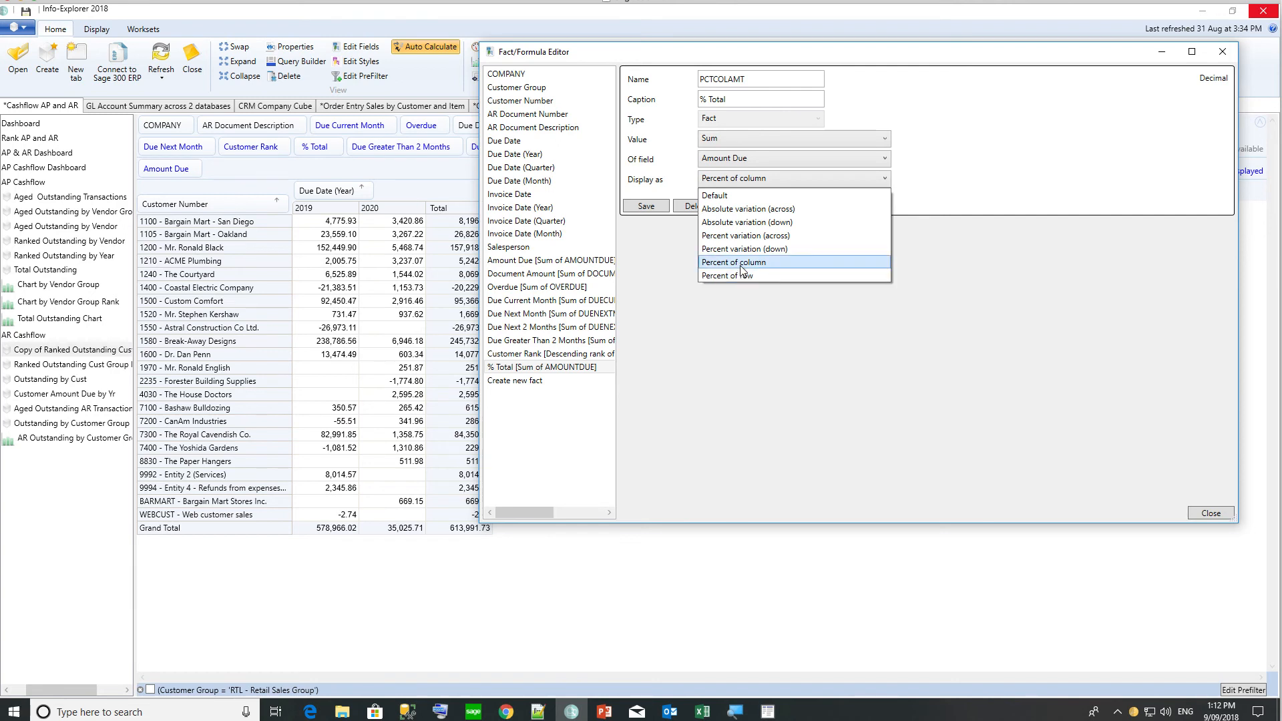
{"action": "left_click", "coordinate": [743, 267]}
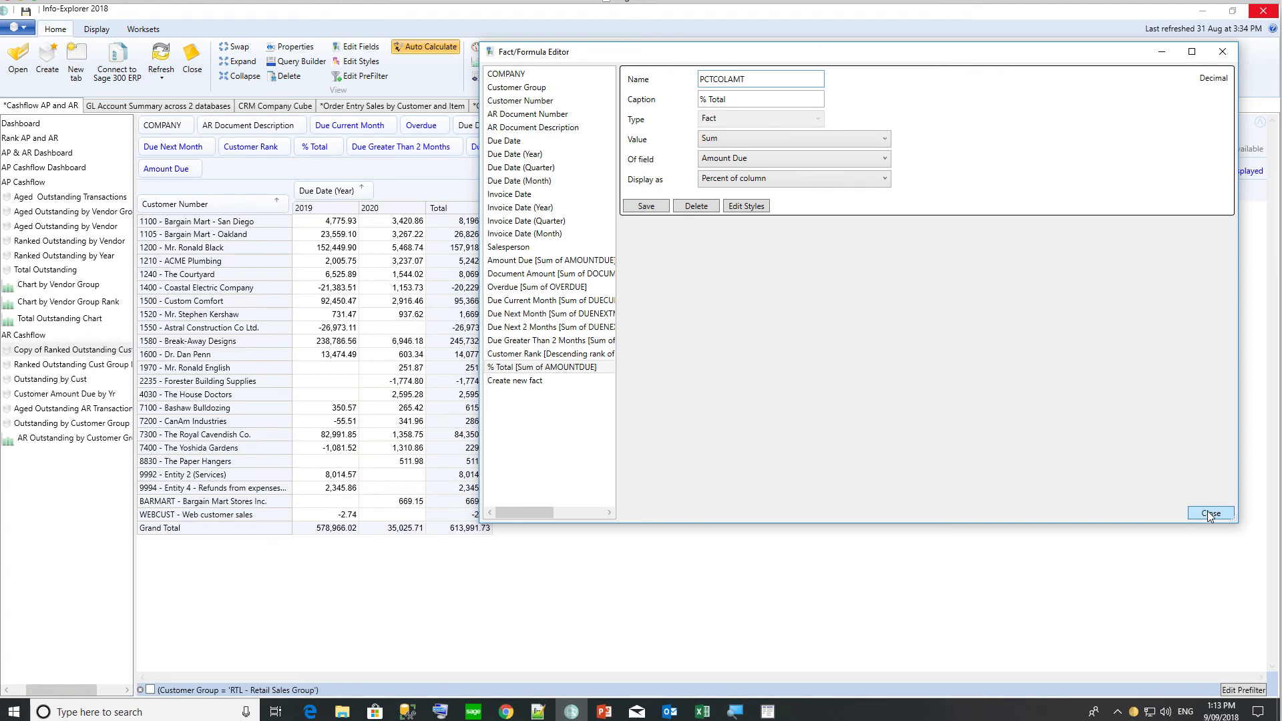
{"action": "left_click", "coordinate": [1210, 514]}
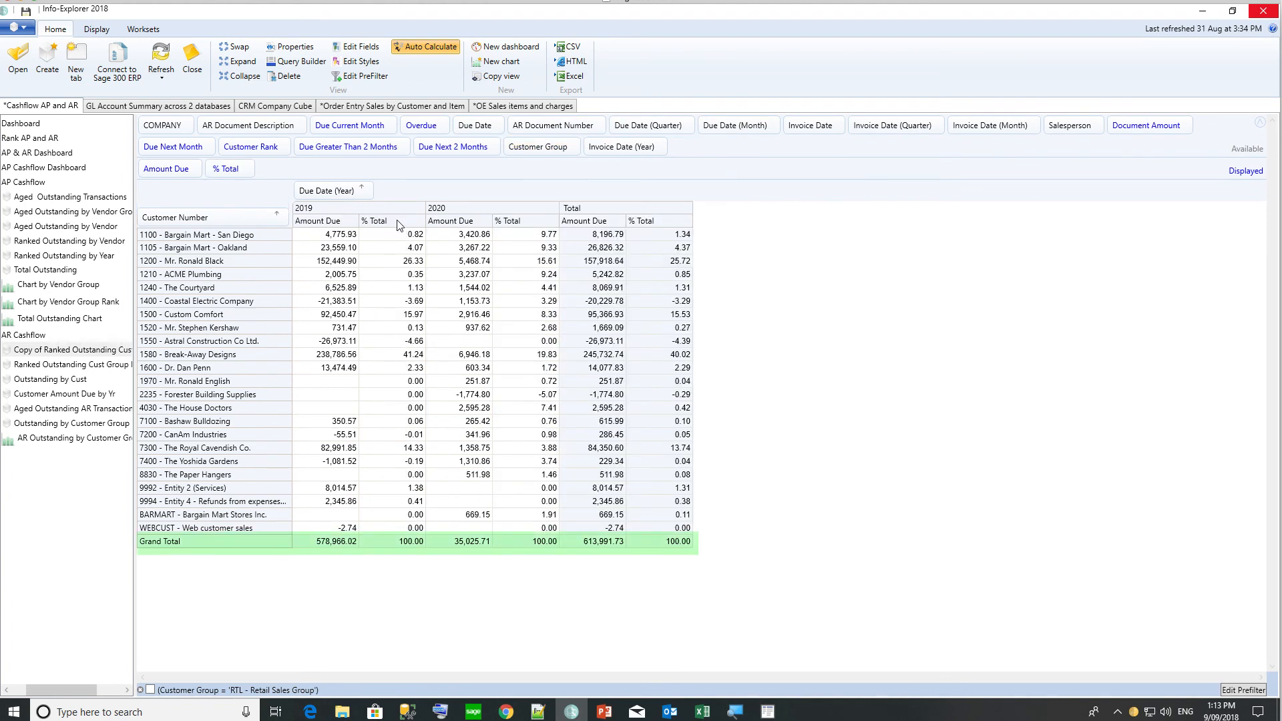
Sort customers by overall % Total in descending order, with Break-Away Designs at the top.
{"action": "right_click", "coordinate": [398, 225]}
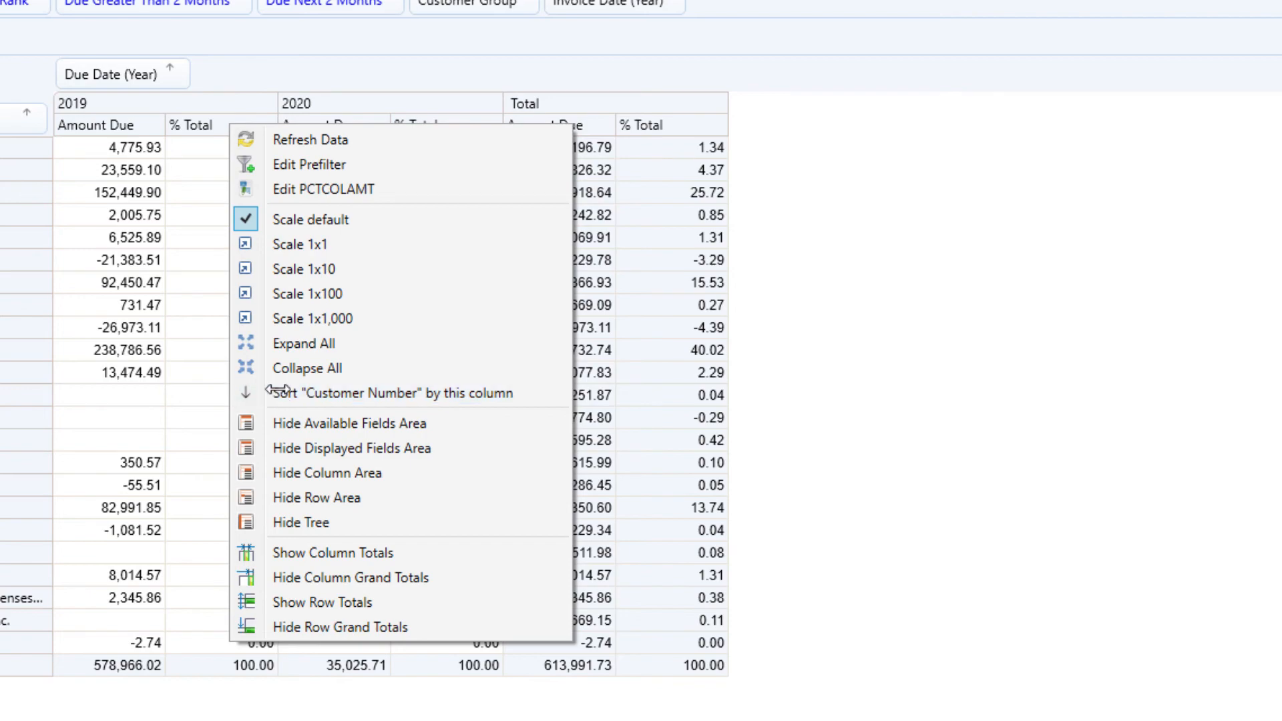
{"action": "left_click", "coordinate": [283, 394]}
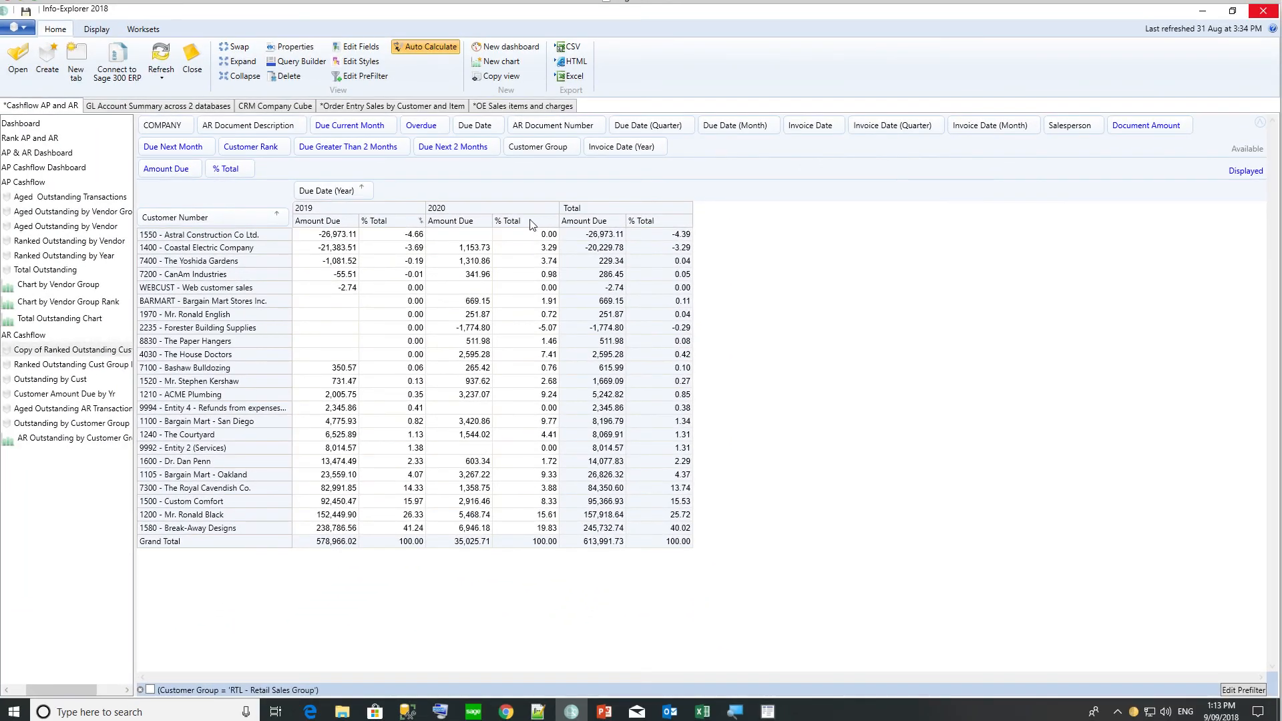
{"action": "right_click", "coordinate": [673, 224]}
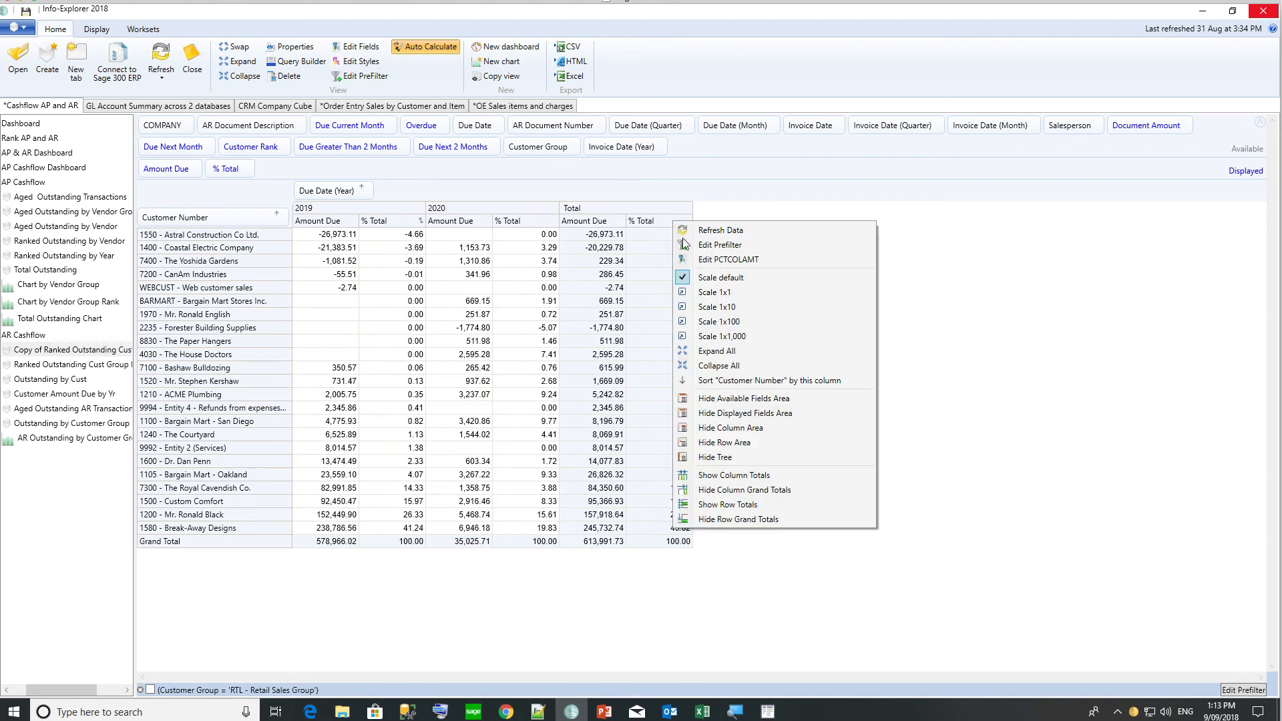
{"action": "left_click", "coordinate": [706, 380]}
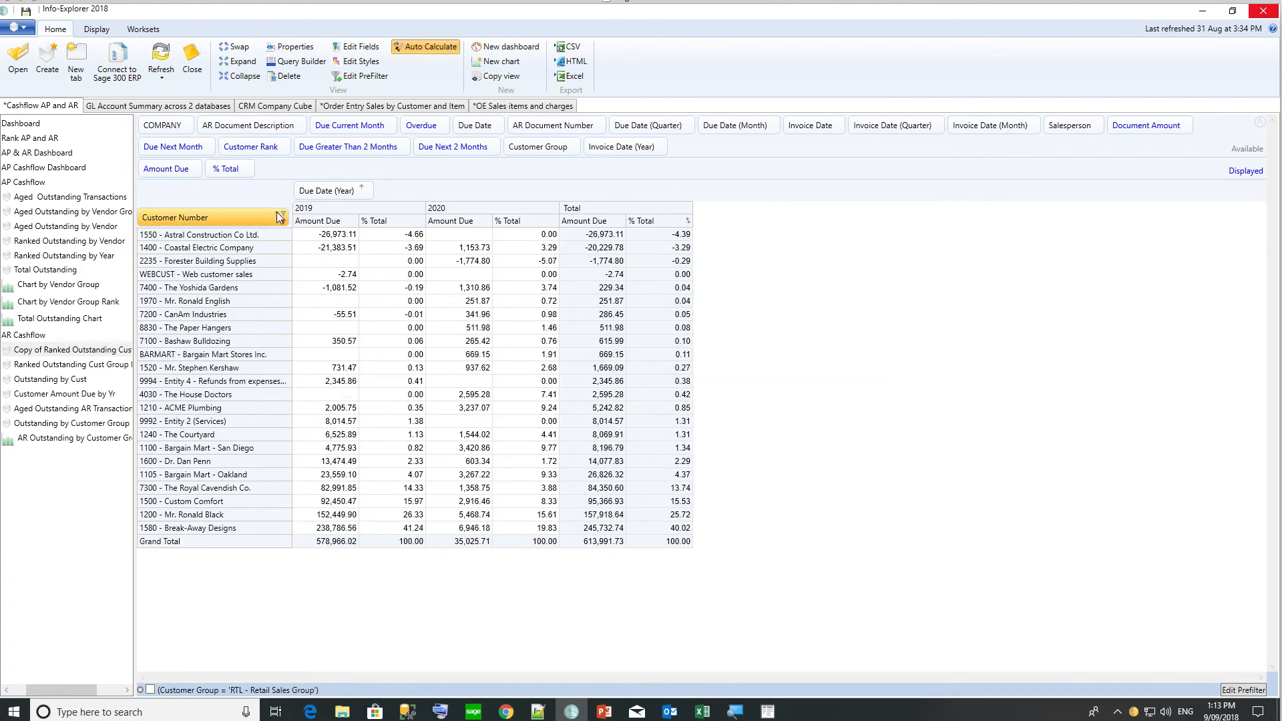
{"action": "left_click", "coordinate": [279, 216]}
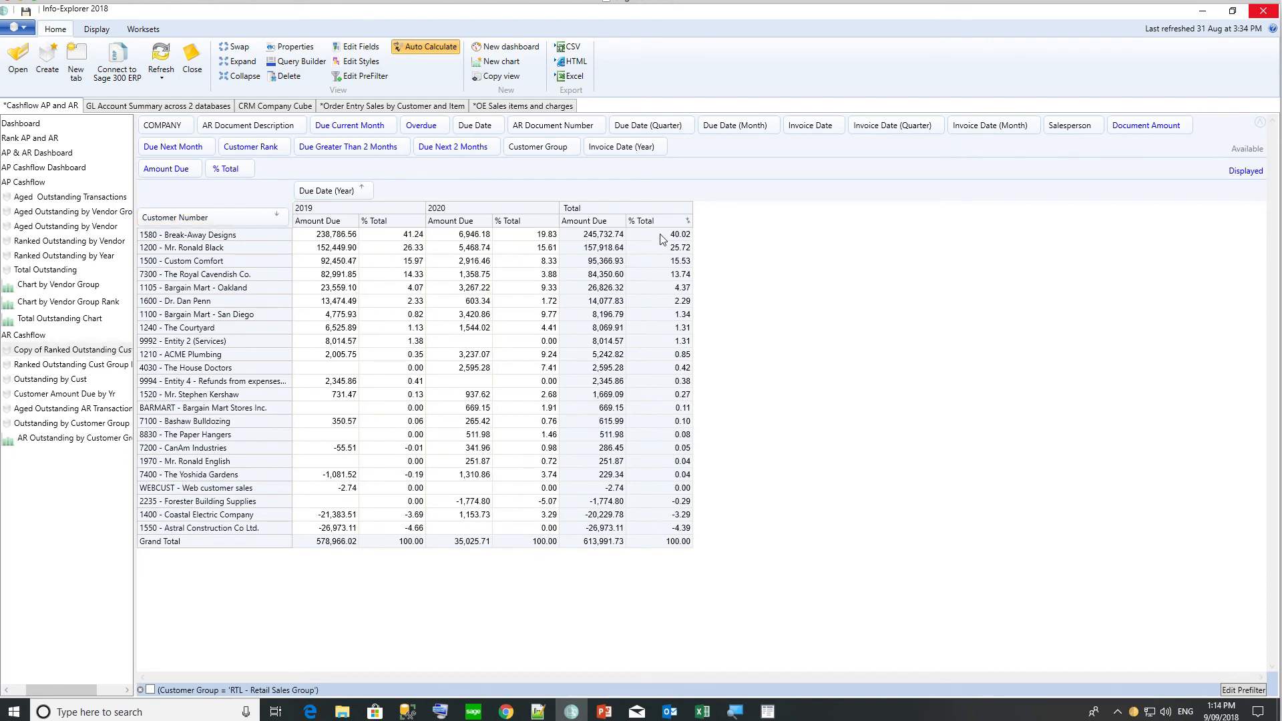
{"action": "left_click", "coordinate": [521, 238]}
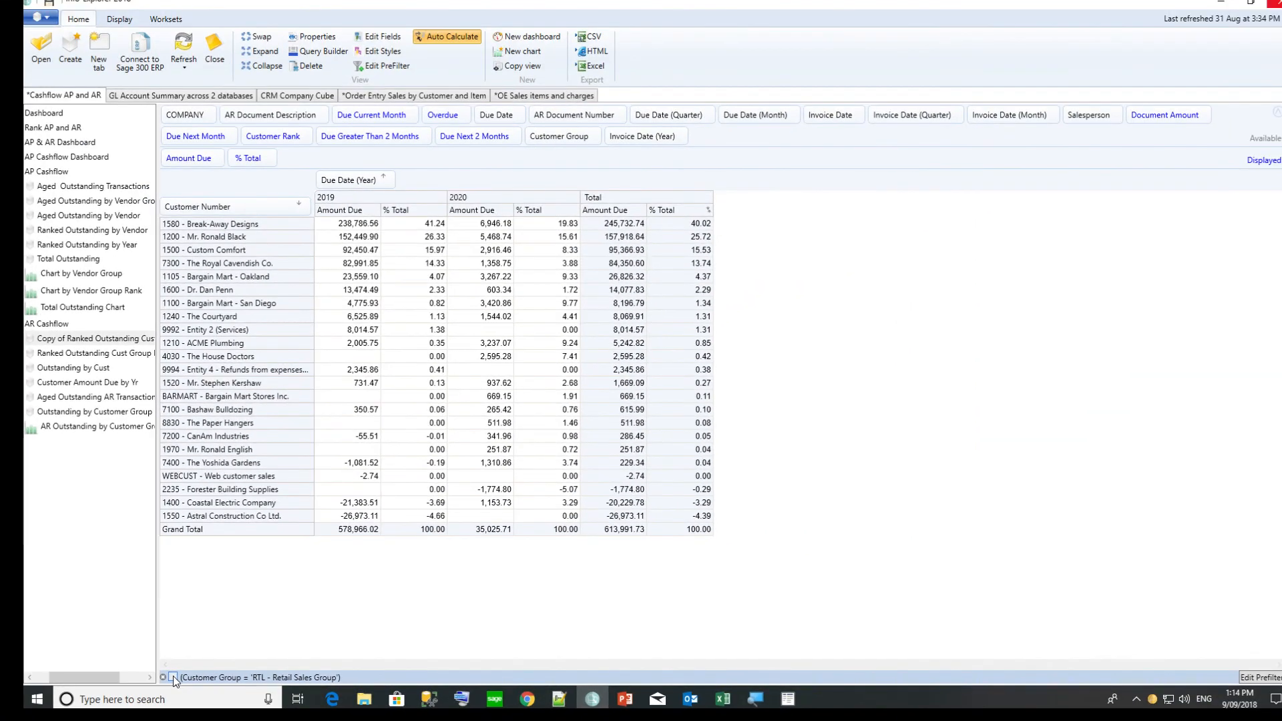
Tick the Customer Group = RTL - Retail Sales Group prefilter checkbox below the grid.
{"action": "left_click", "coordinate": [258, 670]}
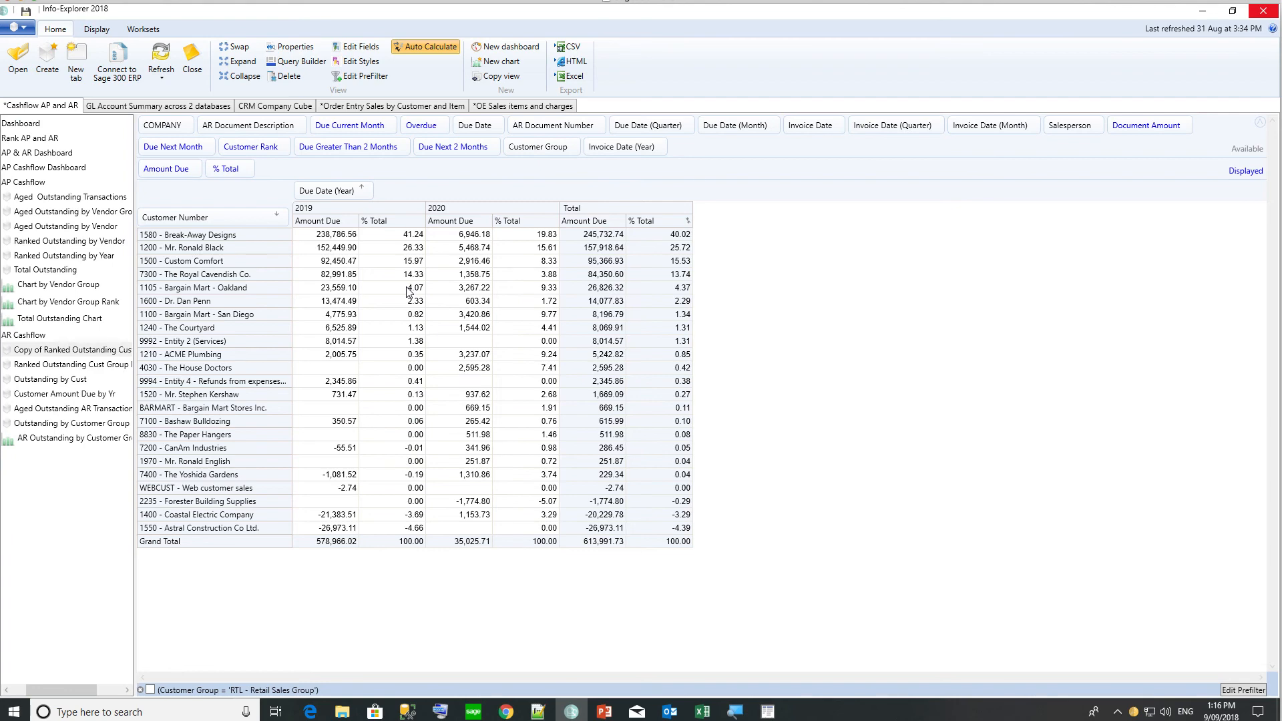
Save Customer Rank as a descending rank of Amount Due and add it to the displayed fields.
{"action": "left_click", "coordinate": [350, 42]}
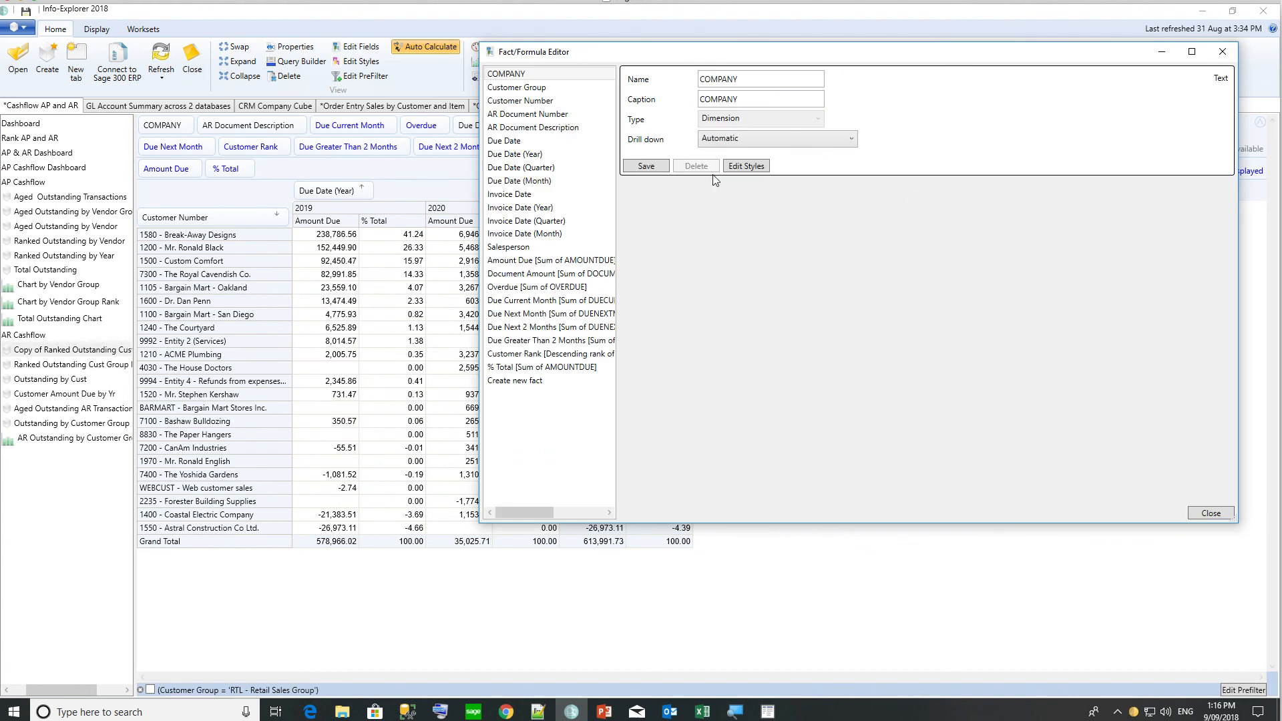
{"action": "left_click", "coordinate": [584, 355]}
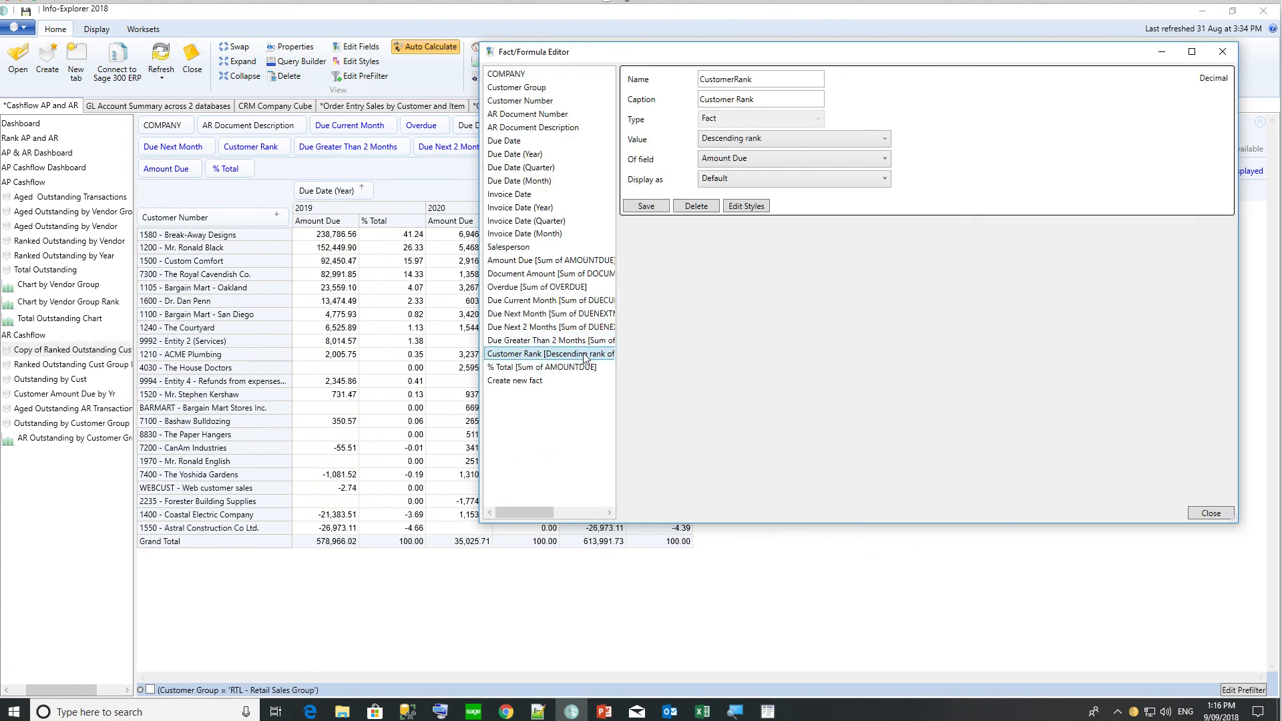
{"action": "left_click", "coordinate": [765, 140]}
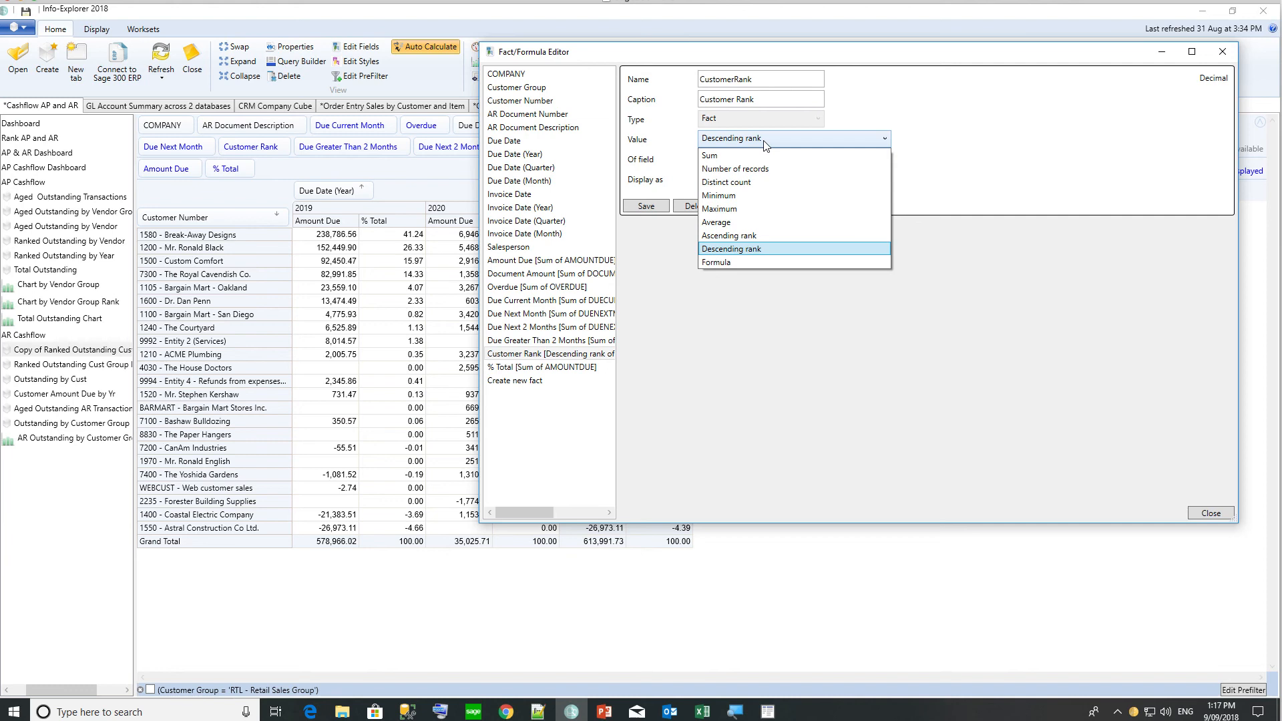
{"action": "left_click", "coordinate": [749, 248]}
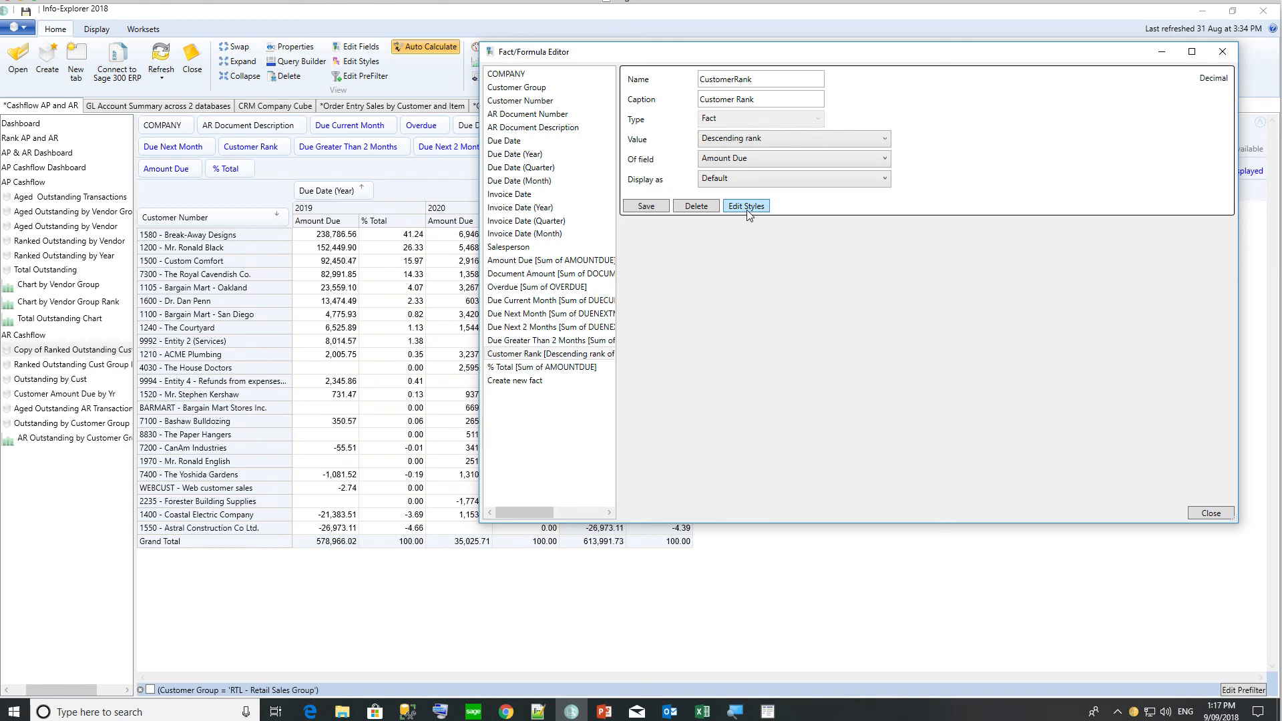
{"action": "left_click", "coordinate": [641, 206]}
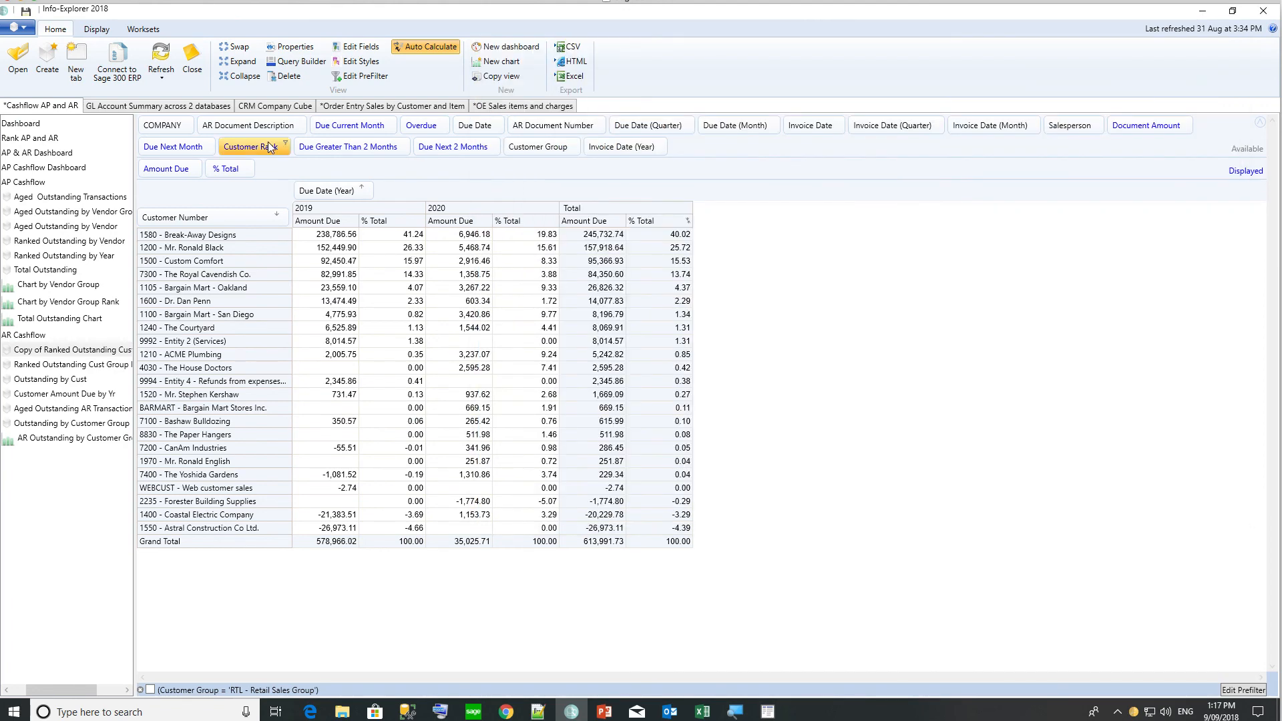
{"action": "left_click_drag", "start_coordinate": [269, 146], "coordinate": [283, 174]}
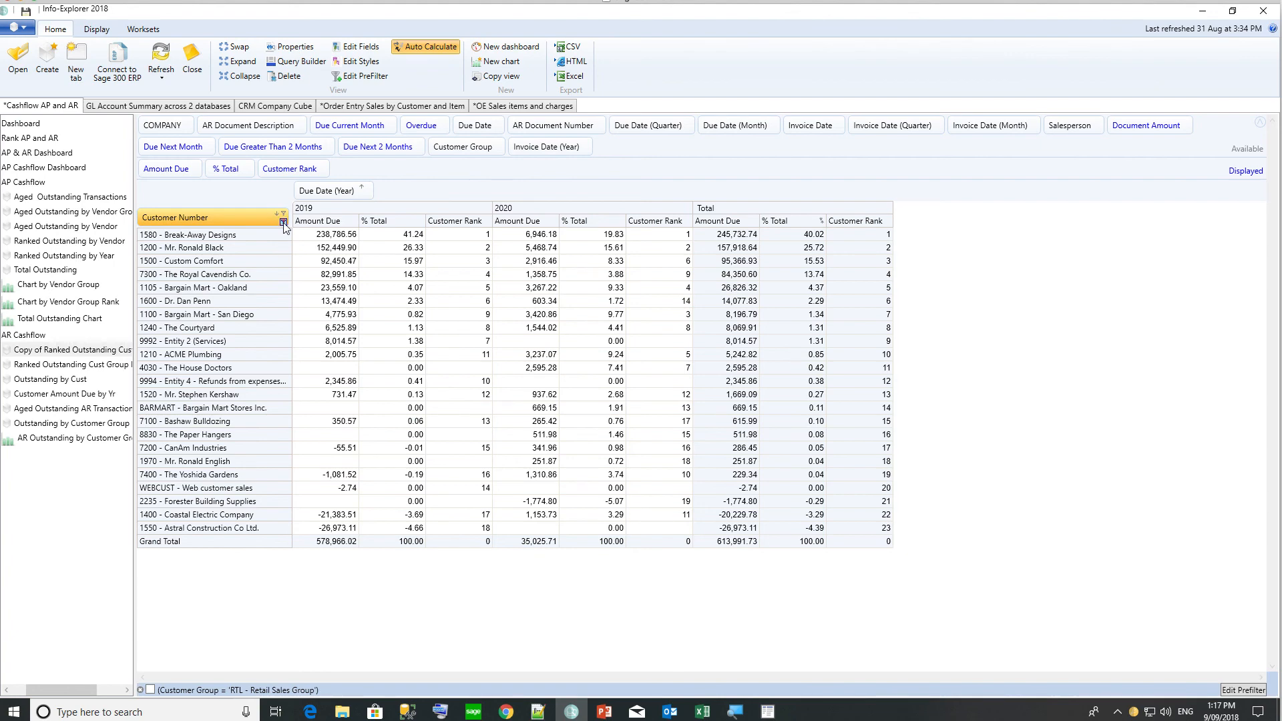
Filter customers to Customer Rank less than or equal to 5 in any one Due Date (Year).
{"action": "left_click", "coordinate": [283, 223]}
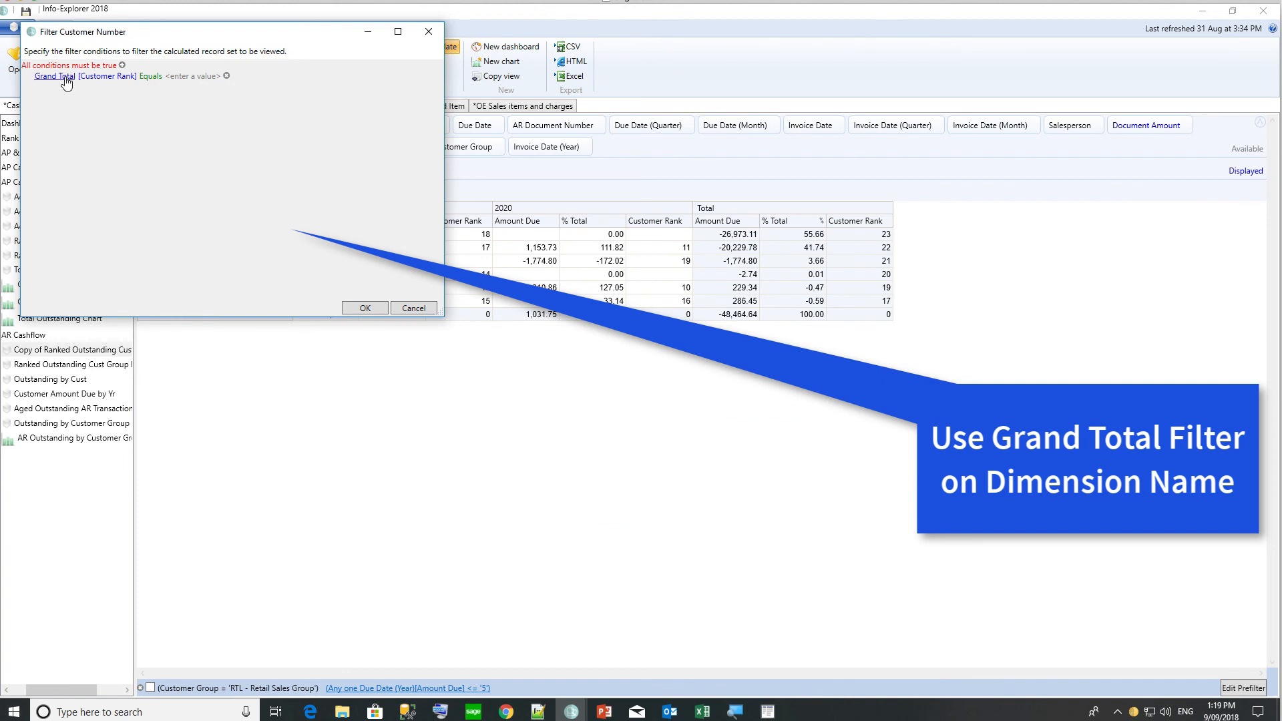
{"action": "left_click", "coordinate": [65, 77]}
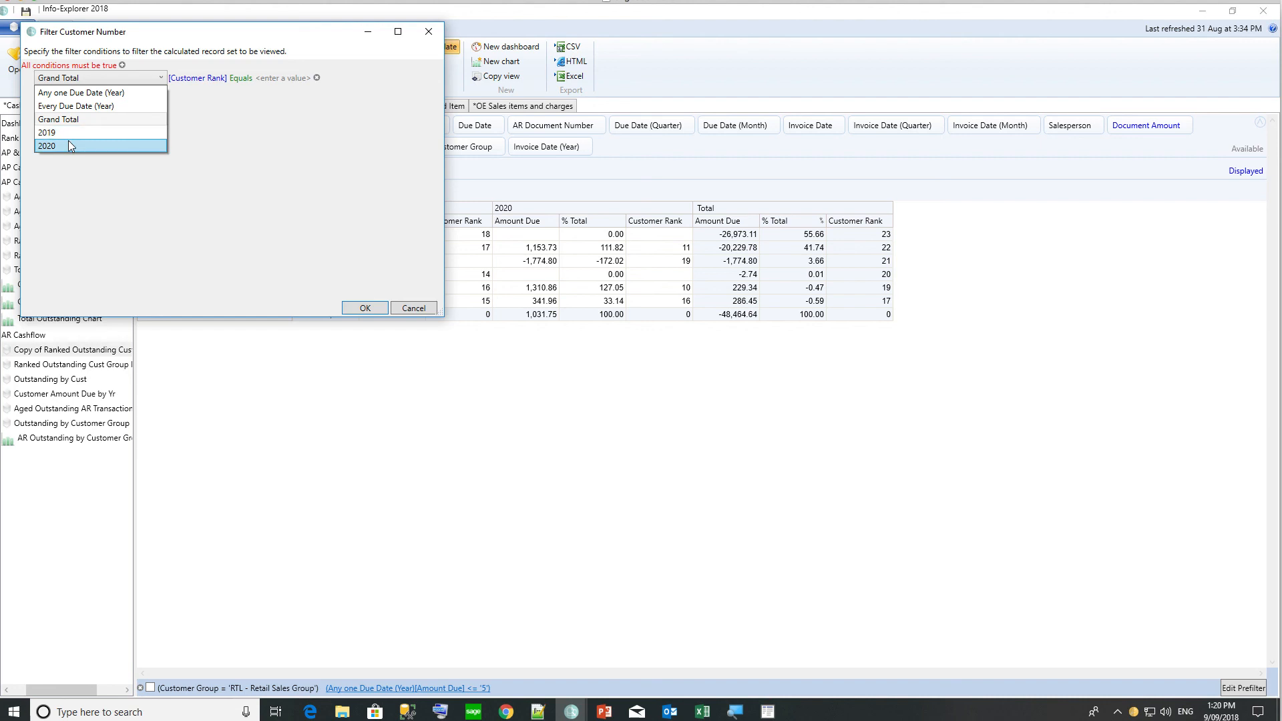
{"action": "left_click", "coordinate": [80, 96]}
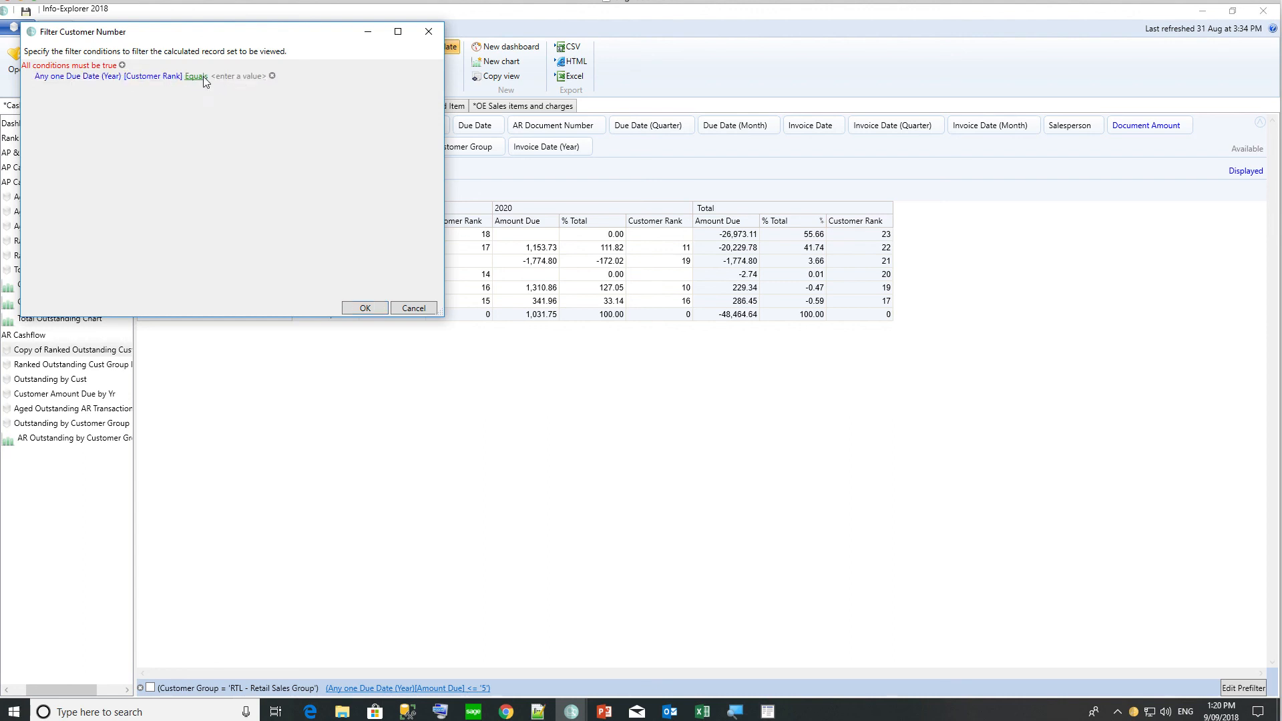
{"action": "left_click", "coordinate": [203, 76]}
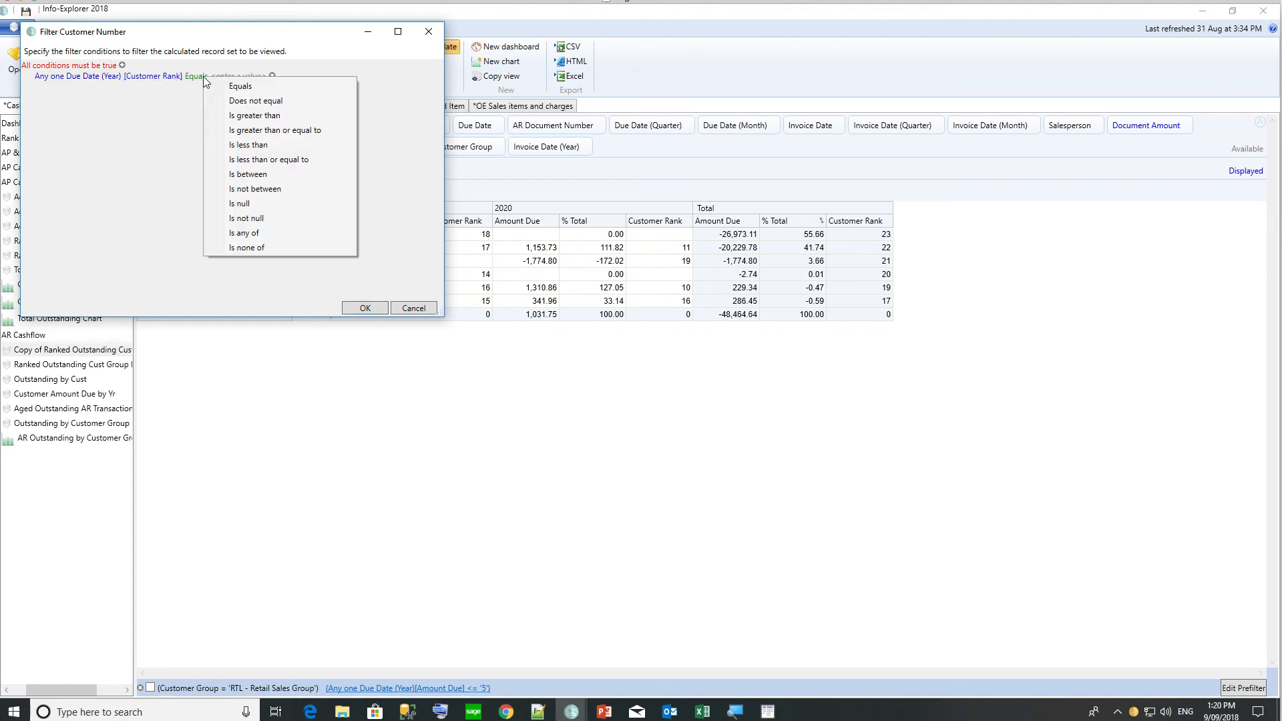
{"action": "left_click", "coordinate": [248, 159]}
{"action": "left_click", "coordinate": [290, 77]}
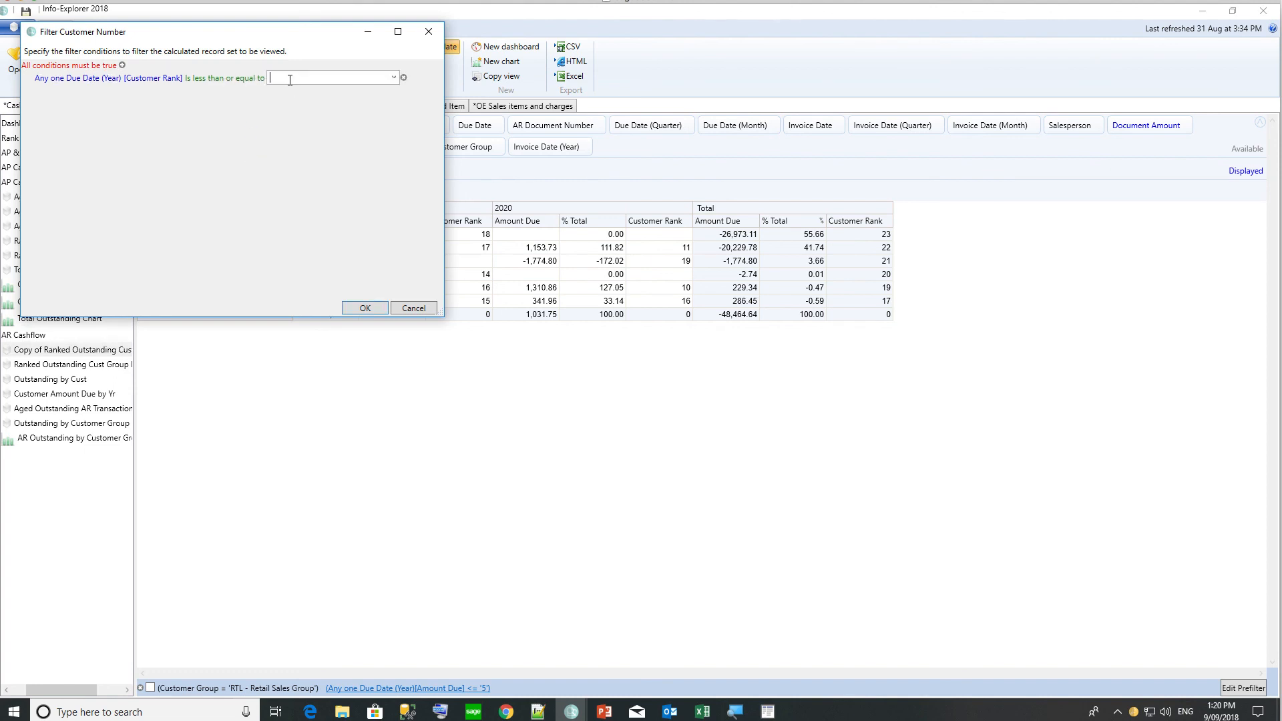
{"action": "type", "text": "5"}
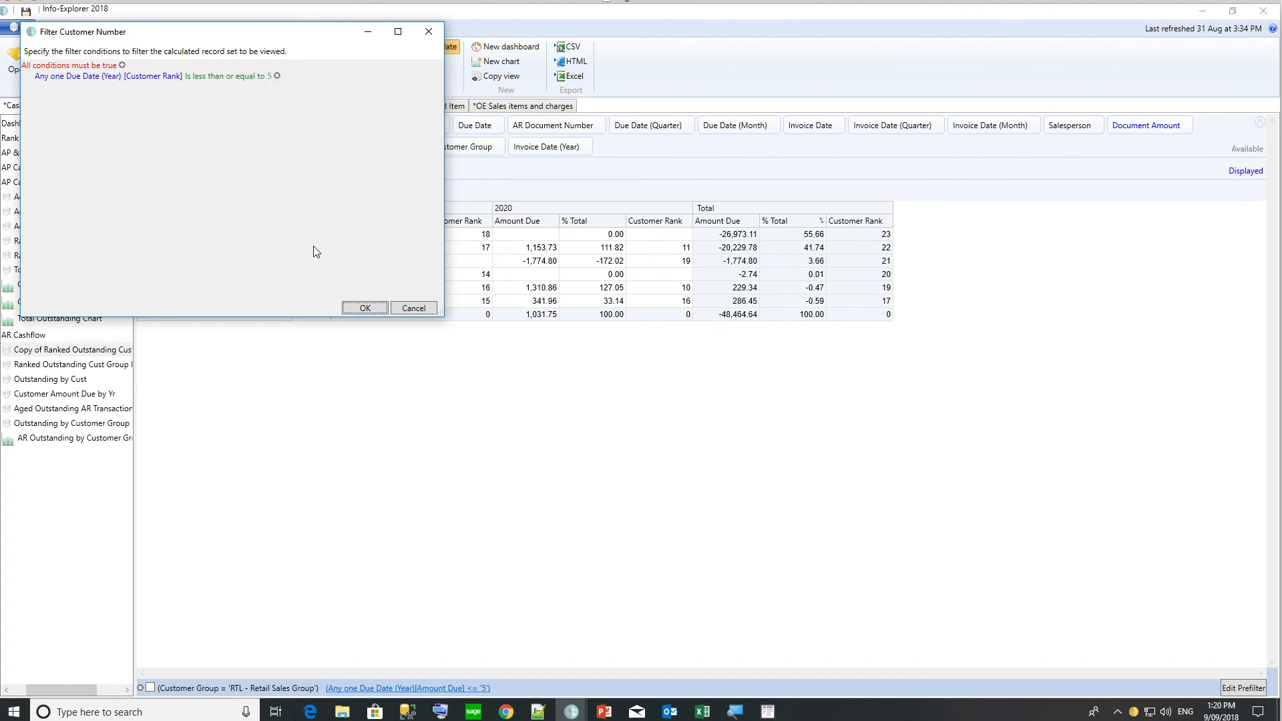
{"action": "left_click", "coordinate": [364, 308]}
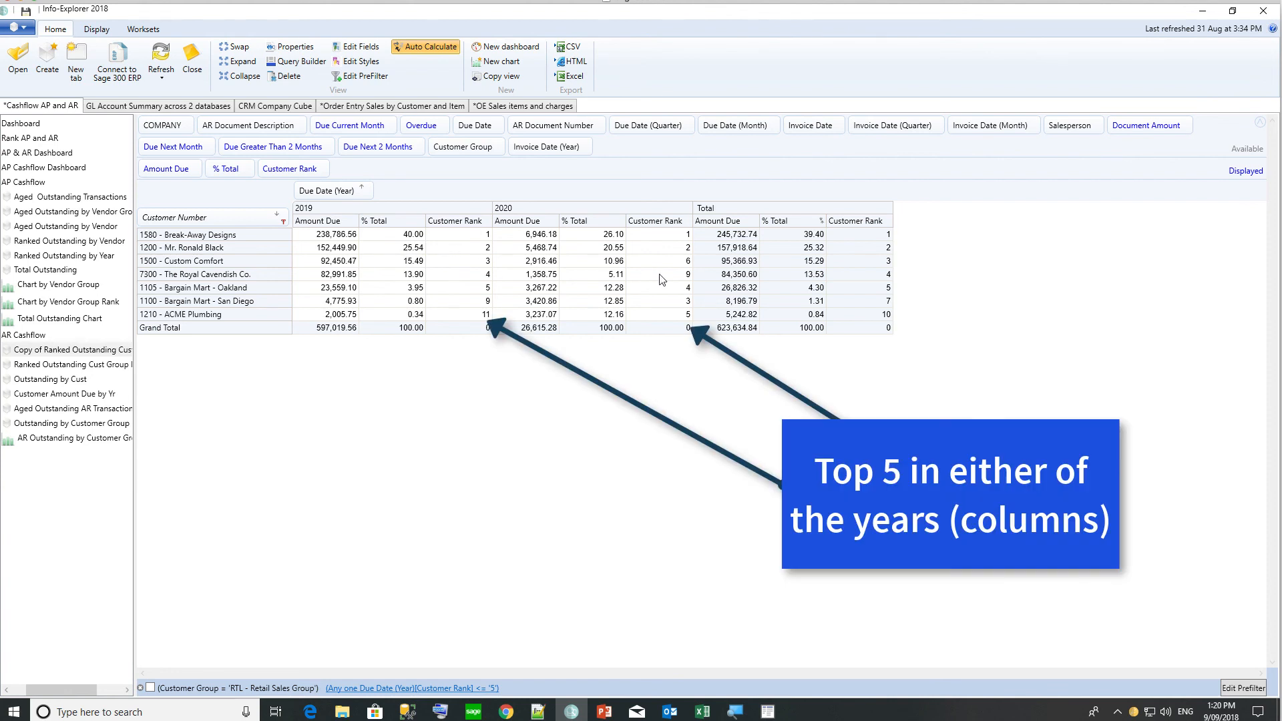
Rebase the rank ≤ 5 filter on Grand Total, recalculate, then open the AP Cashflow Dashboard.
{"action": "left_click", "coordinate": [284, 221]}
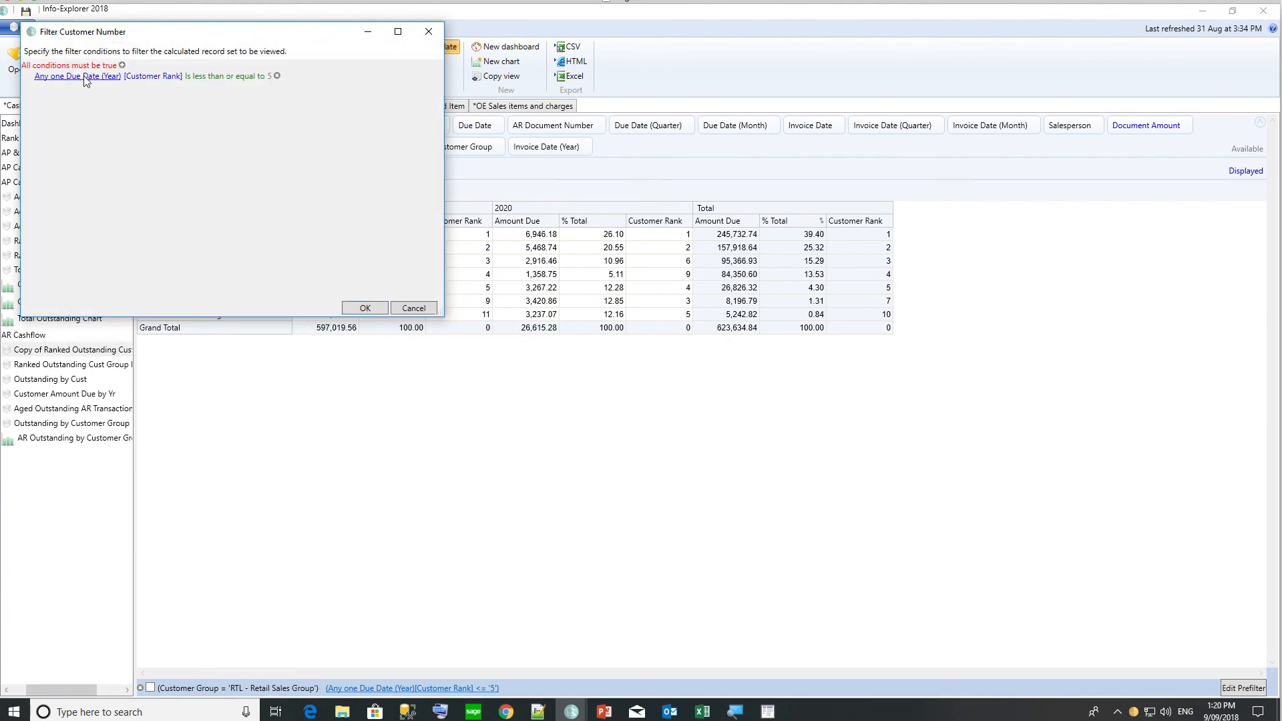
{"action": "left_click", "coordinate": [84, 76]}
{"action": "left_click", "coordinate": [68, 120]}
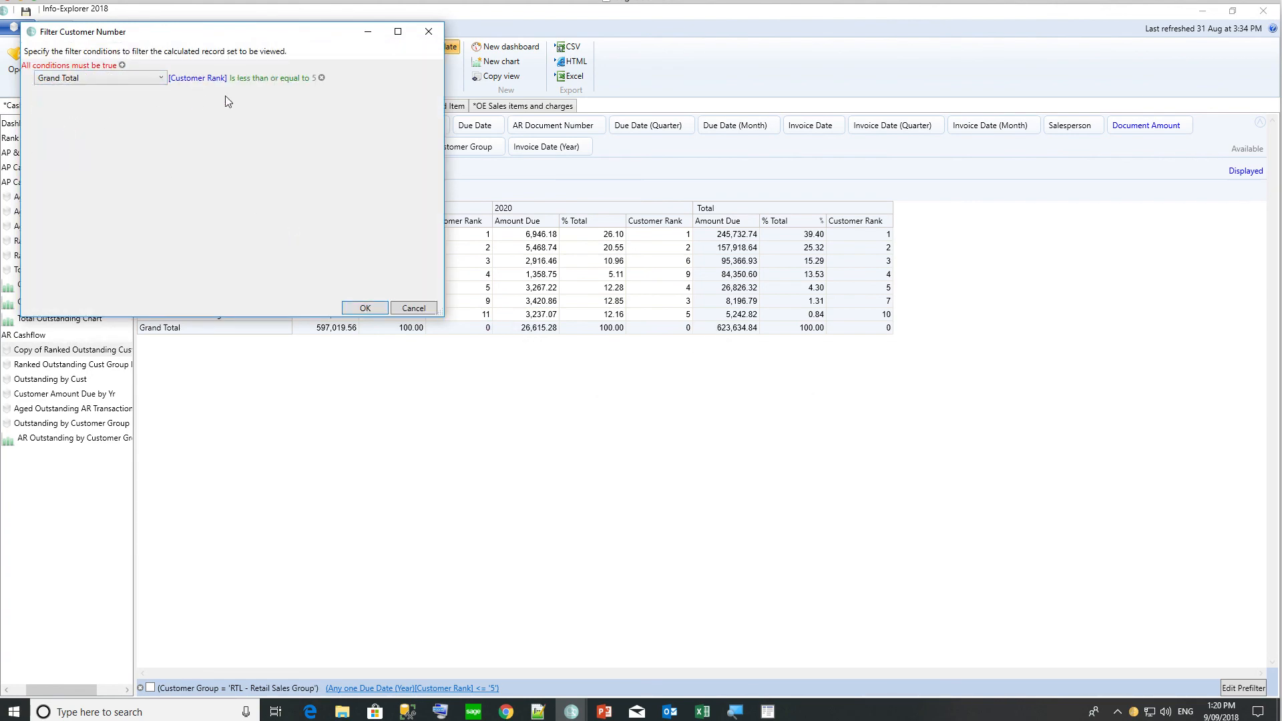
{"action": "left_click", "coordinate": [361, 310]}
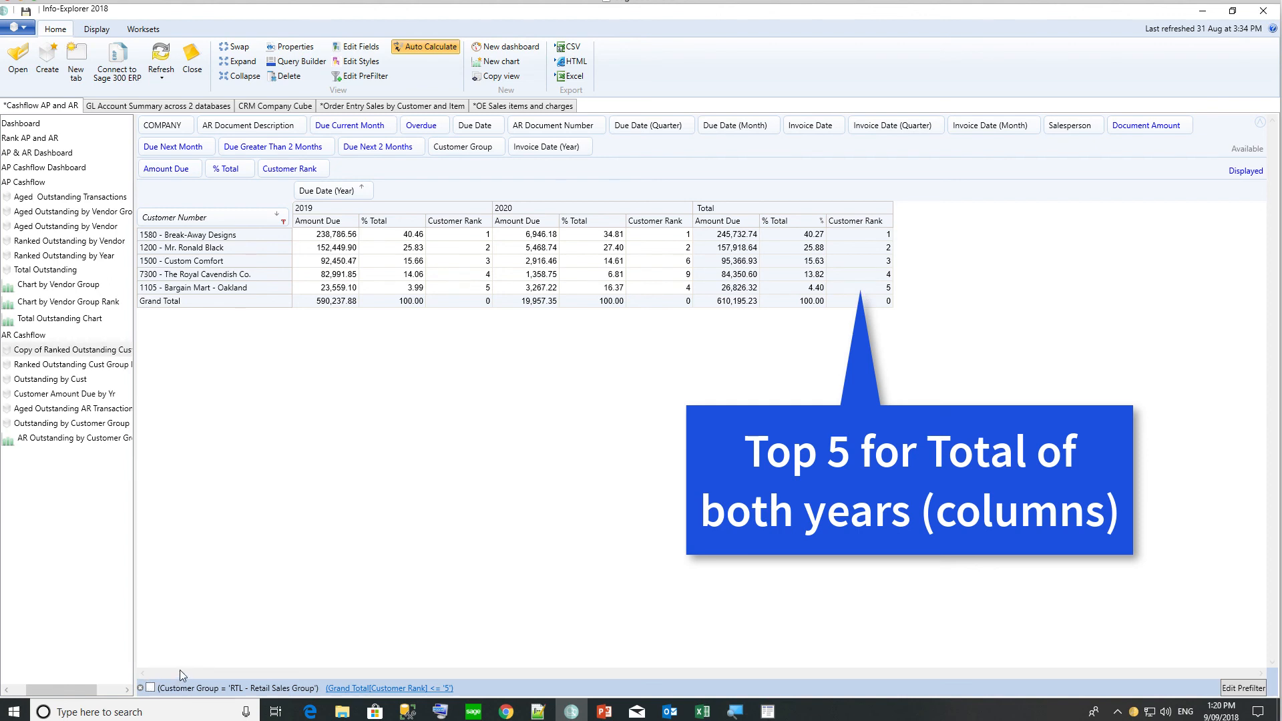
{"action": "left_click", "coordinate": [150, 688]}
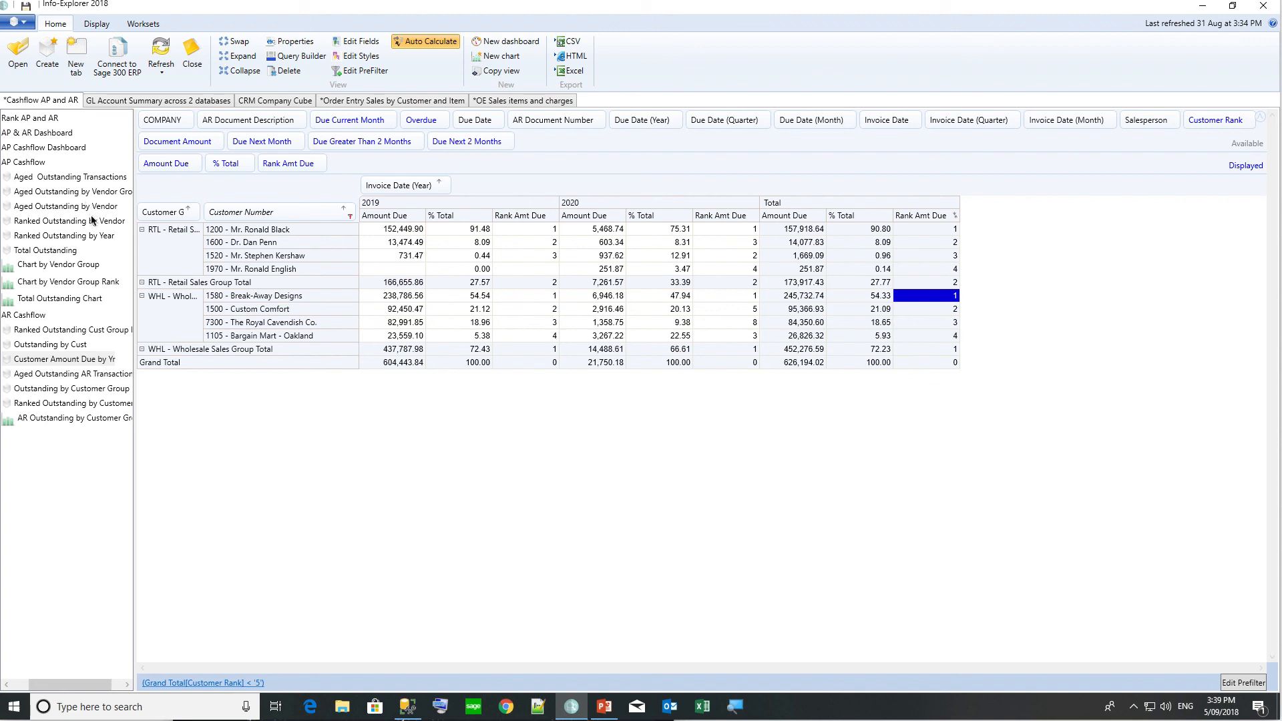
{"action": "left_click", "coordinate": [59, 147]}
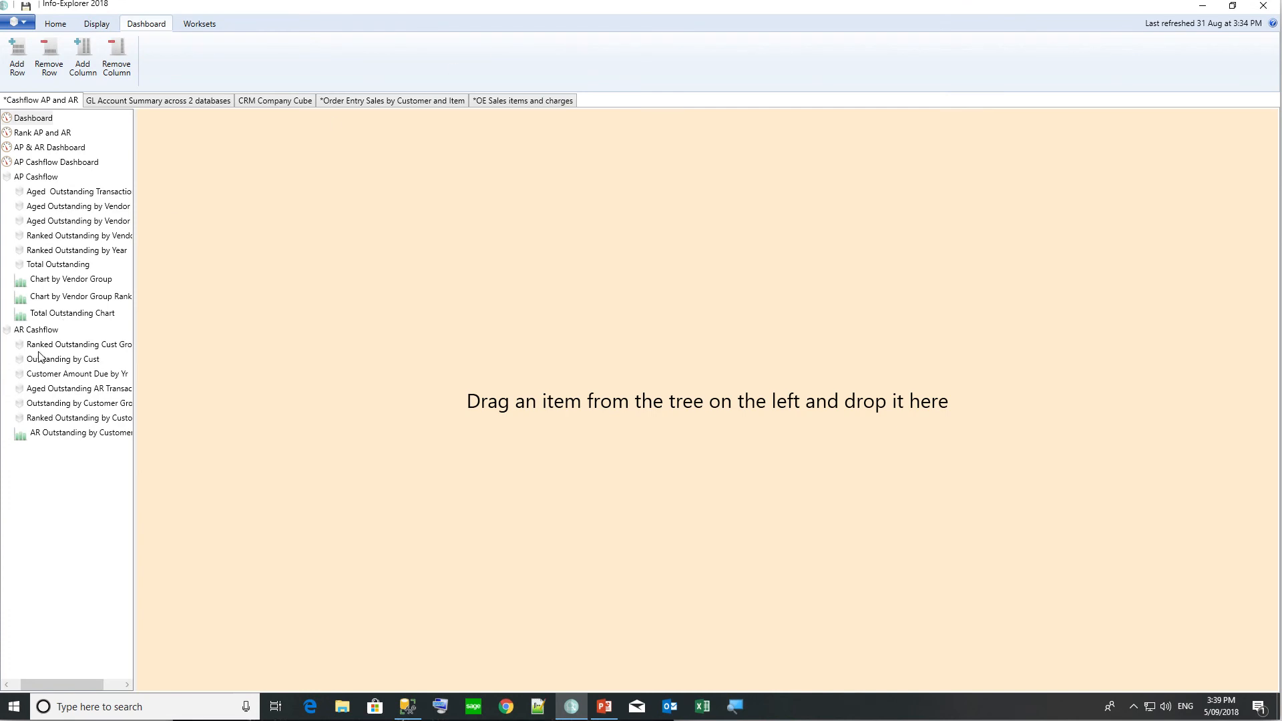
Drag the Ranked Outstanding Cust Group Filter and Ranked Outstanding by Vendor grids onto the dashboard side by side.
{"action": "left_click_drag", "start_coordinate": [40, 348], "coordinate": [286, 246]}
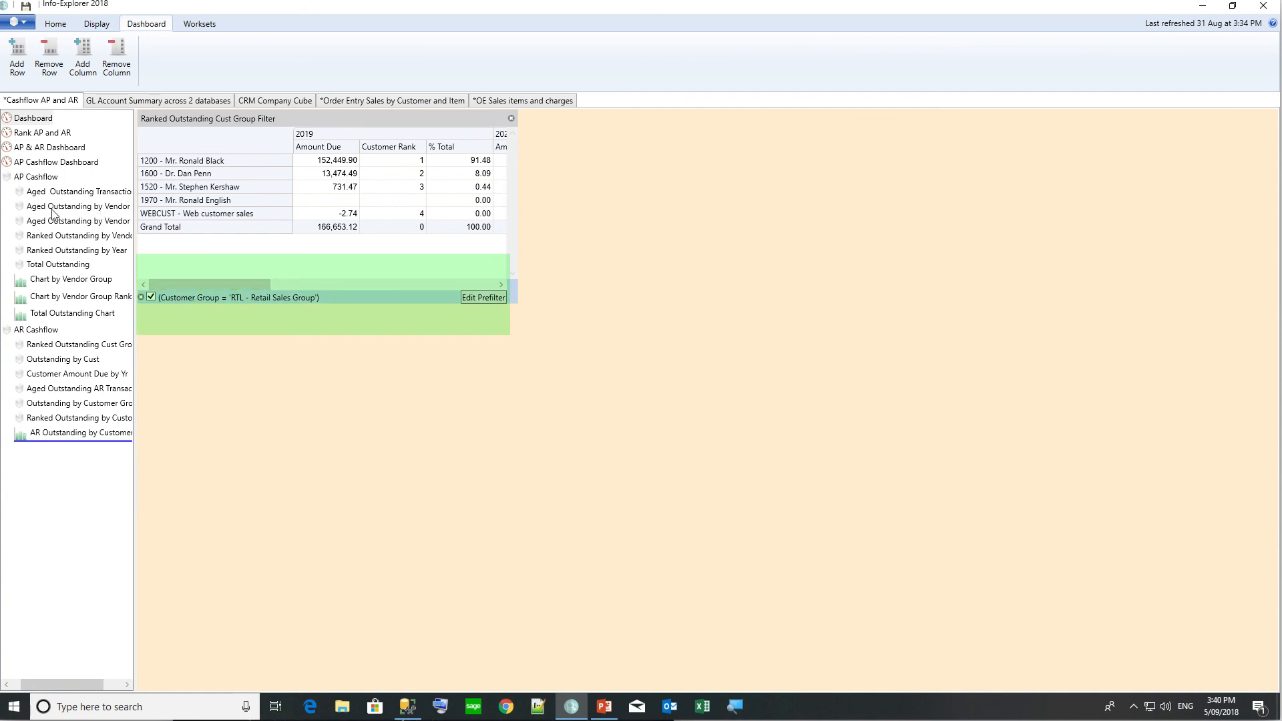
{"action": "left_click_drag", "start_coordinate": [50, 239], "coordinate": [701, 200]}
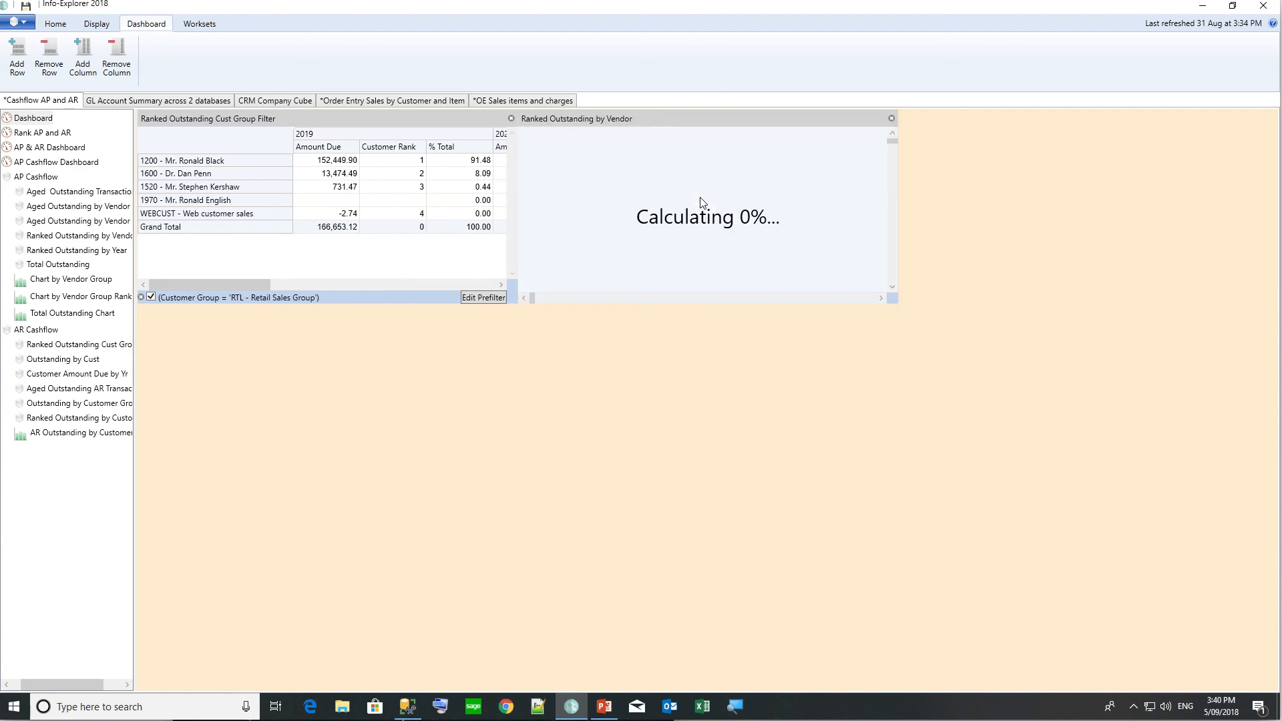
Resize the customer group grid panel to span 2x1 cells.
{"action": "right_click", "coordinate": [406, 115]}
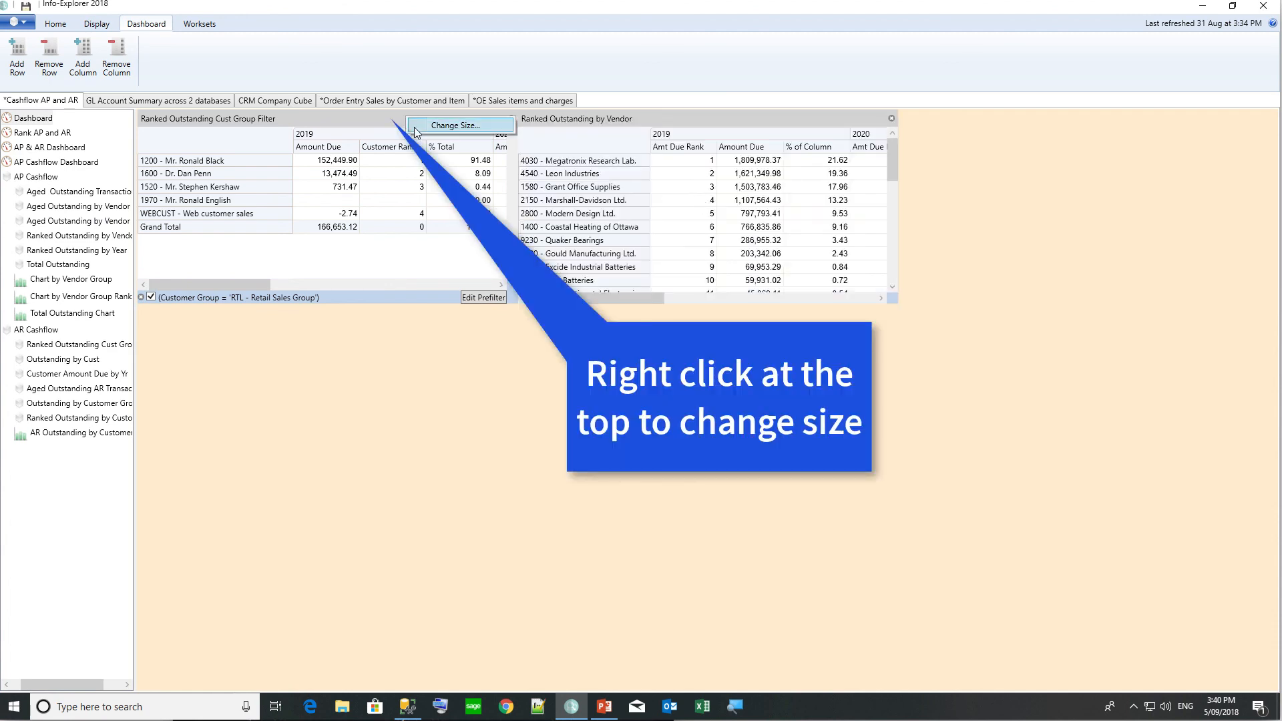
{"action": "left_click", "coordinate": [430, 124]}
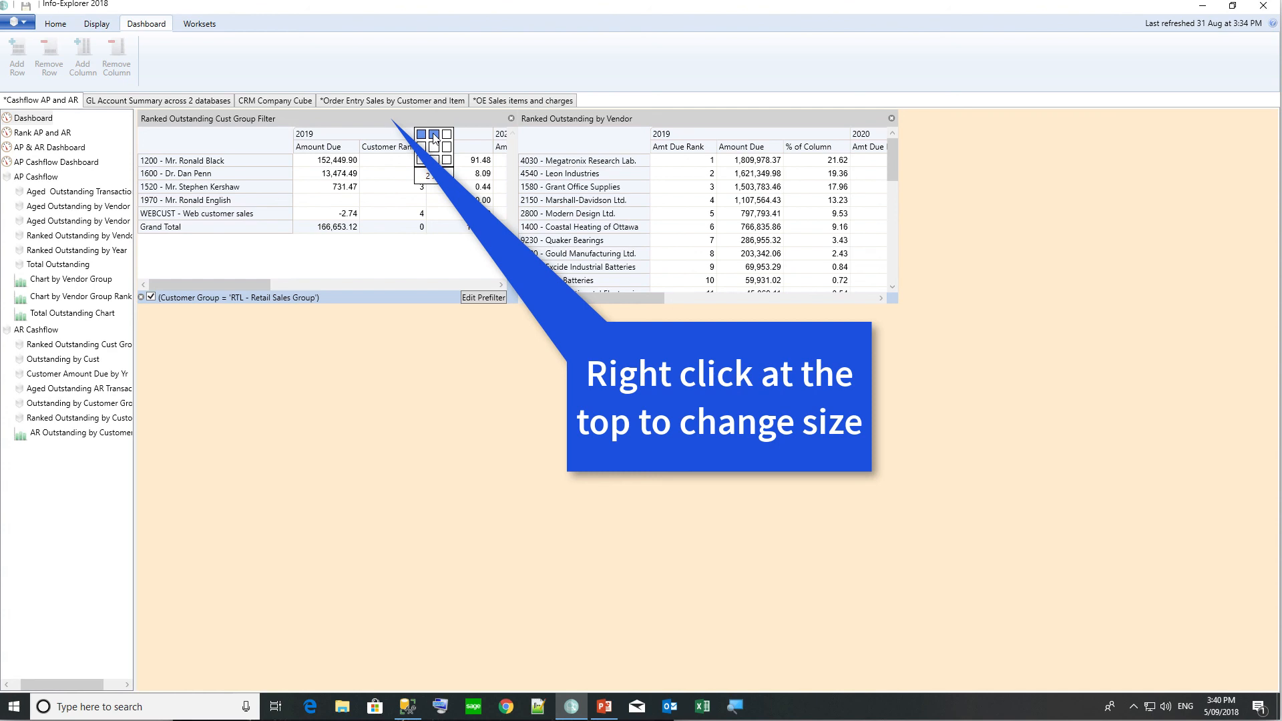
{"action": "left_click", "coordinate": [435, 137]}
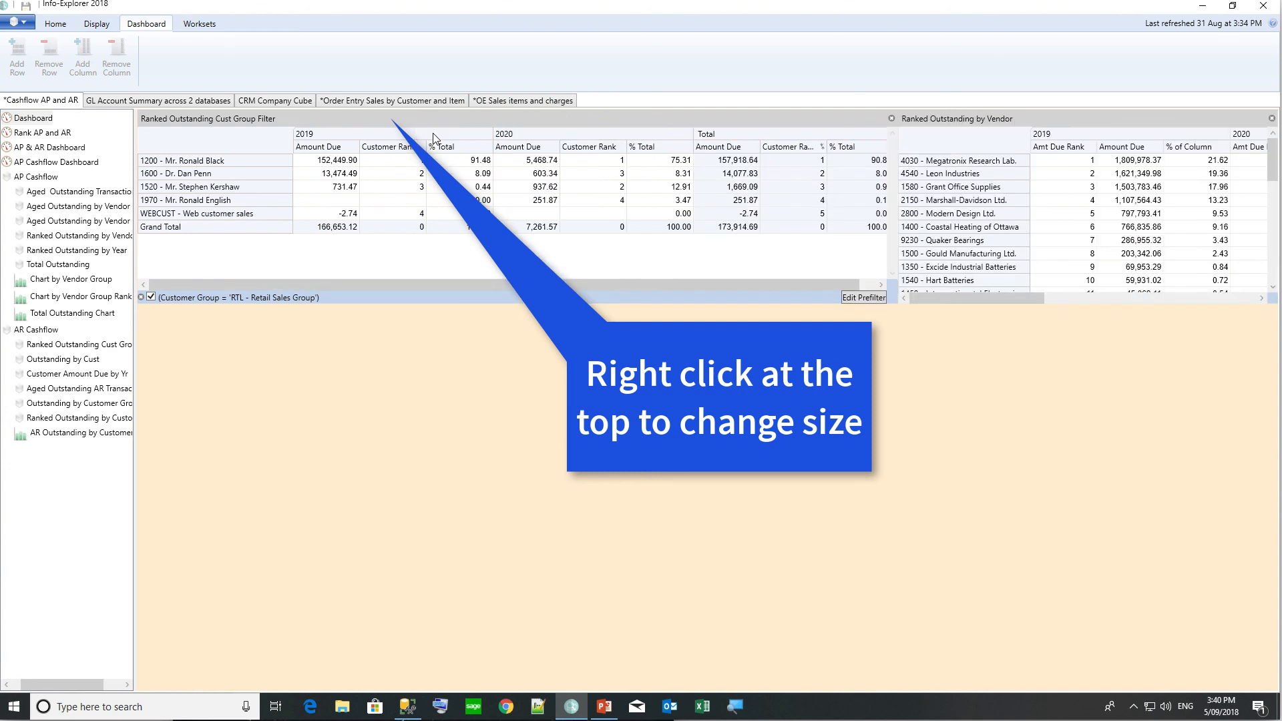
Enlarge the vendor grid panel and preview the Chart by Vendor Group pie.
{"action": "right_click", "coordinate": [983, 118]}
{"action": "left_click", "coordinate": [1016, 128]}
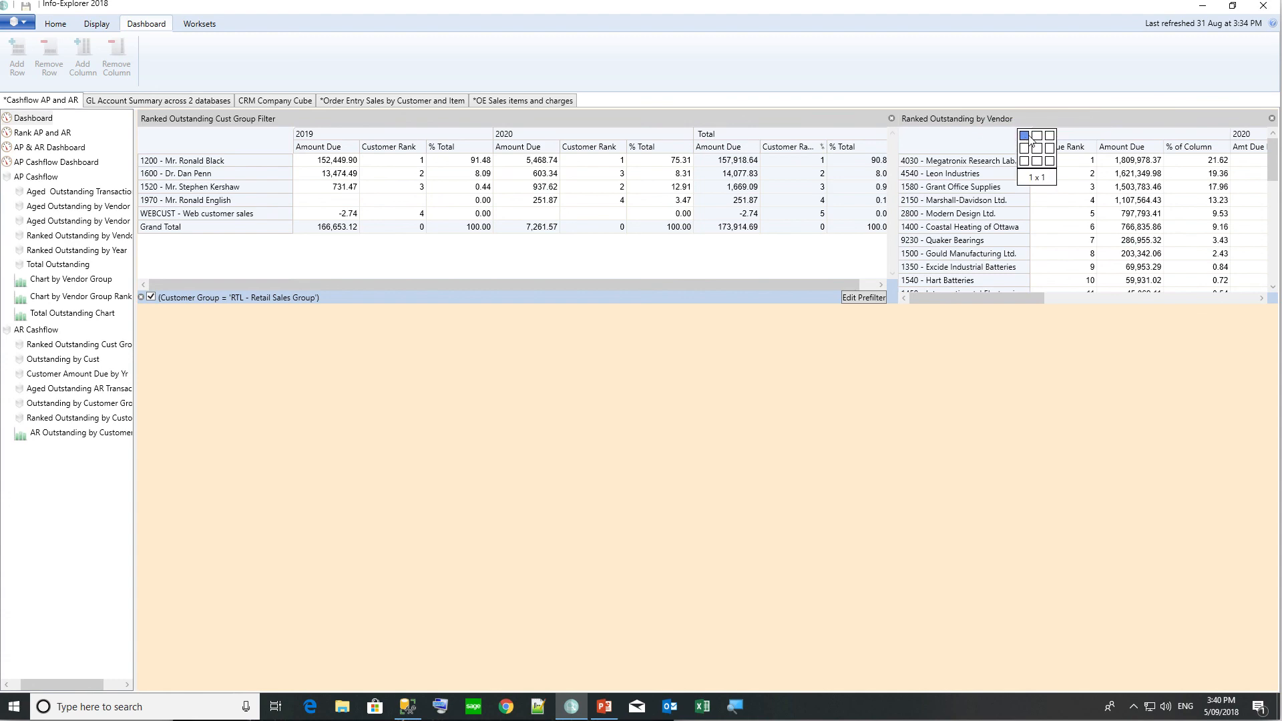
{"action": "left_click", "coordinate": [1035, 148]}
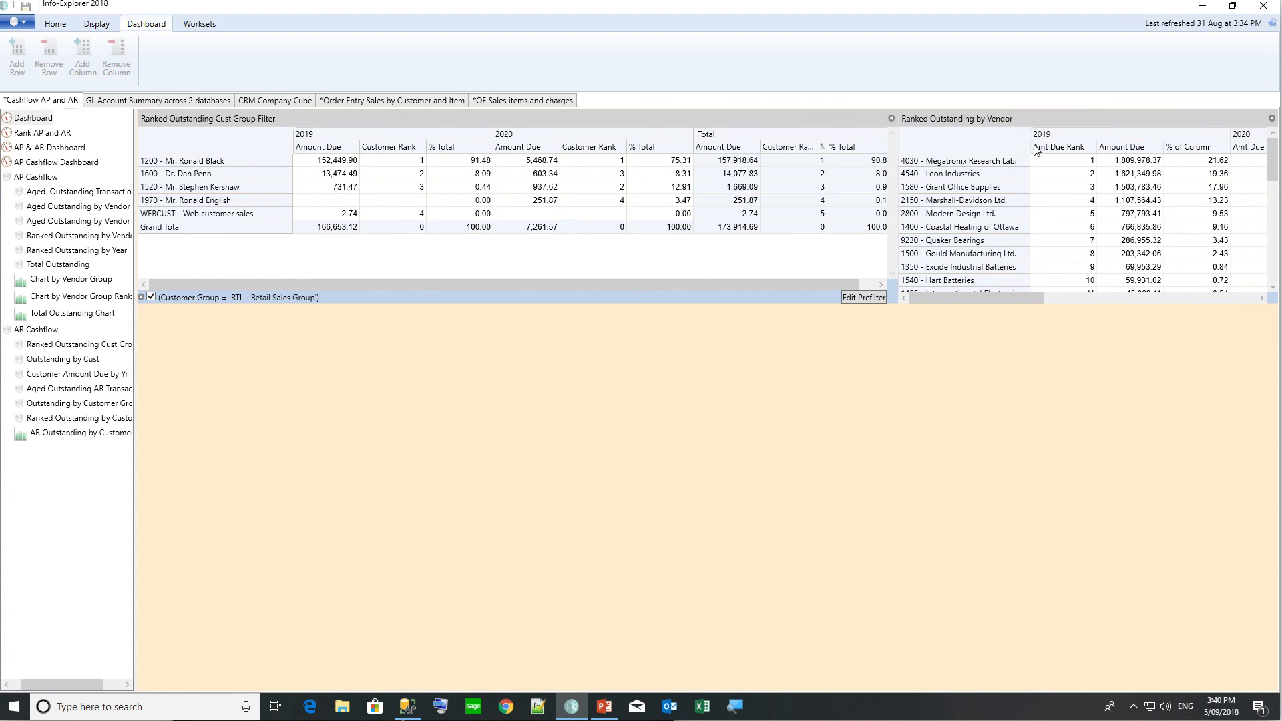
{"action": "left_click", "coordinate": [49, 283]}
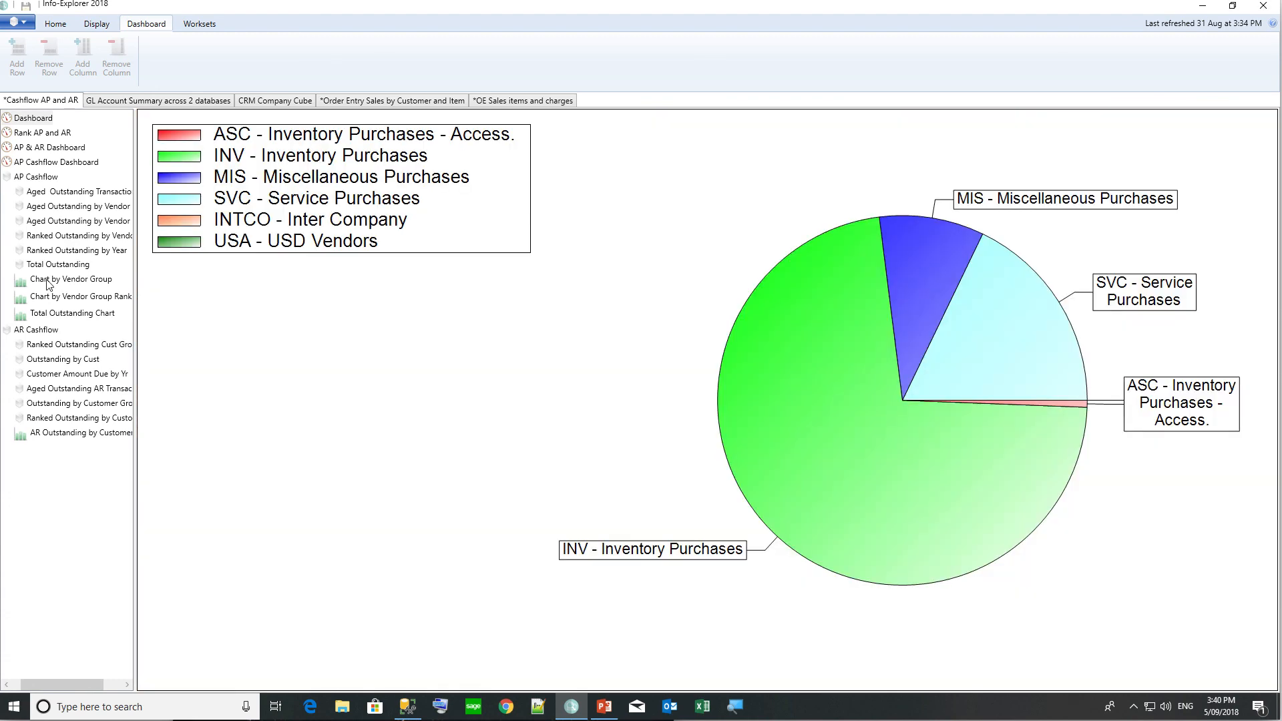
Remove a misplaced Chart by Vendor Group panel from the dashboard.
{"action": "left_click", "coordinate": [39, 118]}
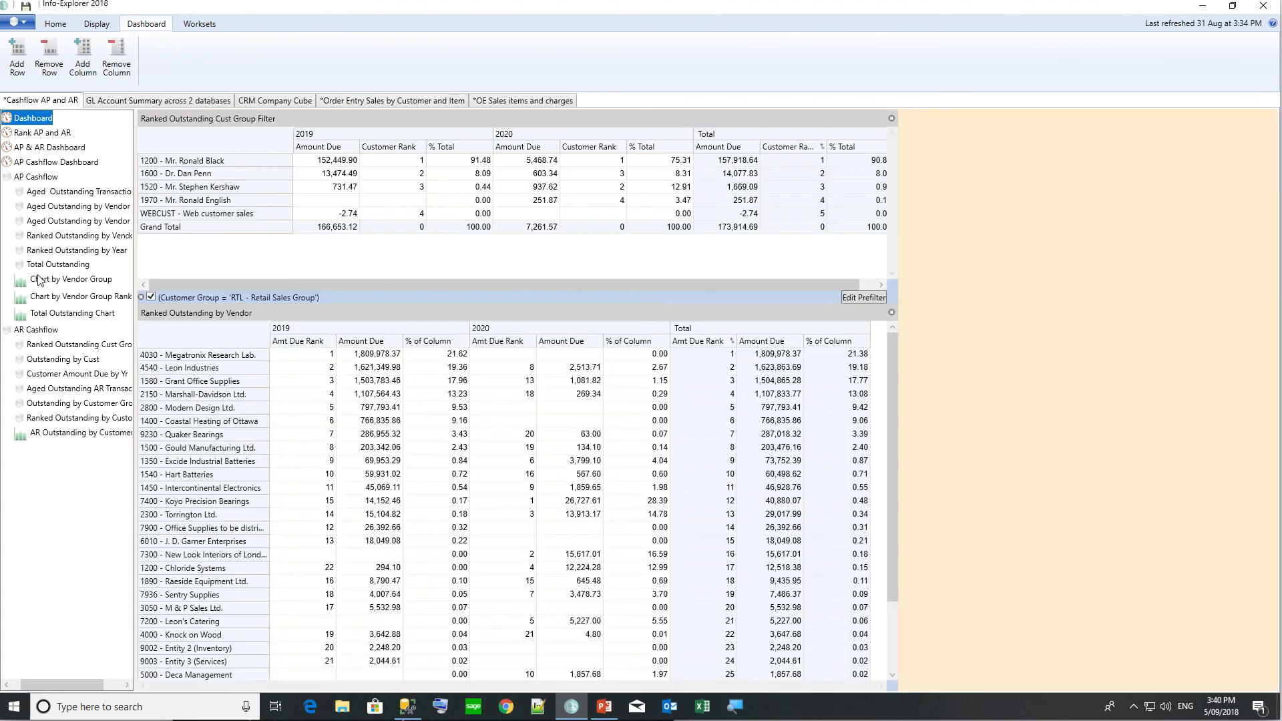
{"action": "left_click_drag", "start_coordinate": [1060, 211], "coordinate": [1061, 211]}
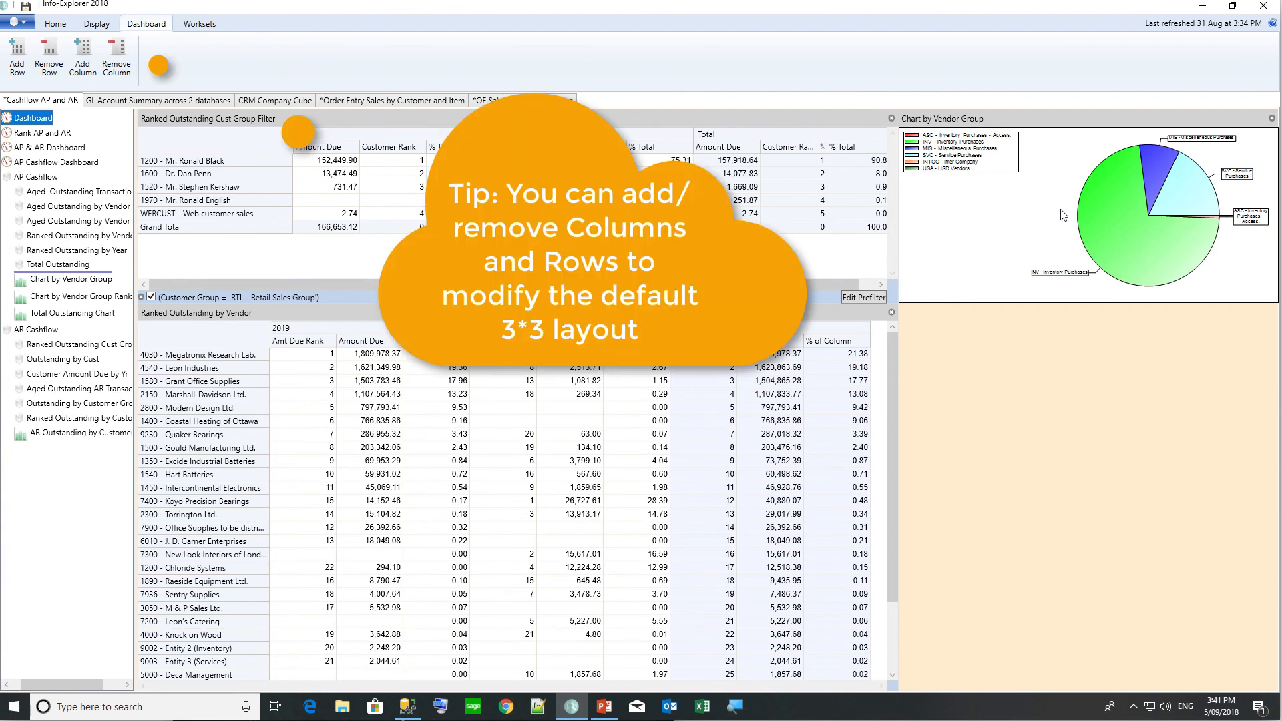
{"action": "left_click", "coordinate": [1271, 119]}
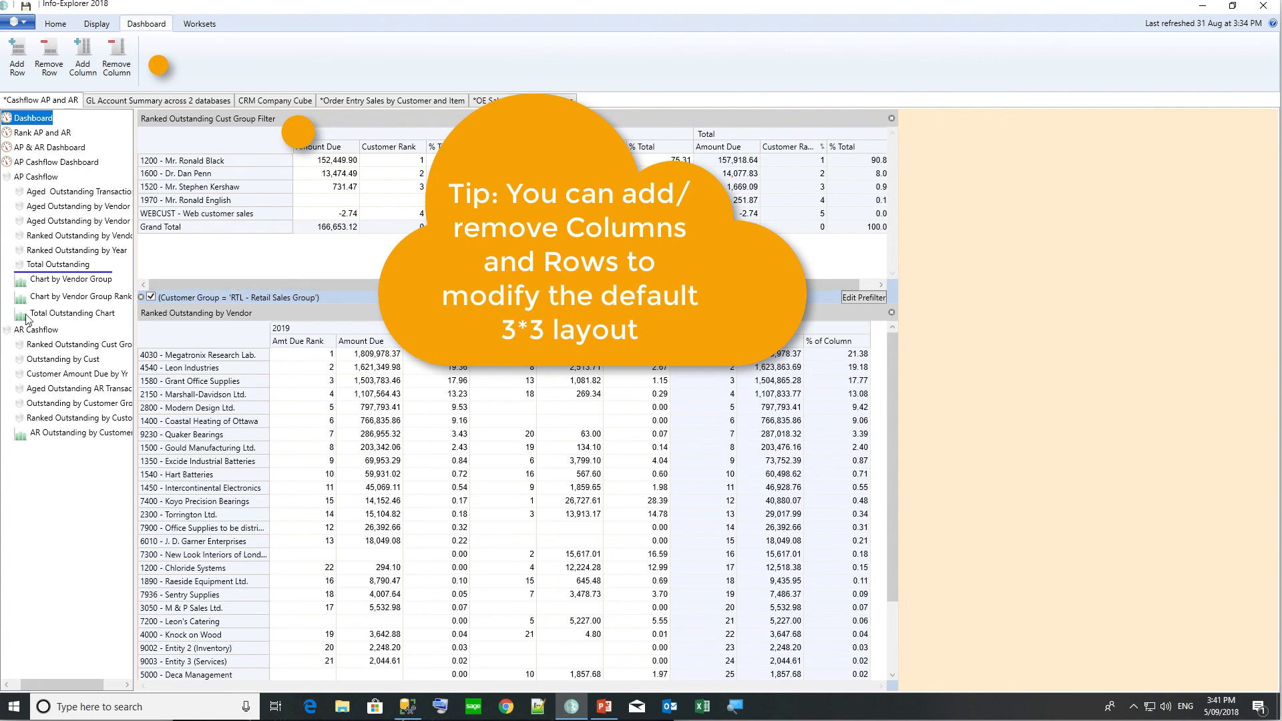
Place AR Outstanding by Customer Group top right and Chart by Vendor Group lower right.
{"action": "left_click_drag", "start_coordinate": [35, 435], "coordinate": [954, 233]}
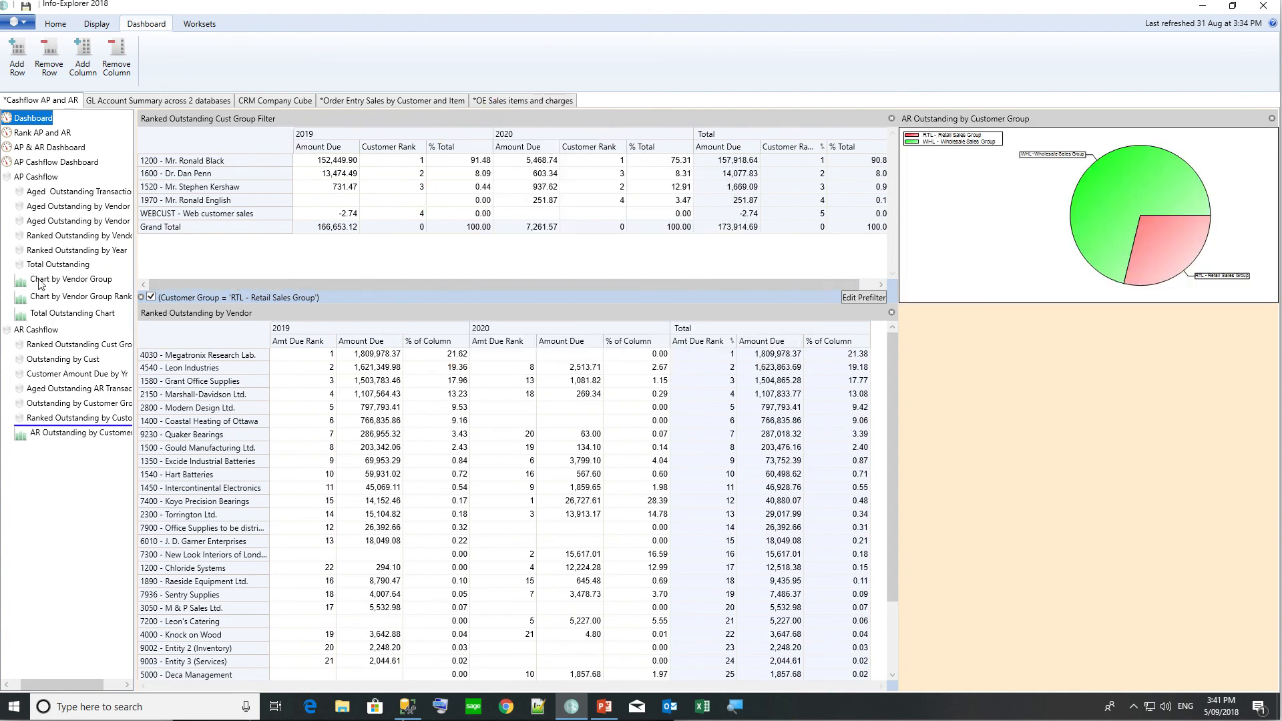
{"action": "left_click_drag", "start_coordinate": [41, 280], "coordinate": [646, 434]}
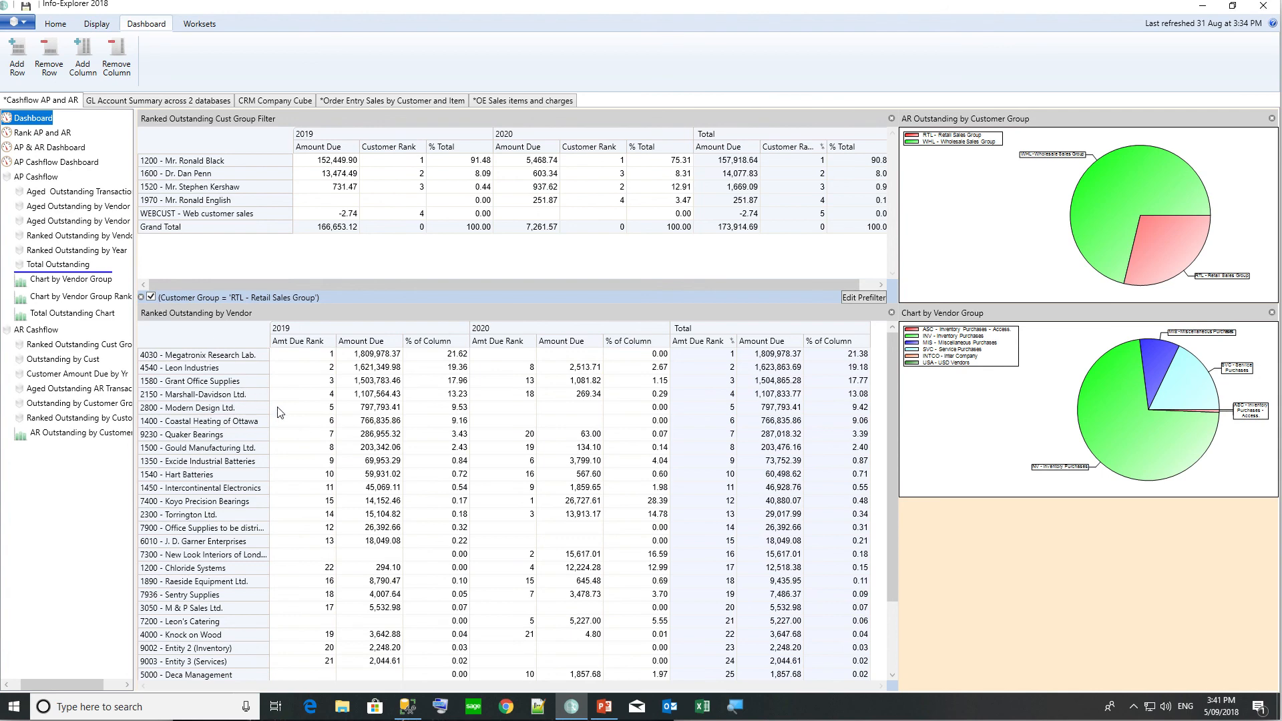
{"action": "scroll", "coordinate": [887, 531], "scroll_direction": "down", "scroll_amount": 1}
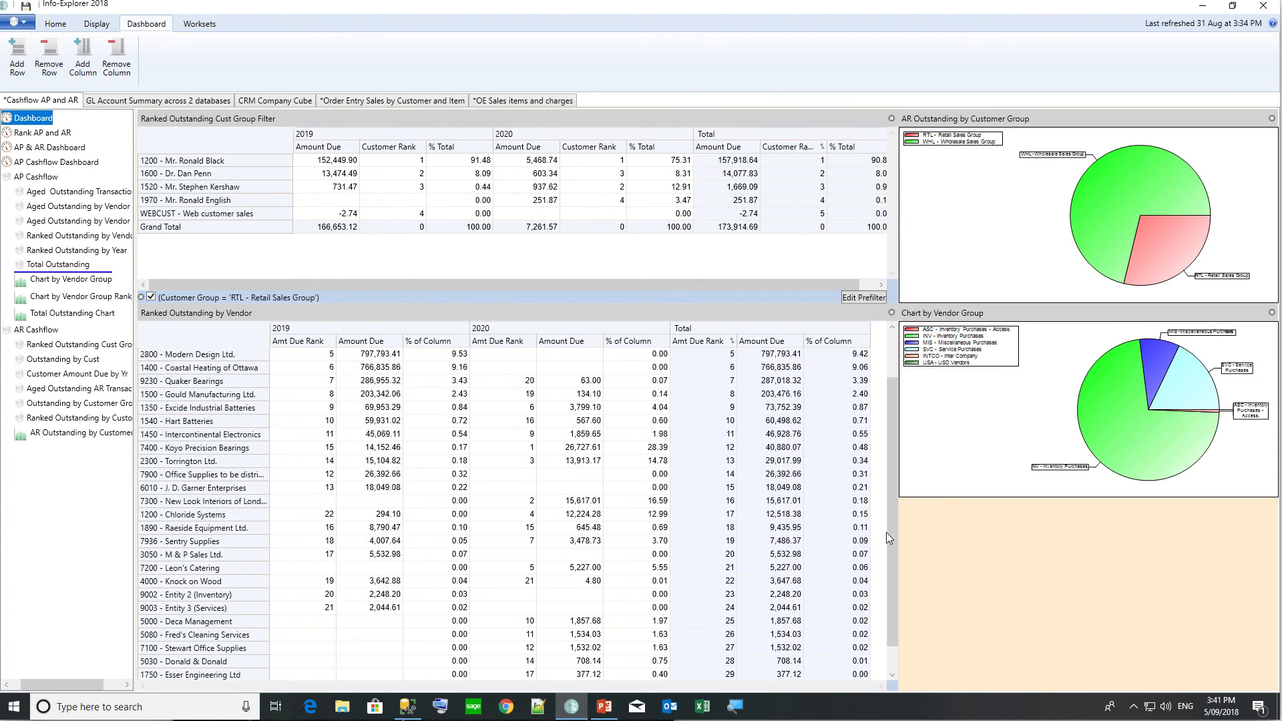
Prefilter the vendor grid to Vendor Group equals 'INV - Inventory Purchases' and toggle it to refresh.
{"action": "right_click", "coordinate": [204, 346]}
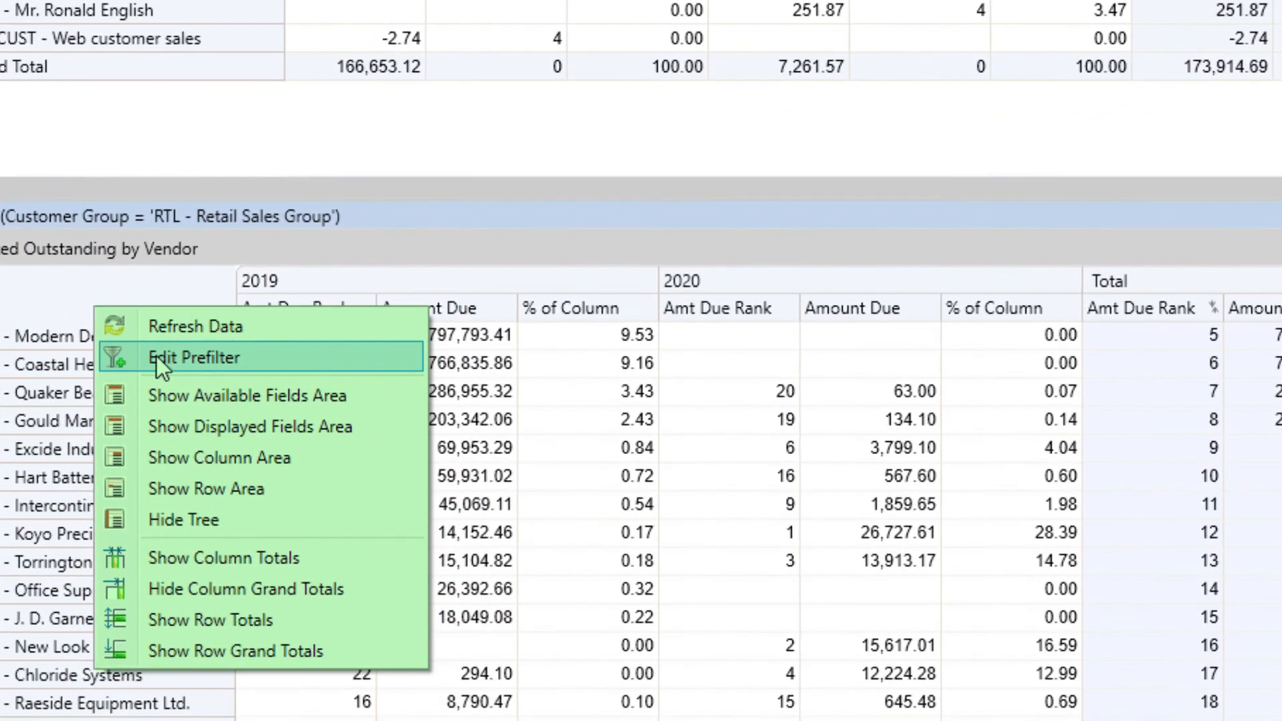
{"action": "left_click", "coordinate": [242, 366]}
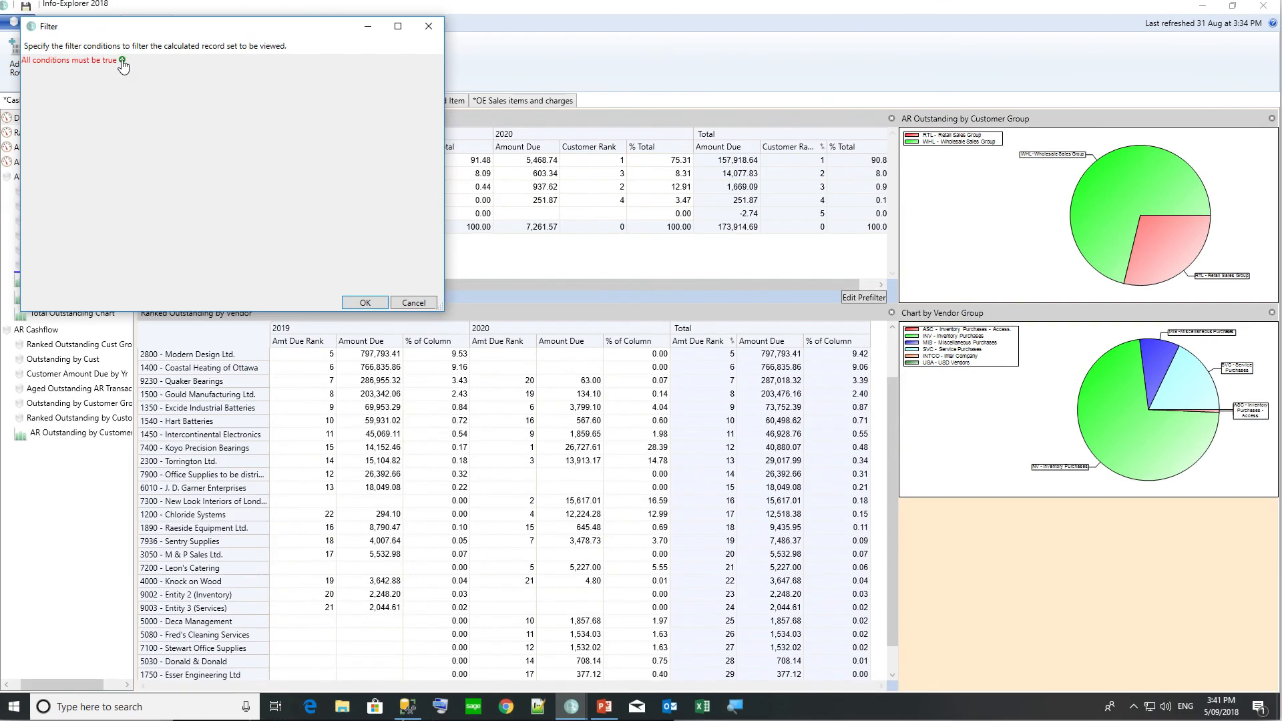
{"action": "left_click", "coordinate": [122, 60]}
{"action": "left_click", "coordinate": [79, 73]}
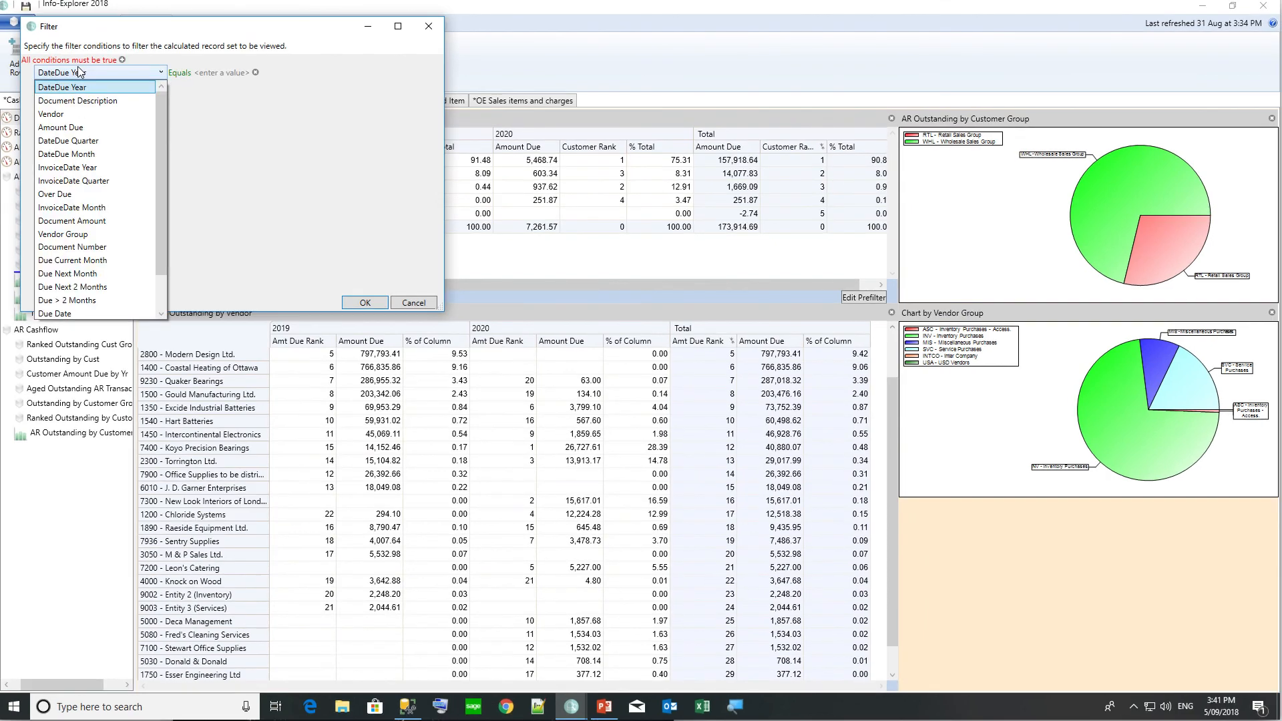
{"action": "left_click", "coordinate": [79, 233]}
{"action": "left_click", "coordinate": [211, 72]}
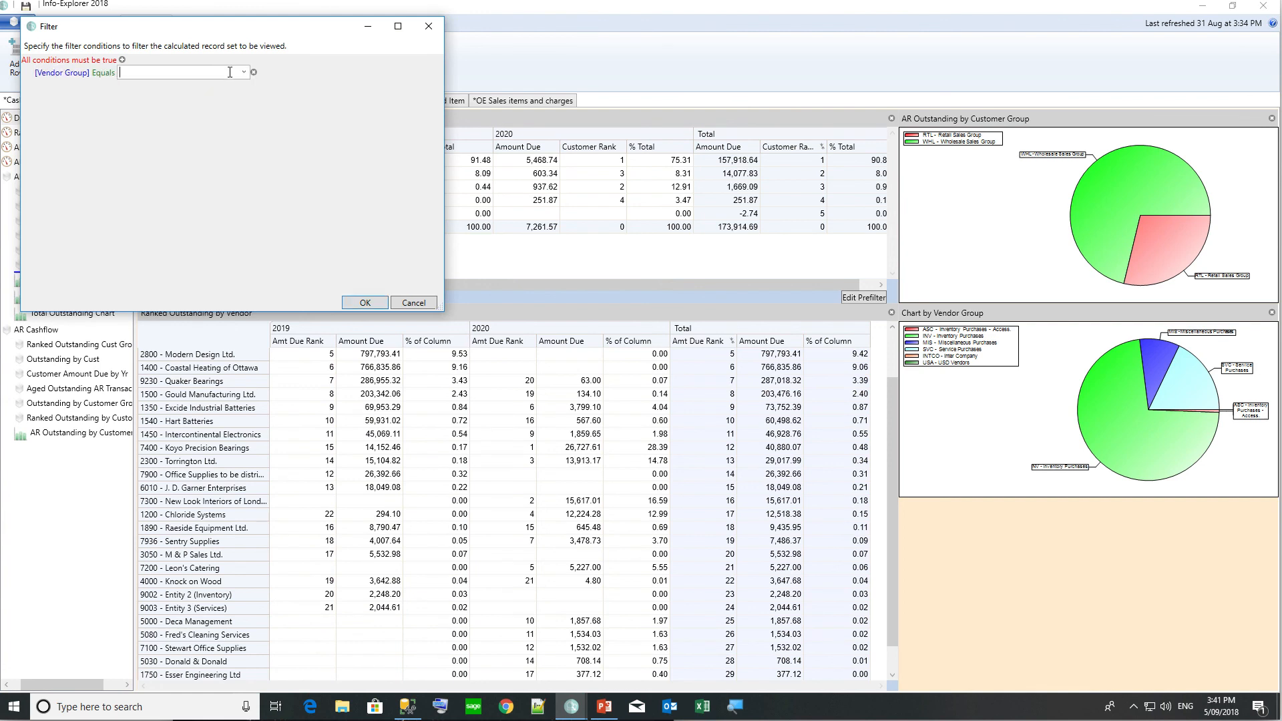
{"action": "left_click", "coordinate": [244, 72]}
{"action": "left_click", "coordinate": [187, 97]}
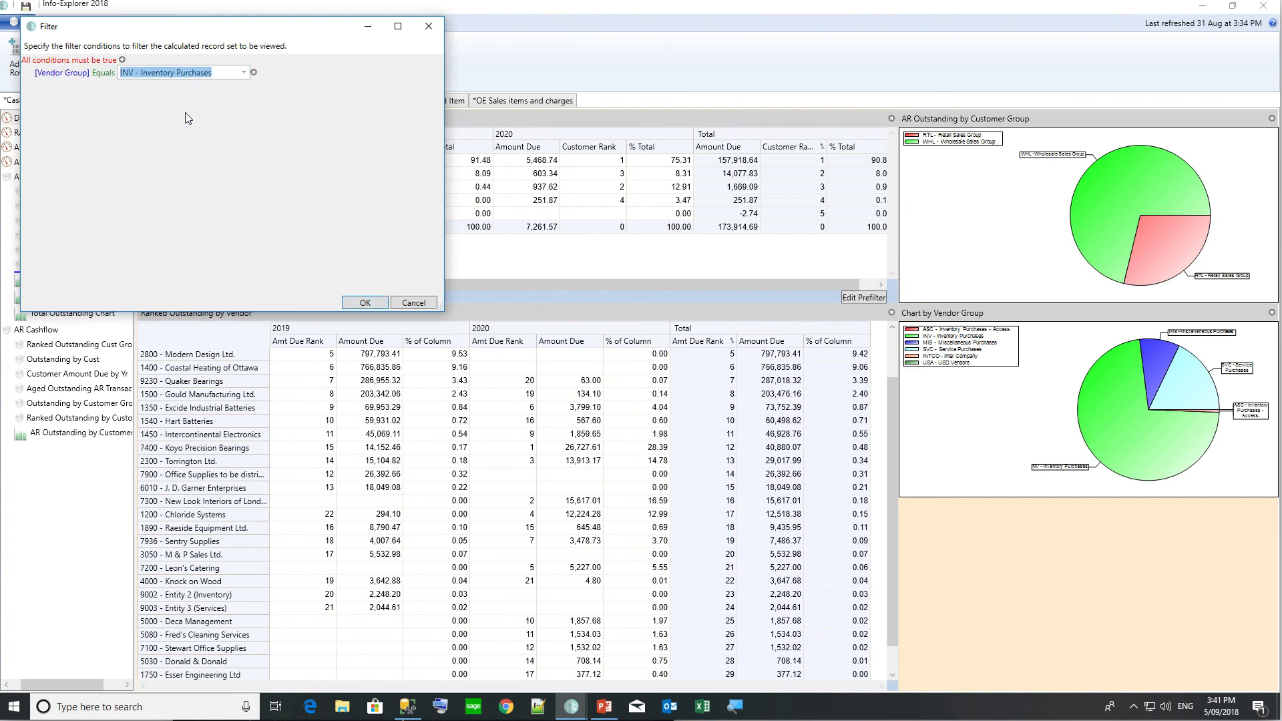
{"action": "left_click", "coordinate": [373, 302]}
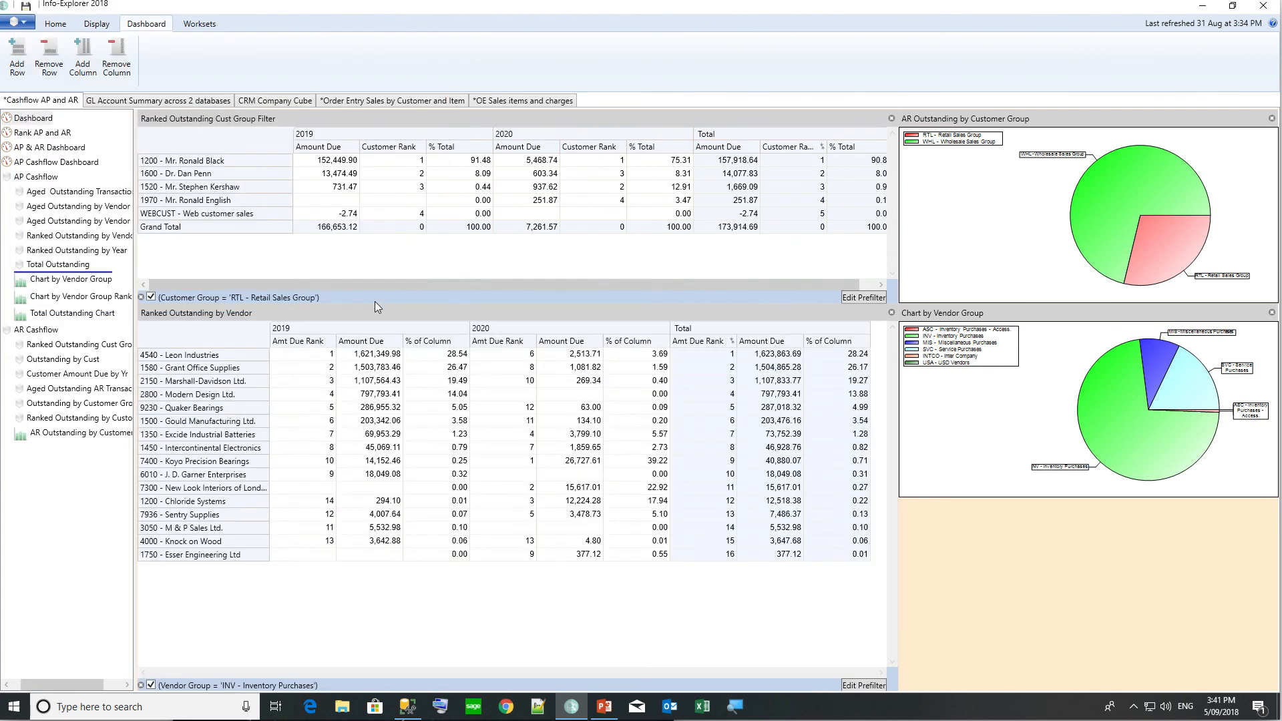
{"action": "left_click", "coordinate": [150, 685]}
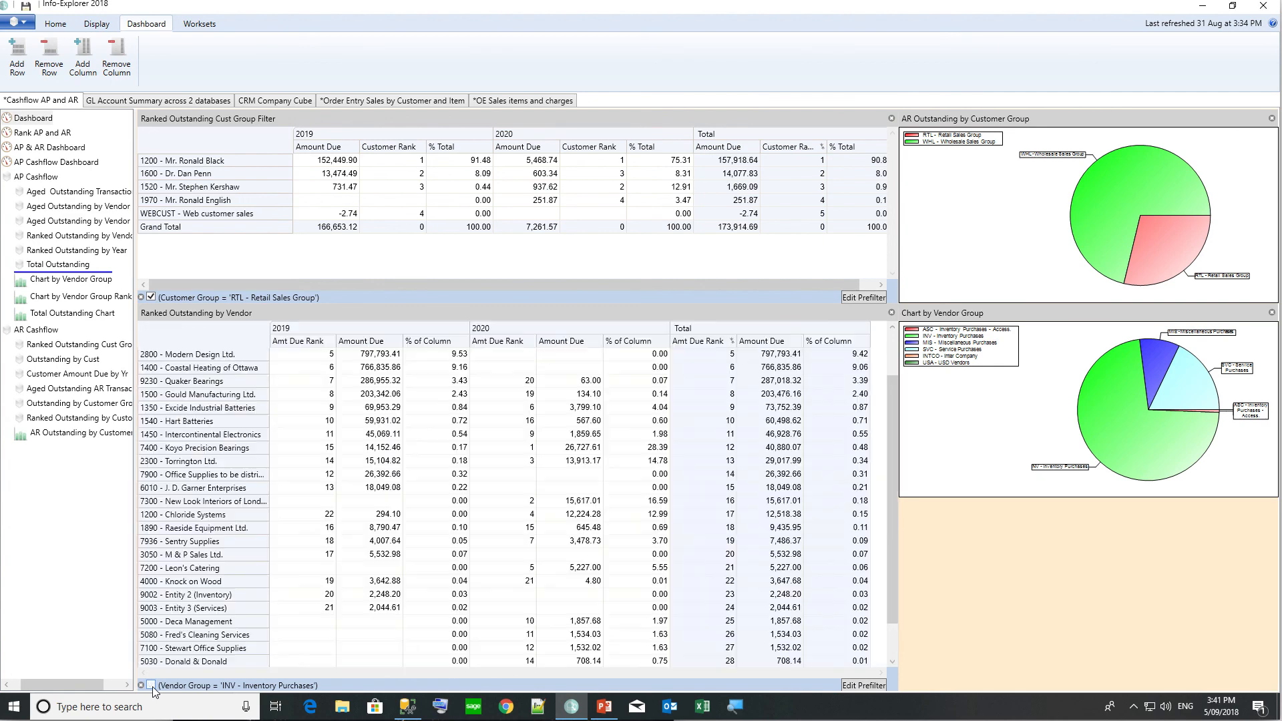
{"action": "left_click", "coordinate": [151, 685]}
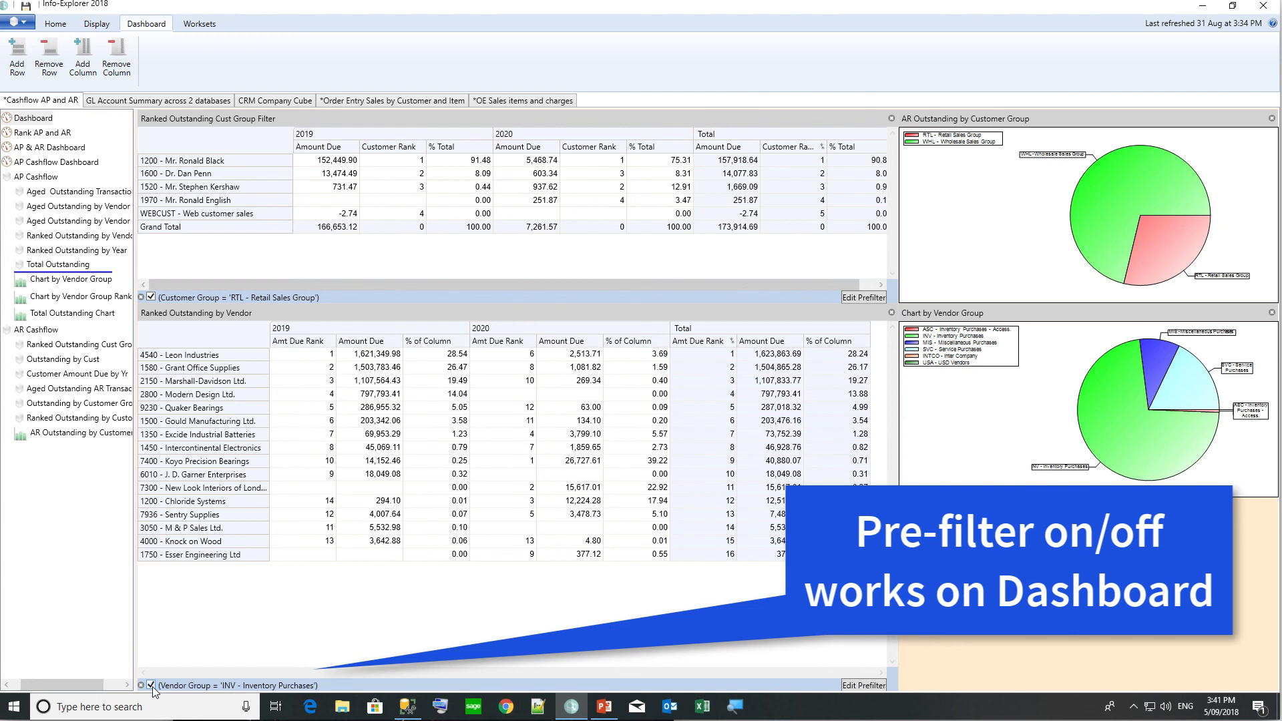
Reveal the customer grid's row area and add a Grand Total [Amount Due] condition to the Customer Number filter.
{"action": "right_click", "coordinate": [193, 142]}
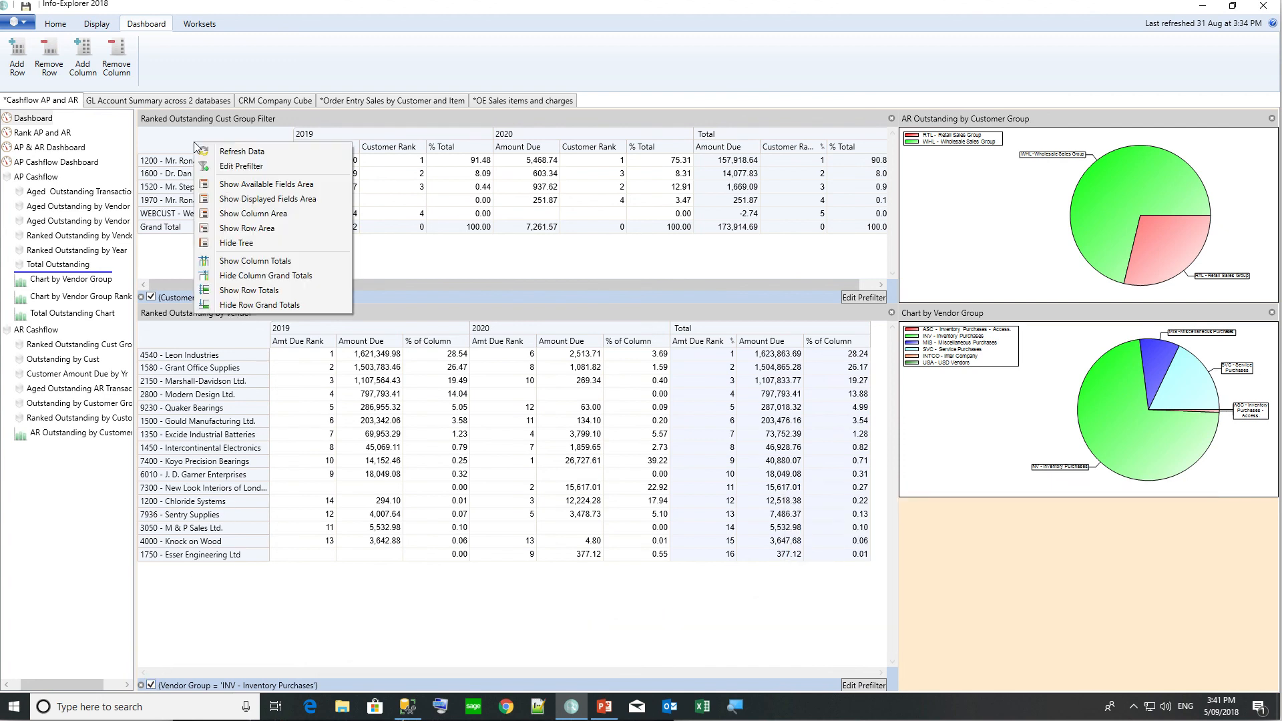
{"action": "left_click", "coordinate": [235, 228]}
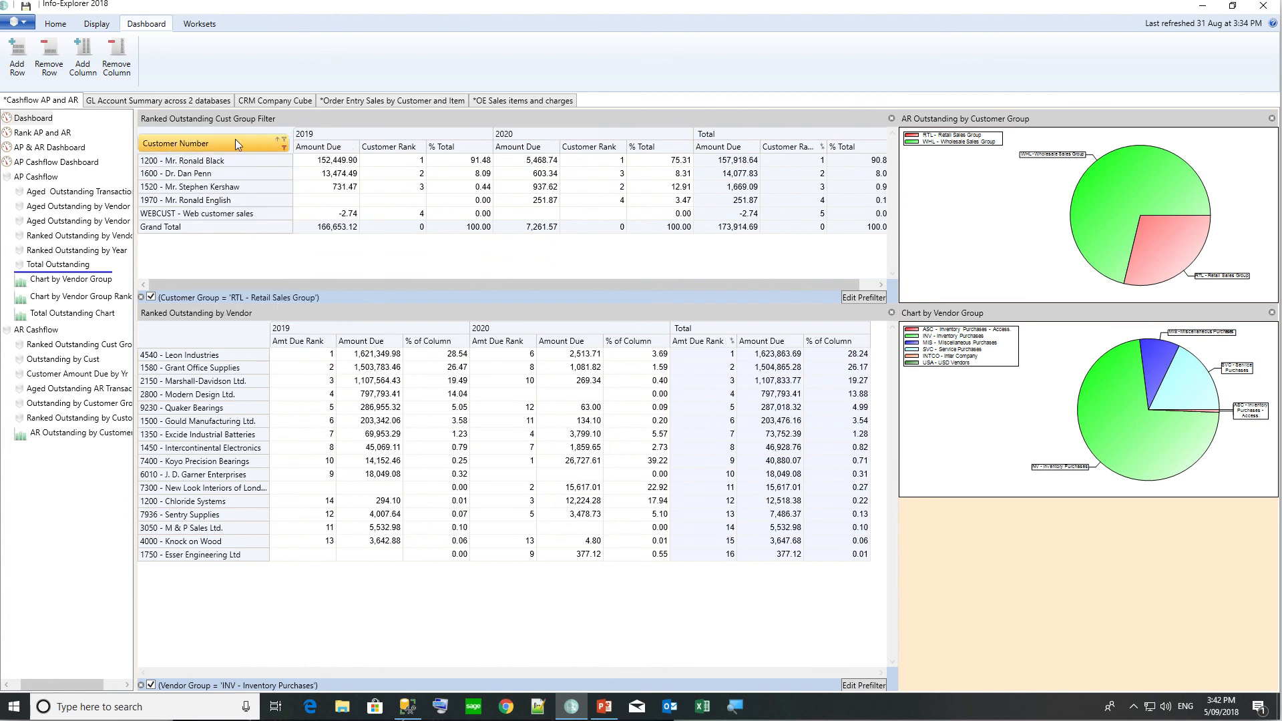
{"action": "left_click", "coordinate": [283, 148]}
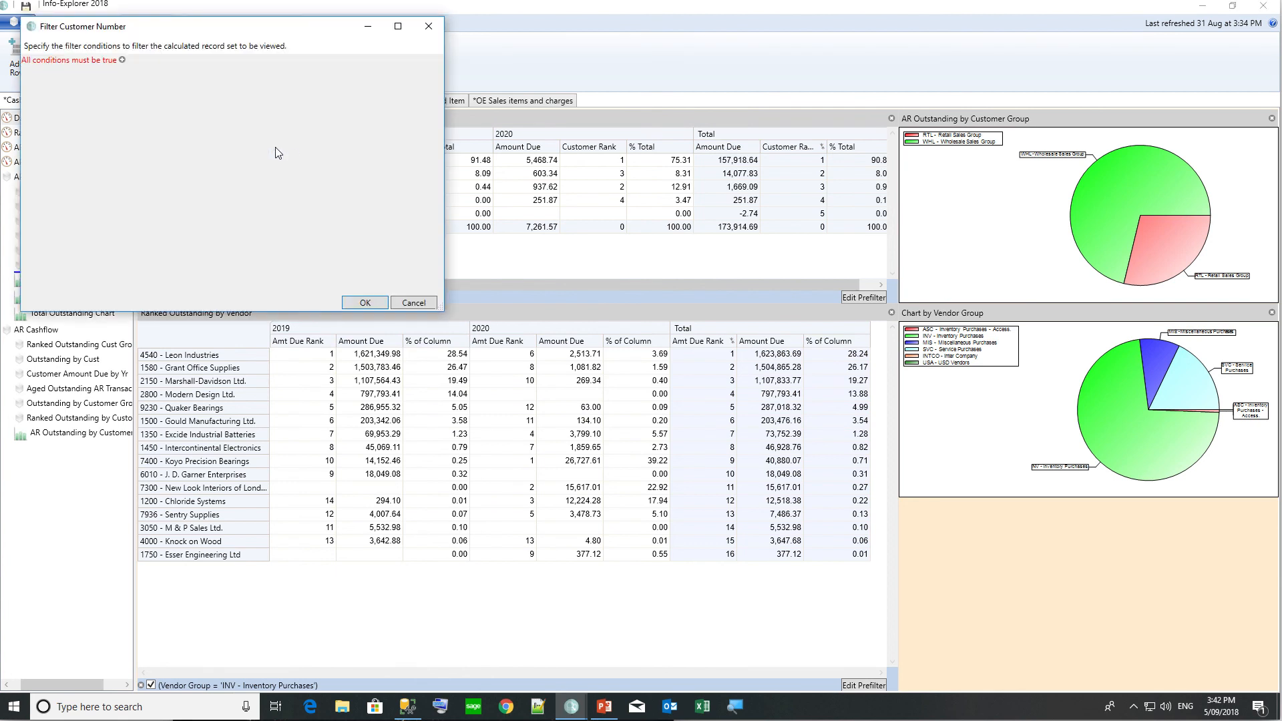
{"action": "left_click", "coordinate": [123, 61]}
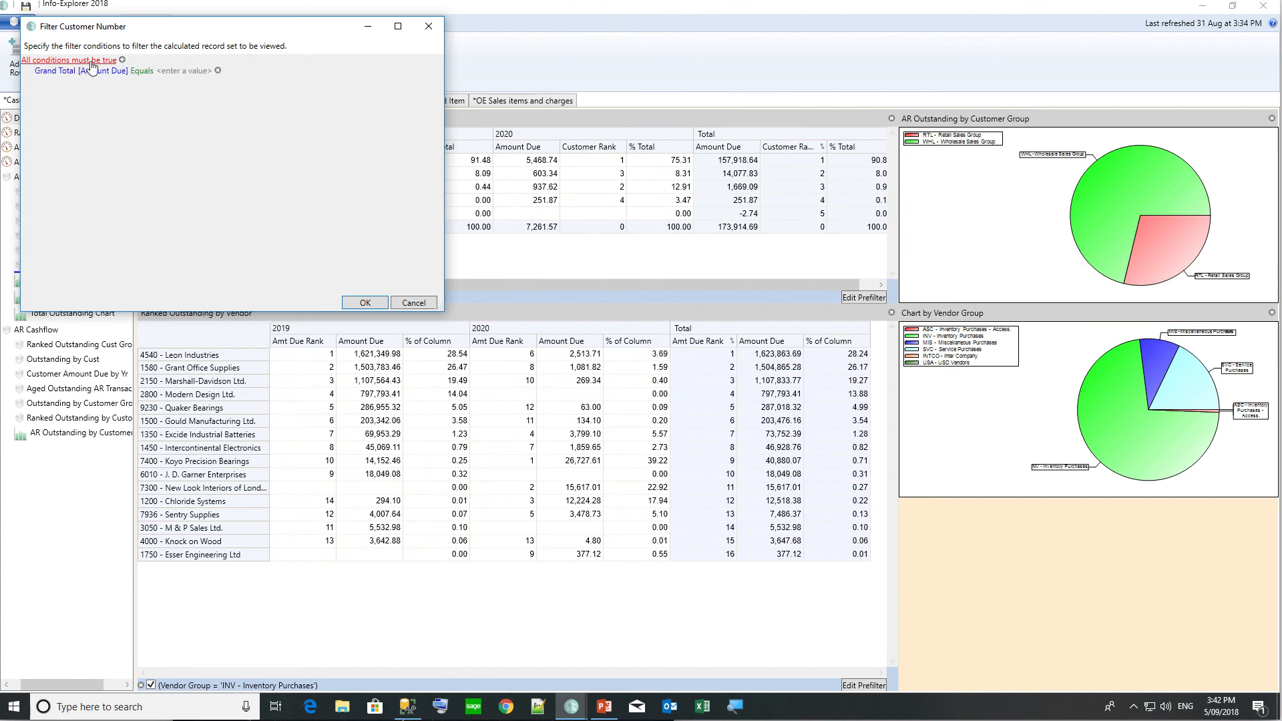
{"action": "left_click", "coordinate": [56, 74]}
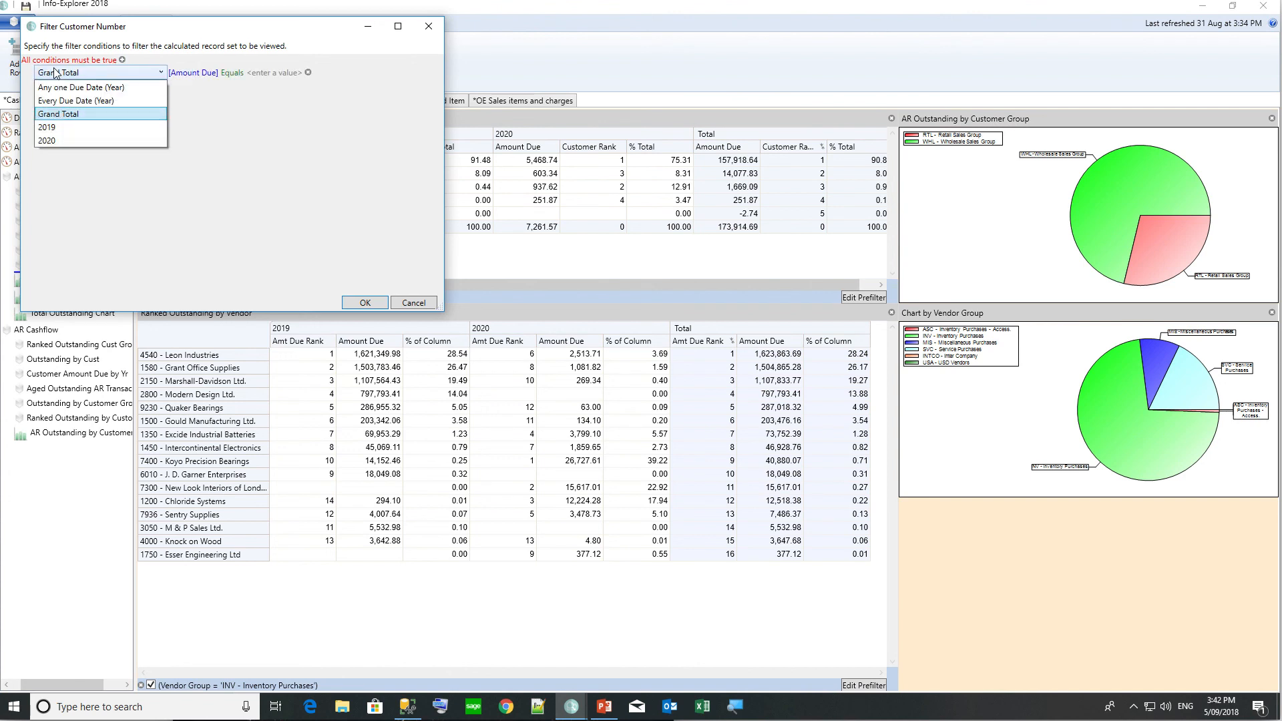